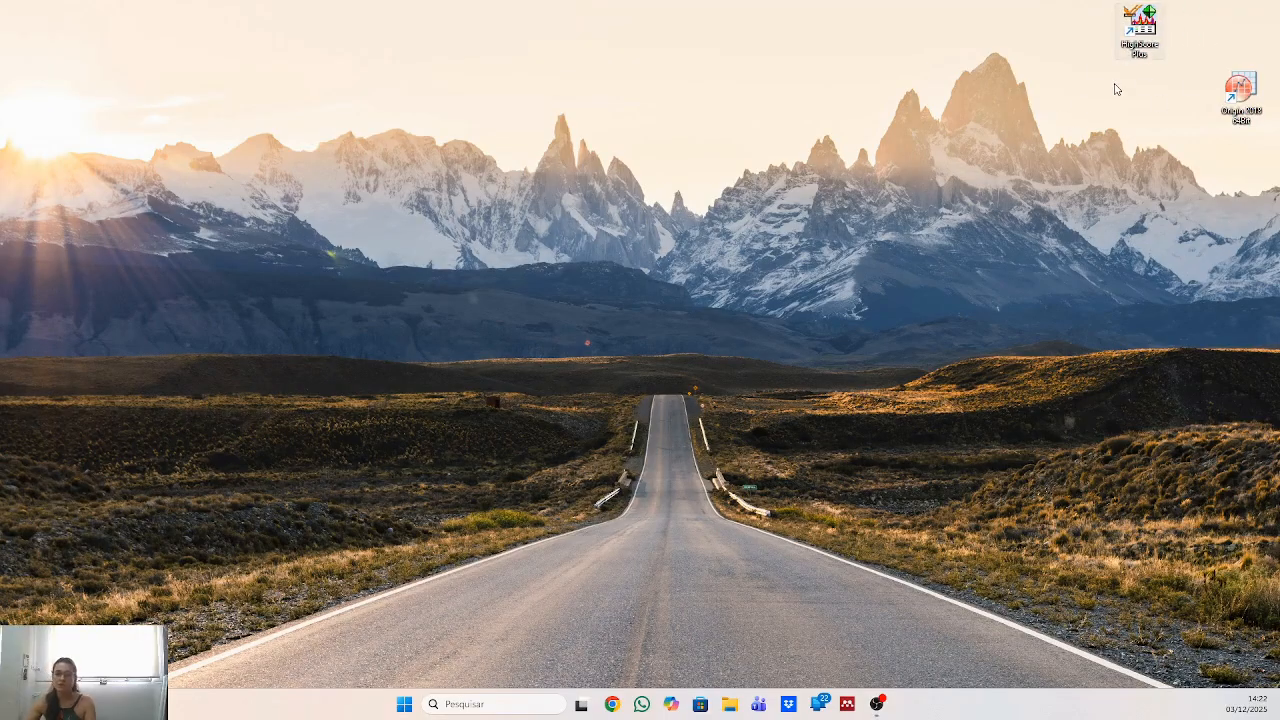
{"action": "left_click_drag", "start_coordinate": [1231, 111], "coordinate": [1192, 32]}
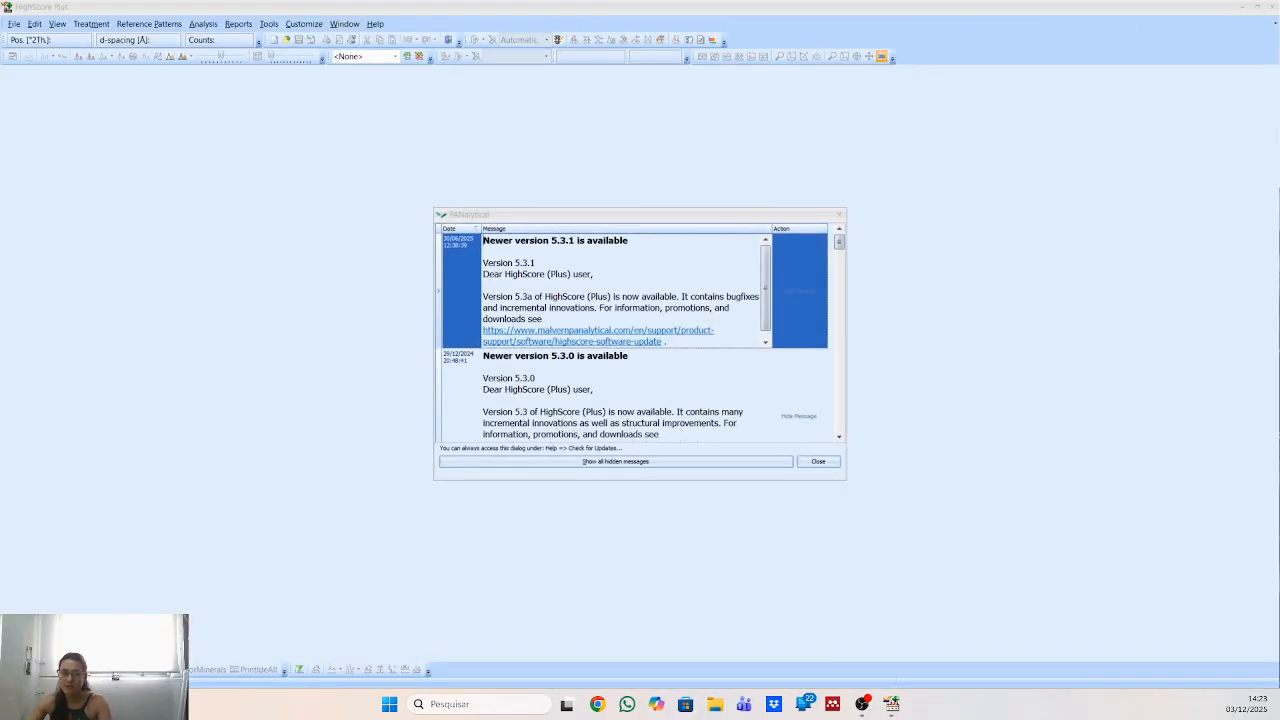
Dismiss the version update messages and narrow the Object Inspector and Lists Pane to give the scan graphs more width.
{"action": "left_click", "coordinate": [819, 461]}
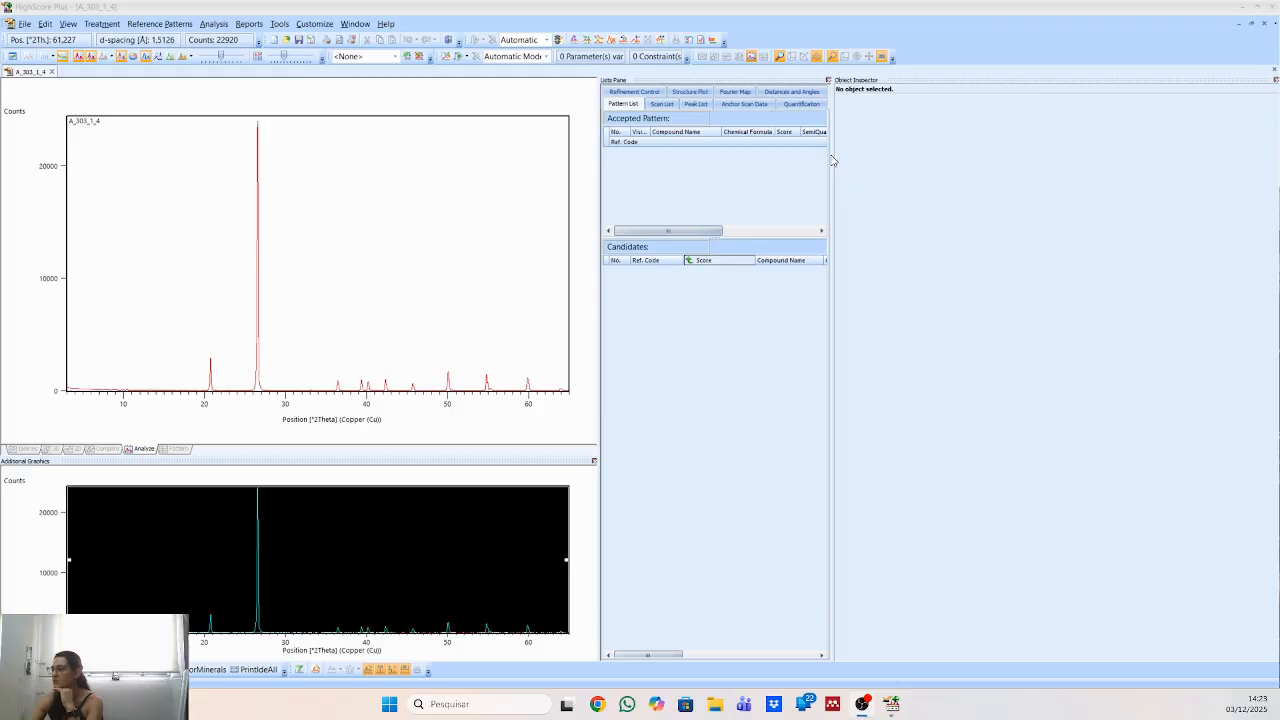
{"action": "left_click_drag", "start_coordinate": [832, 160], "coordinate": [1113, 222]}
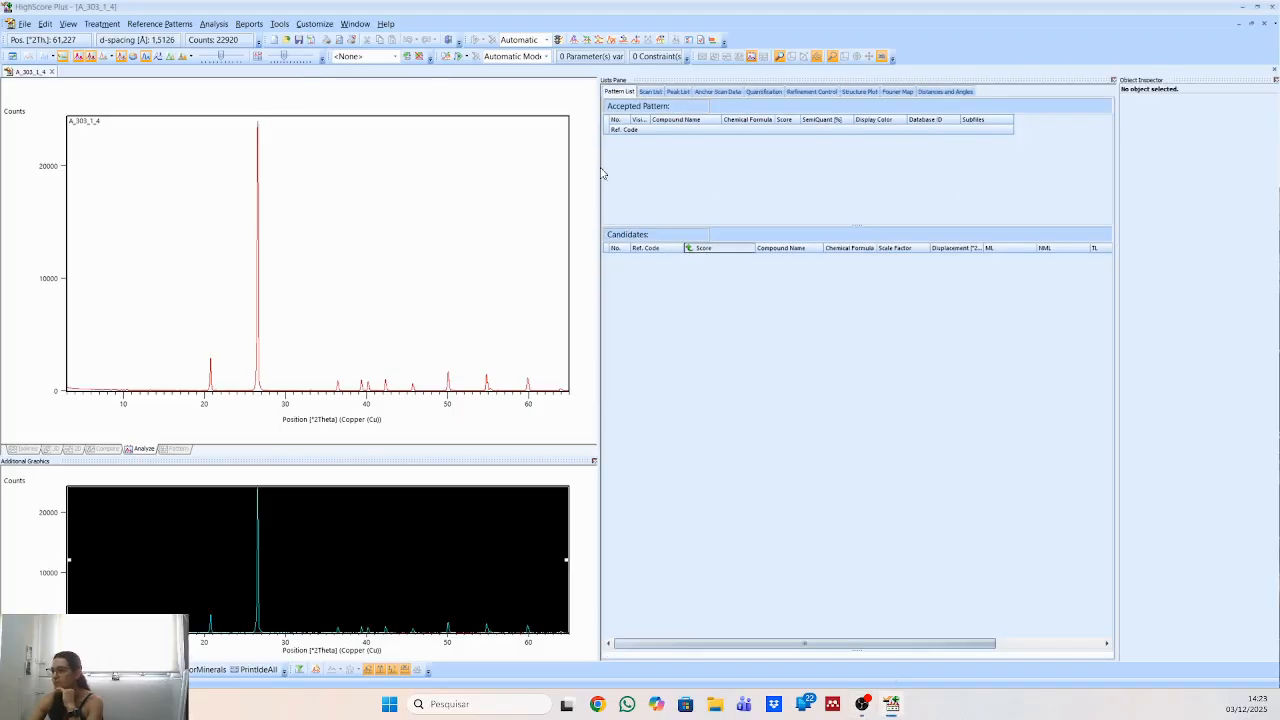
{"action": "left_click_drag", "start_coordinate": [603, 172], "coordinate": [853, 220]}
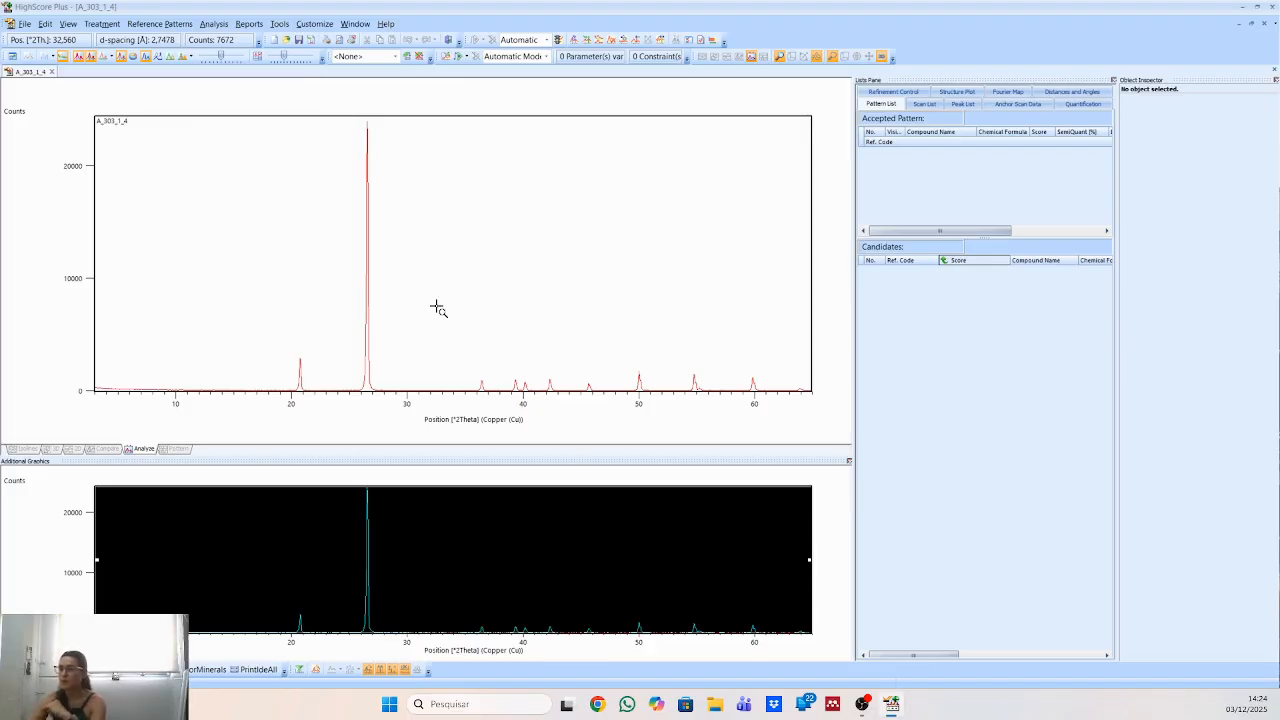
Open the database manager to review the registered reference databases, moving its window clear of the lists.
{"action": "left_click", "coordinate": [113, 25]}
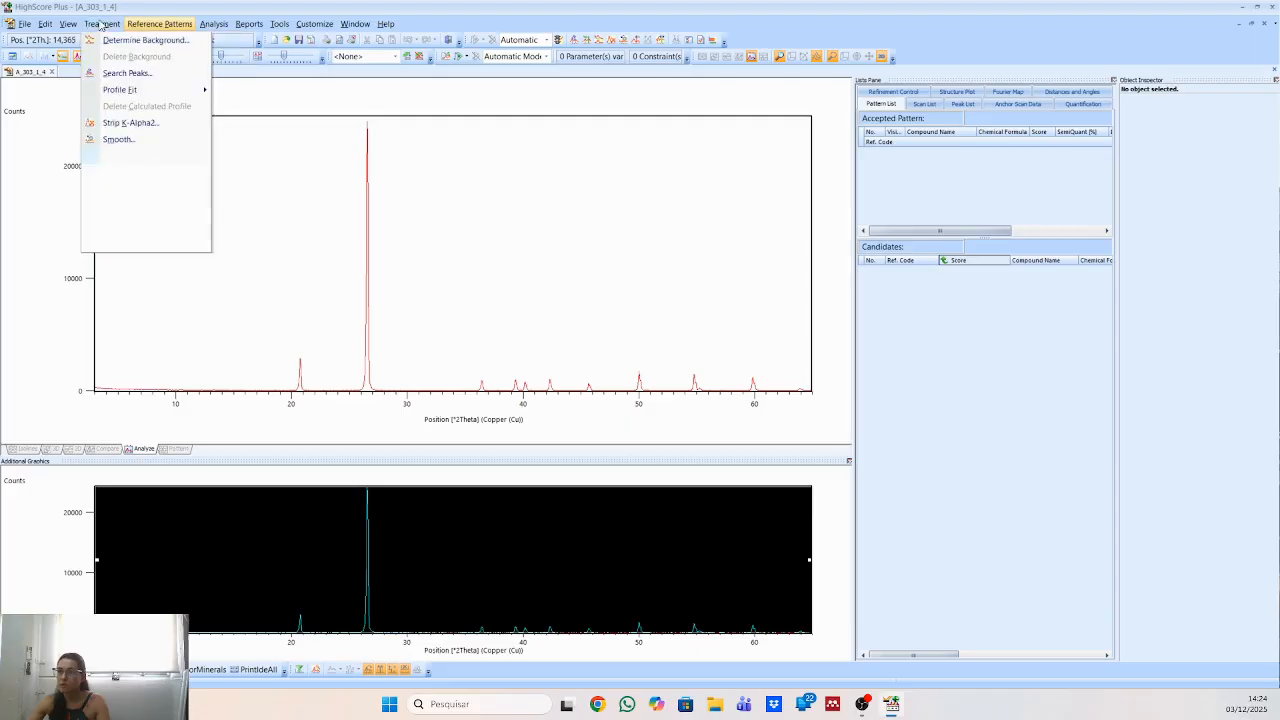
{"action": "mouse_move", "coordinate": [228, 22]}
{"action": "mouse_move", "coordinate": [279, 23]}
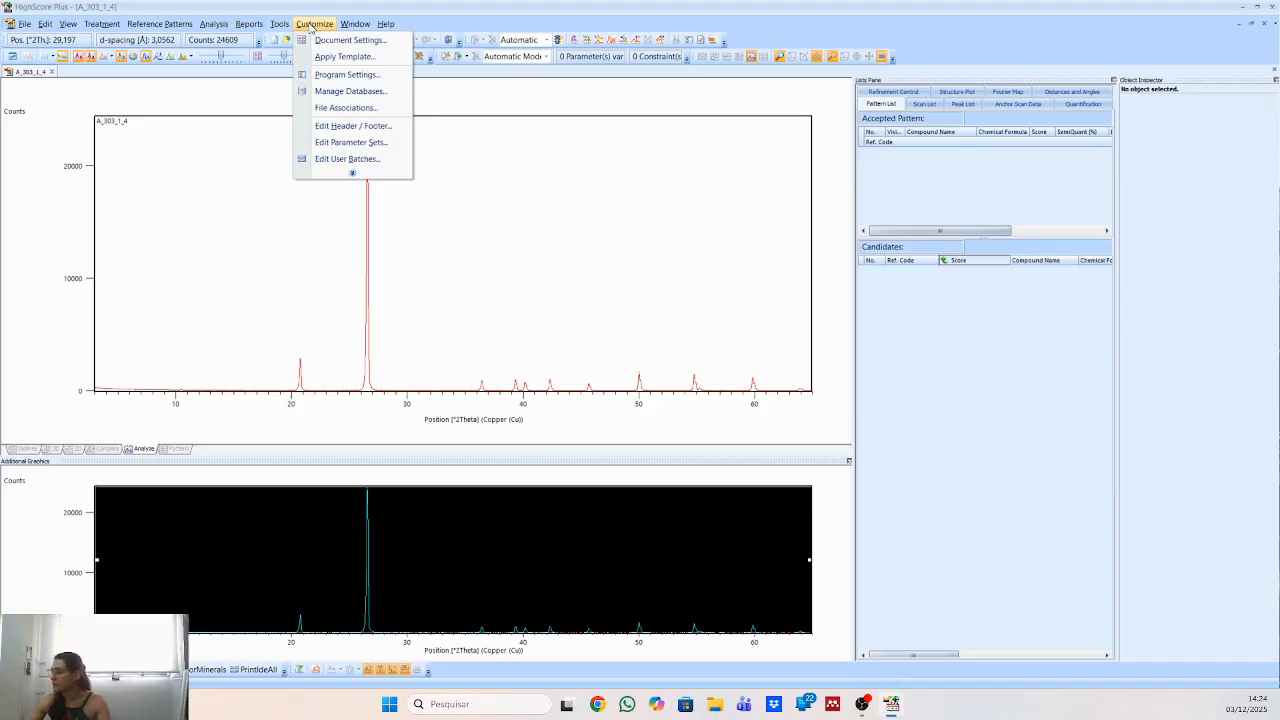
{"action": "left_click", "coordinate": [345, 92]}
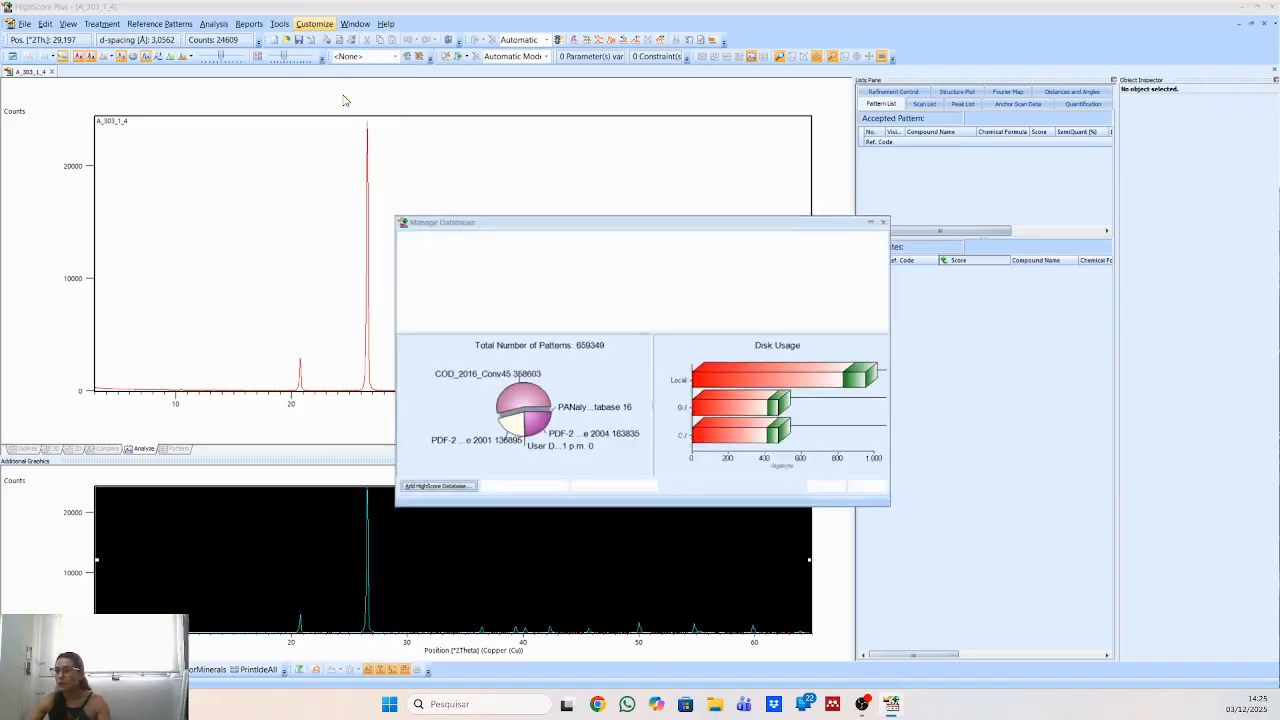
{"action": "left_click_drag", "start_coordinate": [700, 216], "coordinate": [613, 106]}
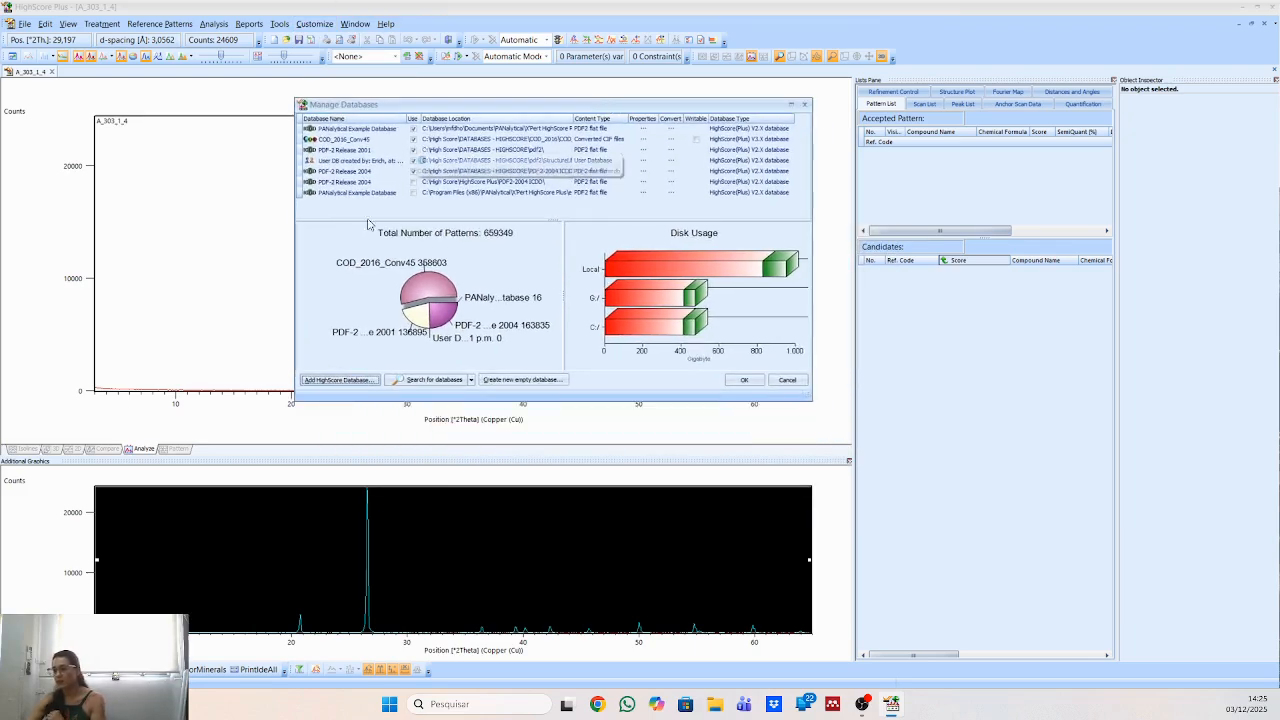
Start adding a HighScore database and browse to the COD_2016 folder under C:\High Score\DATABASES - HIGHSCORE.
{"action": "left_click", "coordinate": [341, 385]}
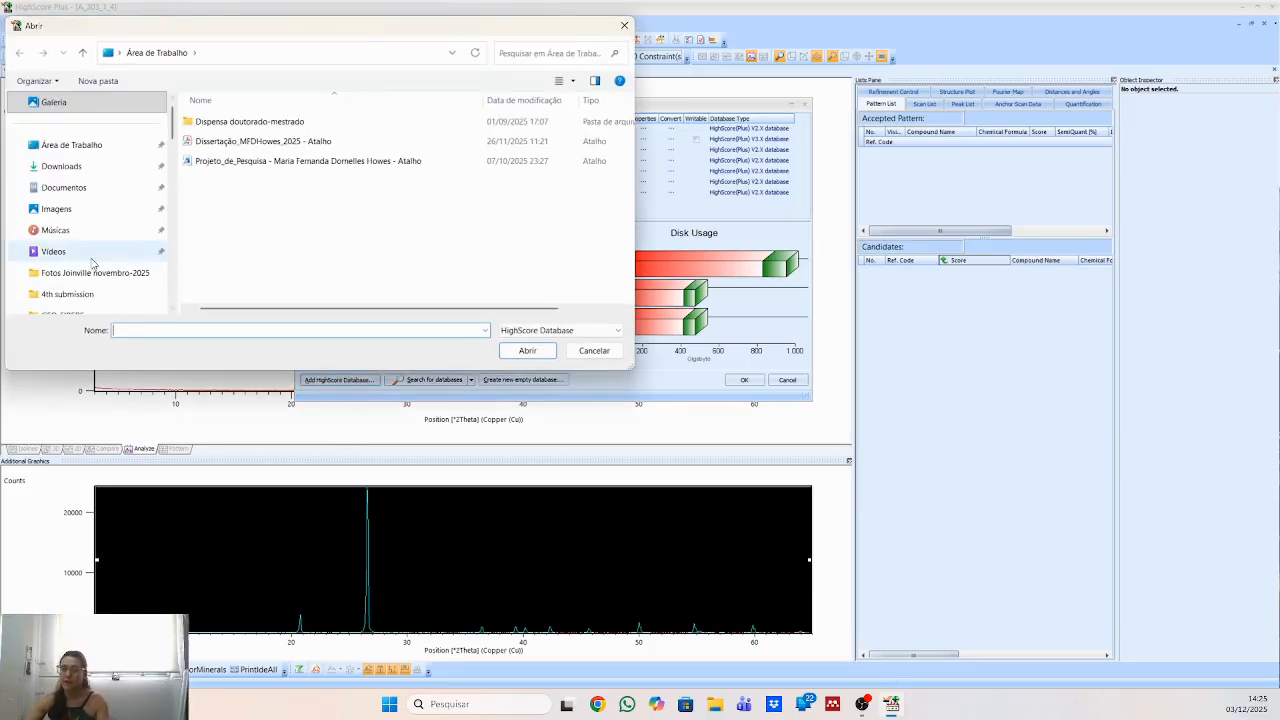
{"action": "scroll", "coordinate": [93, 276], "scroll_direction": "down", "scroll_amount": 10}
{"action": "scroll", "coordinate": [100, 280], "scroll_direction": "down", "scroll_amount": 5}
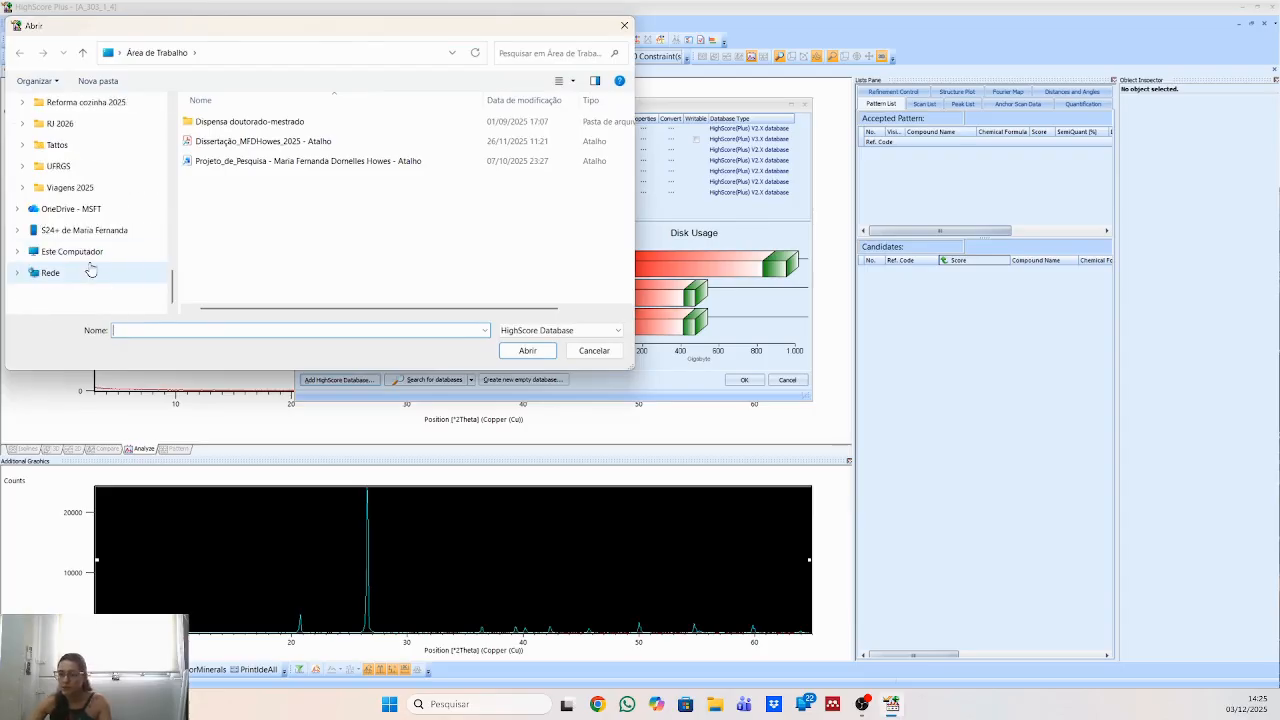
{"action": "left_click", "coordinate": [86, 251]}
{"action": "double_click", "coordinate": [288, 135]}
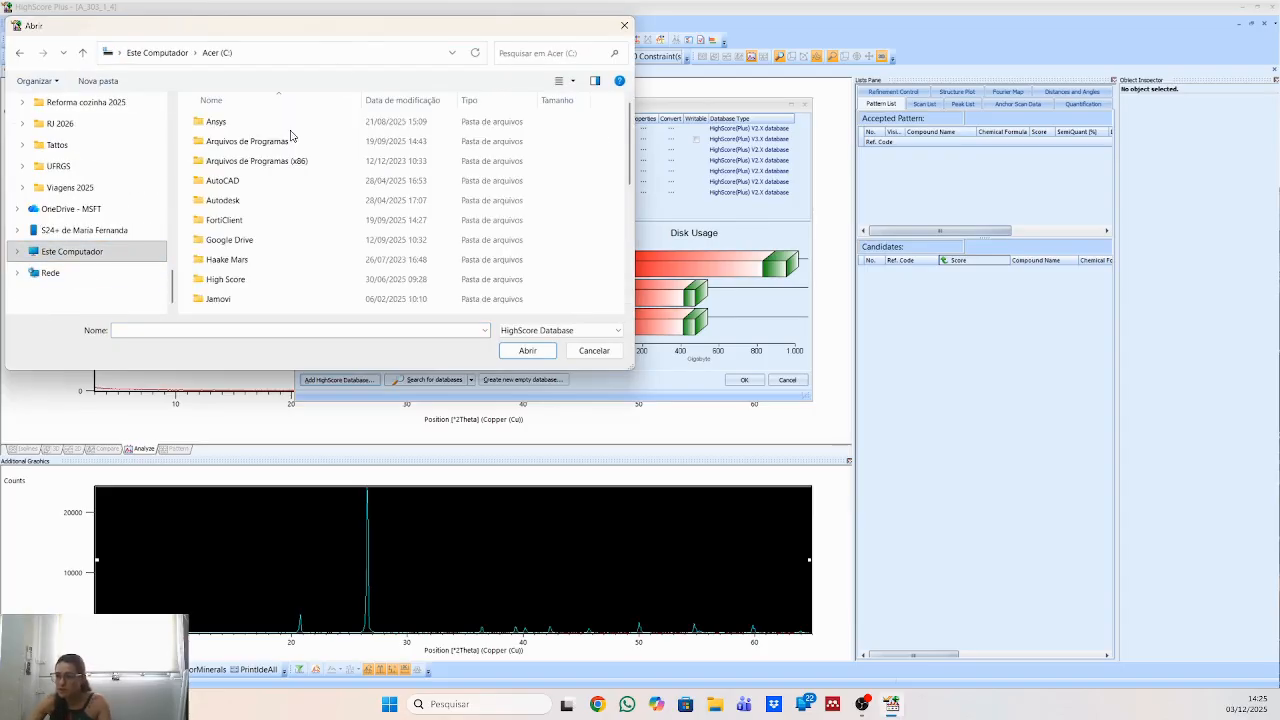
{"action": "scroll", "coordinate": [300, 165], "scroll_direction": "down", "scroll_amount": 1}
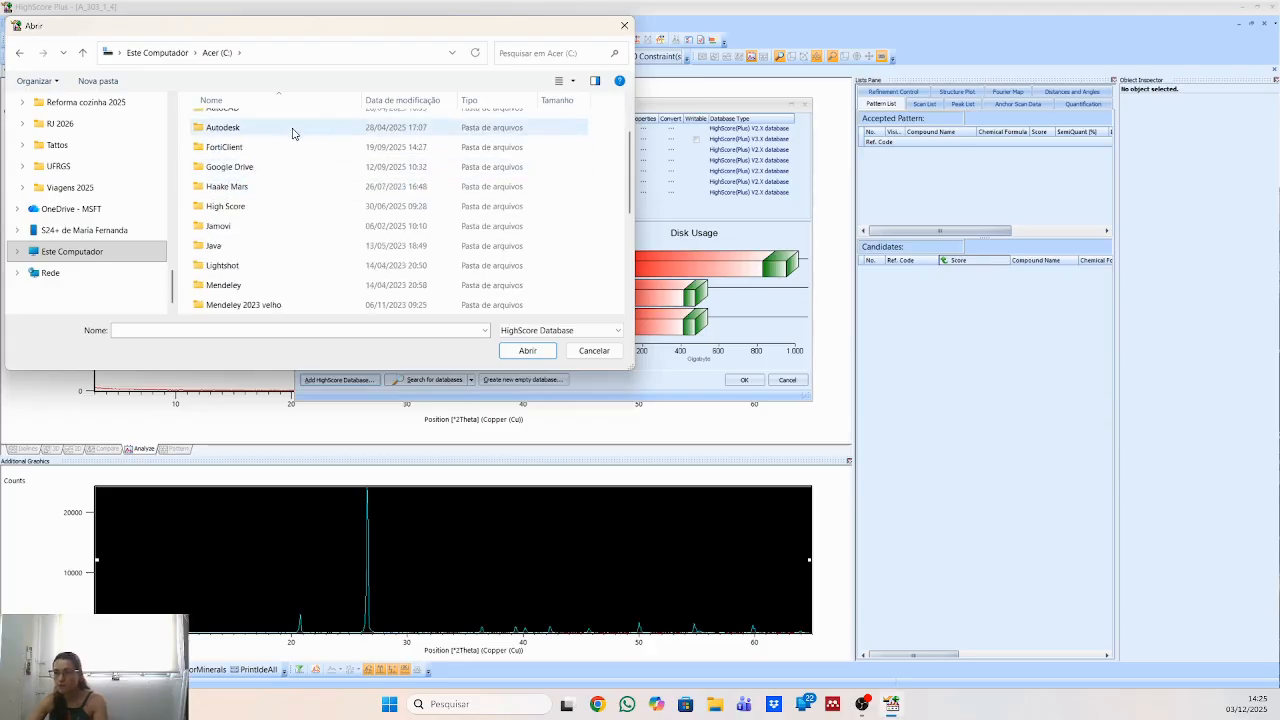
{"action": "double_click", "coordinate": [252, 207]}
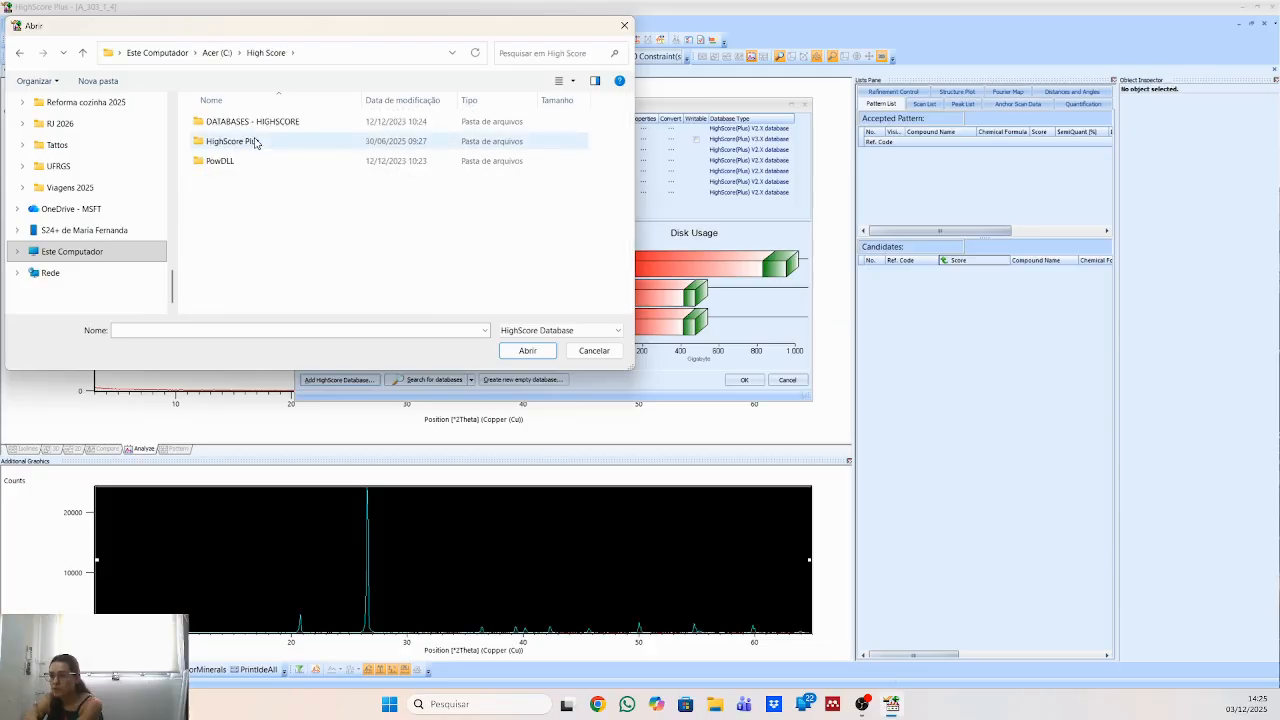
{"action": "double_click", "coordinate": [251, 121]}
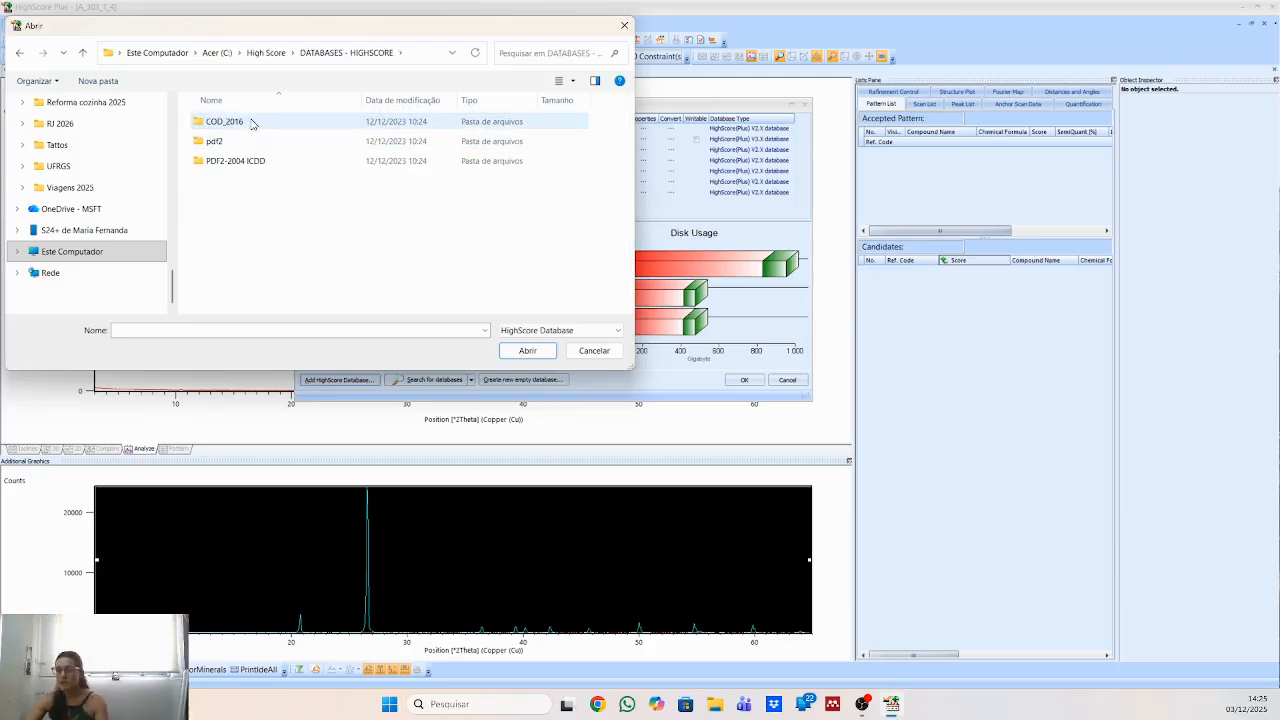
{"action": "double_click", "coordinate": [252, 122]}
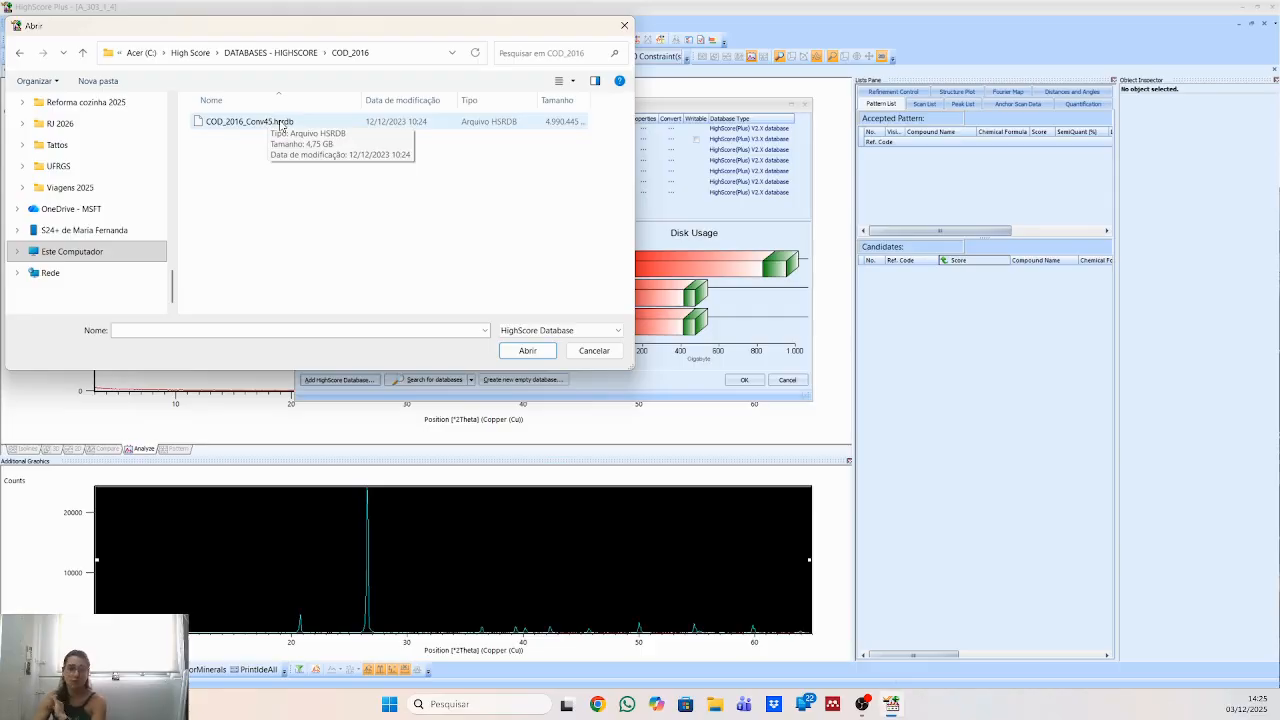
Look through the pdf2 and PDF2-2004 ICDD database folders, cancel adding a database, and close the database manager.
{"action": "left_click", "coordinate": [286, 53]}
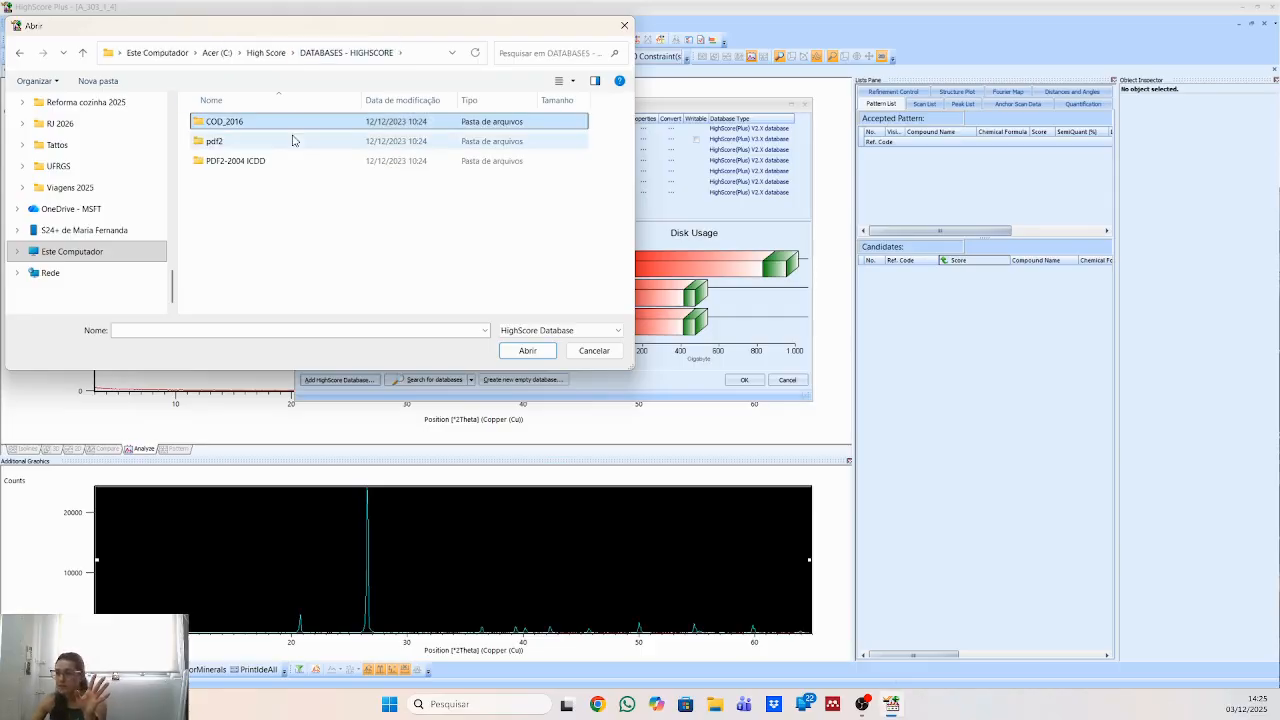
{"action": "left_click", "coordinate": [293, 145]}
{"action": "double_click", "coordinate": [293, 145]}
{"action": "scroll", "coordinate": [340, 265], "scroll_direction": "down", "scroll_amount": 3}
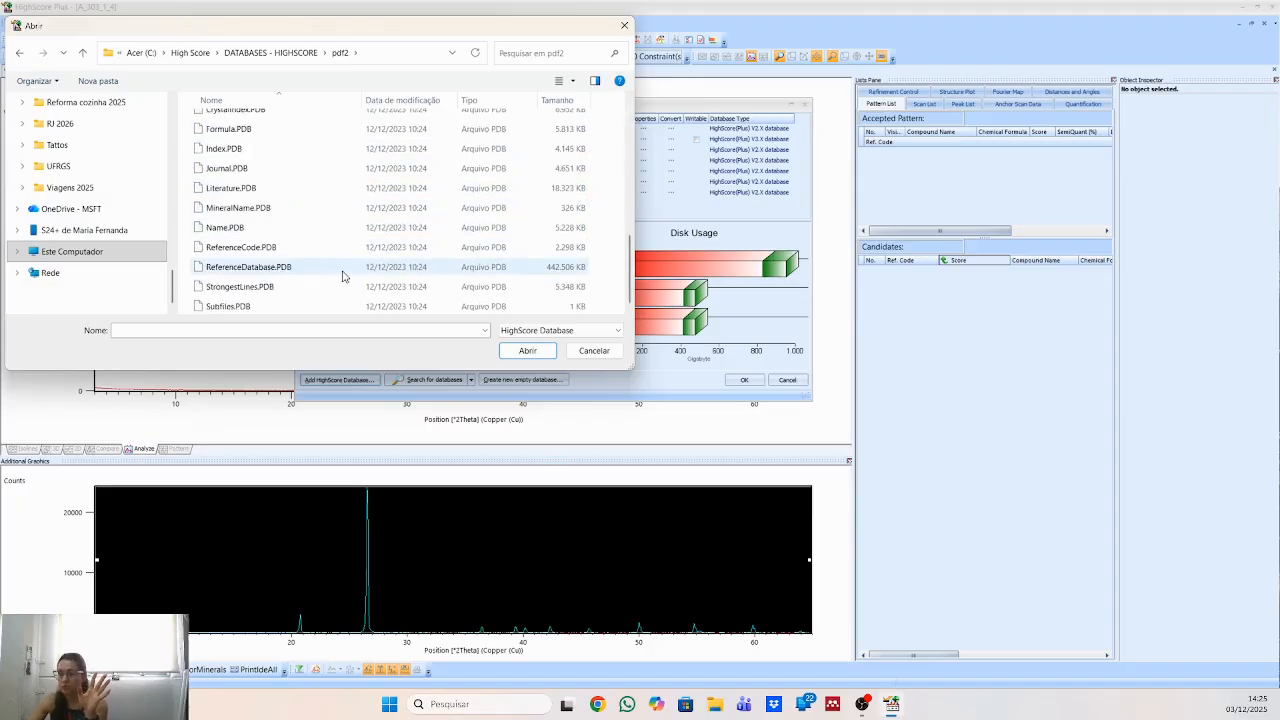
{"action": "left_click", "coordinate": [272, 53]}
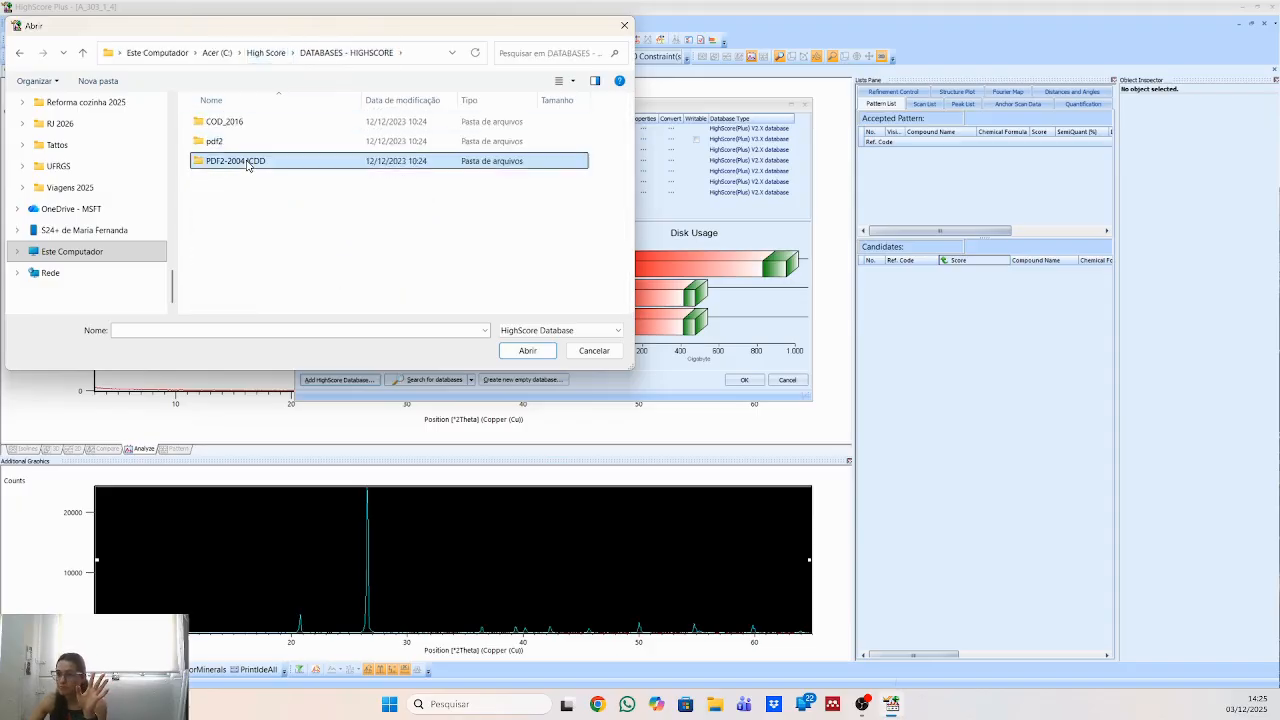
{"action": "double_click", "coordinate": [388, 163]}
{"action": "scroll", "coordinate": [258, 218], "scroll_direction": "down", "scroll_amount": 2}
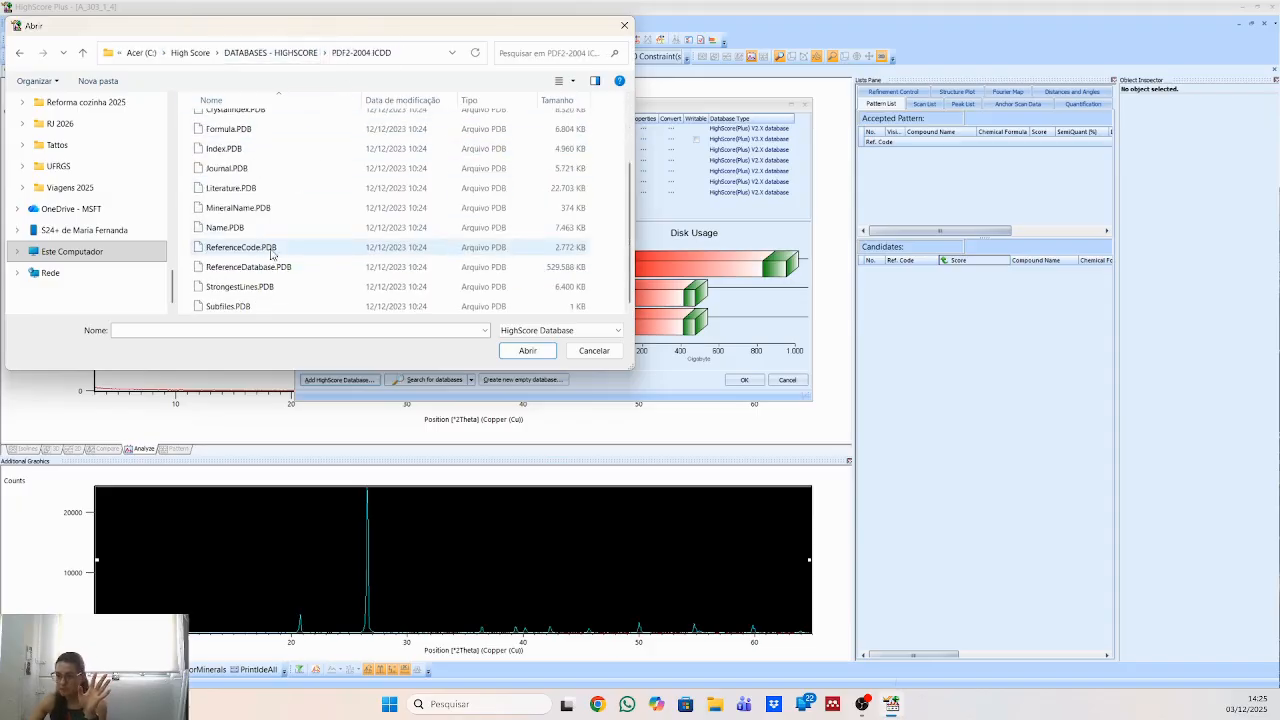
{"action": "left_click", "coordinate": [577, 356]}
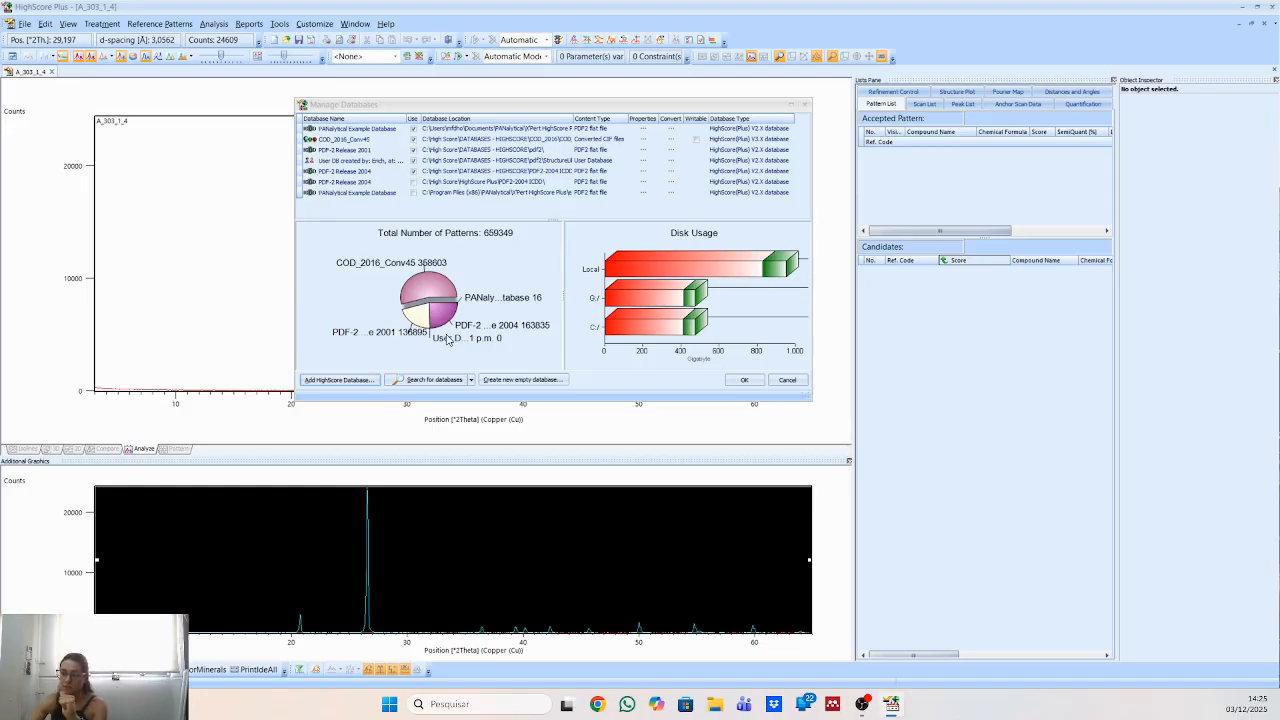
{"action": "left_click", "coordinate": [744, 381]}
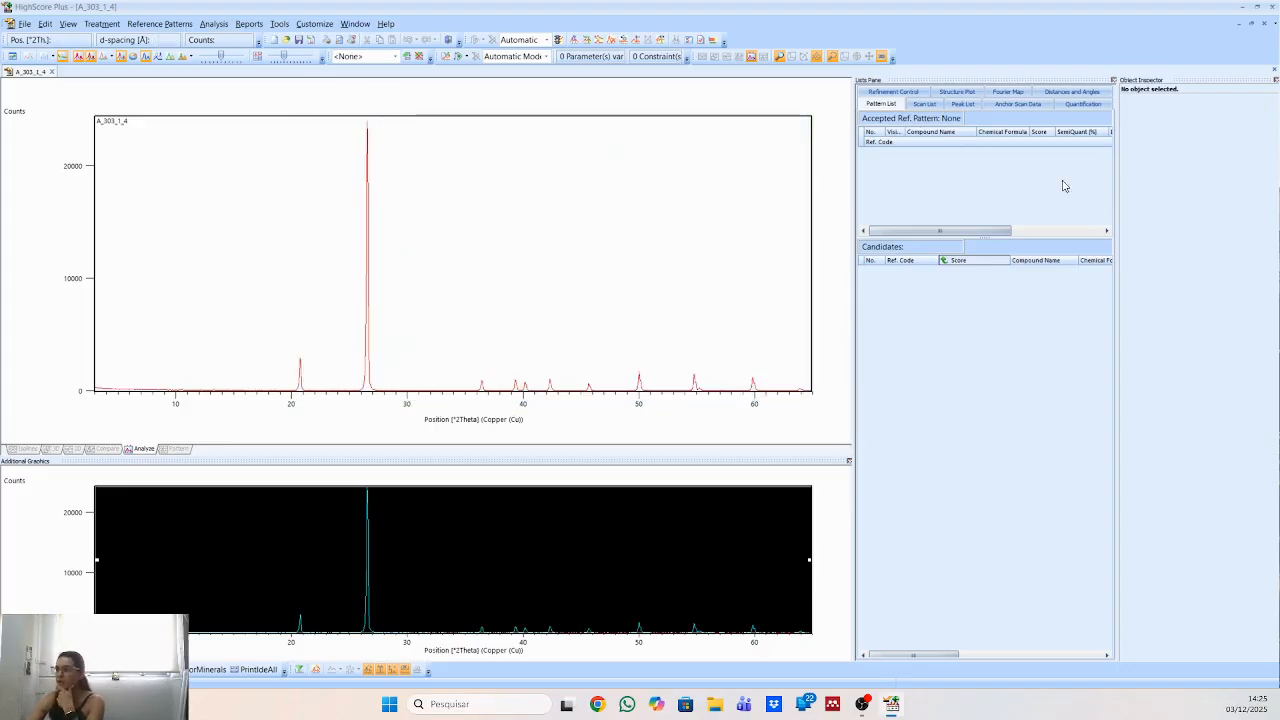
{"action": "right_click", "coordinate": [451, 187]}
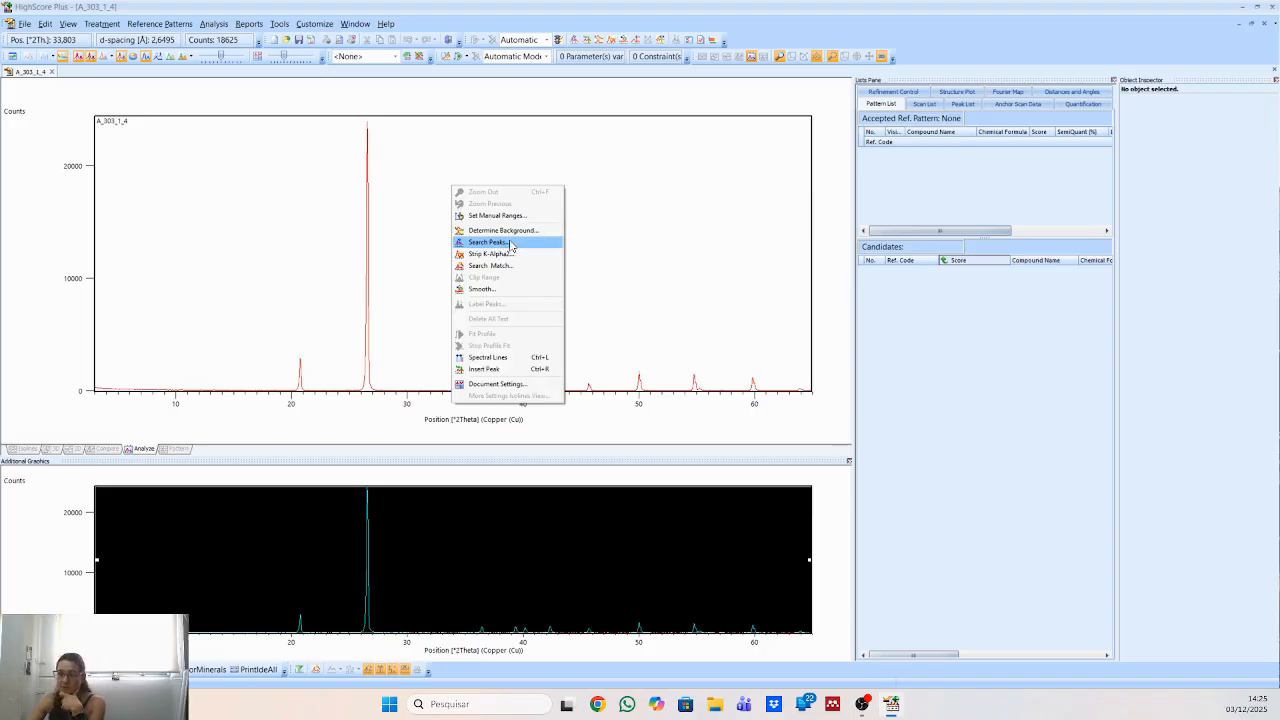
{"action": "left_click", "coordinate": [216, 25]}
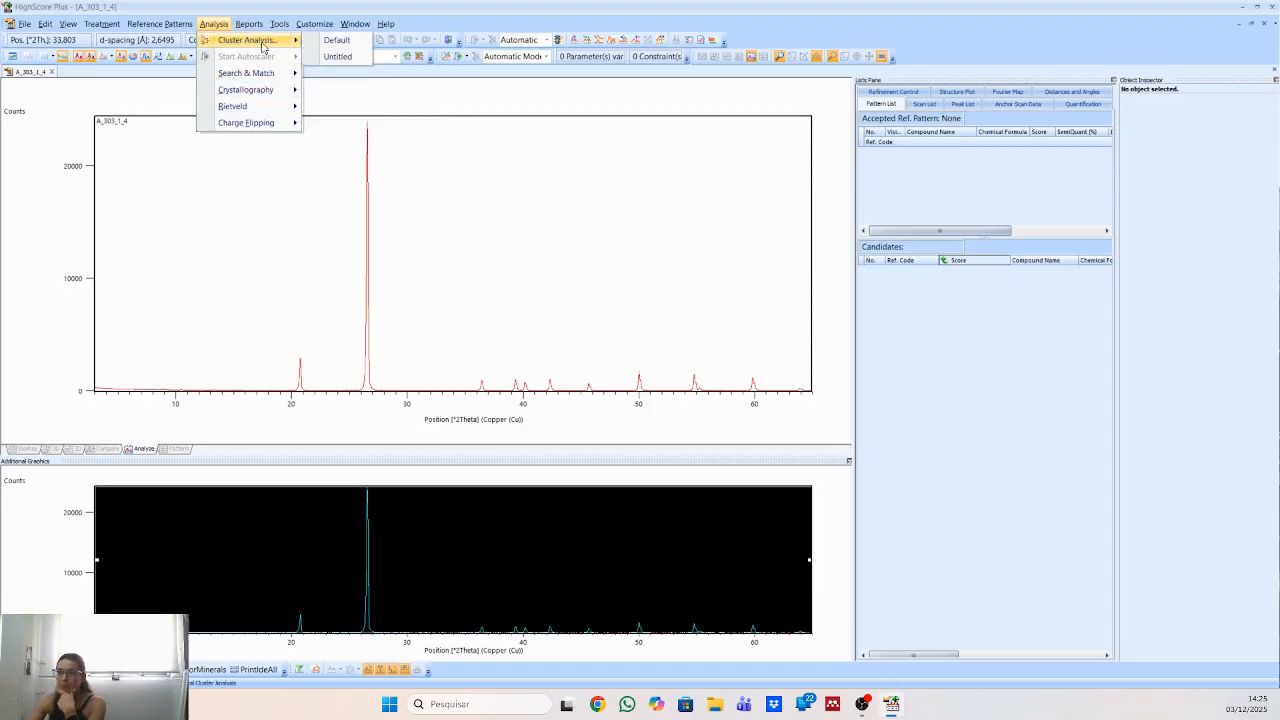
{"action": "mouse_move", "coordinate": [178, 24]}
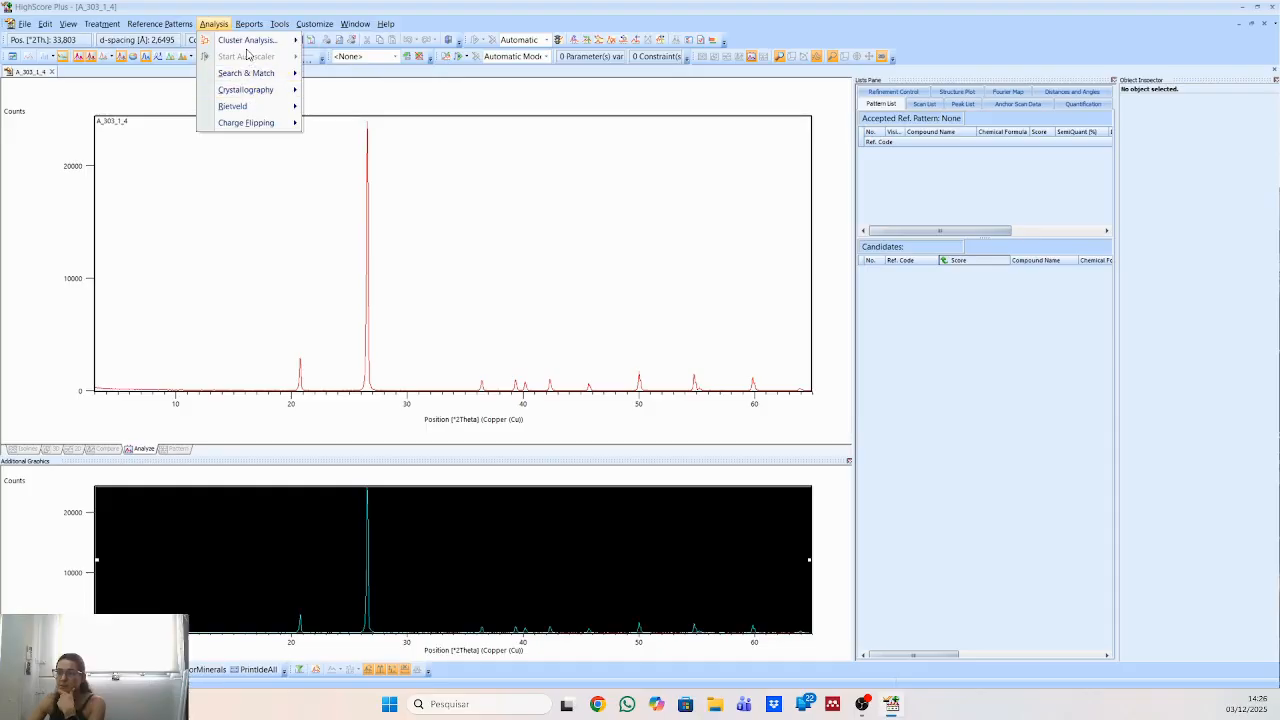
{"action": "left_click", "coordinate": [243, 45]}
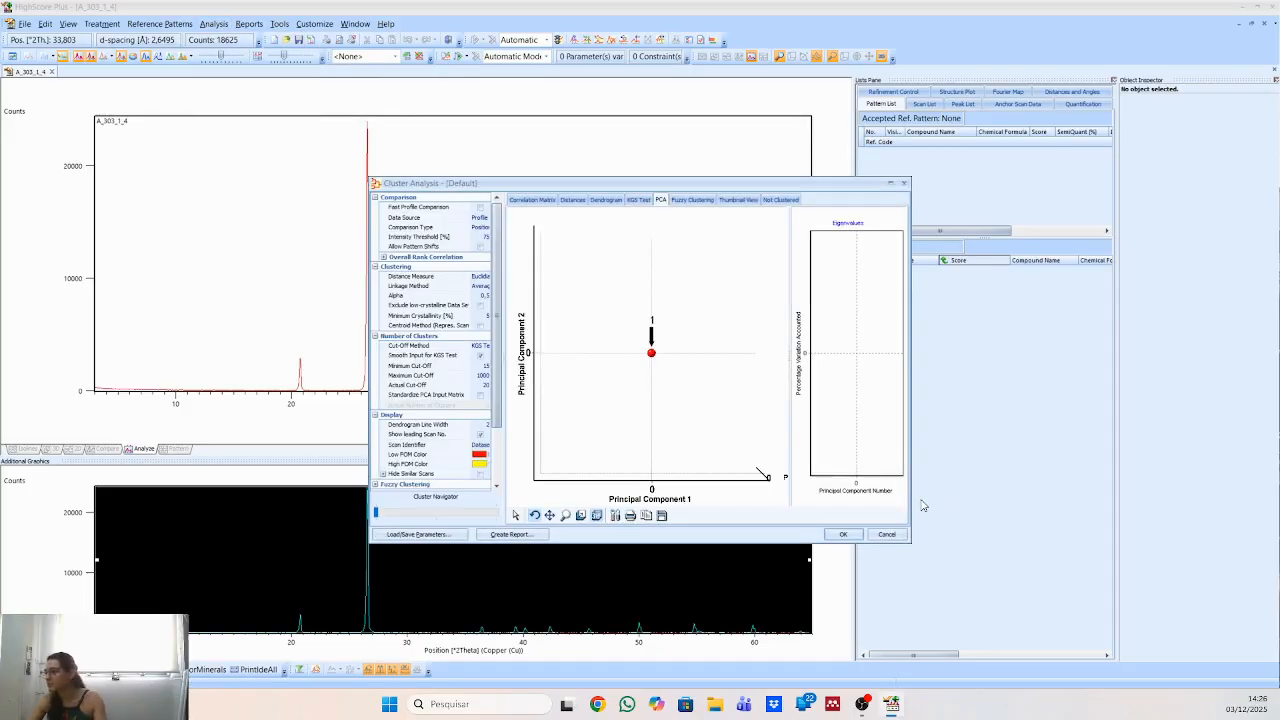
{"action": "left_click", "coordinate": [886, 534]}
Run a peak search on scan A_303_1_4 with a minimum significance of 0.10 and inspect the marked peaks below about 36° 2Theta.
{"action": "right_click", "coordinate": [586, 251]}
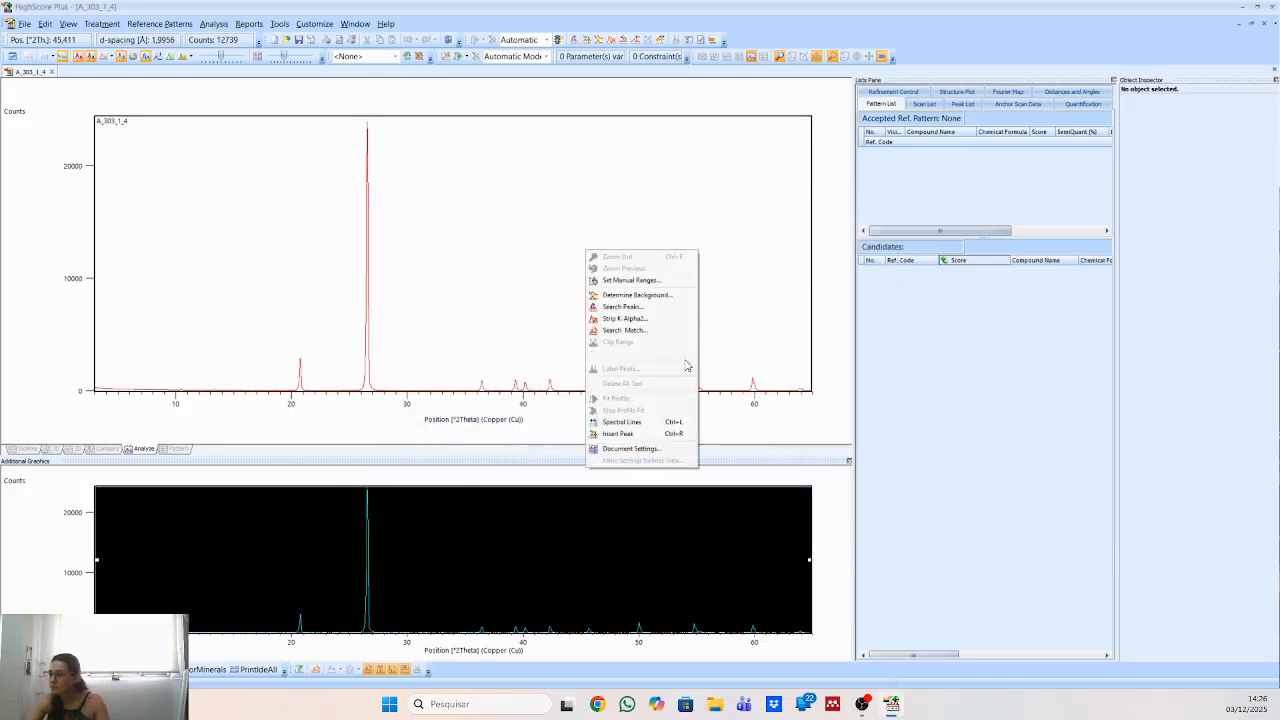
{"action": "left_click", "coordinate": [653, 306]}
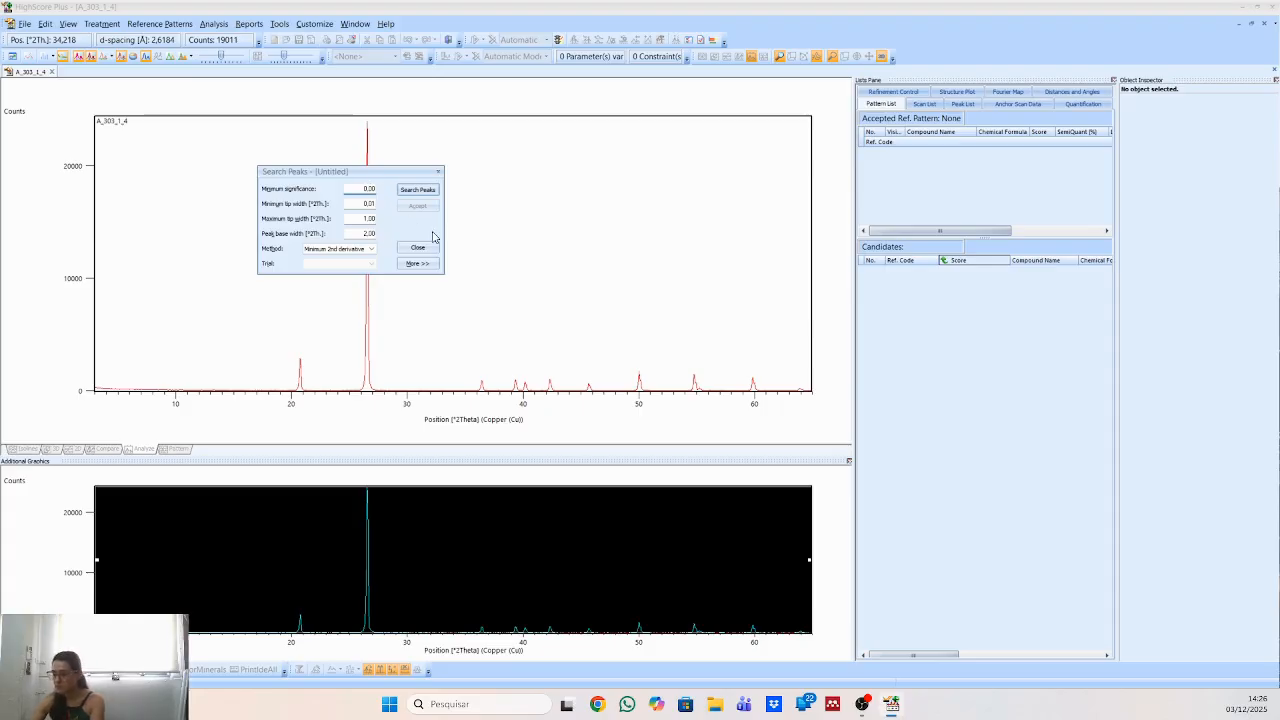
{"action": "type", "text": "1"}
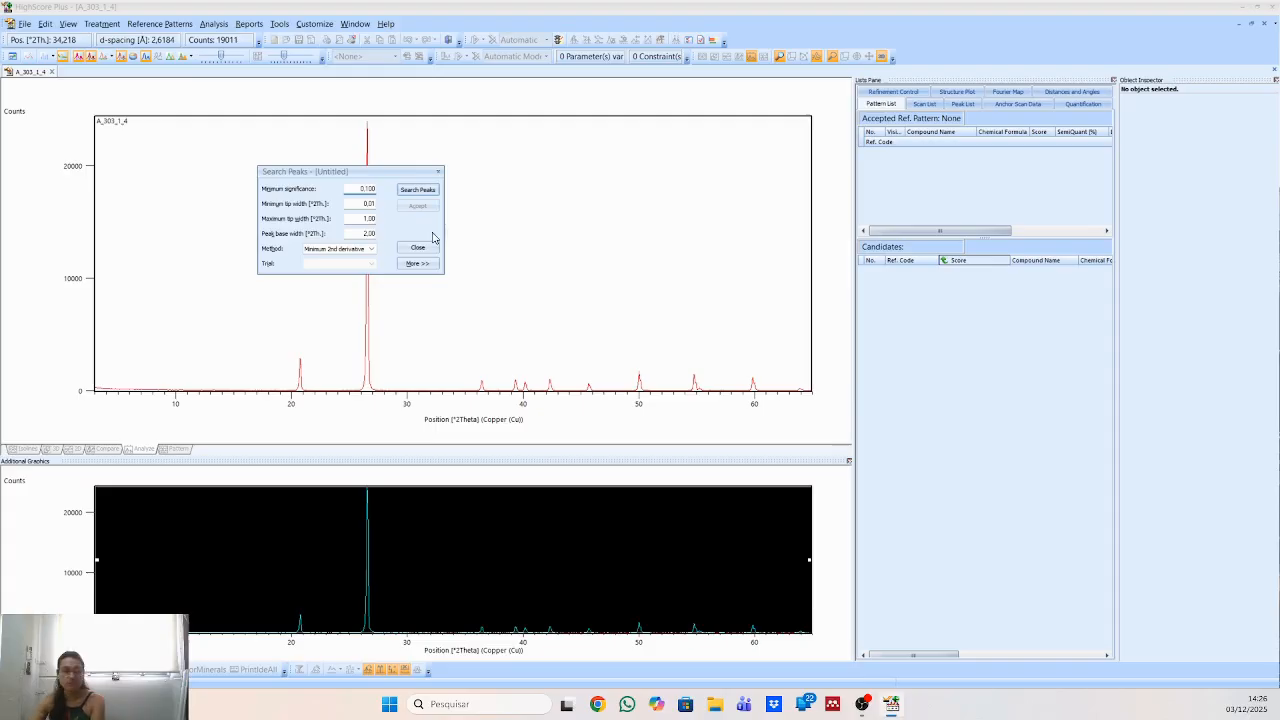
{"action": "left_click", "coordinate": [418, 189]}
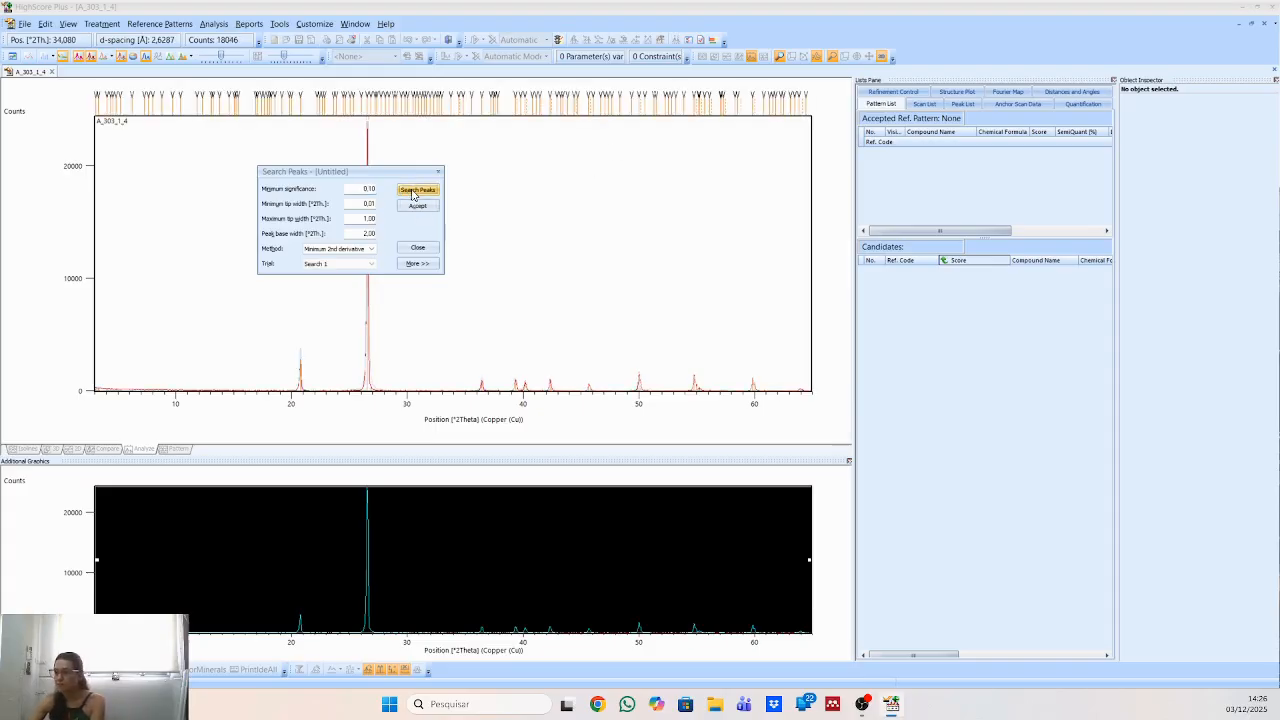
{"action": "left_click_drag", "start_coordinate": [383, 175], "coordinate": [719, 206]}
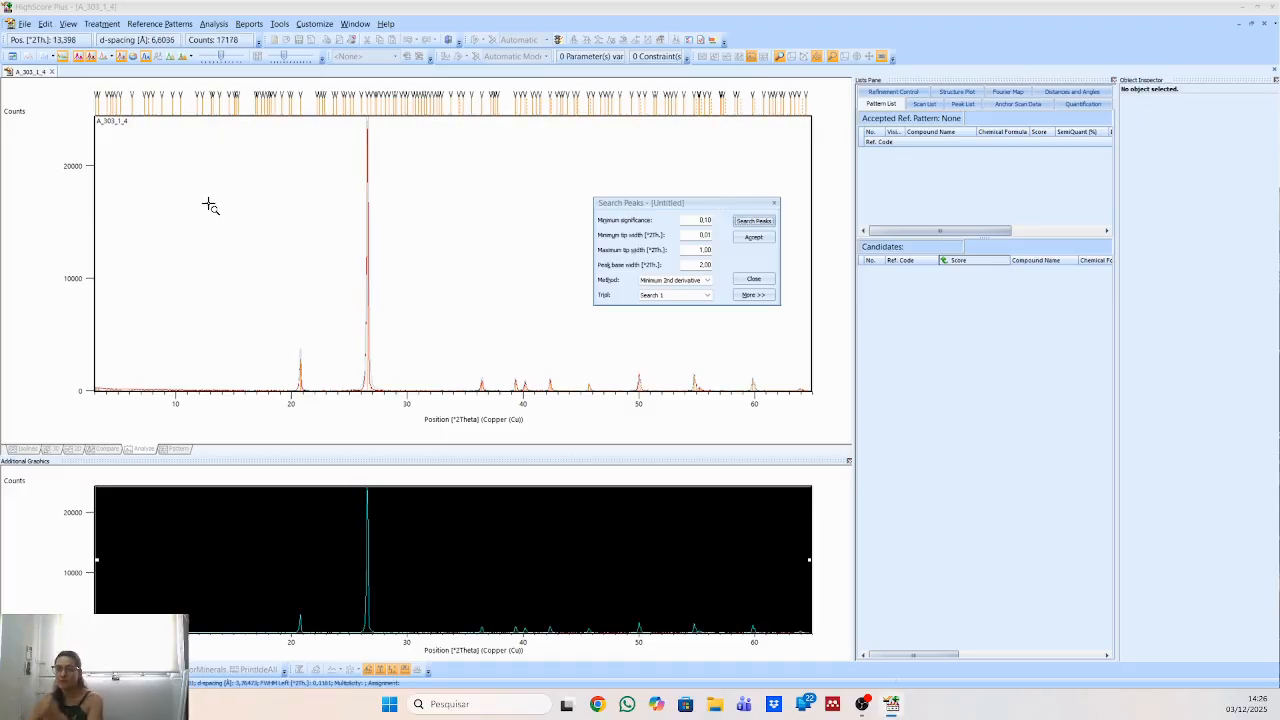
{"action": "left_click_drag", "start_coordinate": [100, 314], "coordinate": [478, 443]}
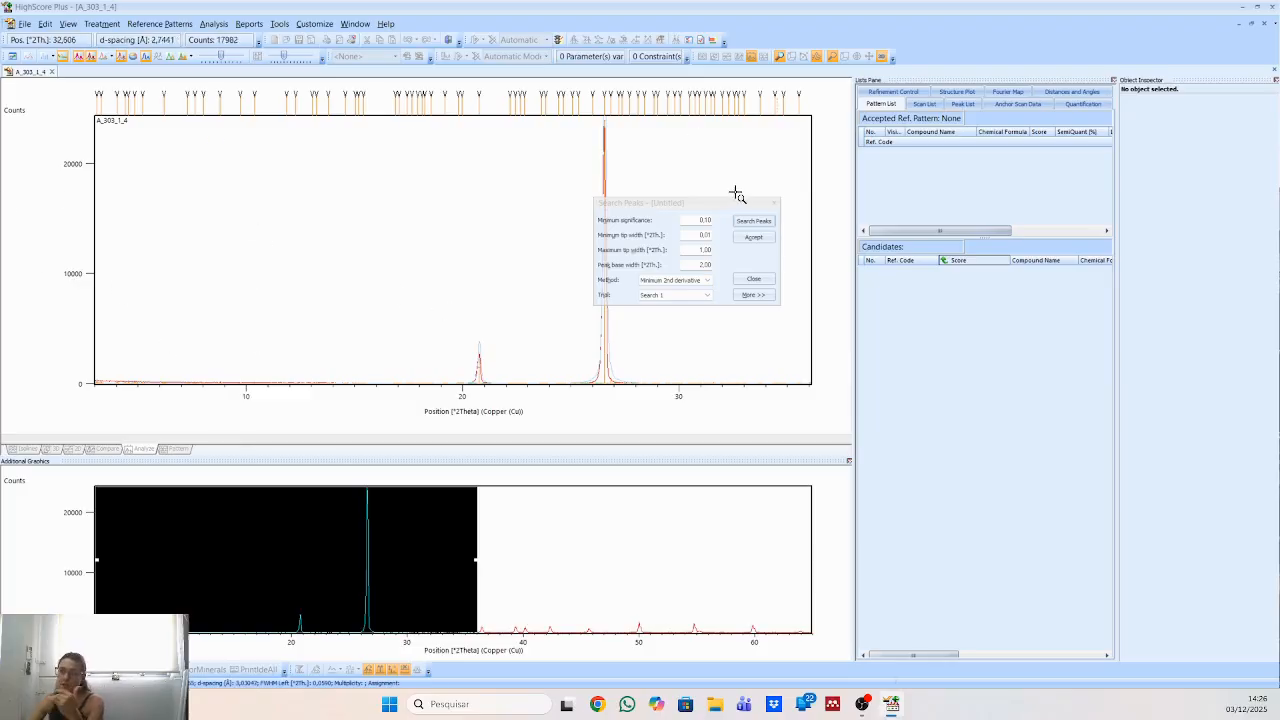
Rerun the peak search with a minimum significance of 0.50 and again with 1.00.
{"action": "left_click_drag", "start_coordinate": [703, 200], "coordinate": [525, 168]}
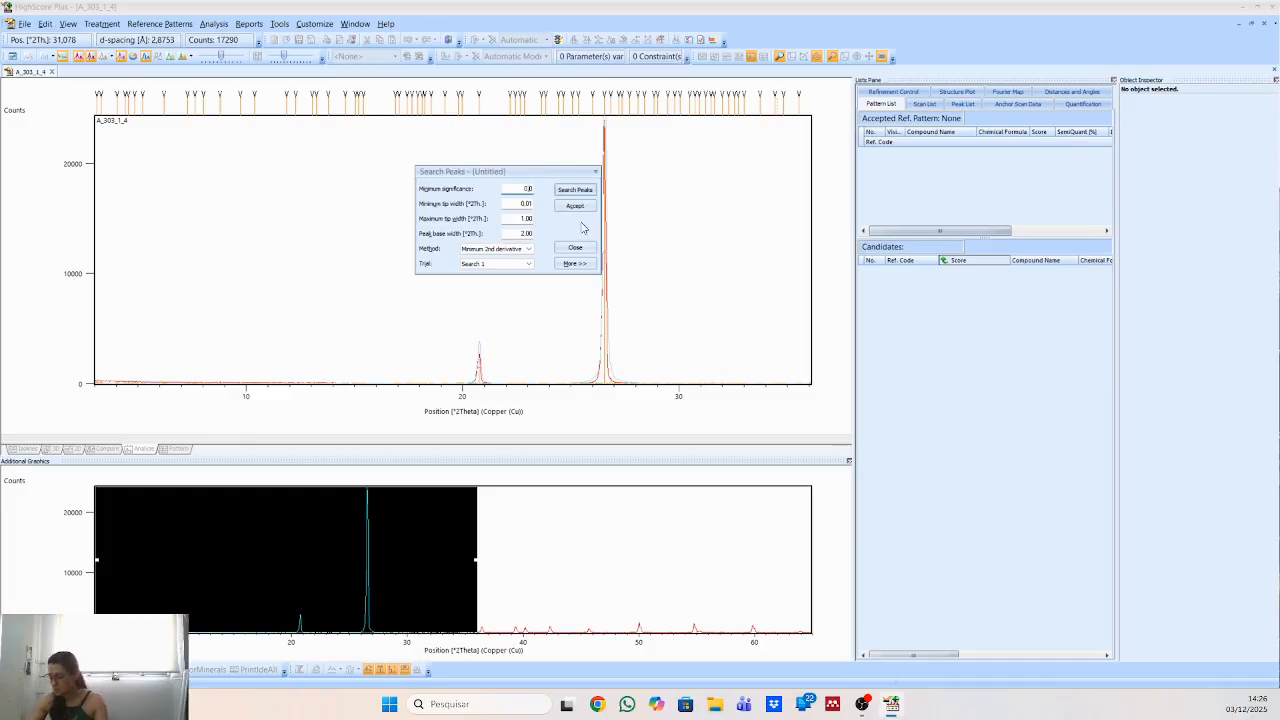
{"action": "left_click", "coordinate": [570, 192]}
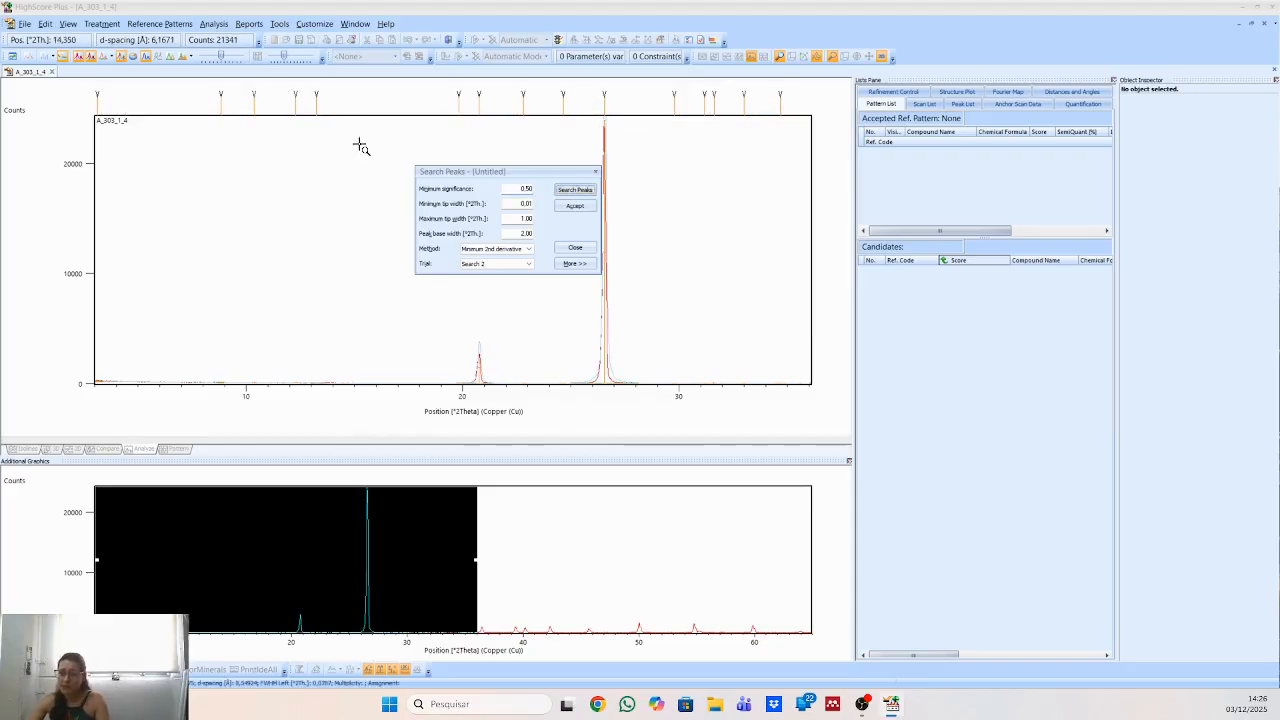
{"action": "left_click", "coordinate": [529, 188]}
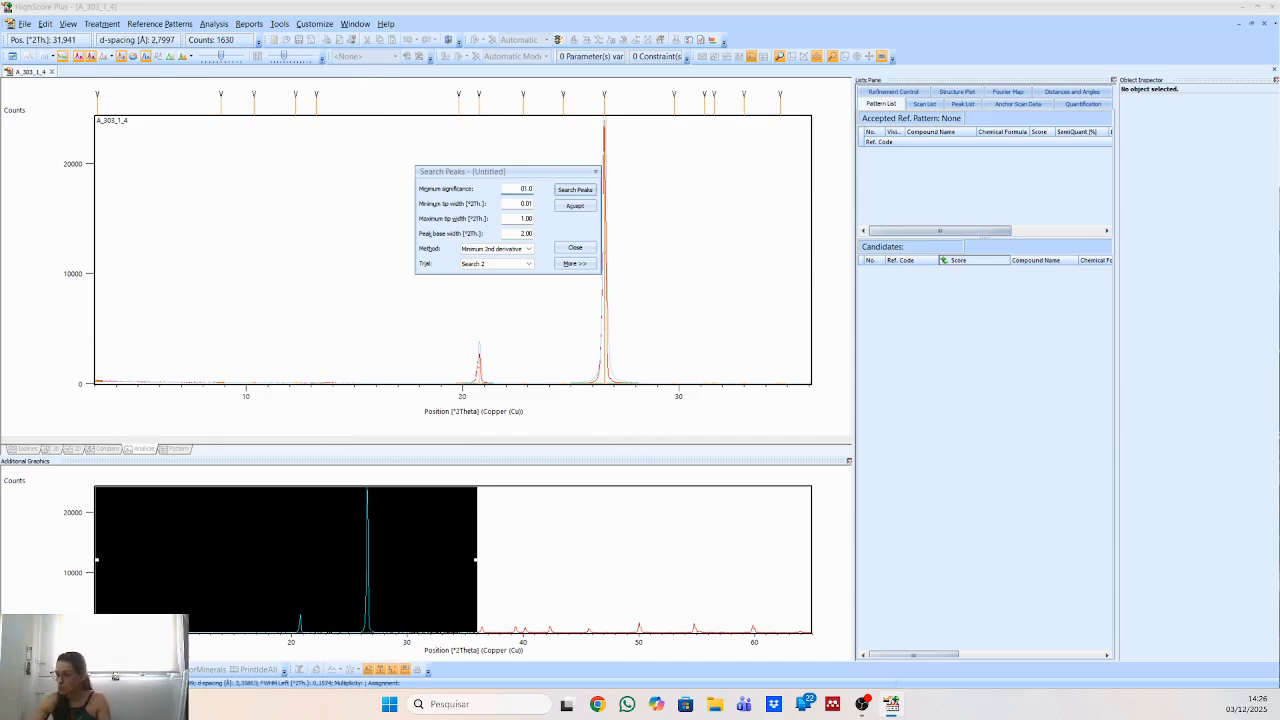
{"action": "left_click", "coordinate": [575, 189]}
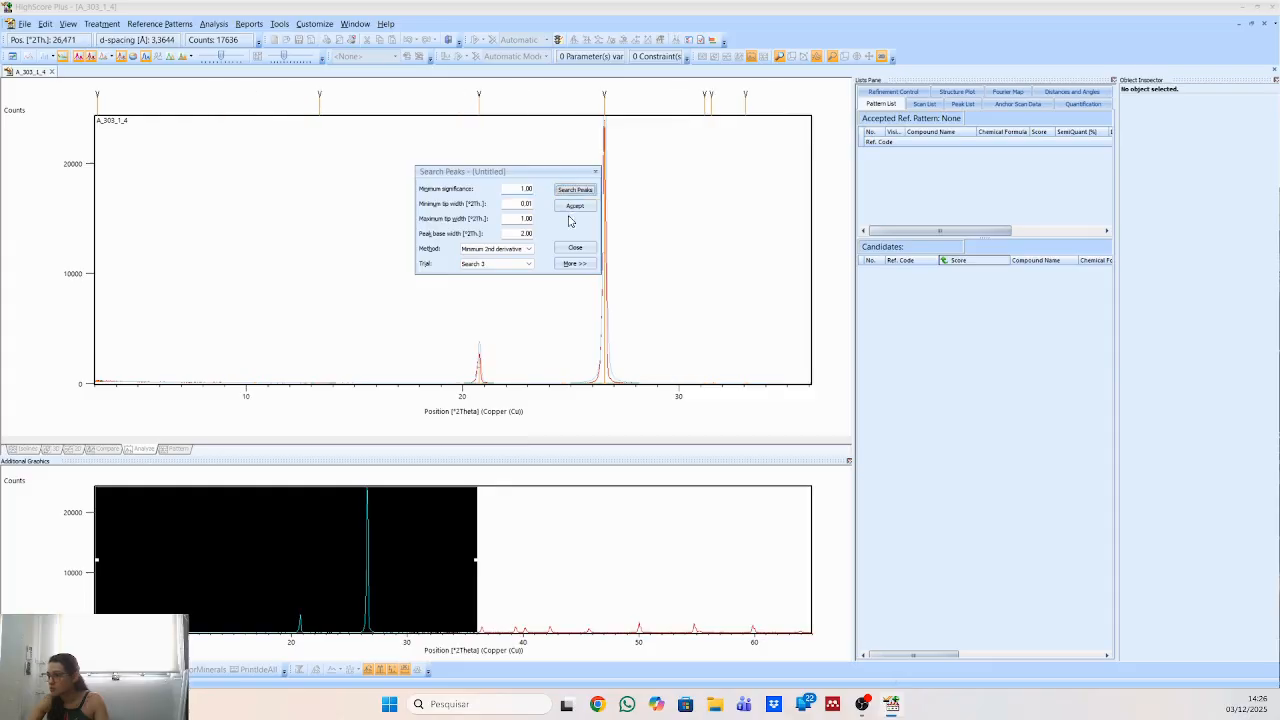
Accept the peak search run with minimum significance 1.00 and show the full scan range.
{"action": "right_click", "coordinate": [625, 228]}
{"action": "left_click", "coordinate": [650, 234]}
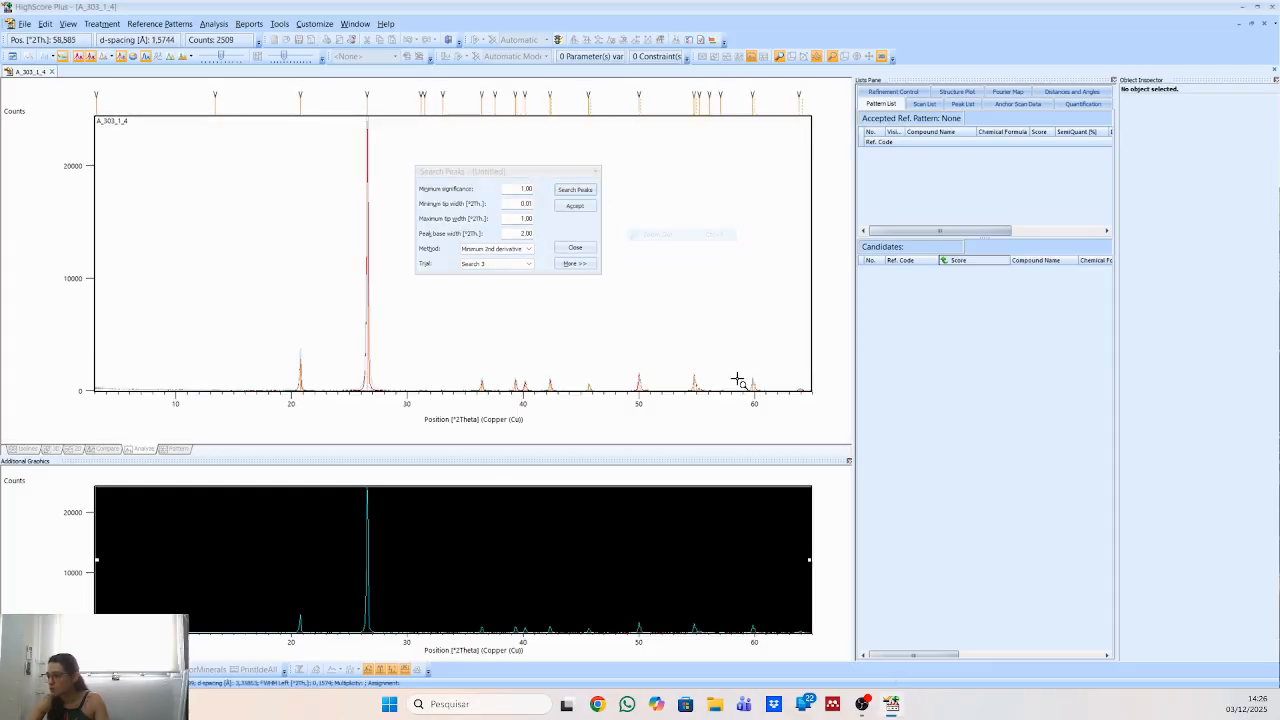
{"action": "left_click", "coordinate": [568, 211]}
{"action": "right_click", "coordinate": [456, 264]}
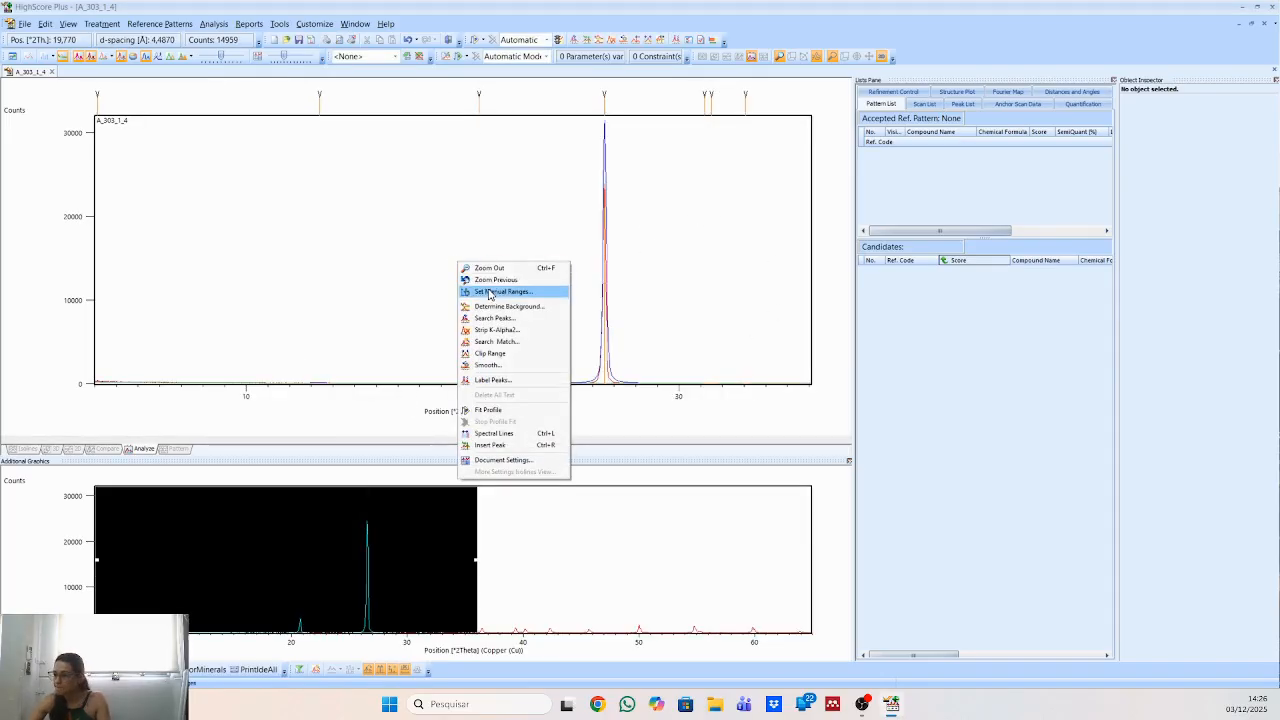
{"action": "left_click", "coordinate": [482, 271]}
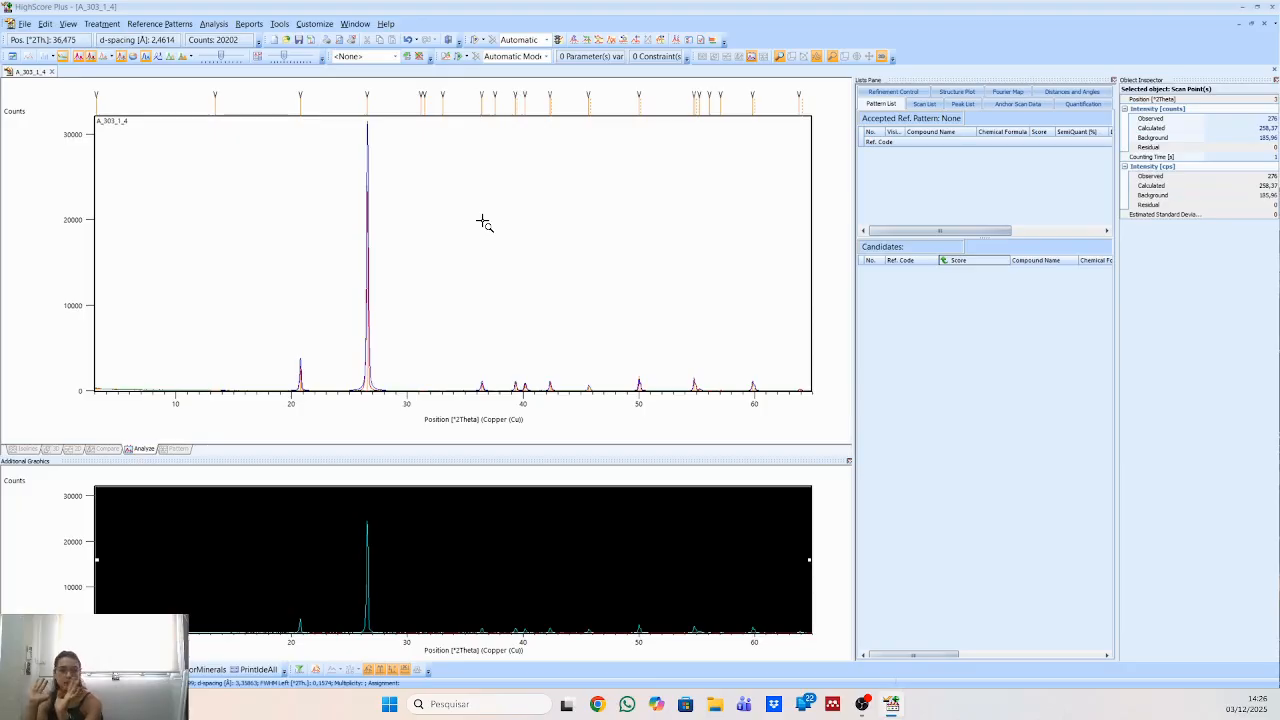
Delete the two low-angle peaks near 3.12° and 13.39° 2Theta from the peak list.
{"action": "left_click", "coordinate": [443, 103]}
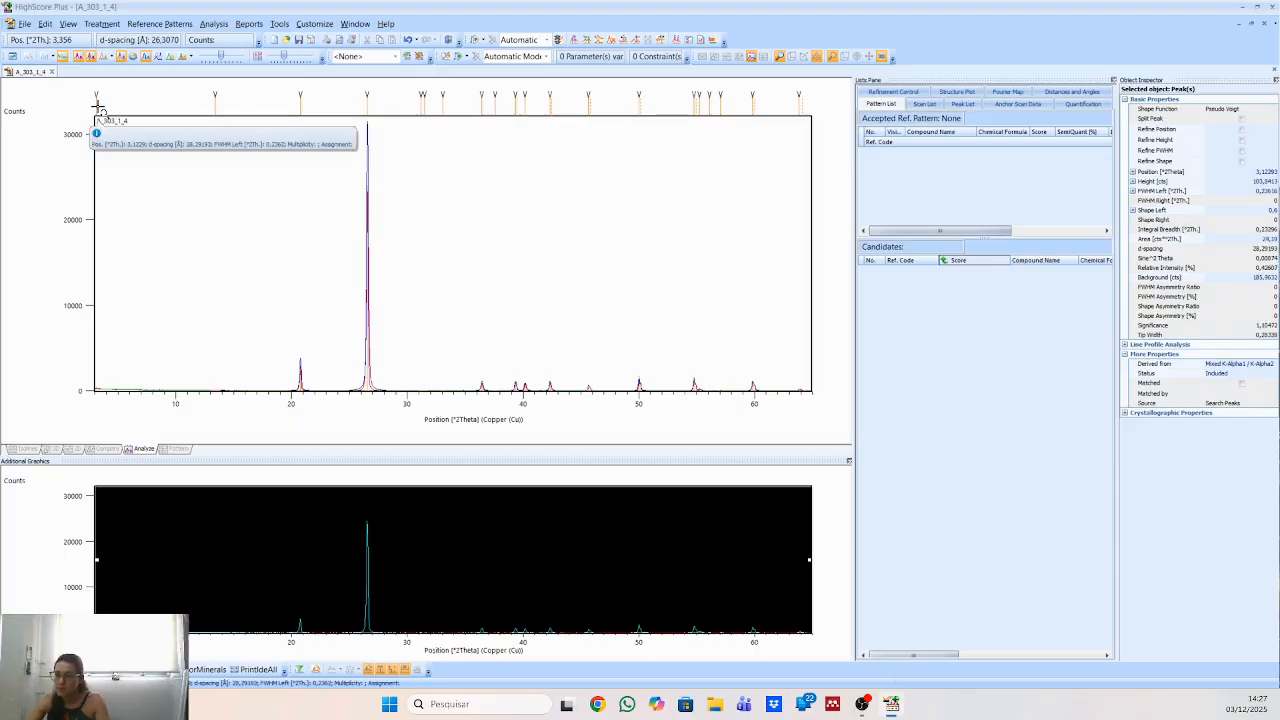
{"action": "left_click", "coordinate": [215, 95]}
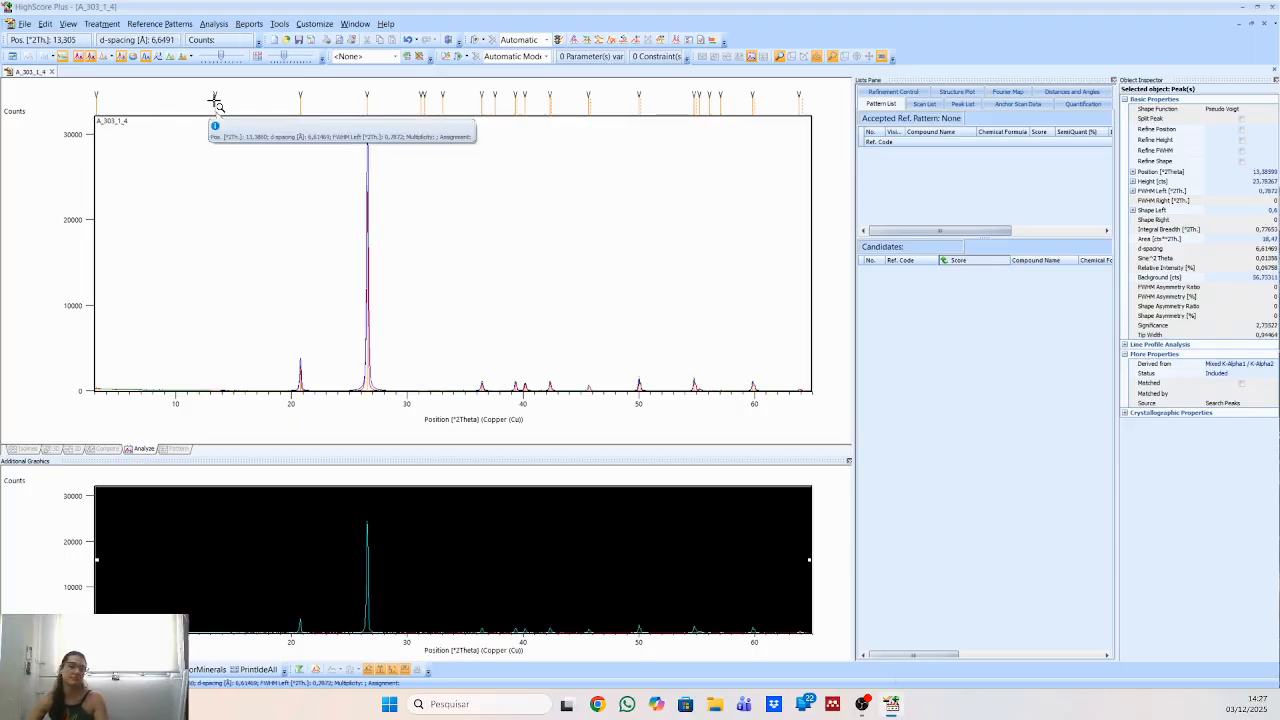
{"action": "left_click", "coordinate": [963, 105]}
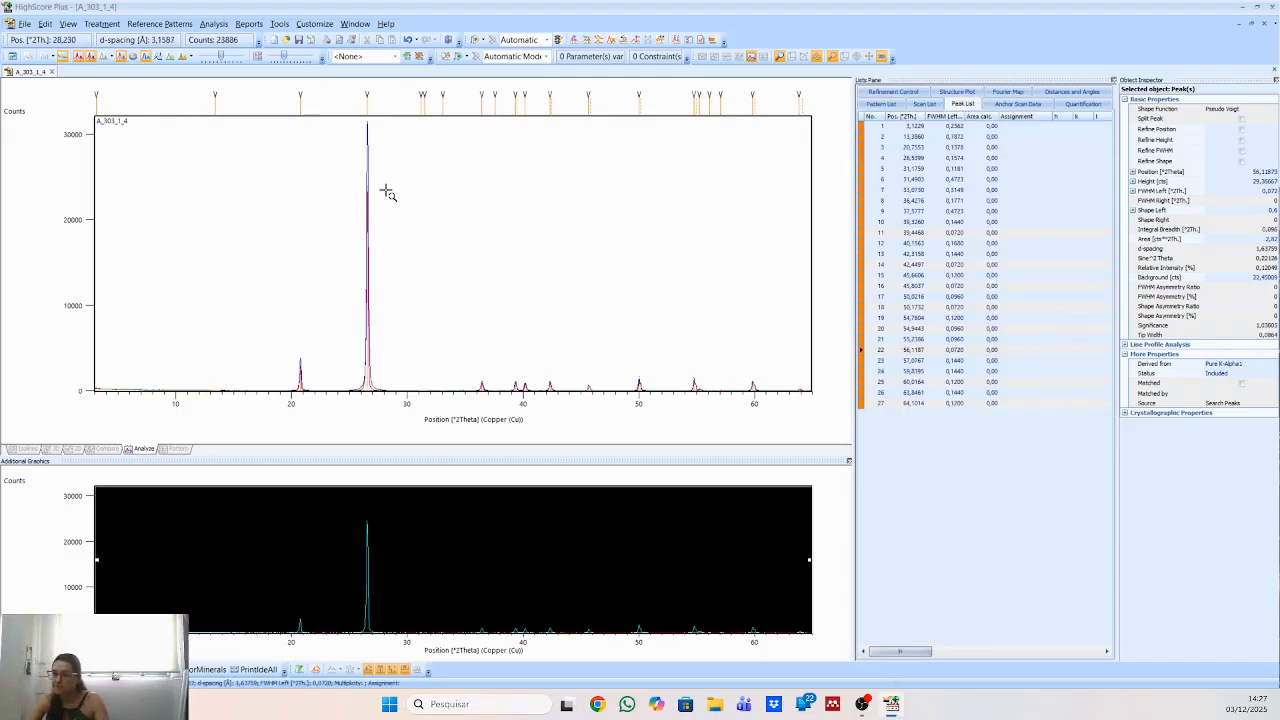
{"action": "left_click", "coordinate": [99, 105]}
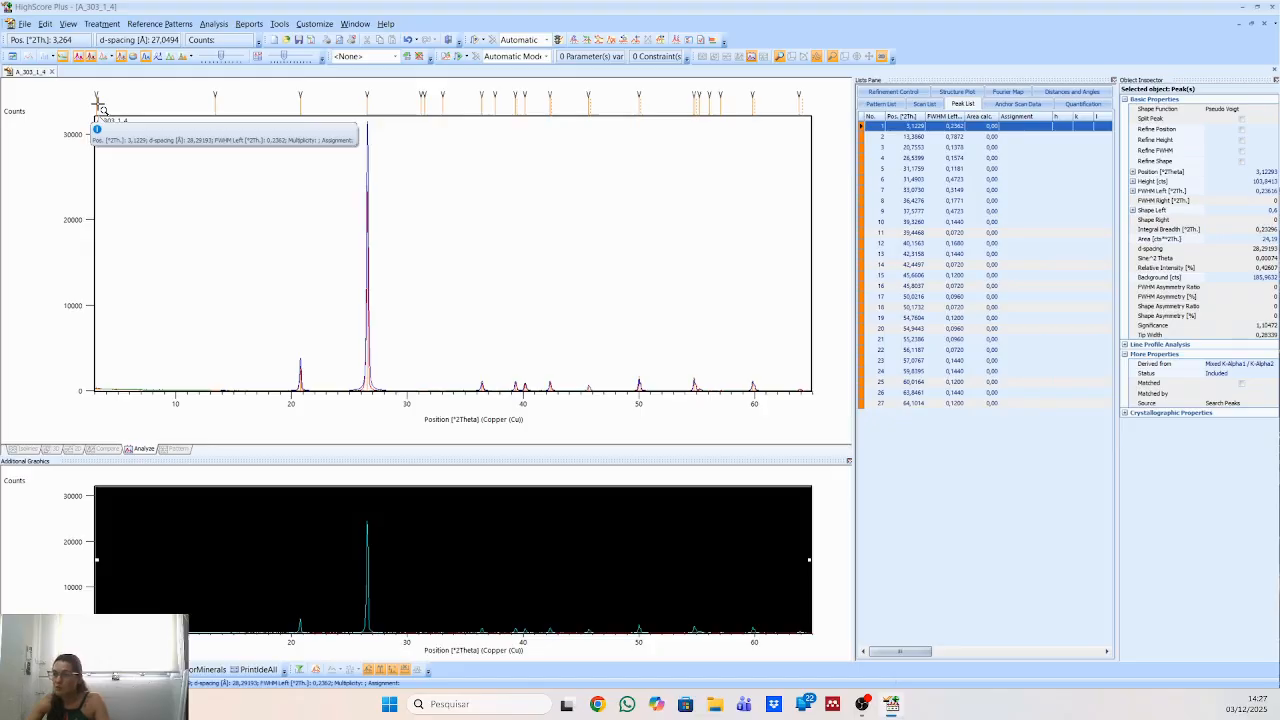
{"action": "left_click", "coordinate": [215, 112]}
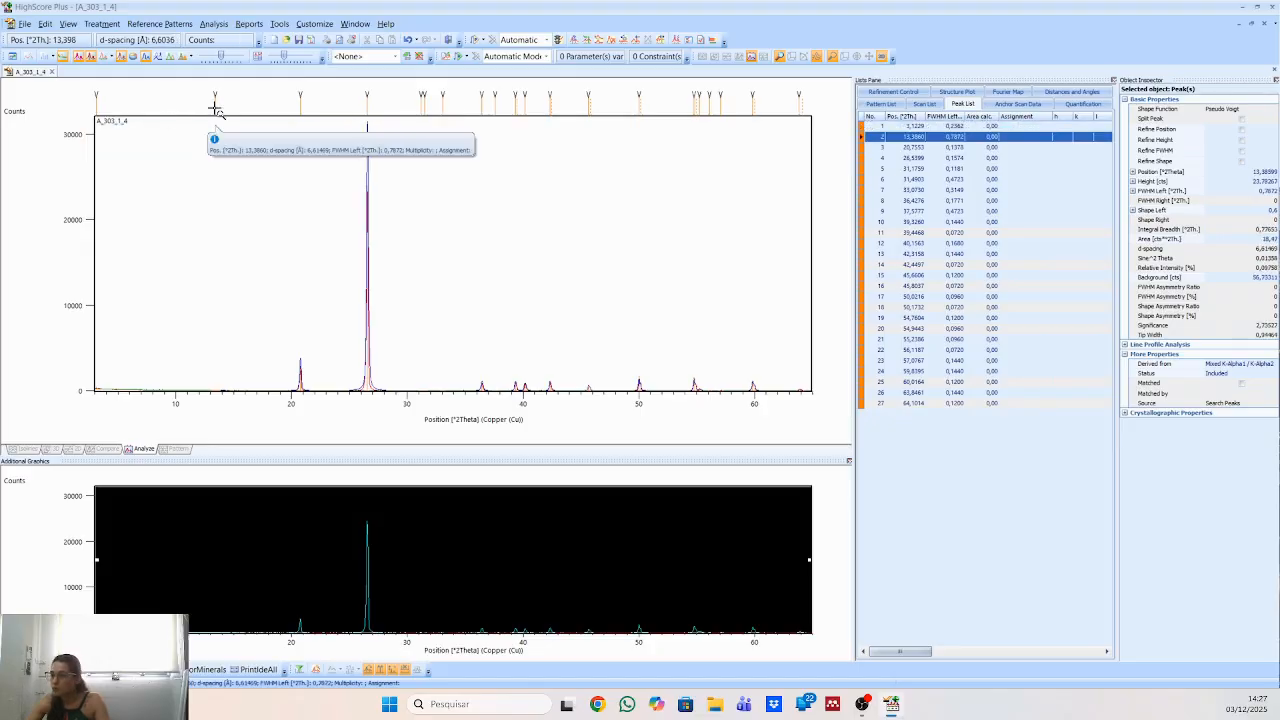
{"action": "left_click", "coordinate": [300, 103]}
{"action": "left_click", "coordinate": [897, 128]}
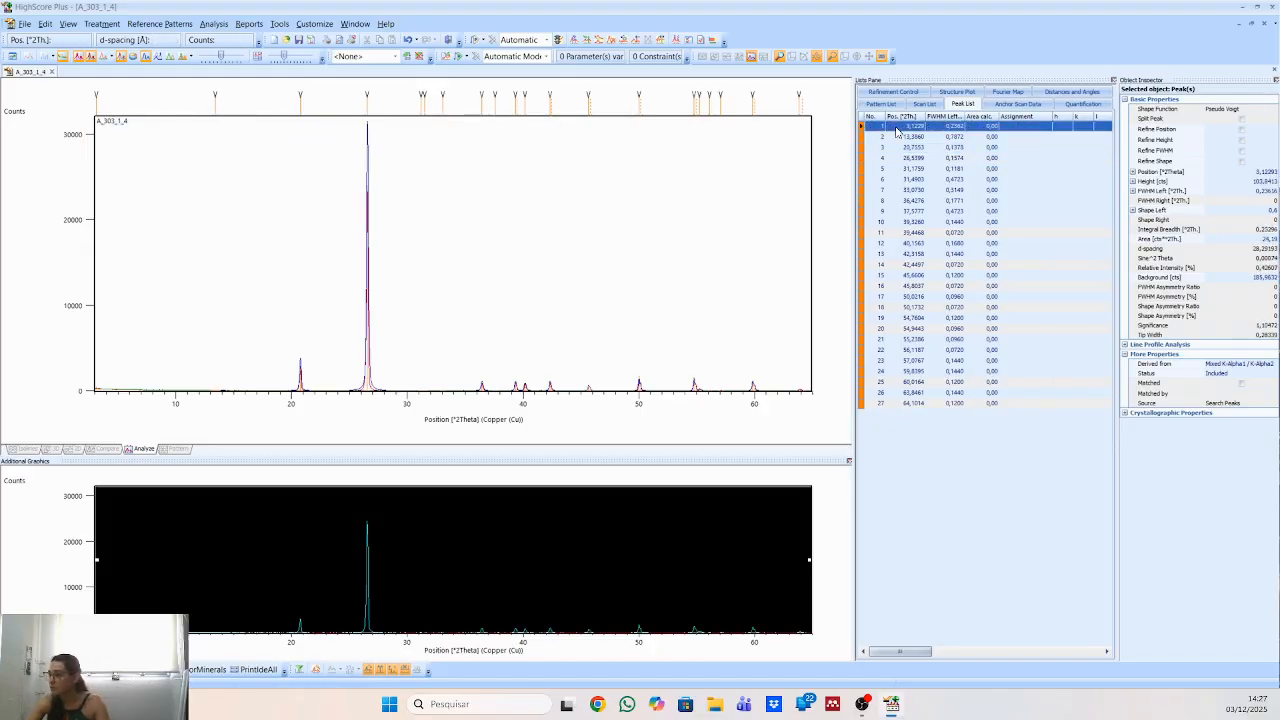
{"action": "right_click", "coordinate": [897, 129]}
{"action": "left_click", "coordinate": [928, 160]}
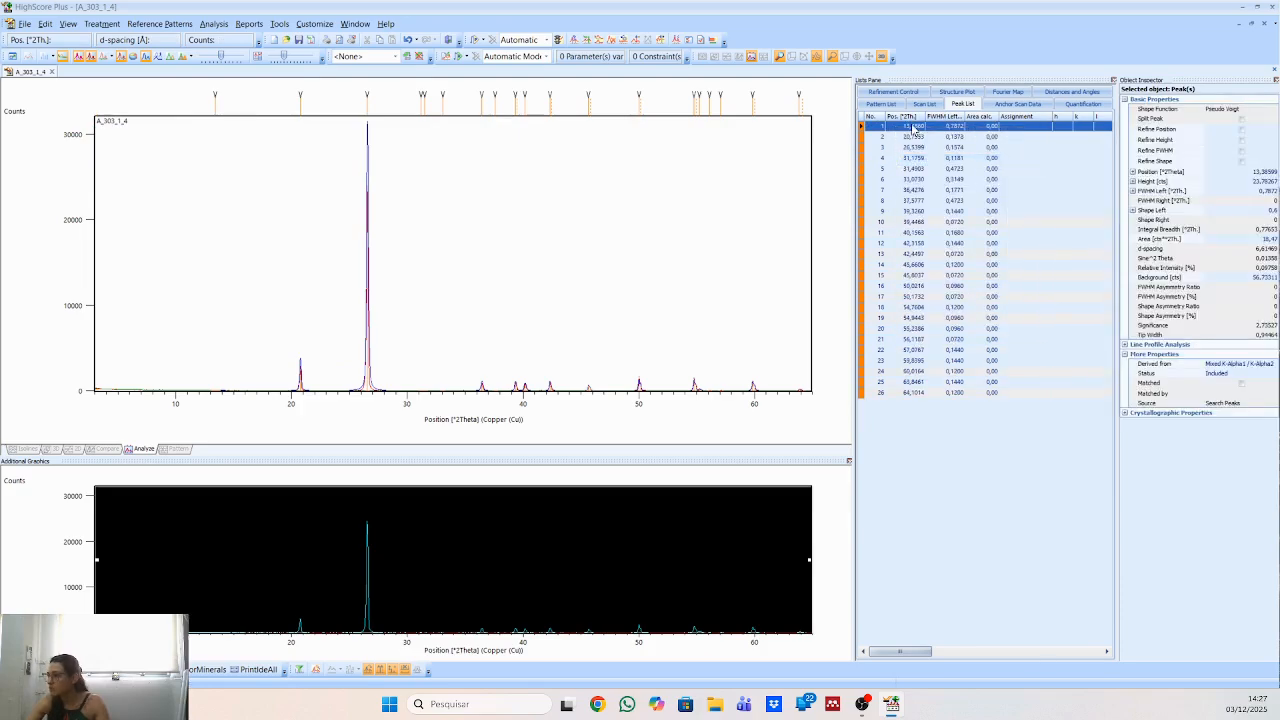
{"action": "right_click", "coordinate": [914, 129]}
{"action": "left_click", "coordinate": [945, 158]}
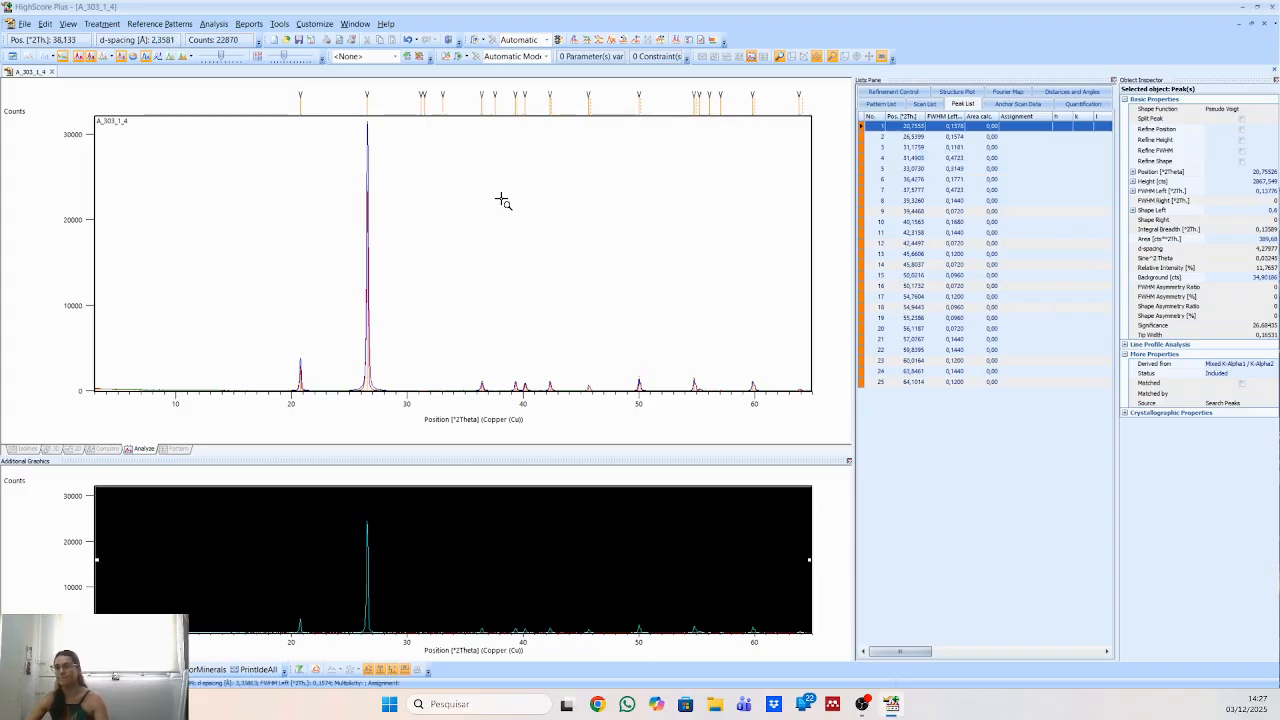
Check the weak peaks between about 29° and 36° 2Theta and delete those near 33.07°, 31.49° and 31.18° from the peak list.
{"action": "left_click", "coordinate": [440, 102]}
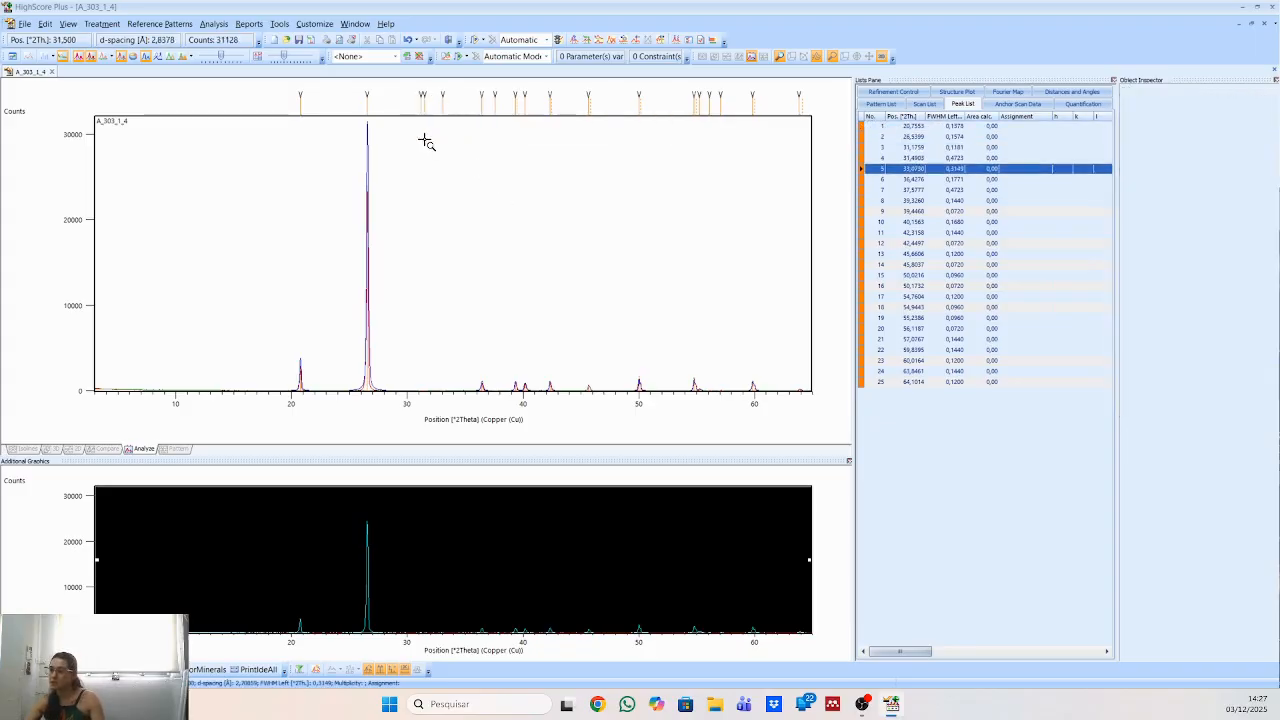
{"action": "left_click_drag", "start_coordinate": [346, 280], "coordinate": [544, 422]}
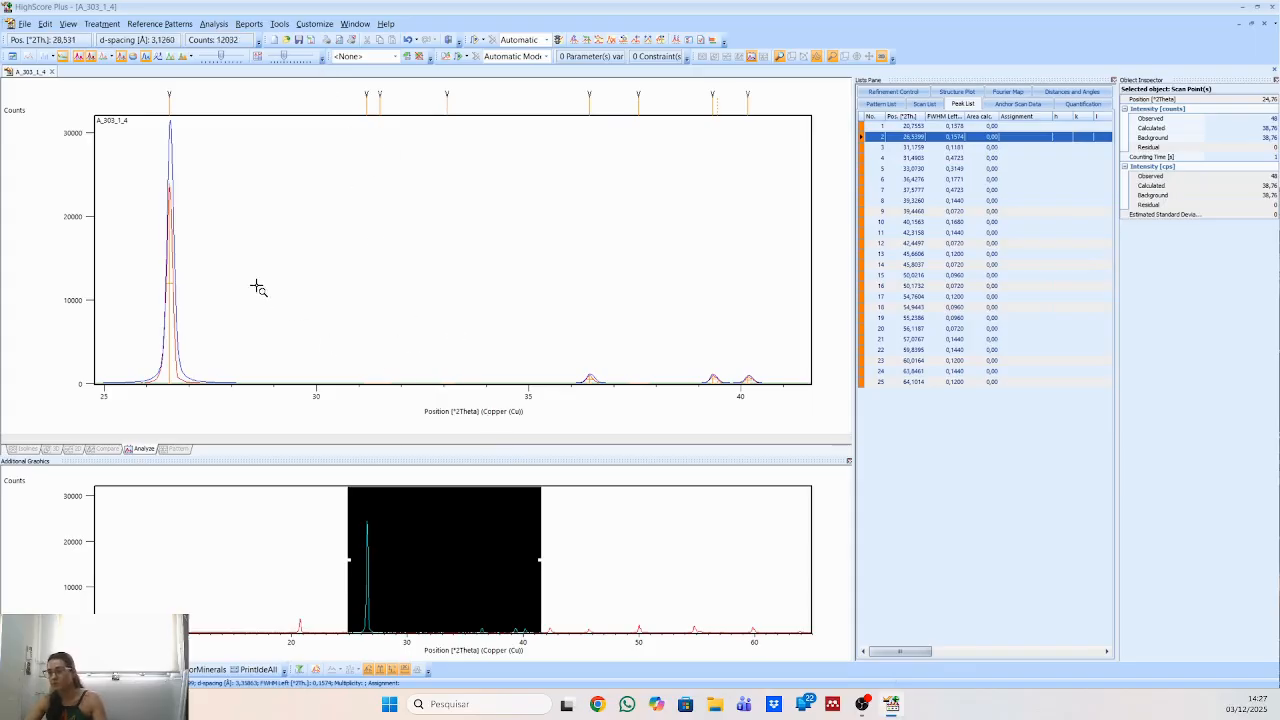
{"action": "left_click_drag", "start_coordinate": [257, 286], "coordinate": [584, 438]}
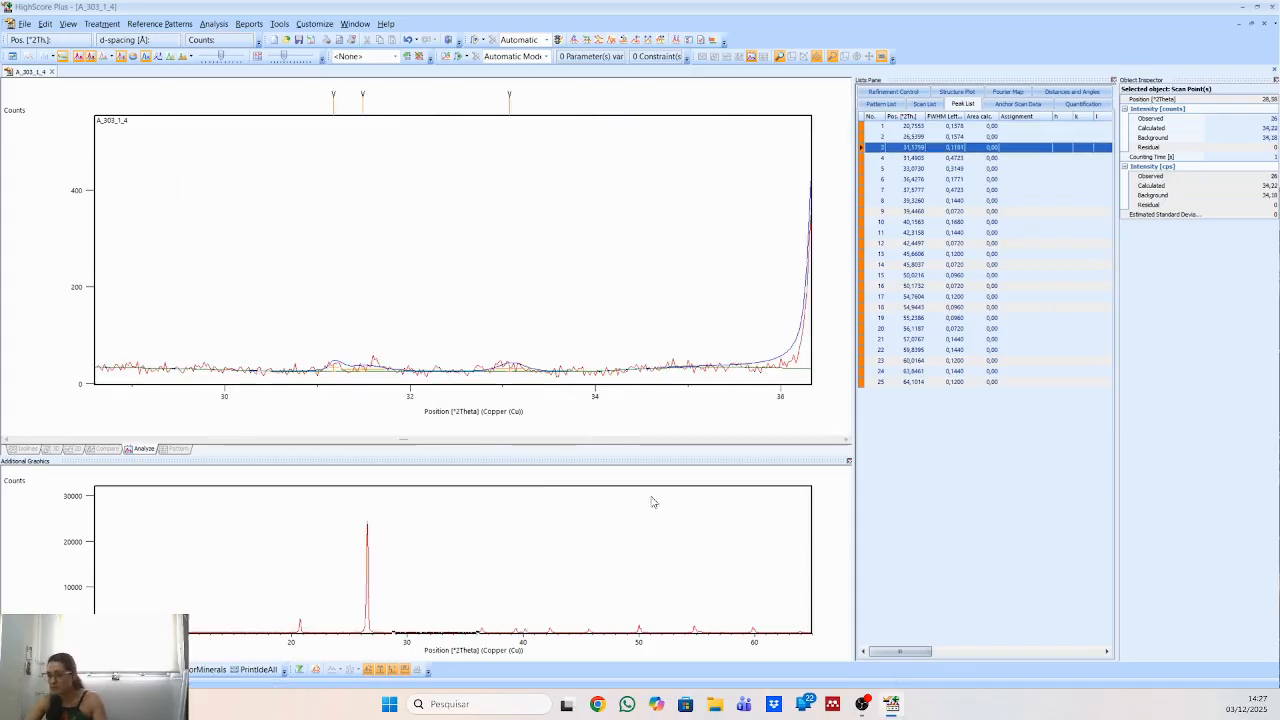
{"action": "right_click", "coordinate": [469, 232]}
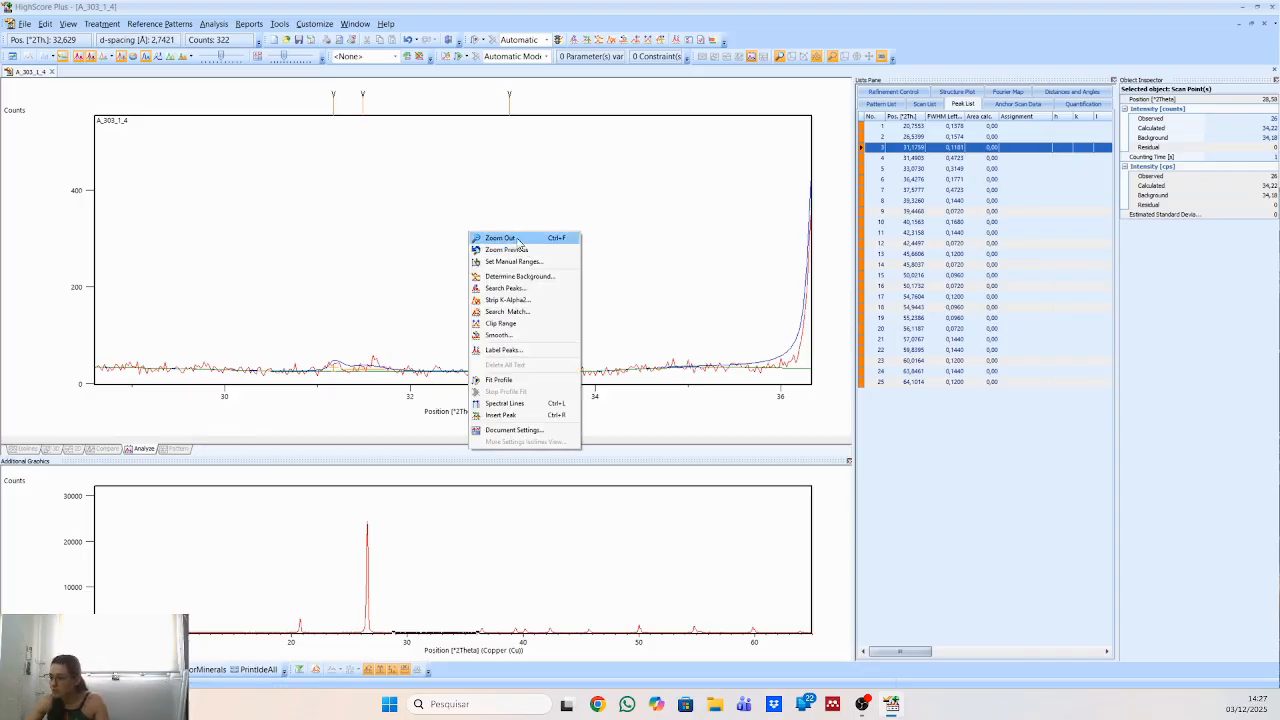
{"action": "left_click", "coordinate": [520, 240]}
{"action": "left_click", "coordinate": [423, 104]}
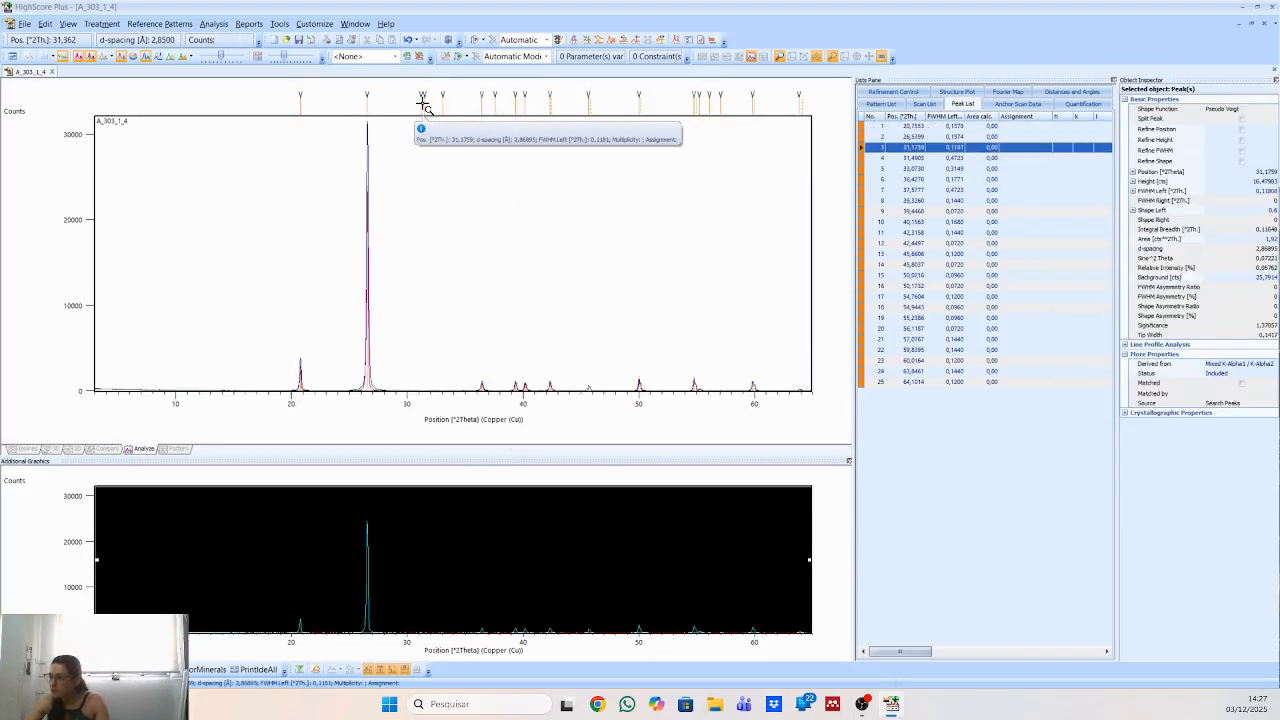
{"action": "left_click", "coordinate": [427, 106]}
{"action": "left_click", "coordinate": [443, 106]}
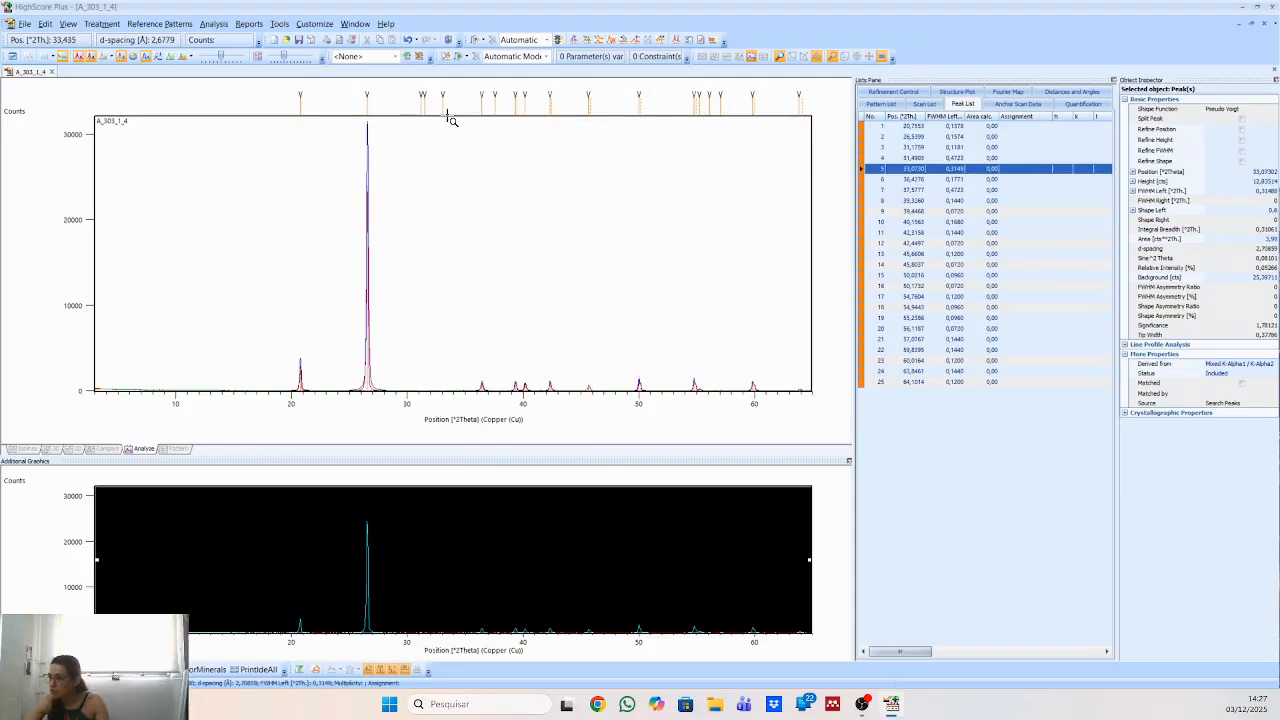
{"action": "right_click", "coordinate": [893, 172]}
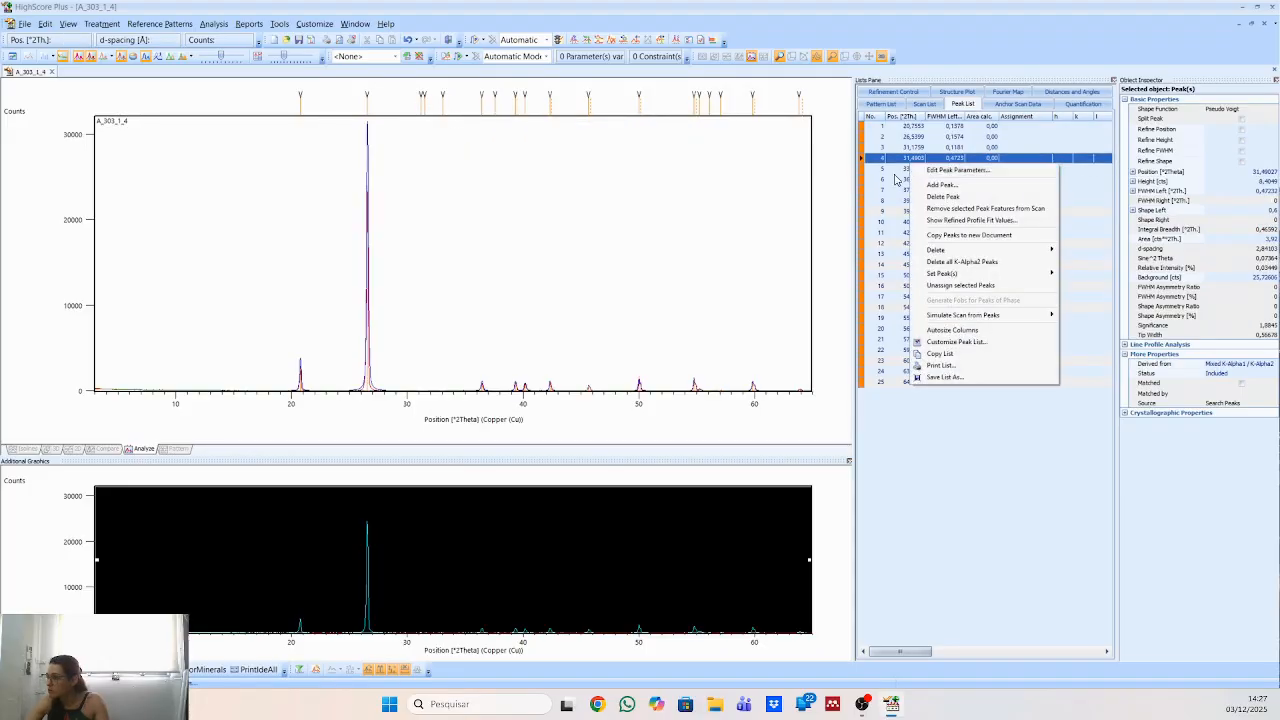
{"action": "left_click", "coordinate": [924, 202]}
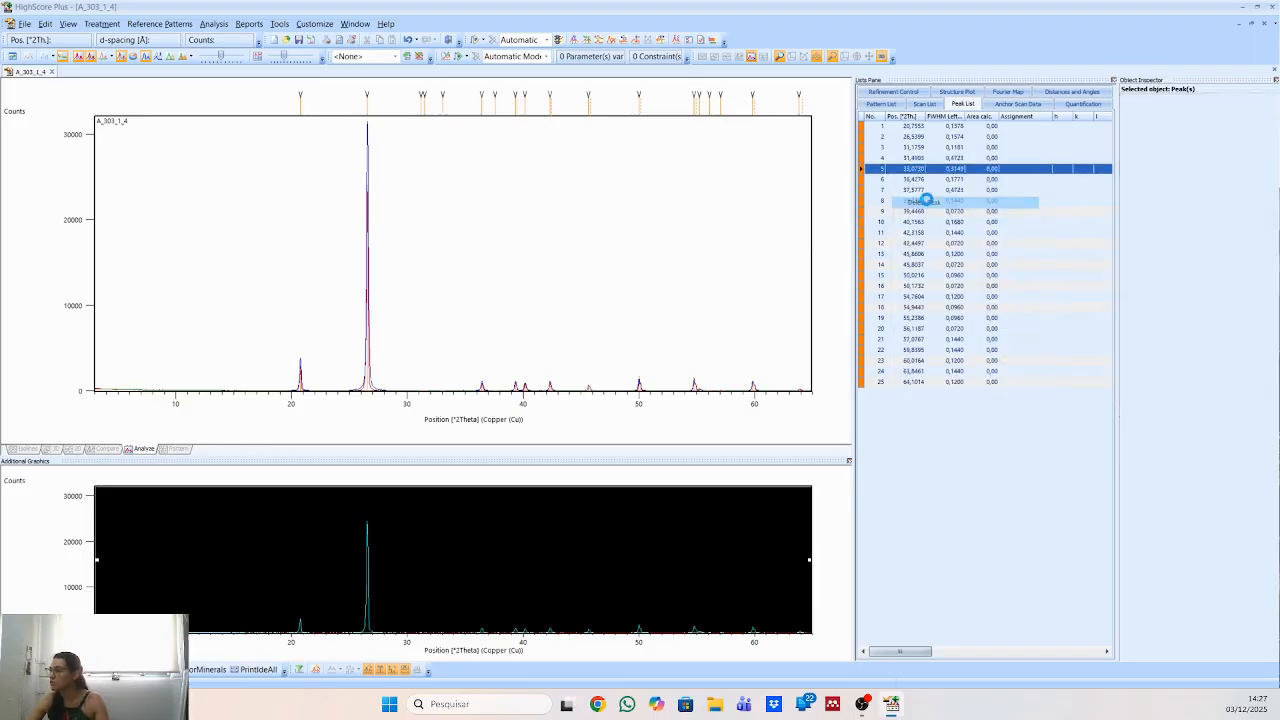
{"action": "right_click", "coordinate": [901, 158]}
{"action": "left_click", "coordinate": [931, 189]}
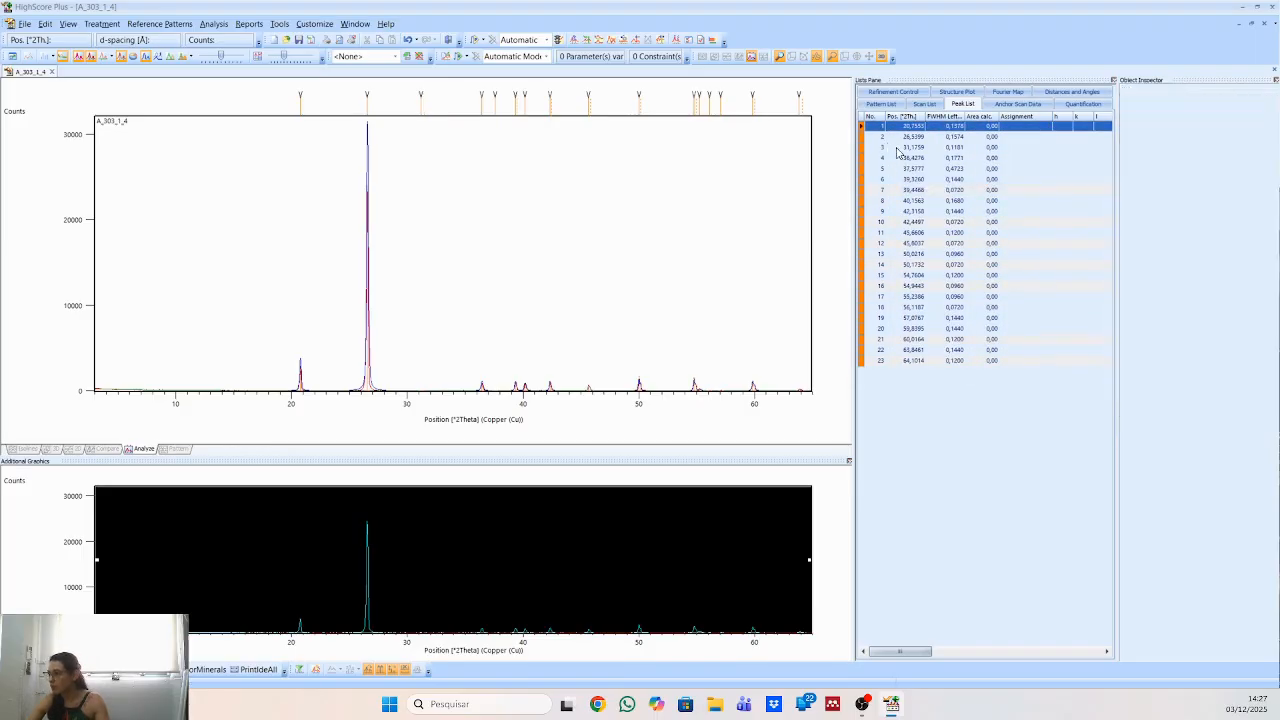
{"action": "right_click", "coordinate": [899, 148]}
{"action": "left_click", "coordinate": [927, 182]}
Examine the peak markers near 50° and 64° 2Theta and inspect the fit between about 59.5° and 65°.
{"action": "left_click", "coordinate": [637, 123]}
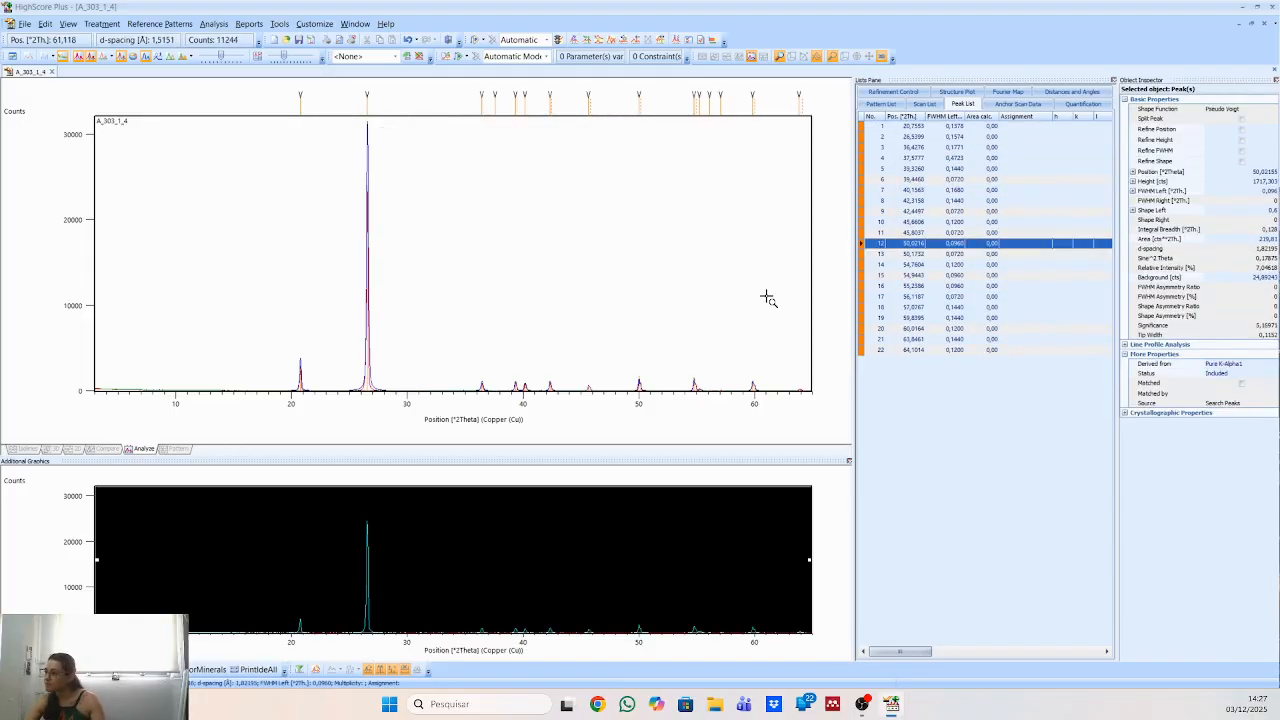
{"action": "left_click", "coordinate": [795, 104]}
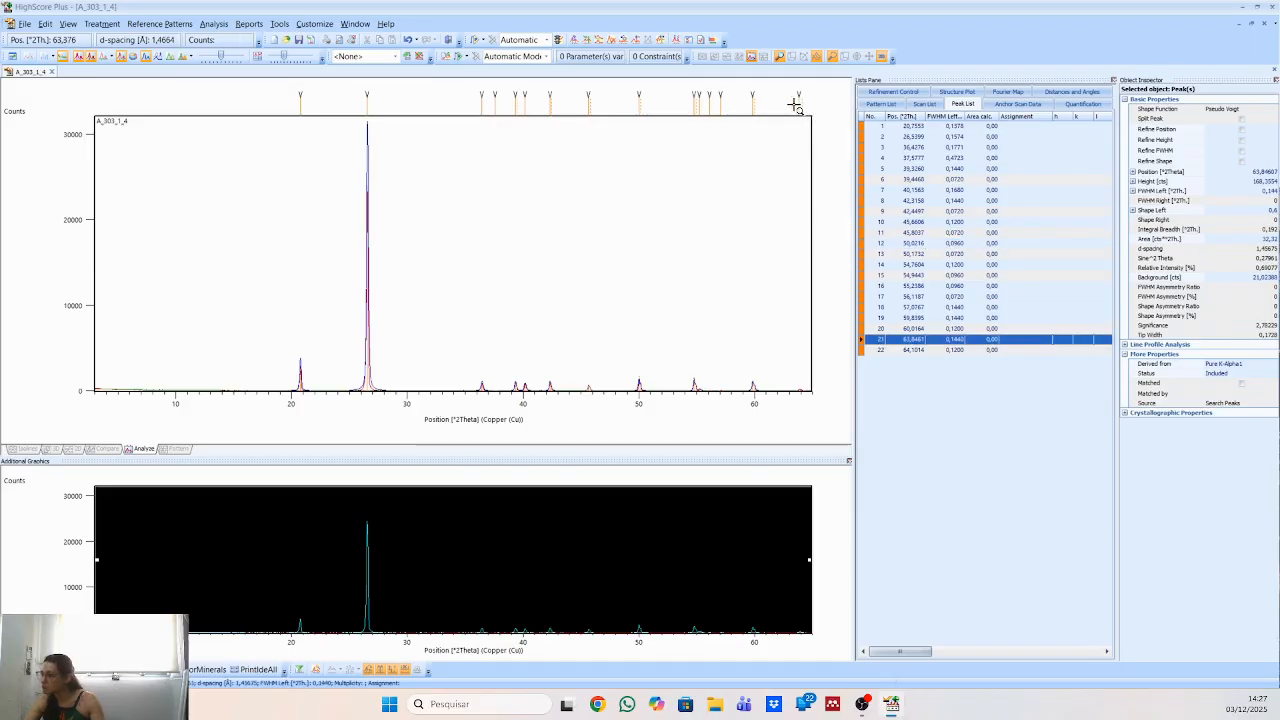
{"action": "left_click", "coordinate": [801, 105]}
{"action": "left_click_drag", "start_coordinate": [749, 379], "coordinate": [846, 404]}
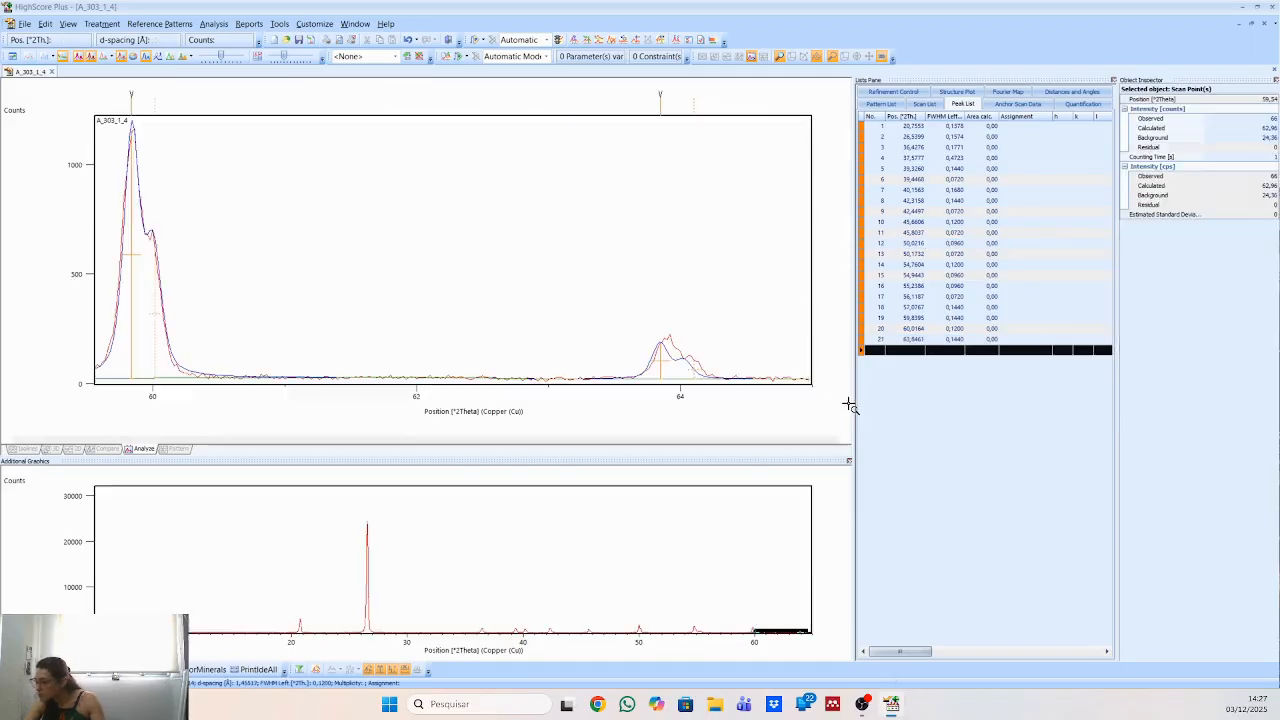
{"action": "right_click", "coordinate": [671, 253]}
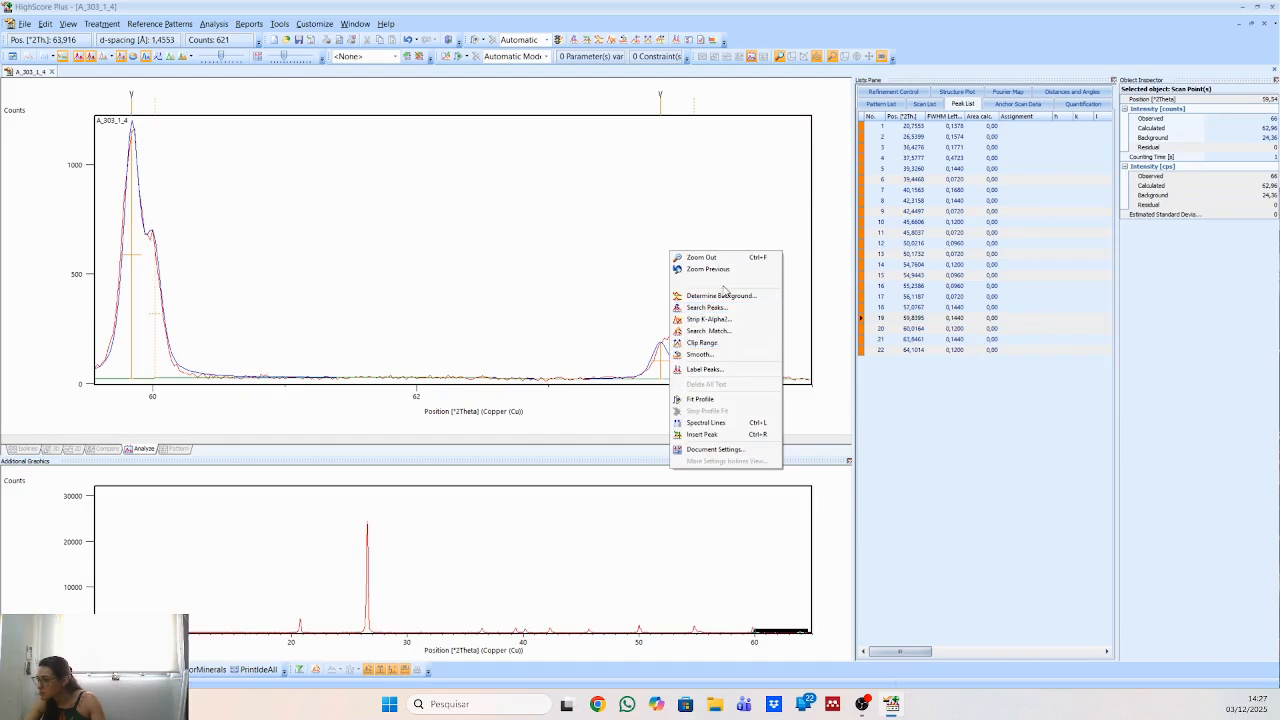
{"action": "left_click", "coordinate": [703, 257]}
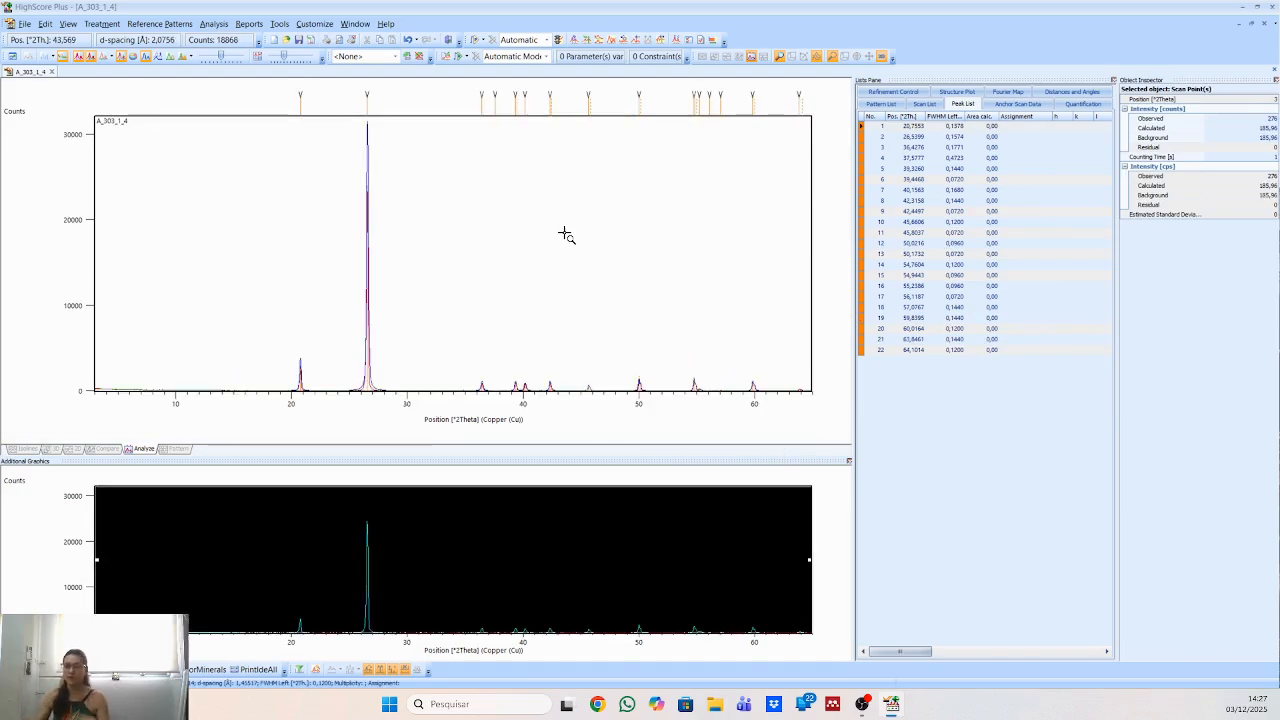
Open Search & Match with the pattern list shown and clear the mineral name filter from the untitled restriction set.
{"action": "left_click", "coordinate": [880, 104]}
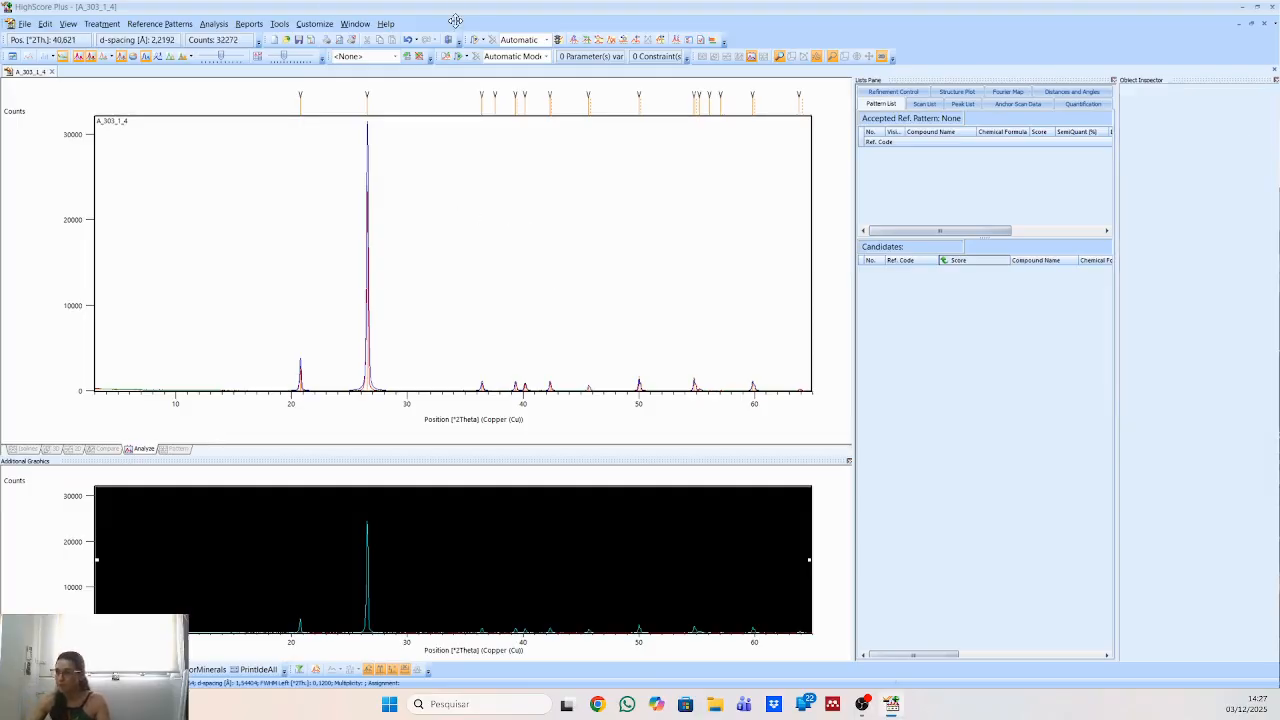
{"action": "right_click", "coordinate": [410, 153]}
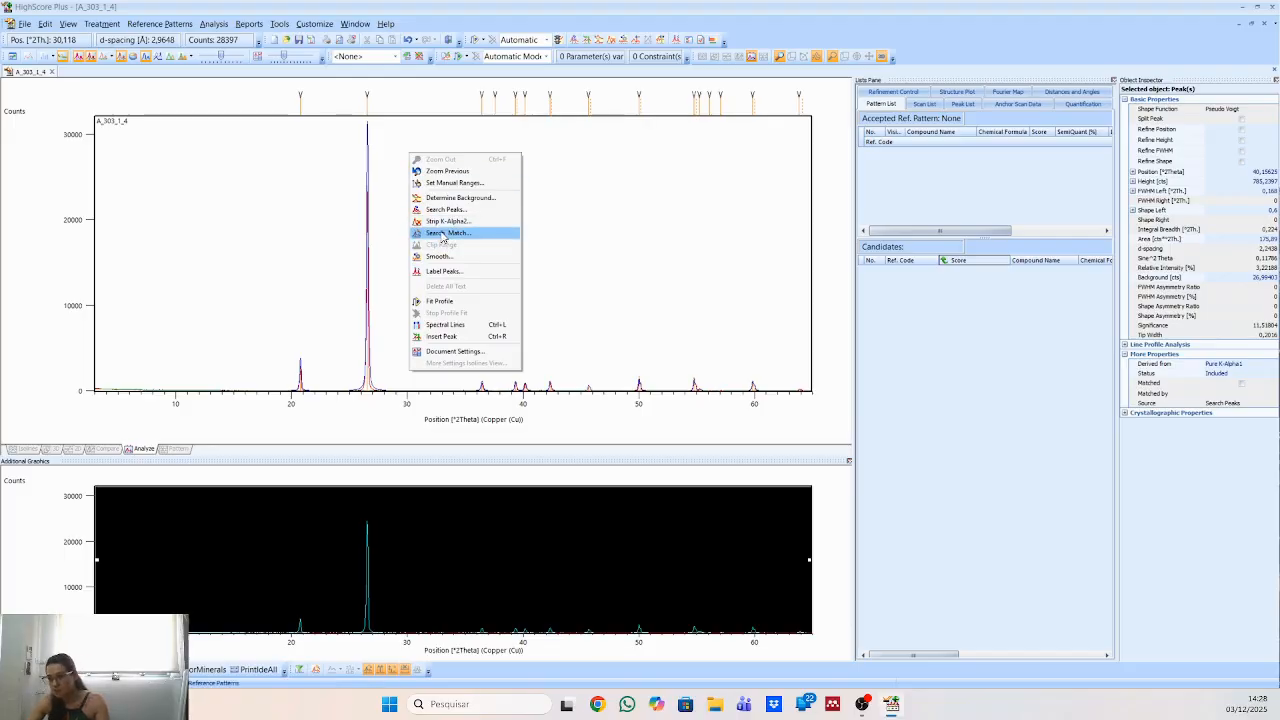
{"action": "left_click", "coordinate": [210, 24]}
{"action": "mouse_move", "coordinate": [258, 75]}
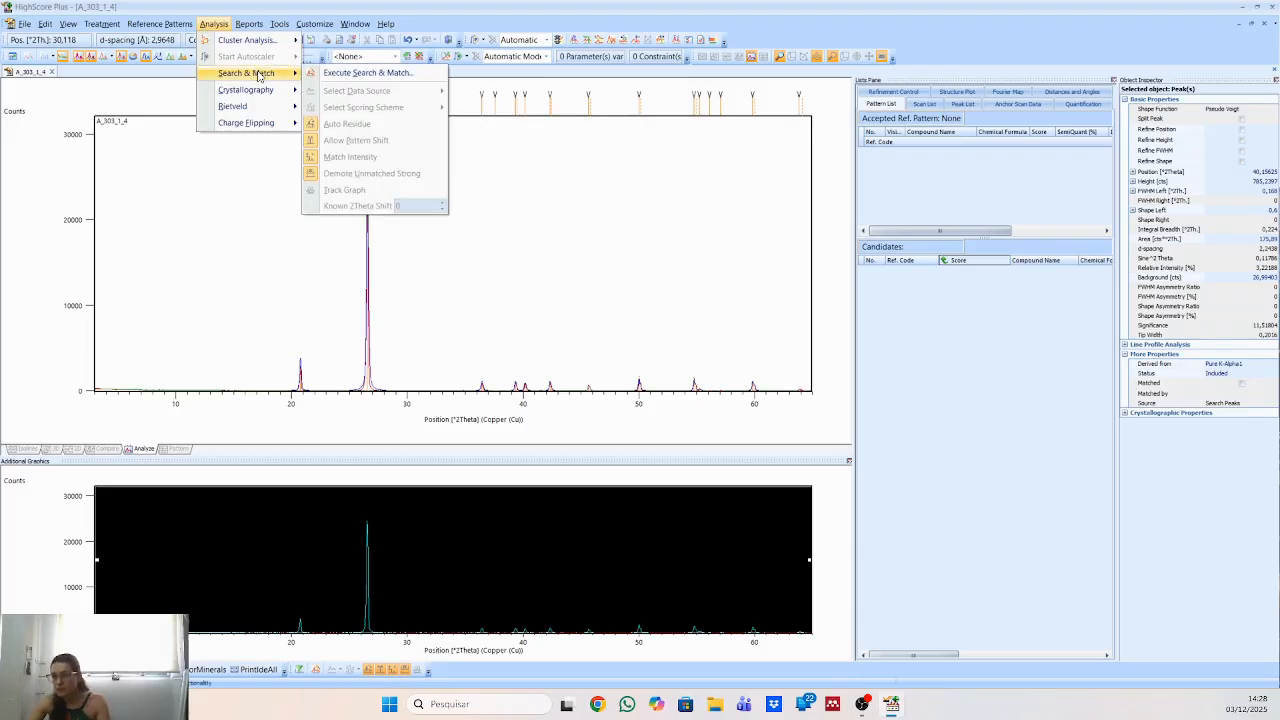
{"action": "left_click", "coordinate": [335, 73]}
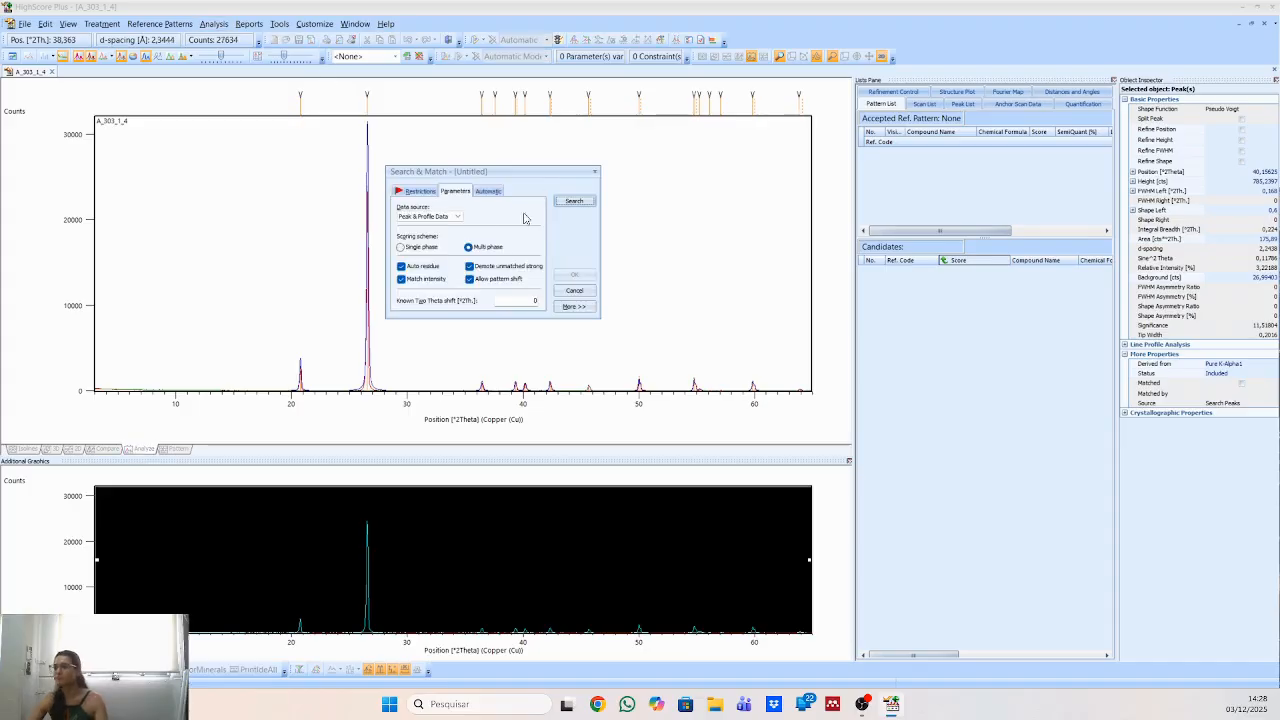
{"action": "left_click", "coordinate": [421, 193]}
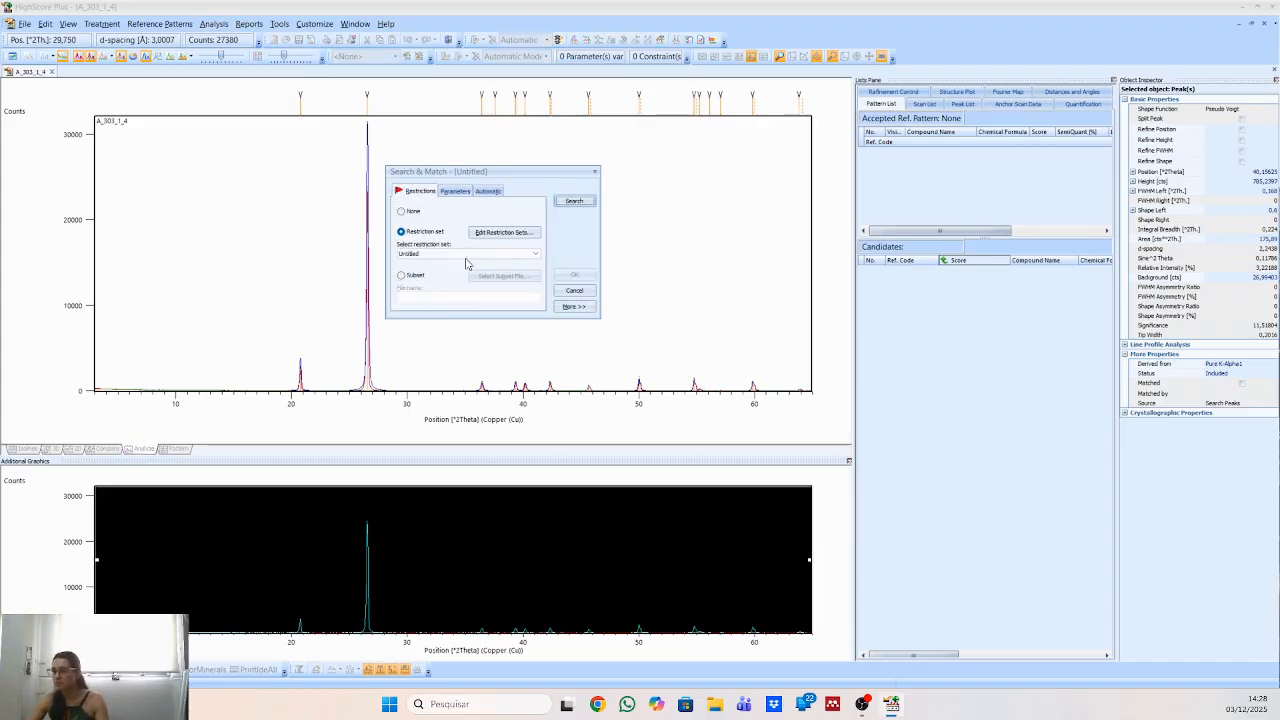
{"action": "left_click", "coordinate": [495, 233]}
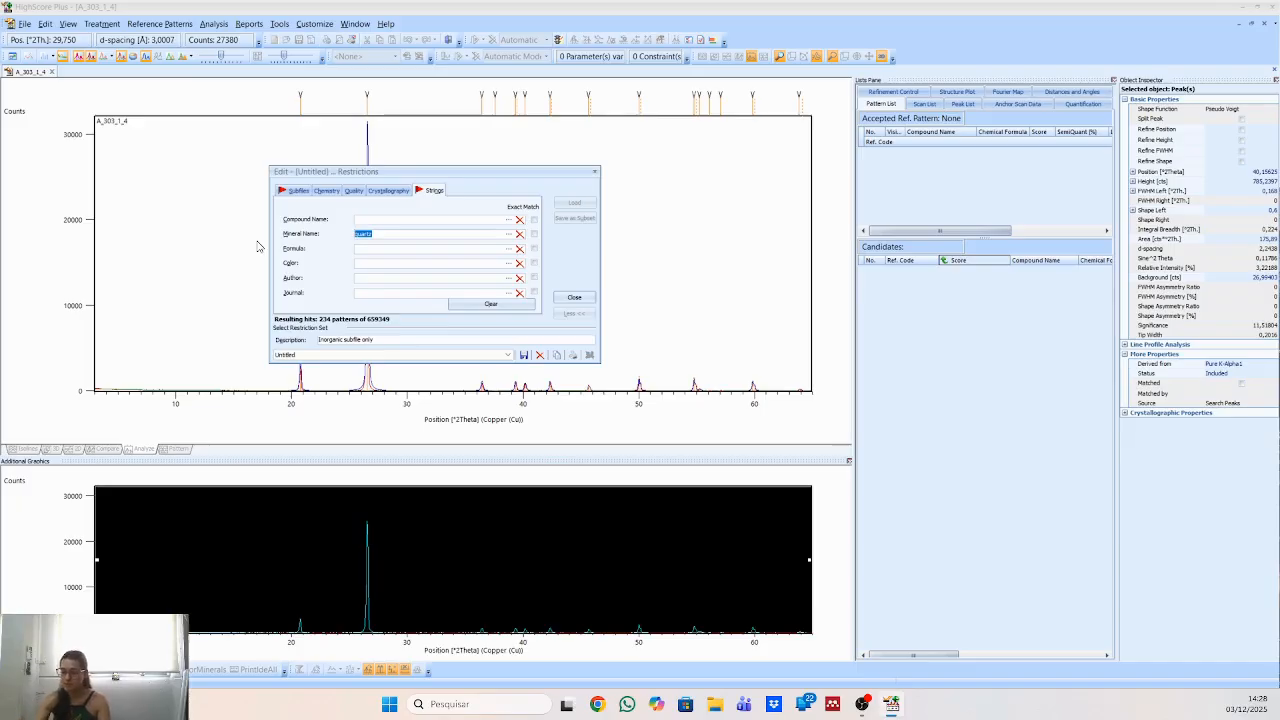
{"action": "key", "text": "Delete"}
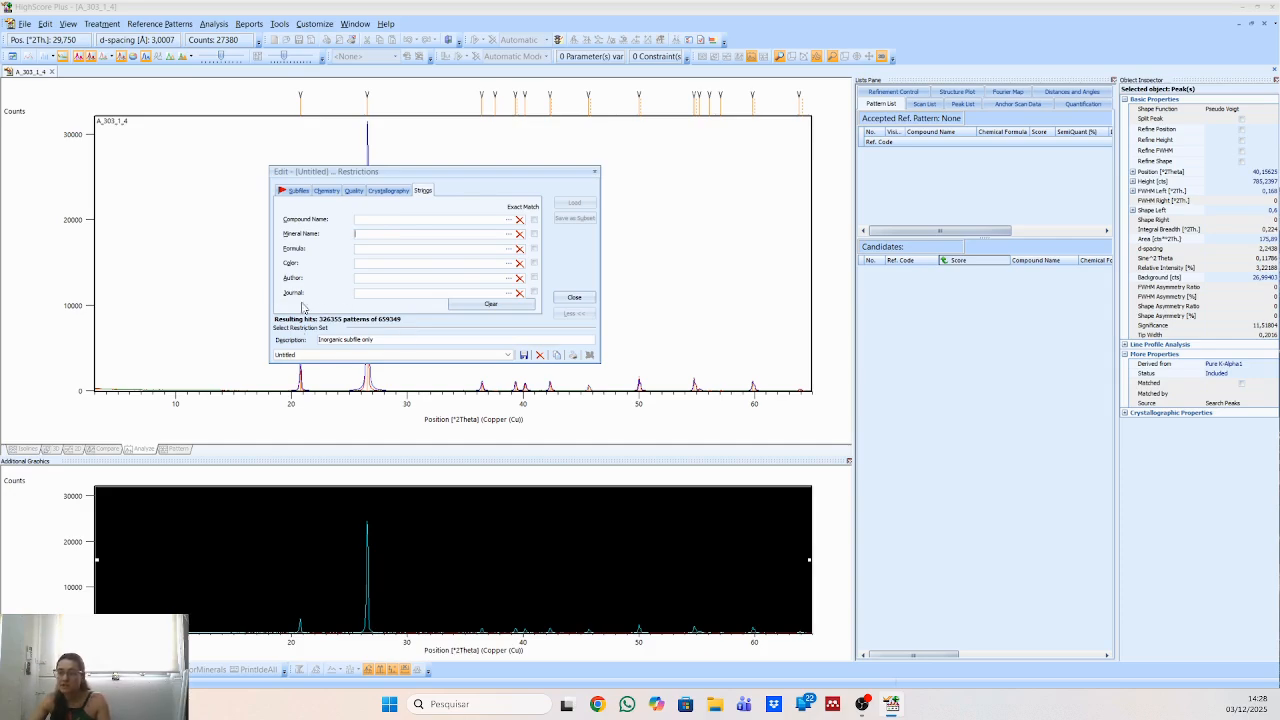
{"action": "left_click", "coordinate": [574, 299]}
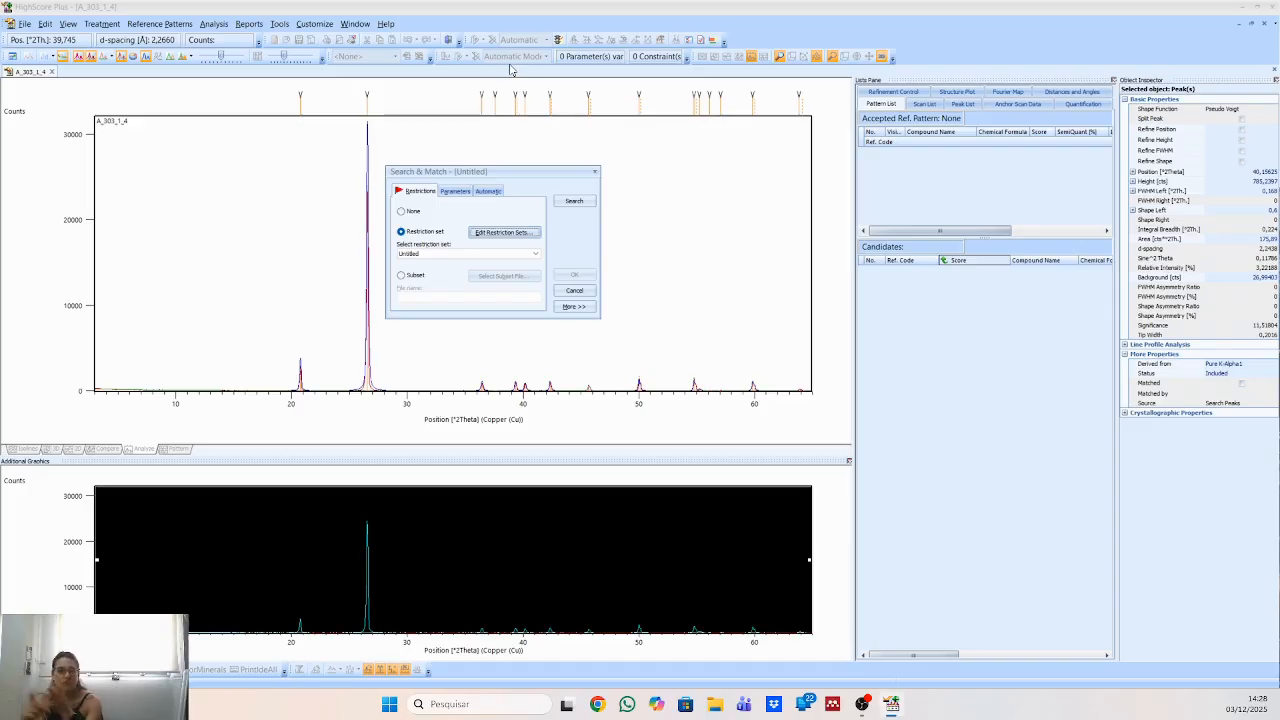
Run Search & Match with the untitled restriction set and accept the candidate patterns.
{"action": "left_click", "coordinate": [574, 201]}
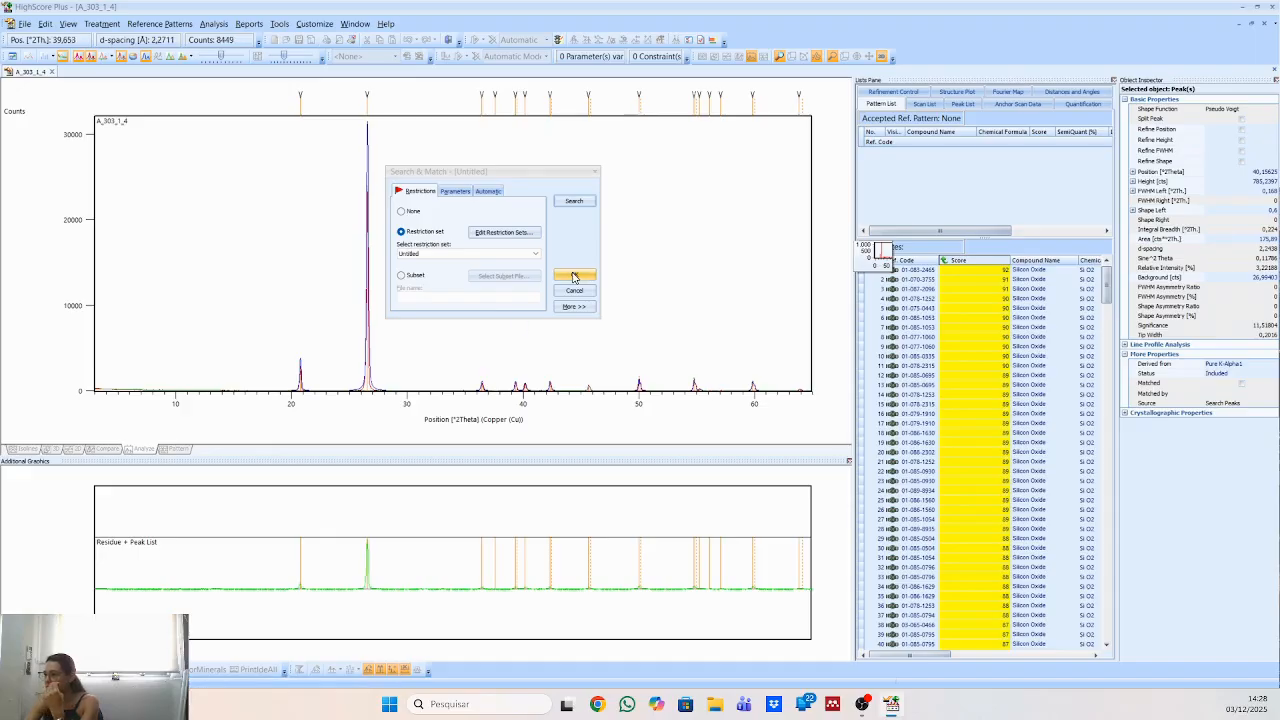
{"action": "left_click", "coordinate": [575, 276]}
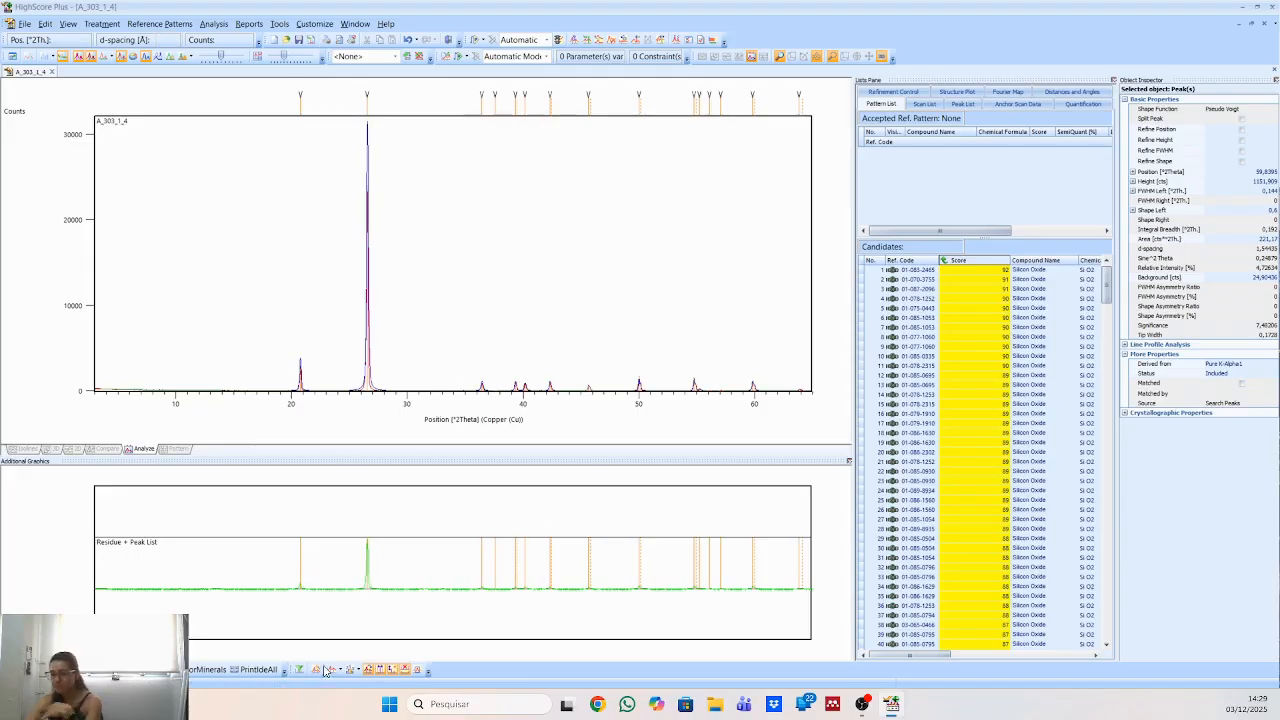
Select the top-scoring silicon oxide candidate, 01-083-2465, and browse the scores and compounds in the candidate list.
{"action": "left_click", "coordinate": [923, 273]}
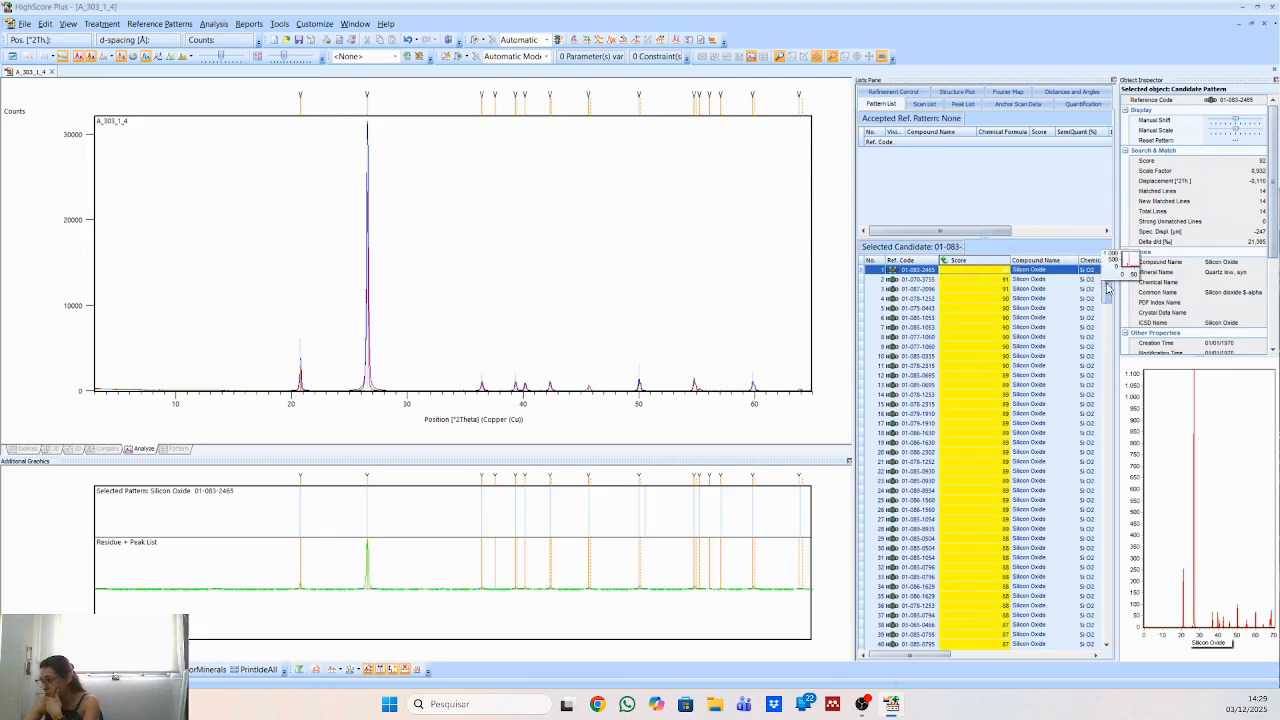
{"action": "left_click_drag", "start_coordinate": [1107, 284], "coordinate": [1101, 356]}
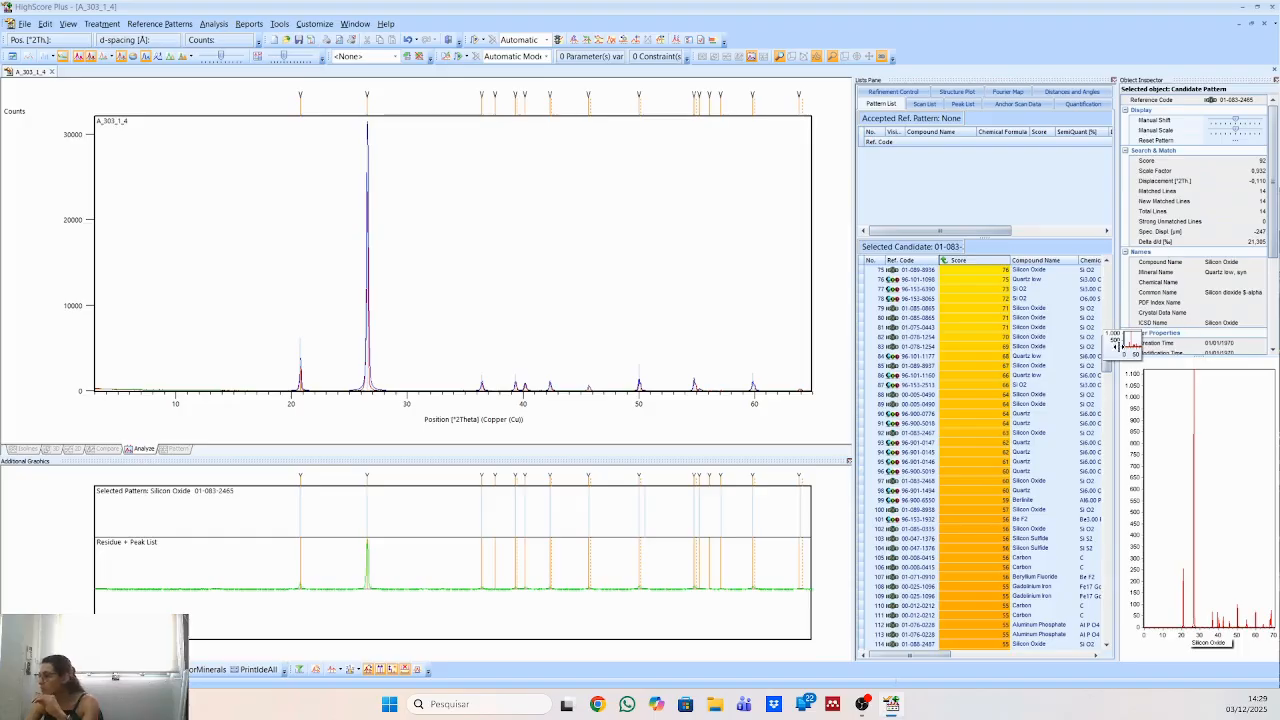
{"action": "left_click_drag", "start_coordinate": [1108, 356], "coordinate": [1105, 300]}
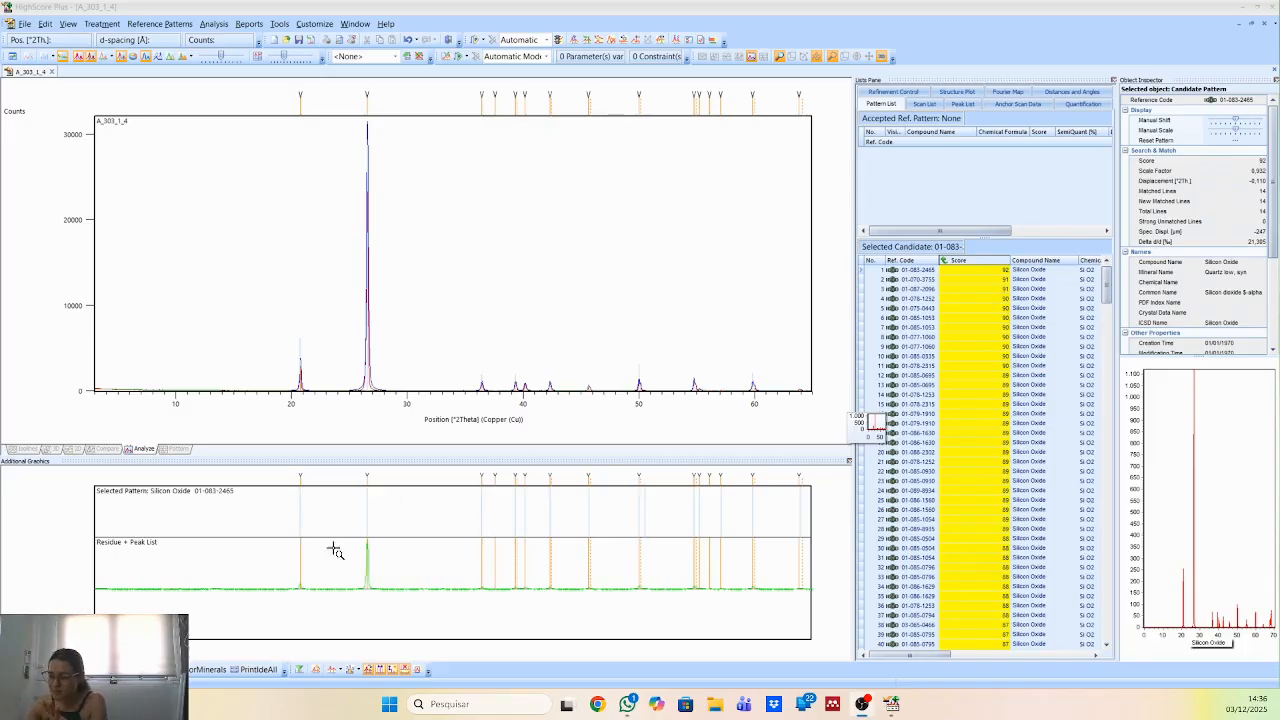
{"action": "left_click", "coordinate": [1042, 271]}
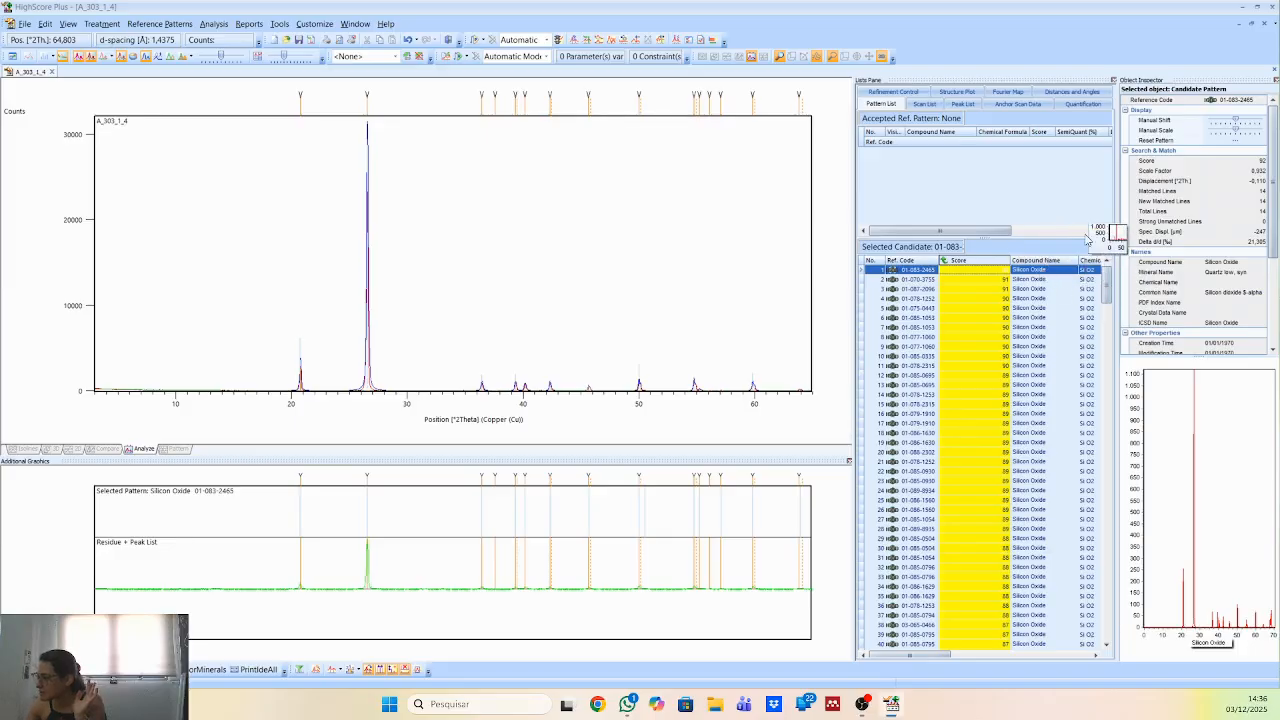
Open the reference pattern data of candidate 01-083-2465 in an enlarged window beside the main peaks and read down to its peak list.
{"action": "double_click", "coordinate": [910, 270]}
{"action": "left_click_drag", "start_coordinate": [411, 140], "coordinate": [533, 165]}
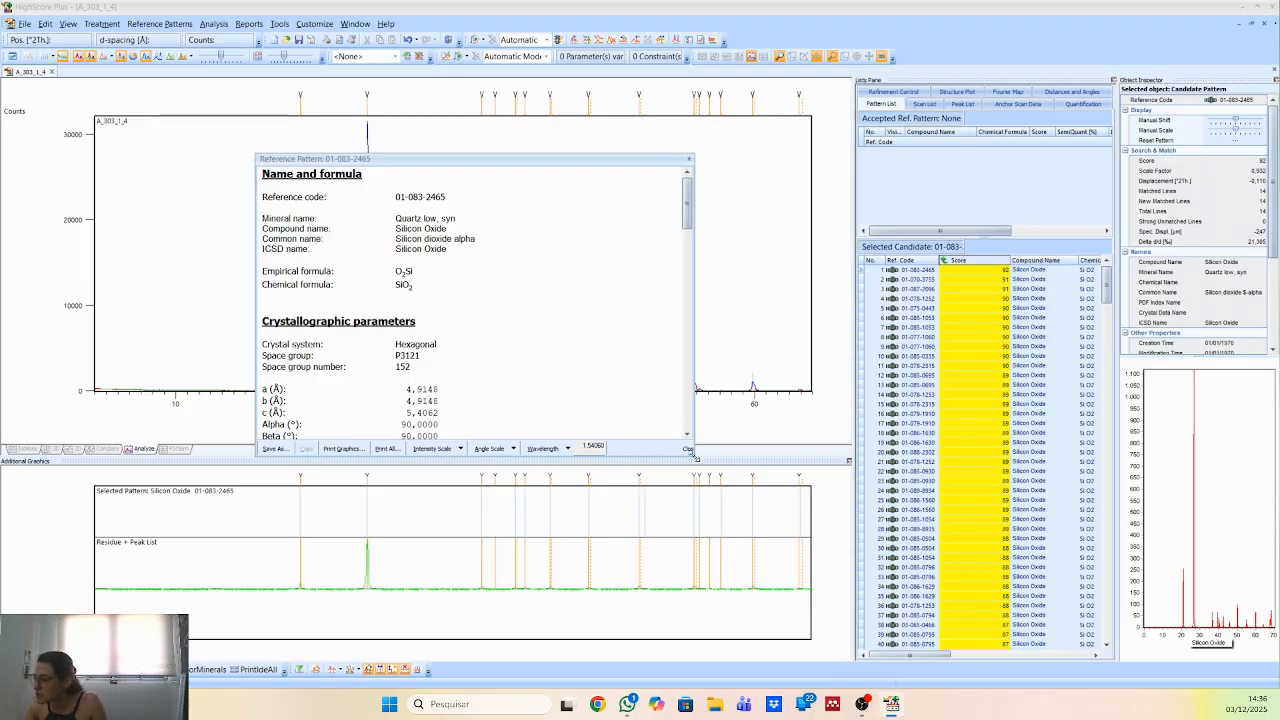
{"action": "left_click_drag", "start_coordinate": [694, 456], "coordinate": [850, 620]}
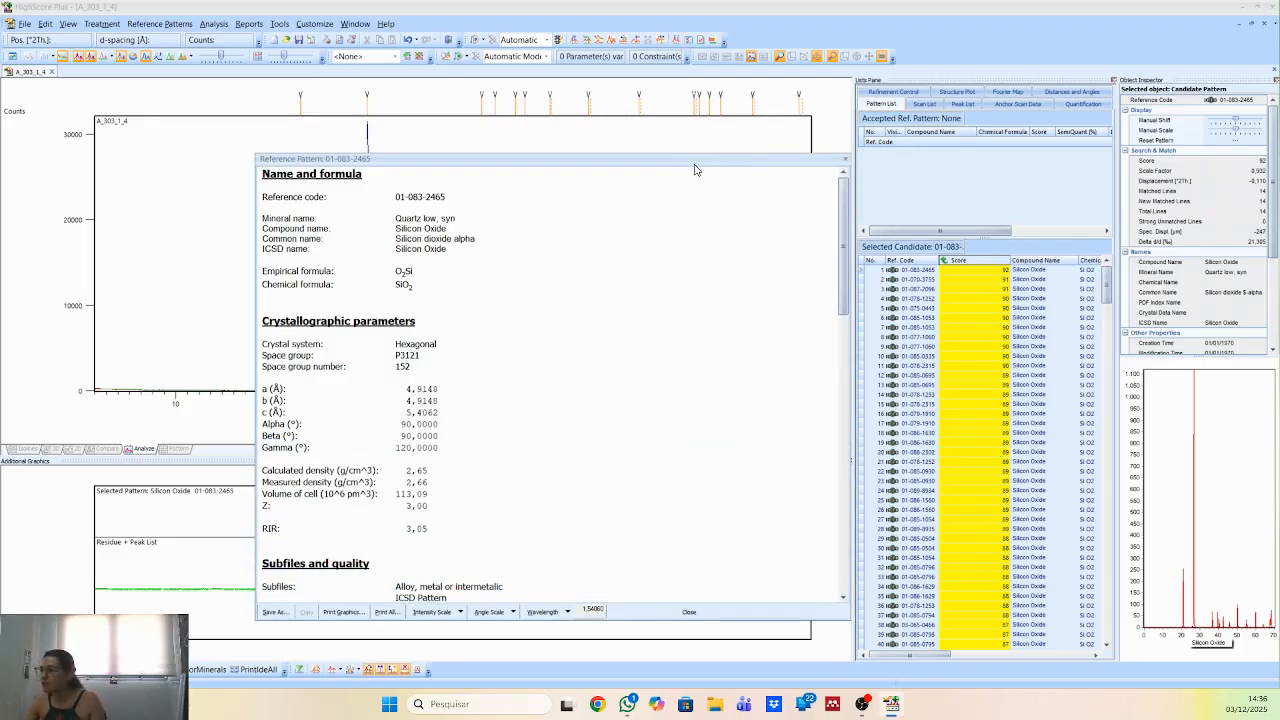
{"action": "left_click_drag", "start_coordinate": [695, 170], "coordinate": [1013, 127]}
{"action": "scroll", "coordinate": [930, 365], "scroll_direction": "down", "scroll_amount": 6}
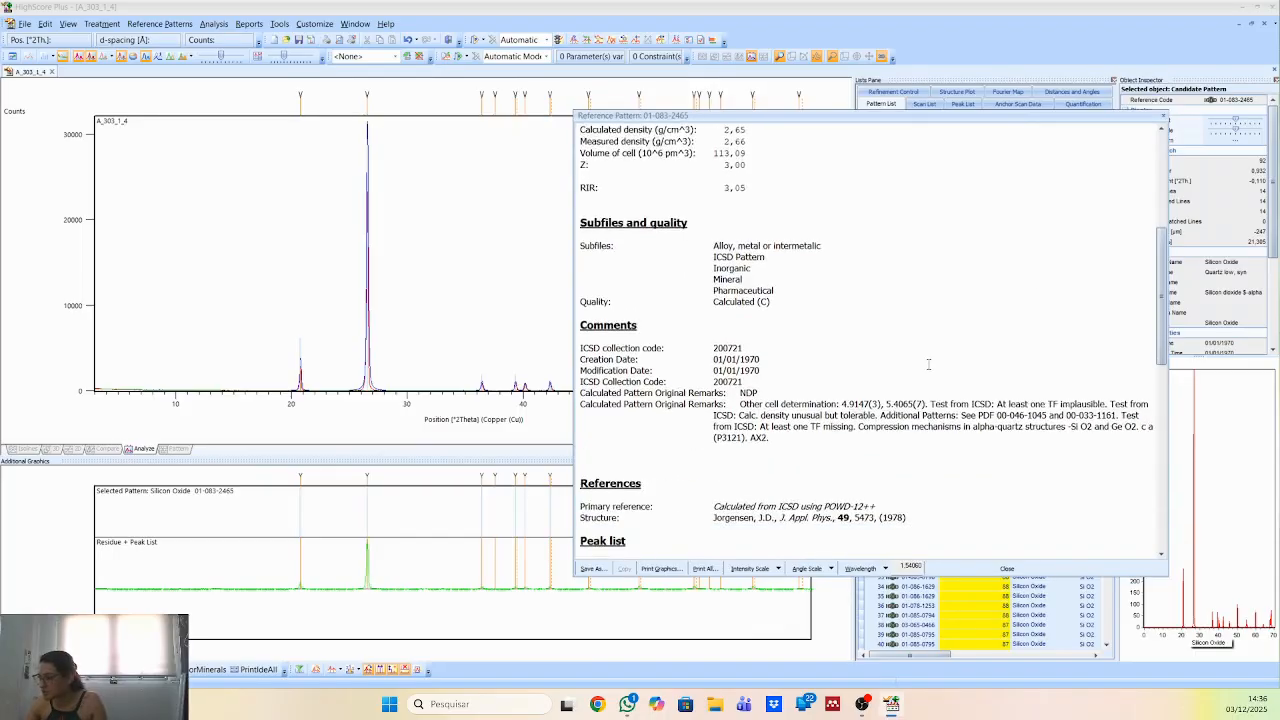
{"action": "scroll", "coordinate": [928, 365], "scroll_direction": "down", "scroll_amount": 6}
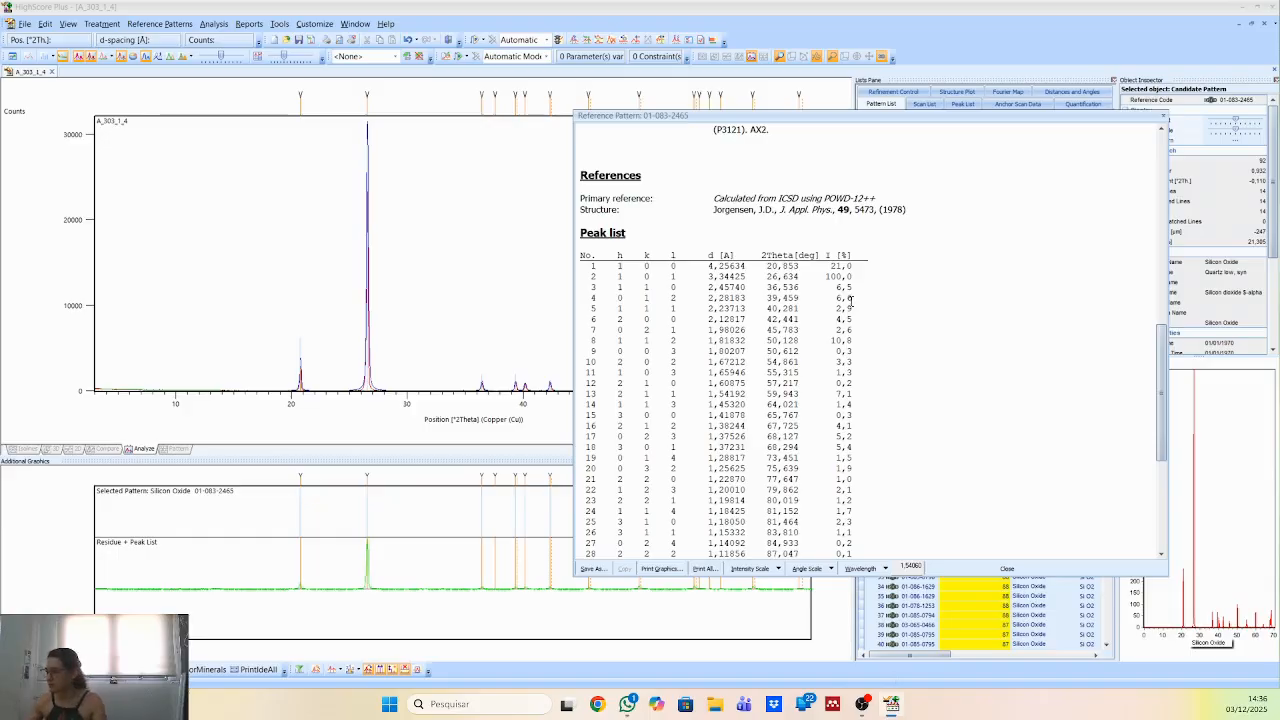
Examine the 2Theta positions and relative intensities of the two strongest reference peaks and the stick pattern, and close the reference data.
{"action": "left_click_drag", "start_coordinate": [828, 276], "coordinate": [861, 276]}
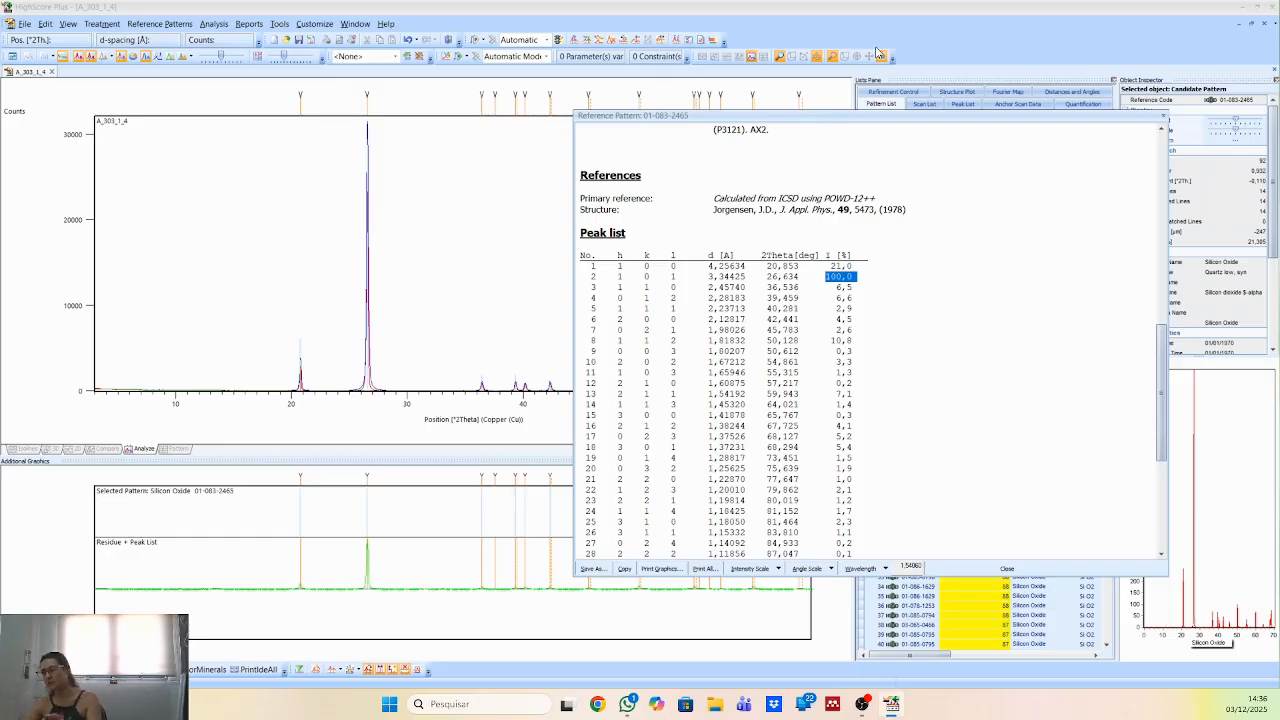
{"action": "scroll", "coordinate": [704, 215], "scroll_direction": "down", "scroll_amount": 5}
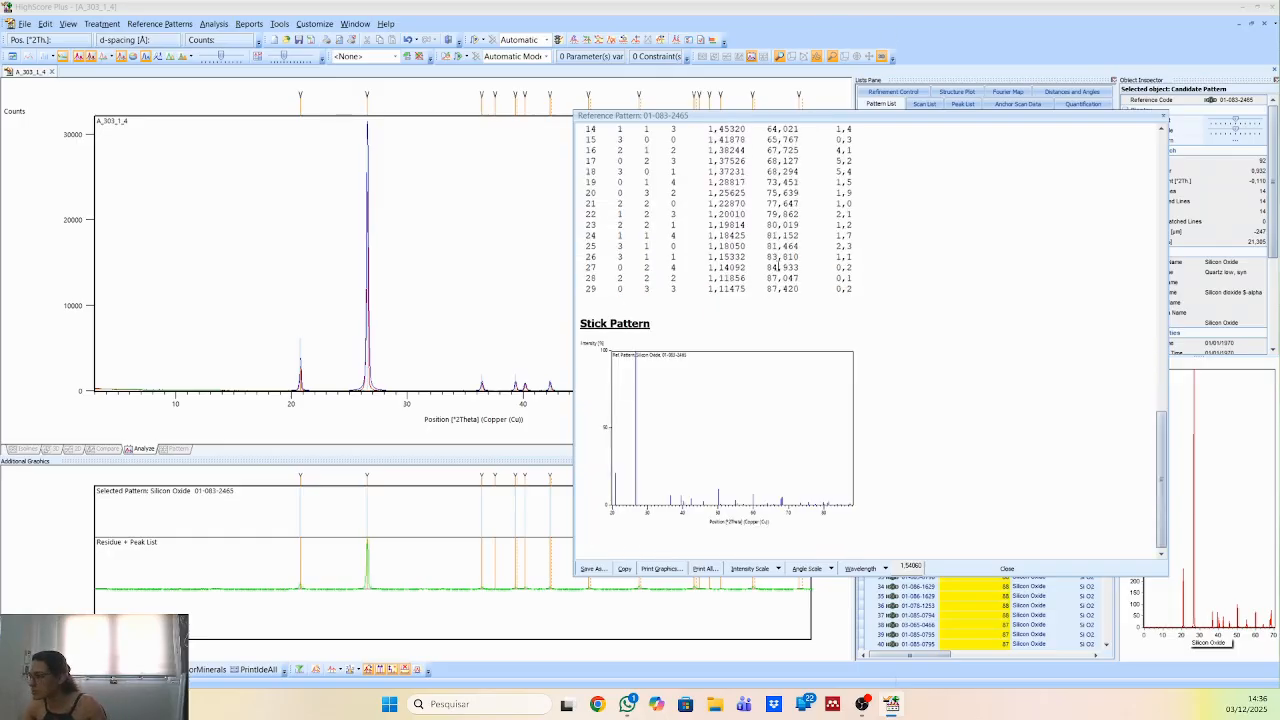
{"action": "scroll", "coordinate": [784, 282], "scroll_direction": "up", "scroll_amount": 2}
{"action": "scroll", "coordinate": [906, 286], "scroll_direction": "up", "scroll_amount": 3}
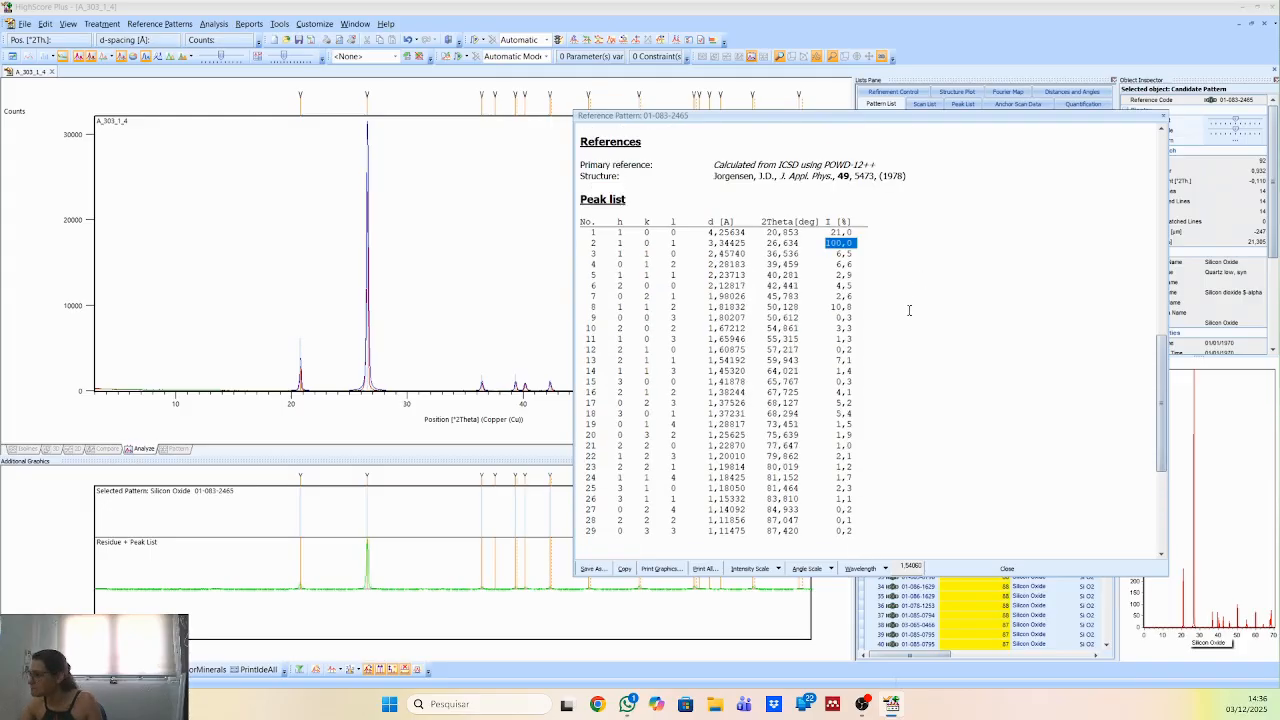
{"action": "scroll", "coordinate": [820, 250], "scroll_direction": "down", "scroll_amount": 5}
{"action": "scroll", "coordinate": [805, 214], "scroll_direction": "up", "scroll_amount": 2}
{"action": "scroll", "coordinate": [805, 214], "scroll_direction": "up", "scroll_amount": 1}
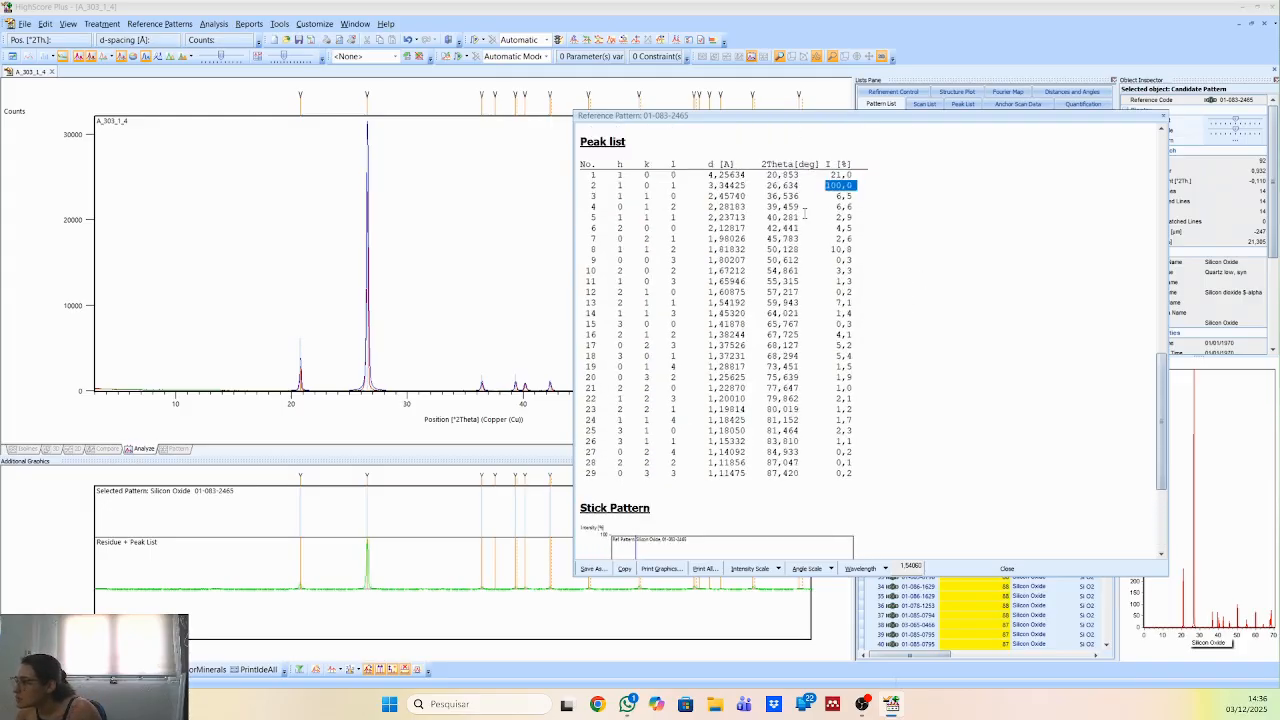
{"action": "left_click_drag", "start_coordinate": [767, 185], "coordinate": [802, 184]}
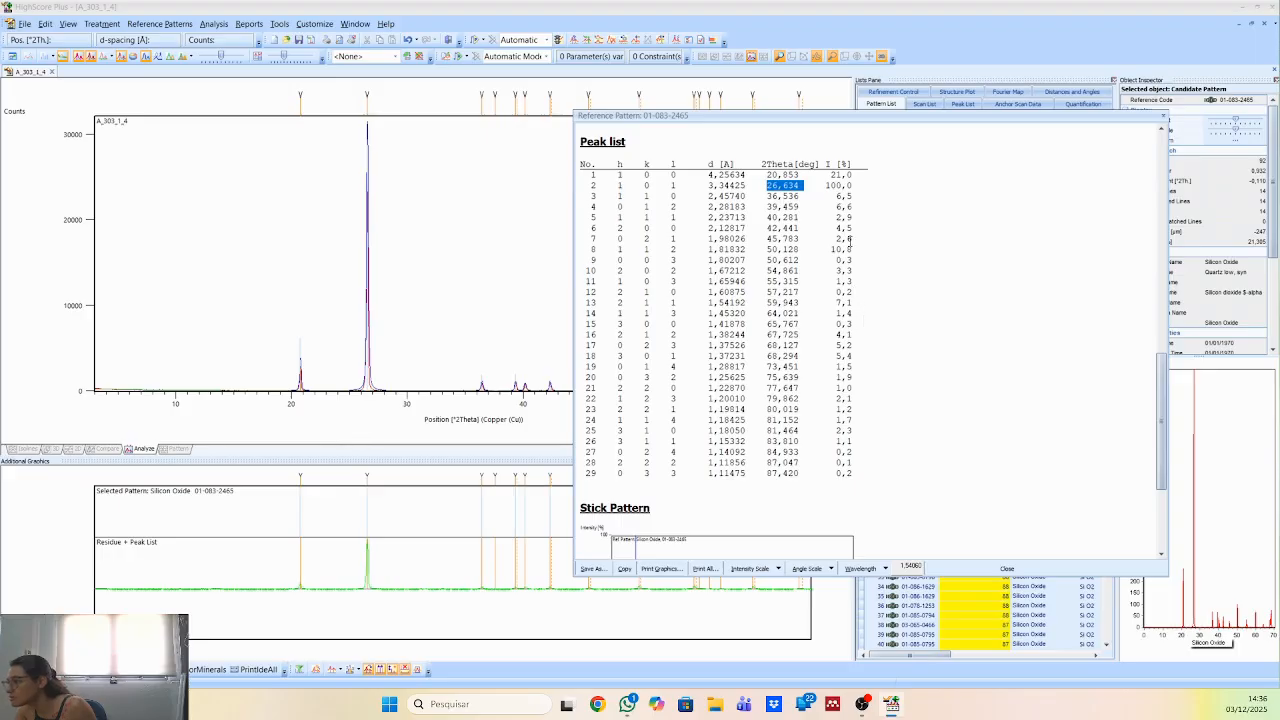
{"action": "left_click_drag", "start_coordinate": [828, 175], "coordinate": [862, 175]}
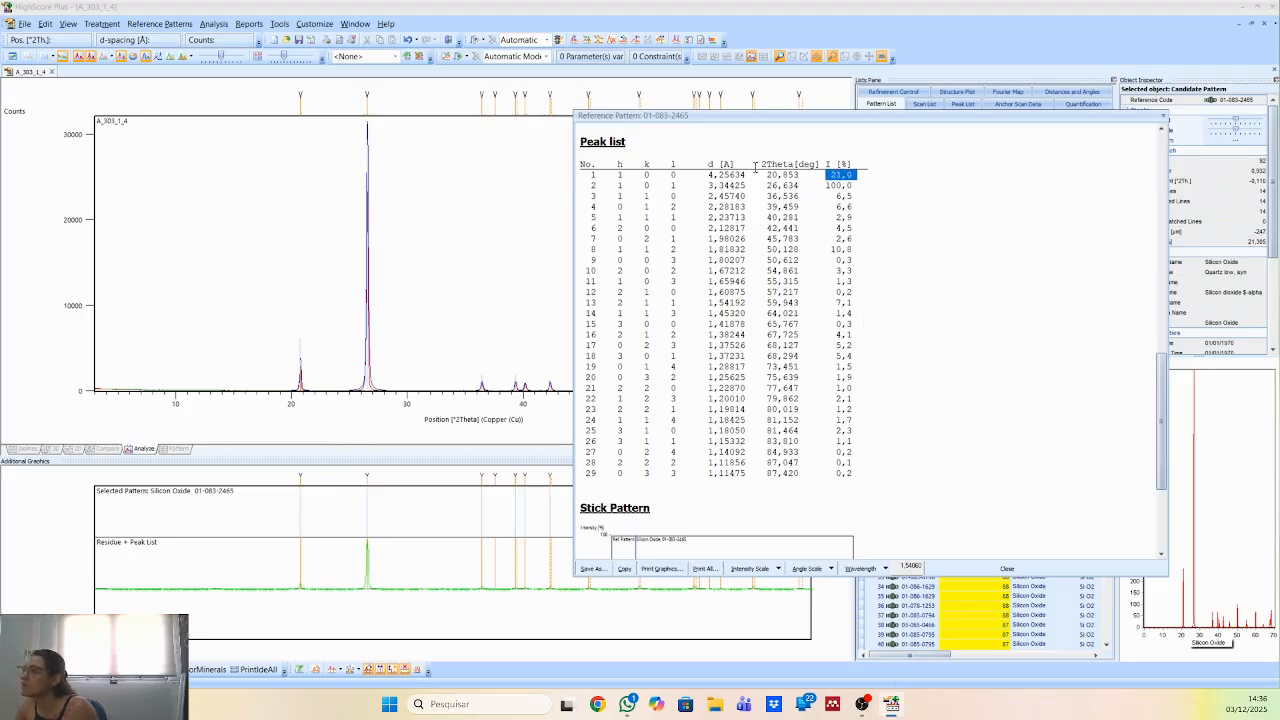
{"action": "left_click_drag", "start_coordinate": [757, 165], "coordinate": [845, 186]}
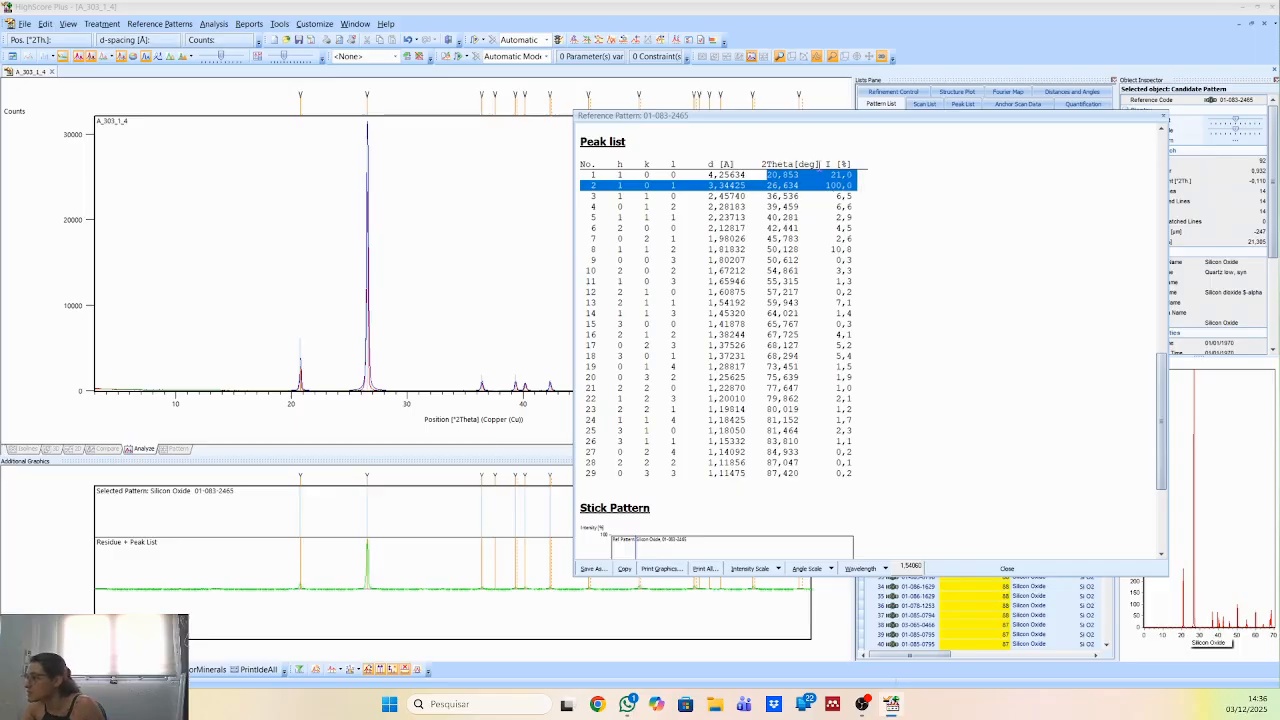
{"action": "left_click", "coordinate": [1164, 121]}
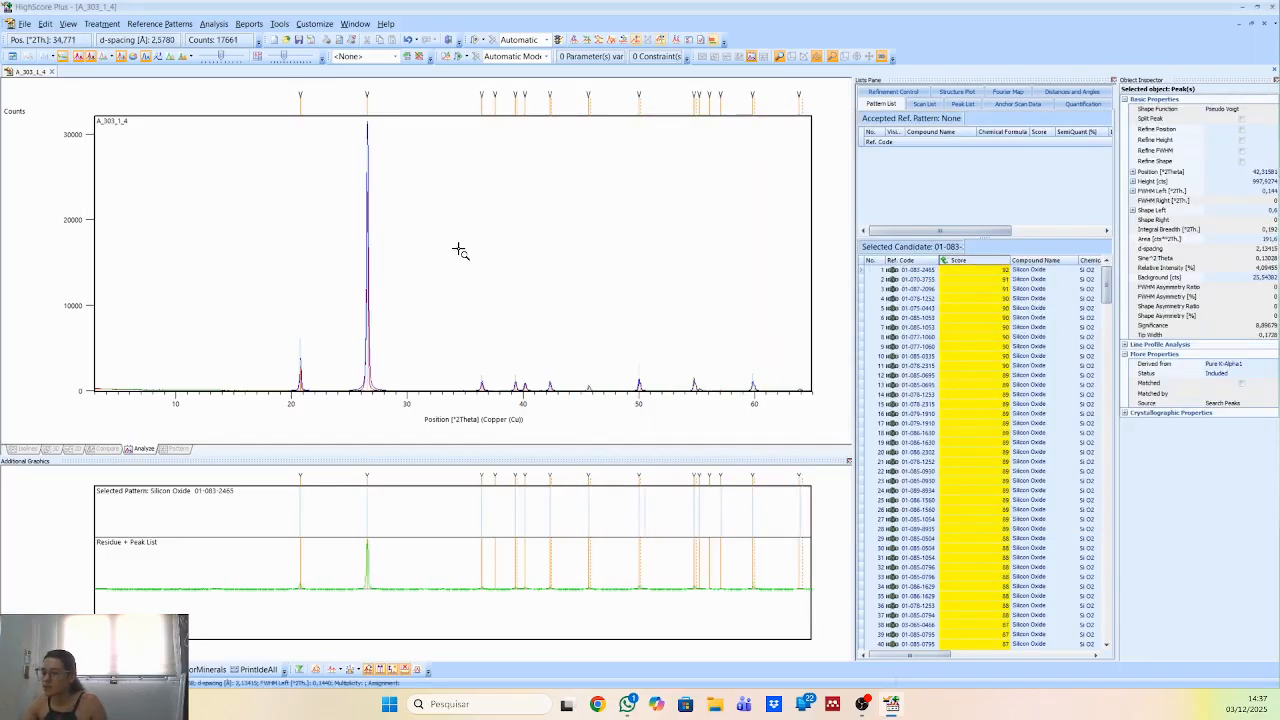
Compare the measured peaks near 20.8° and 26.5° 2Theta with the selected silicon oxide pattern and return to the full scan.
{"action": "mouse_move", "coordinate": [304, 385]}
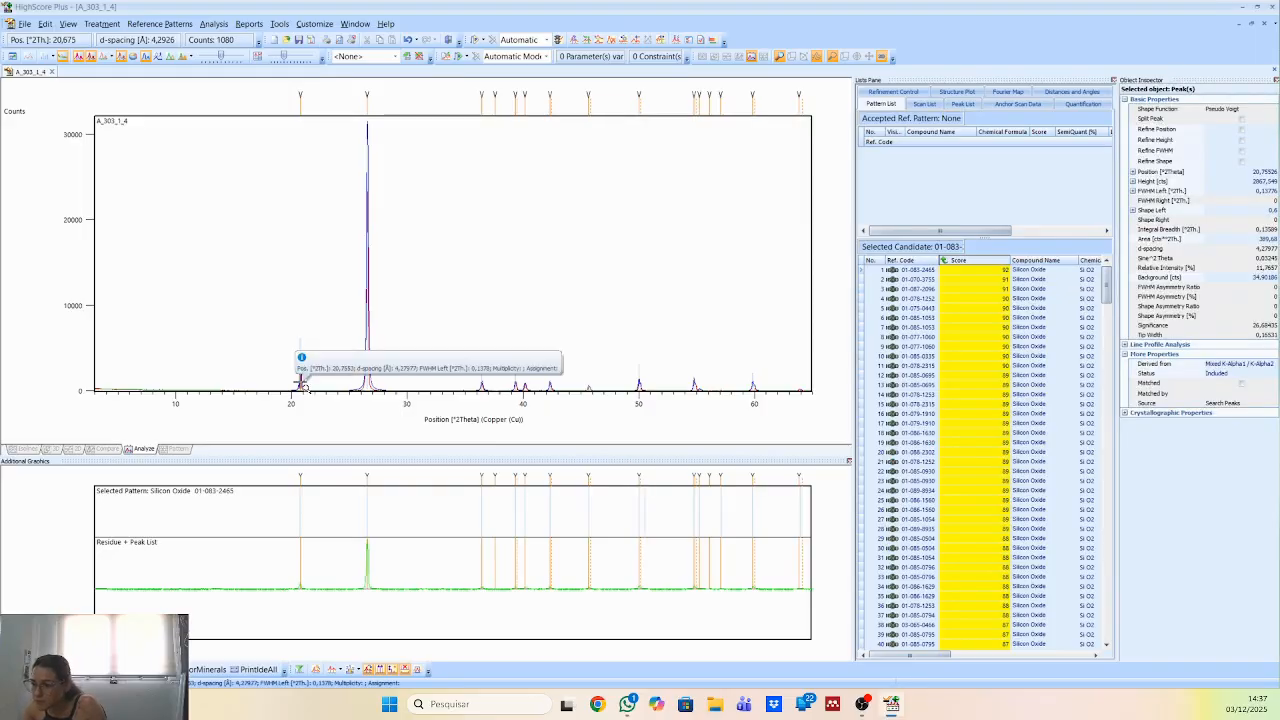
{"action": "mouse_move", "coordinate": [367, 376]}
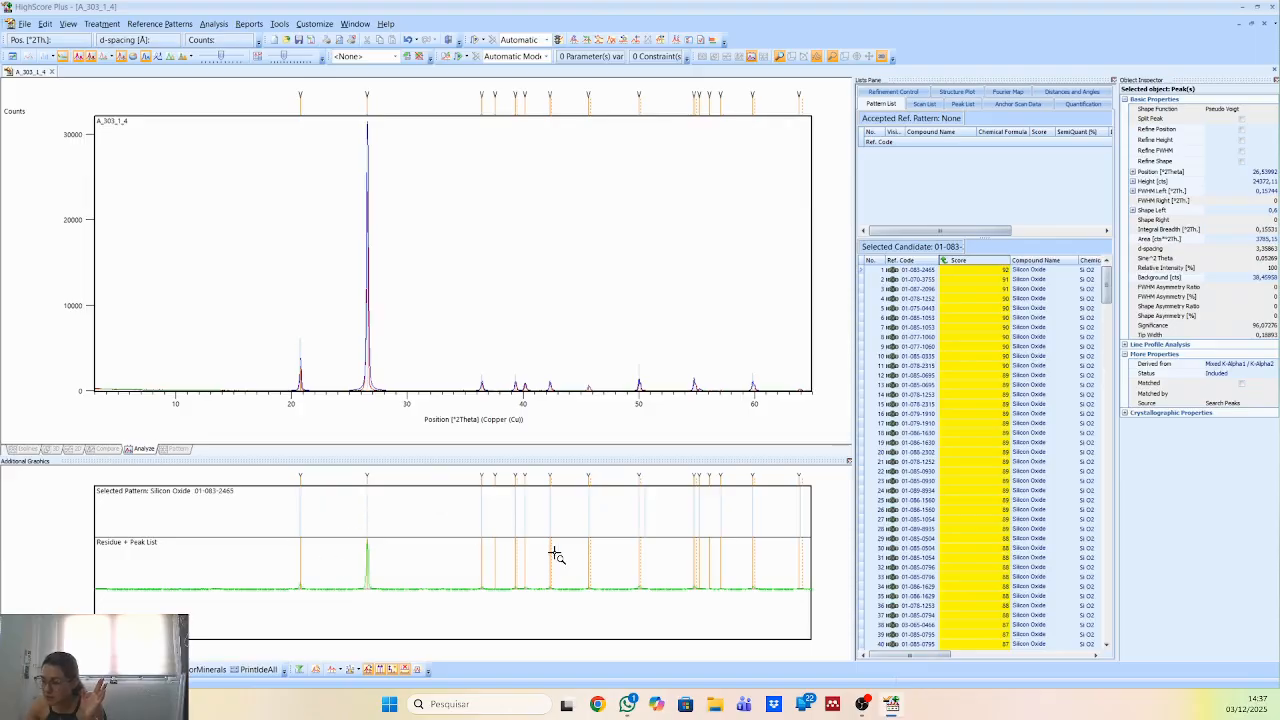
{"action": "left_click_drag", "start_coordinate": [202, 270], "coordinate": [436, 446]}
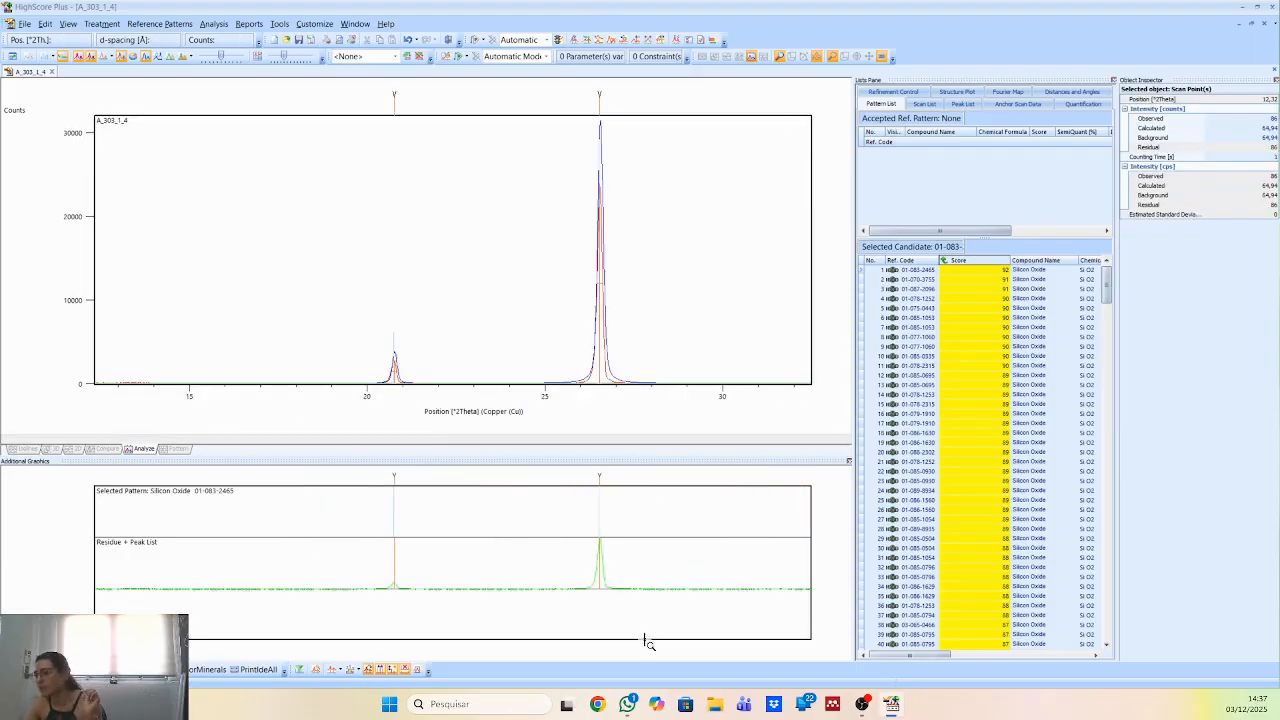
{"action": "right_click", "coordinate": [437, 293]}
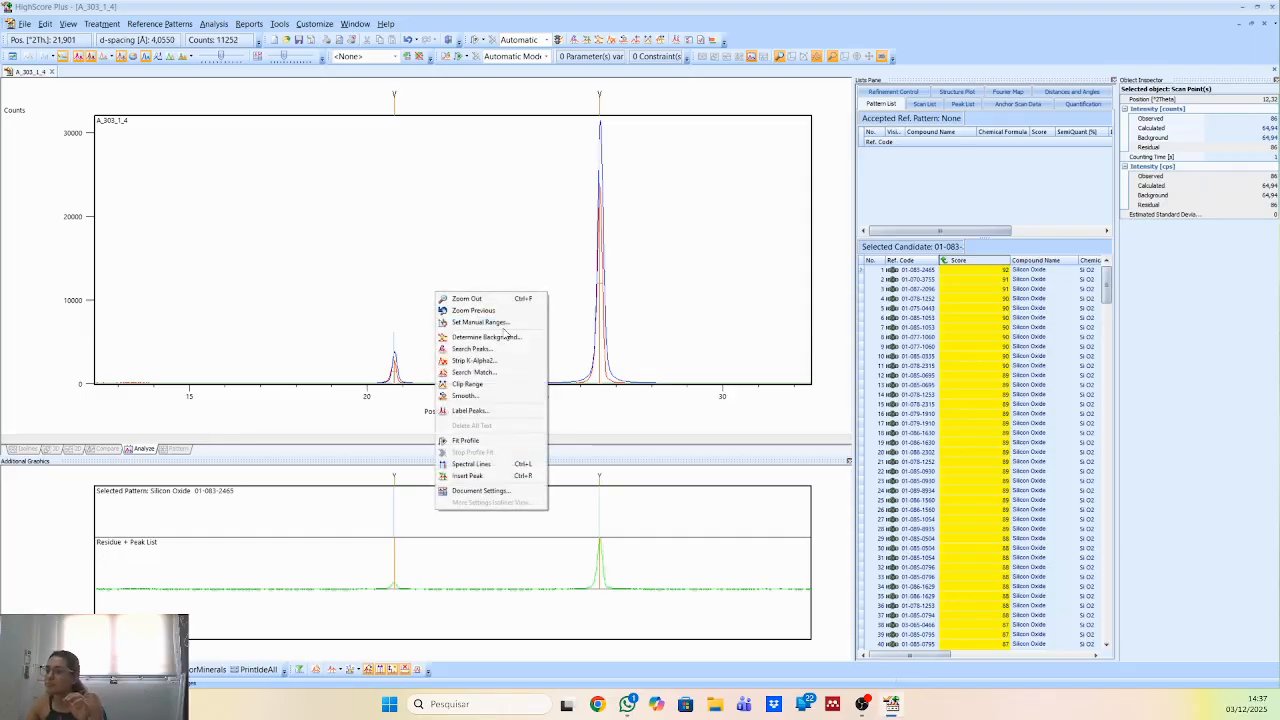
{"action": "left_click", "coordinate": [474, 298]}
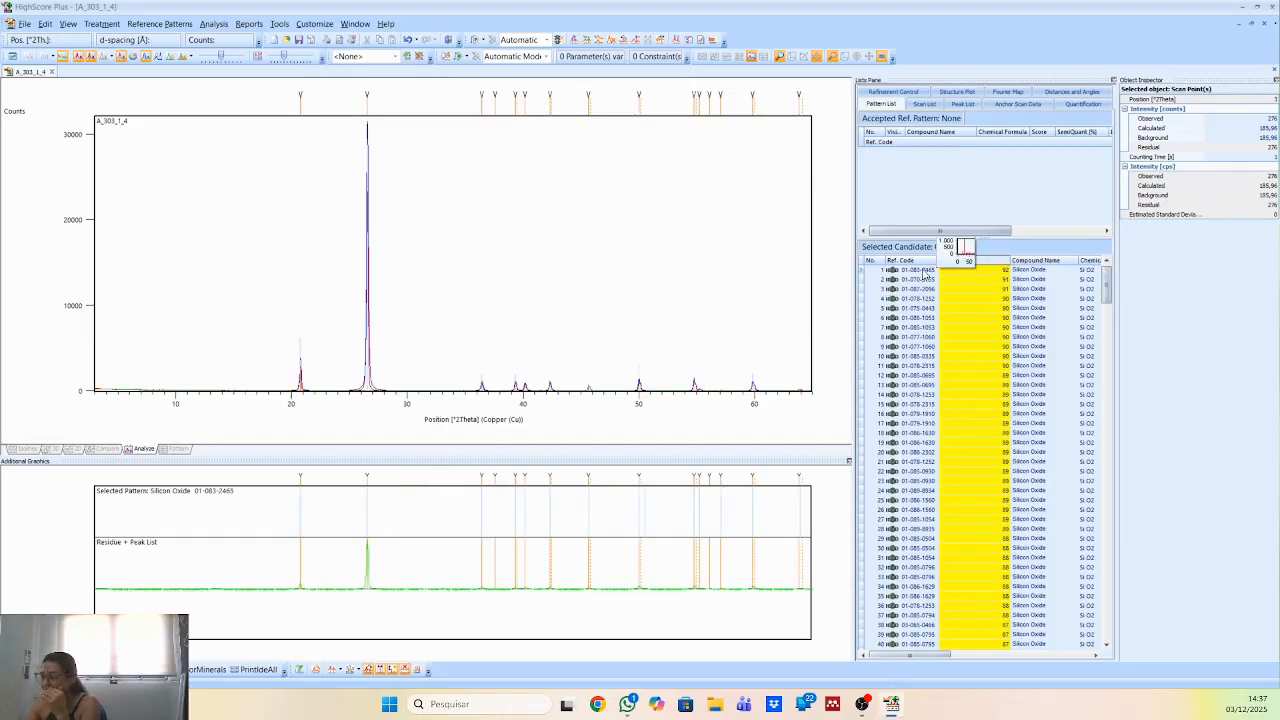
Try silicon oxide 01-083-2465 as an accepted reference pattern, checking the peak near 37.58°, and remove it from the accepted list.
{"action": "left_click_drag", "start_coordinate": [925, 270], "coordinate": [960, 195]}
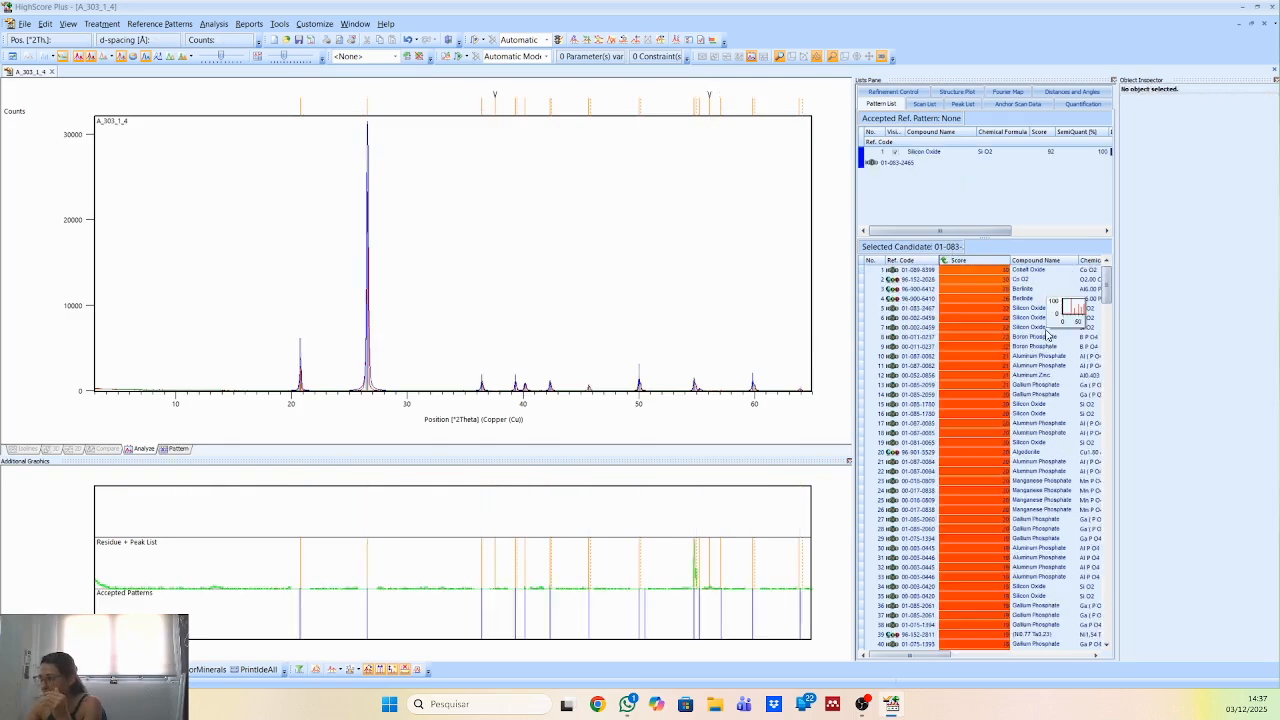
{"action": "left_click", "coordinate": [499, 103]}
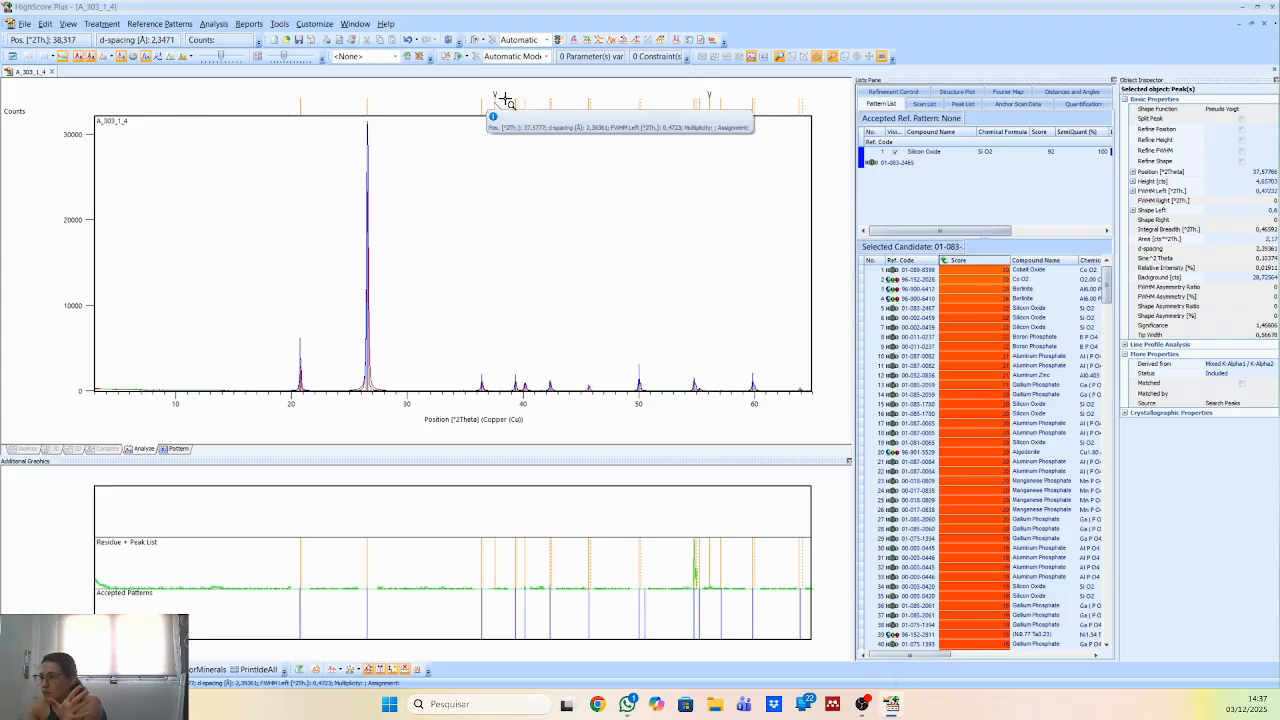
{"action": "left_click", "coordinate": [1026, 163]}
{"action": "key", "text": "Delete"}
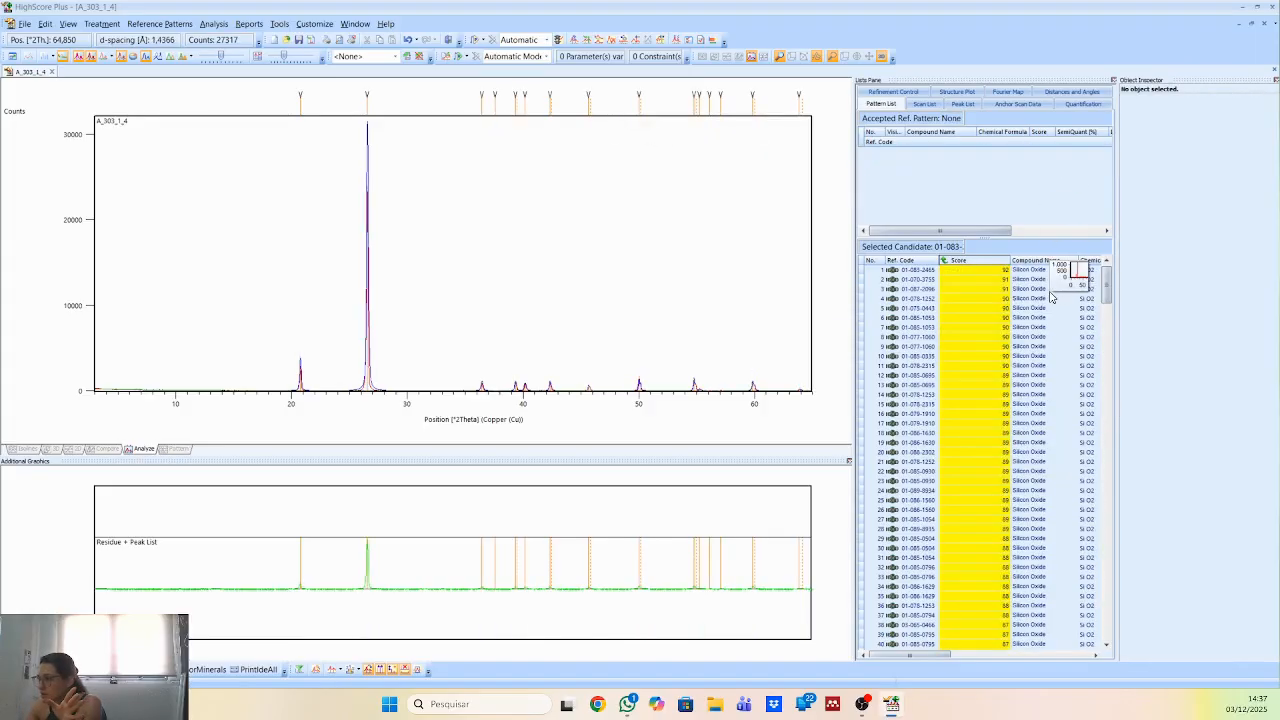
Accept silicon oxide pattern 01-083-2465 and check the match status of the peaks near 20.8° and 36.4° 2Theta.
{"action": "left_click", "coordinate": [1045, 270]}
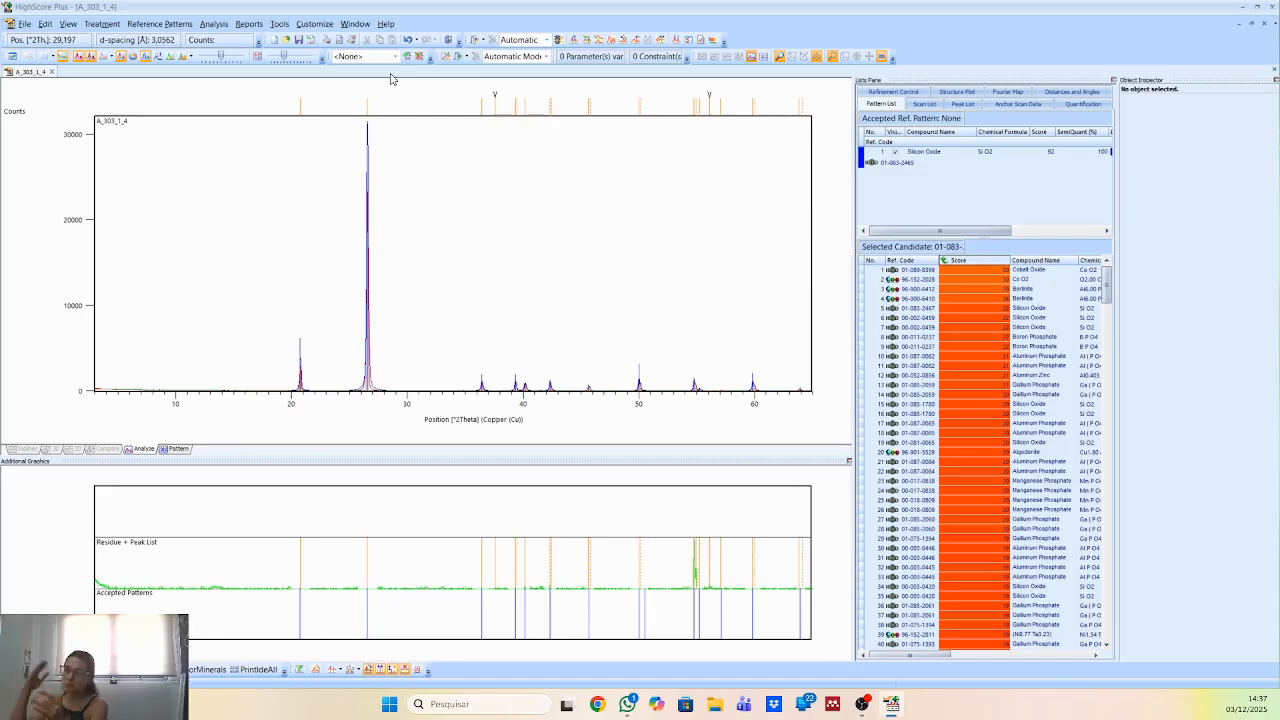
{"action": "left_click", "coordinate": [368, 88]}
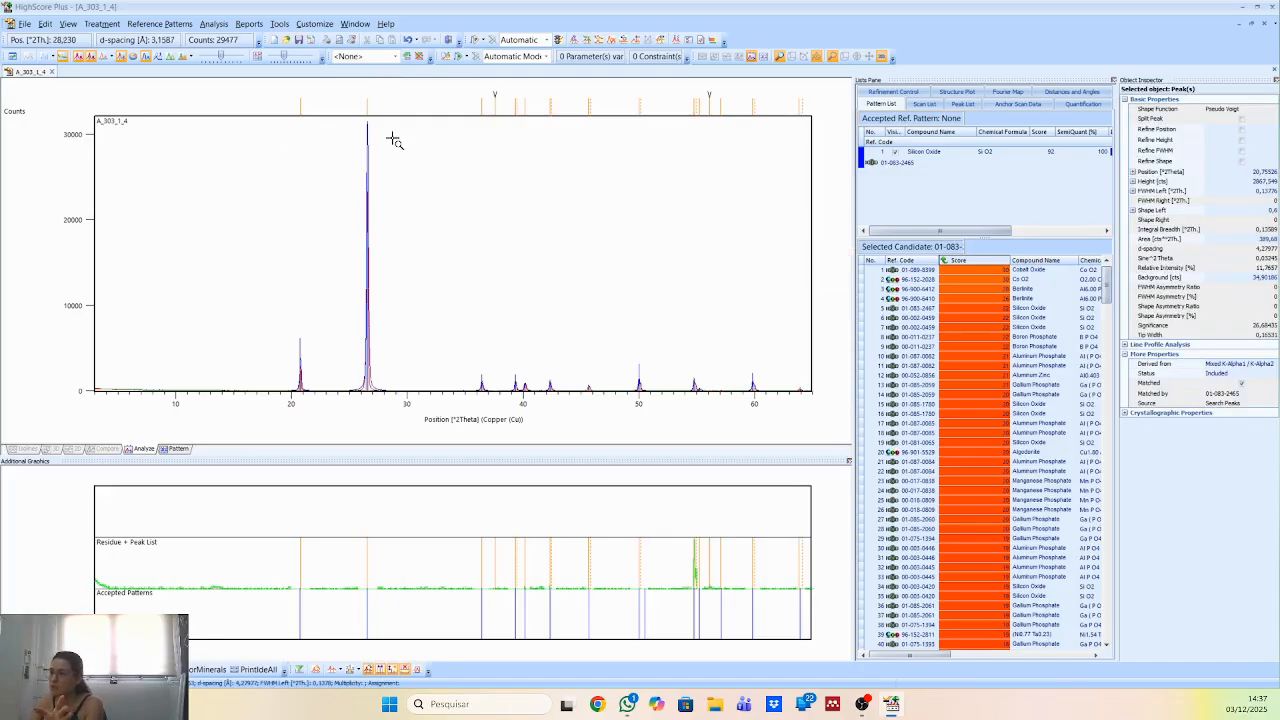
{"action": "left_click", "coordinate": [484, 103]}
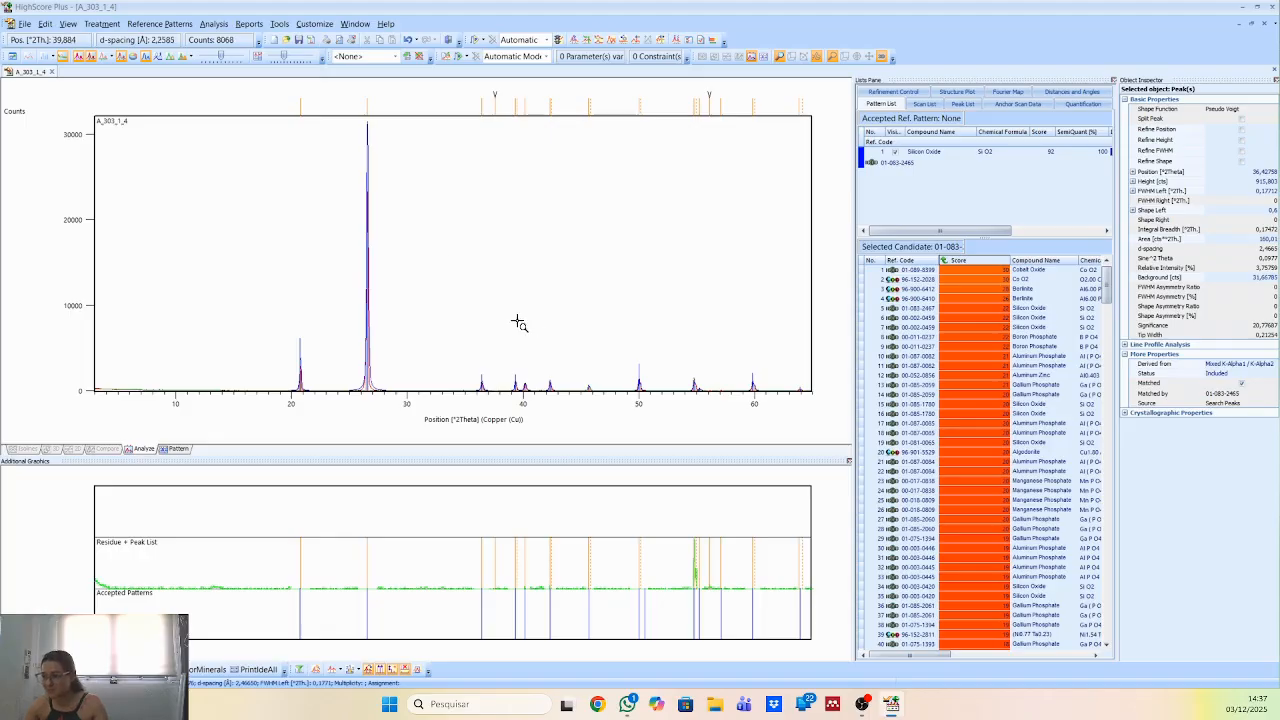
Examine the unmatched peak near 37.58° 2Theta in the scan and its entry in the peak list.
{"action": "left_click_drag", "start_coordinate": [445, 325], "coordinate": [607, 457]}
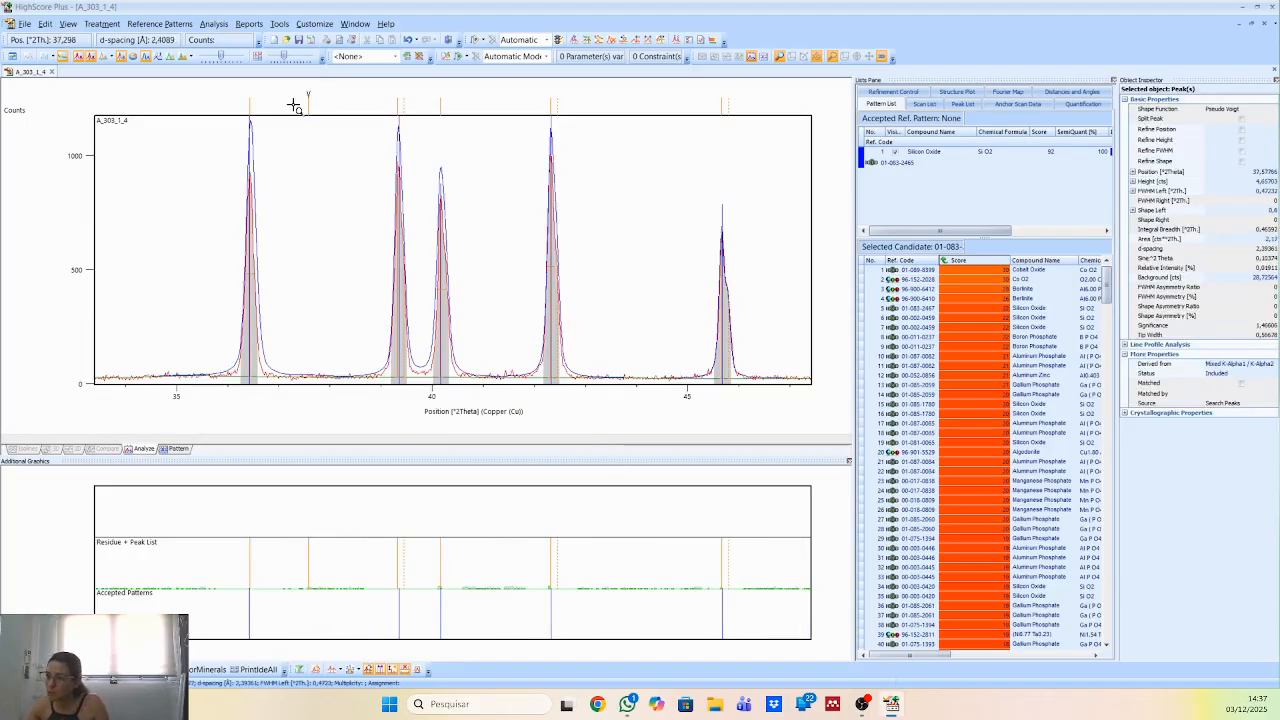
{"action": "mouse_move", "coordinate": [311, 105]}
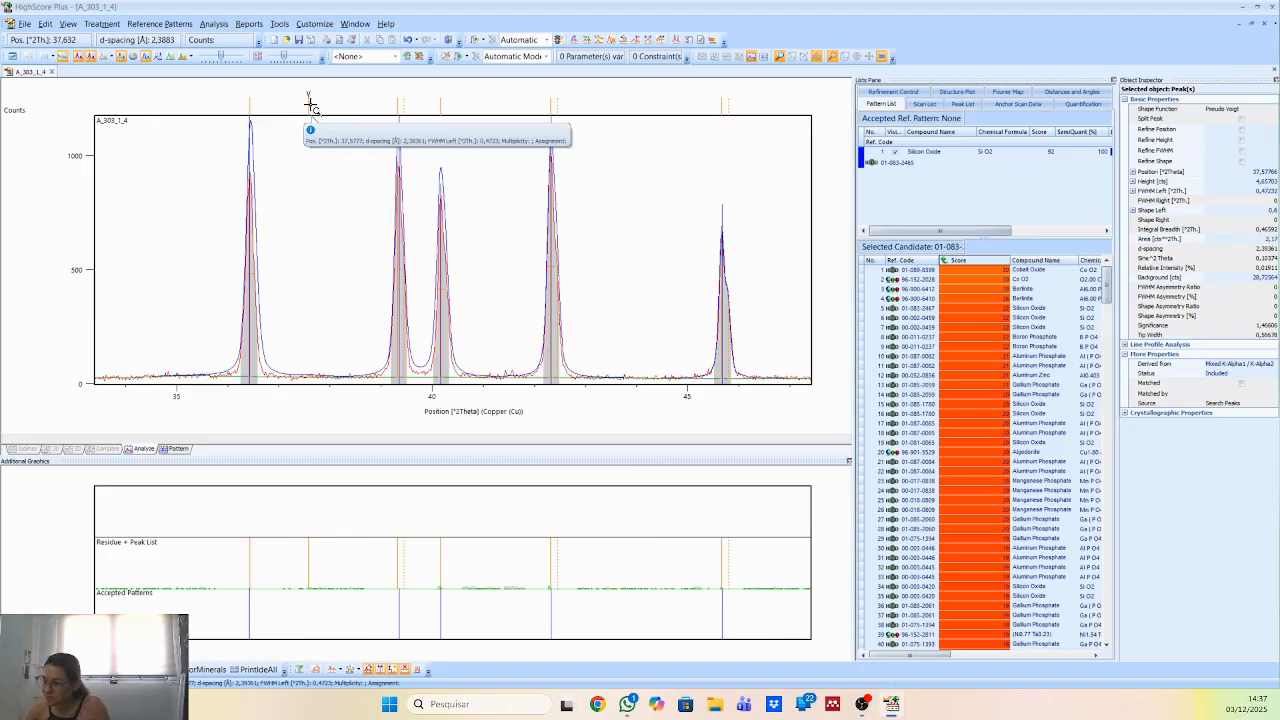
{"action": "left_click", "coordinate": [960, 104]}
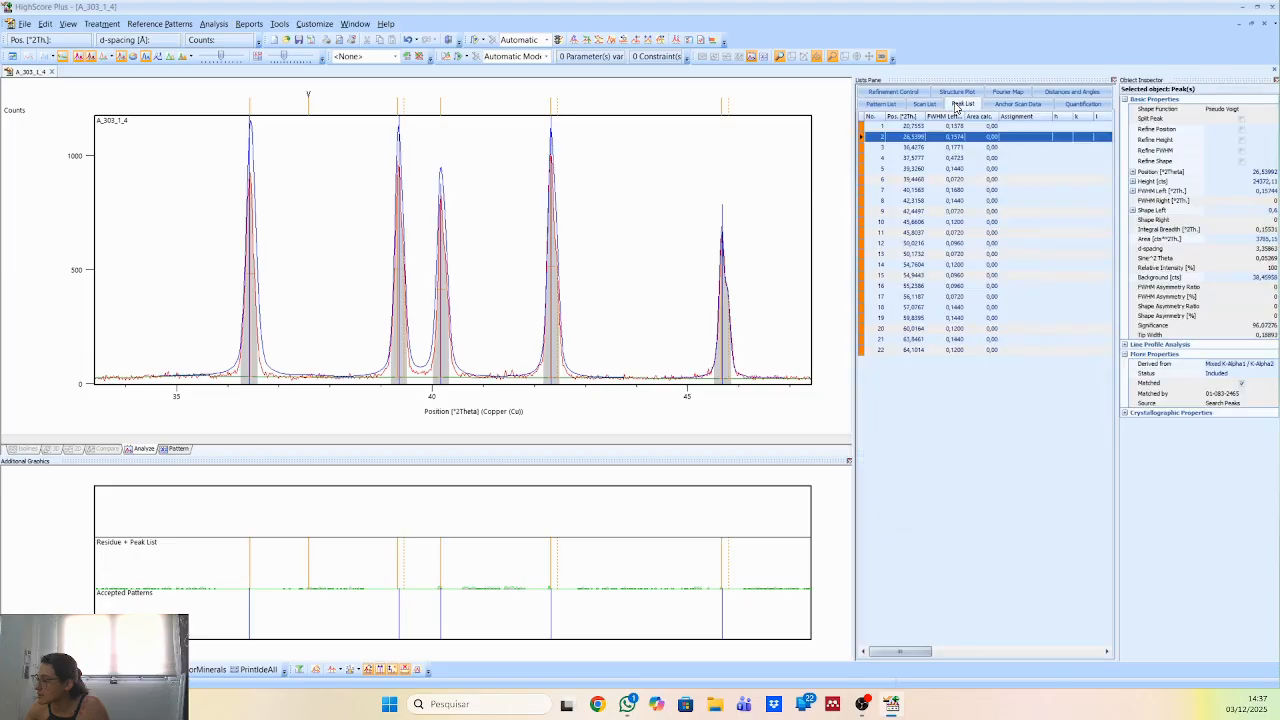
{"action": "left_click", "coordinate": [308, 100]}
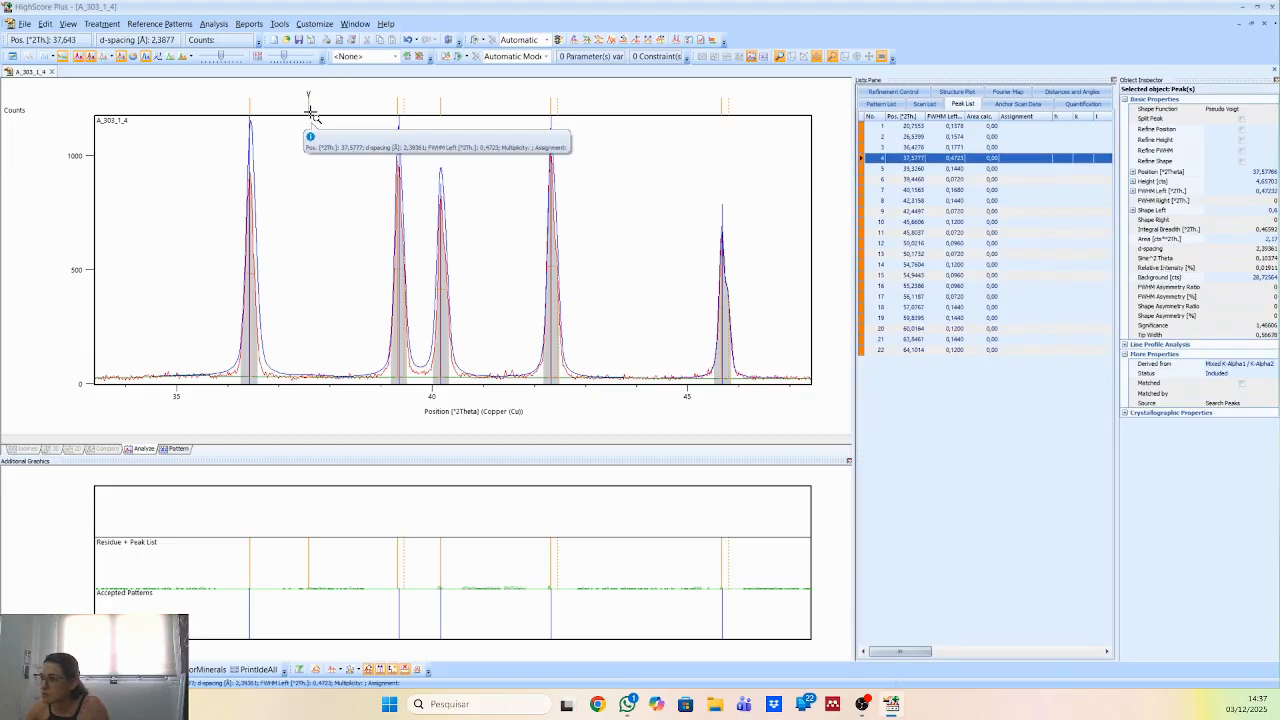
{"action": "right_click", "coordinate": [328, 171]}
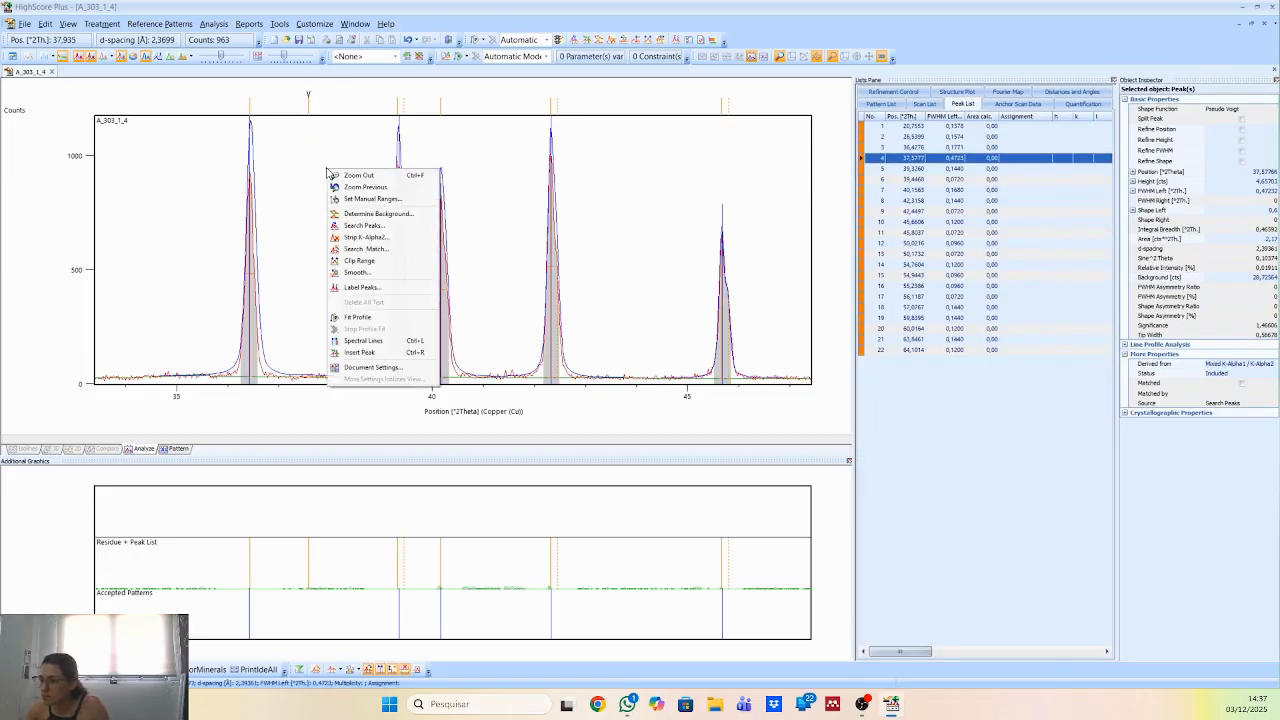
{"action": "left_click", "coordinate": [339, 176]}
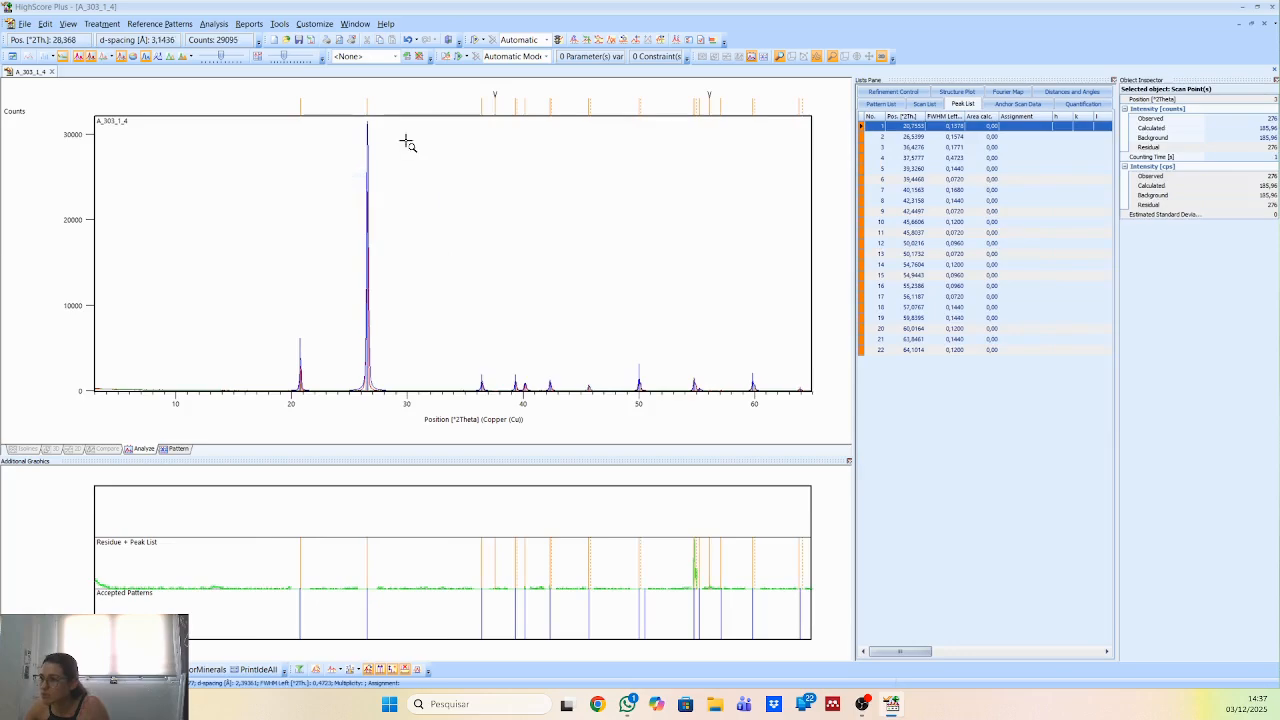
{"action": "left_click", "coordinate": [482, 107]}
{"action": "left_click", "coordinate": [497, 112]}
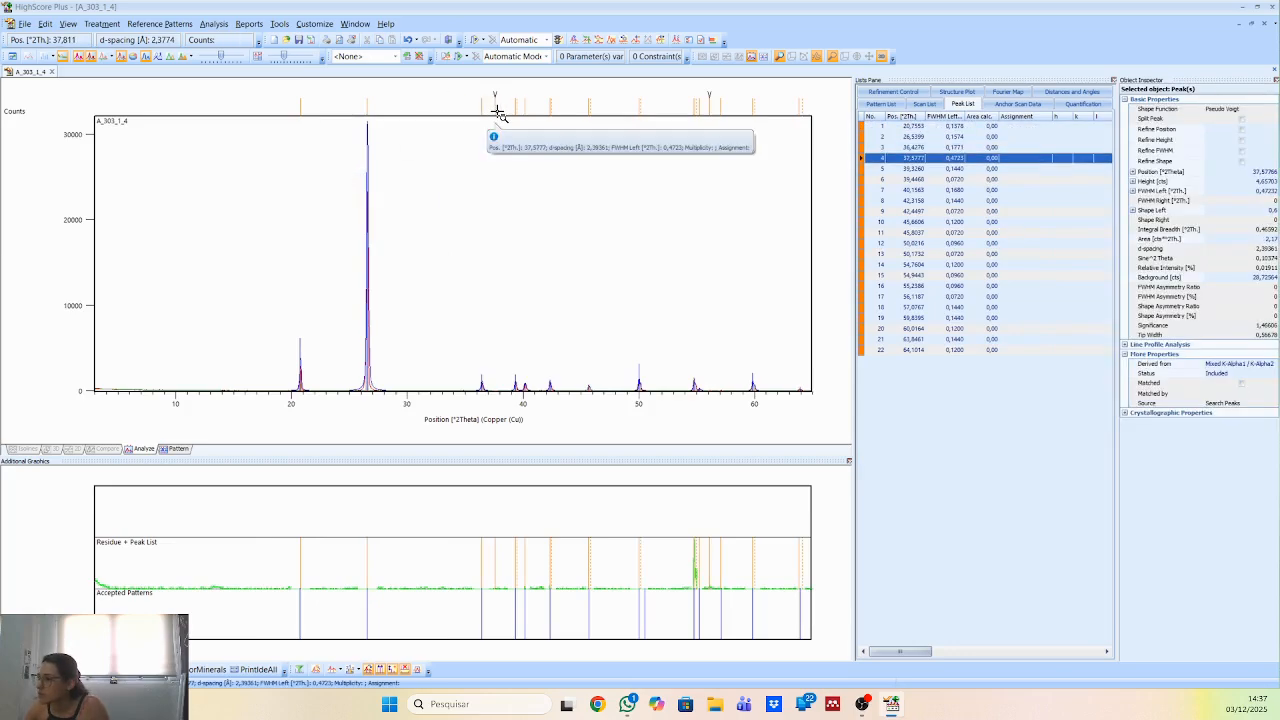
Delete the unmatched peak at 37.5777° 2Theta from the peak list and return to the full scan.
{"action": "left_click_drag", "start_coordinate": [443, 332], "coordinate": [597, 443]}
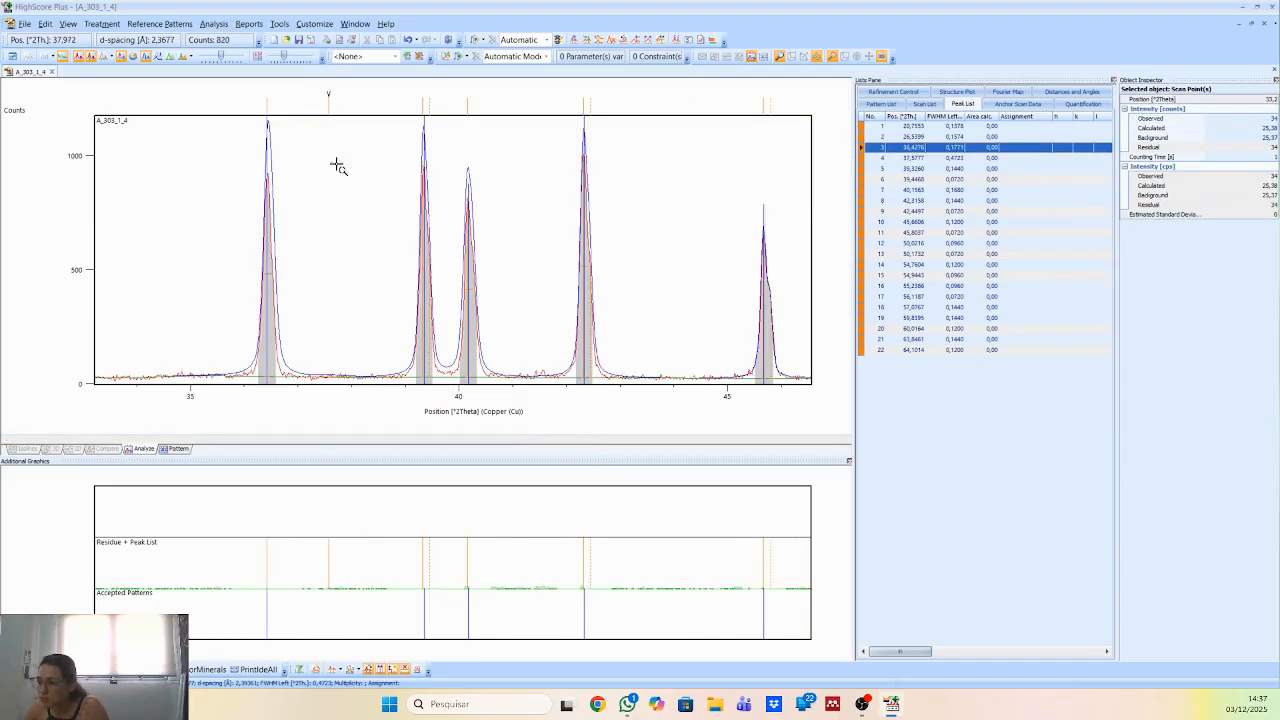
{"action": "left_click", "coordinate": [930, 160]}
{"action": "right_click", "coordinate": [930, 160]}
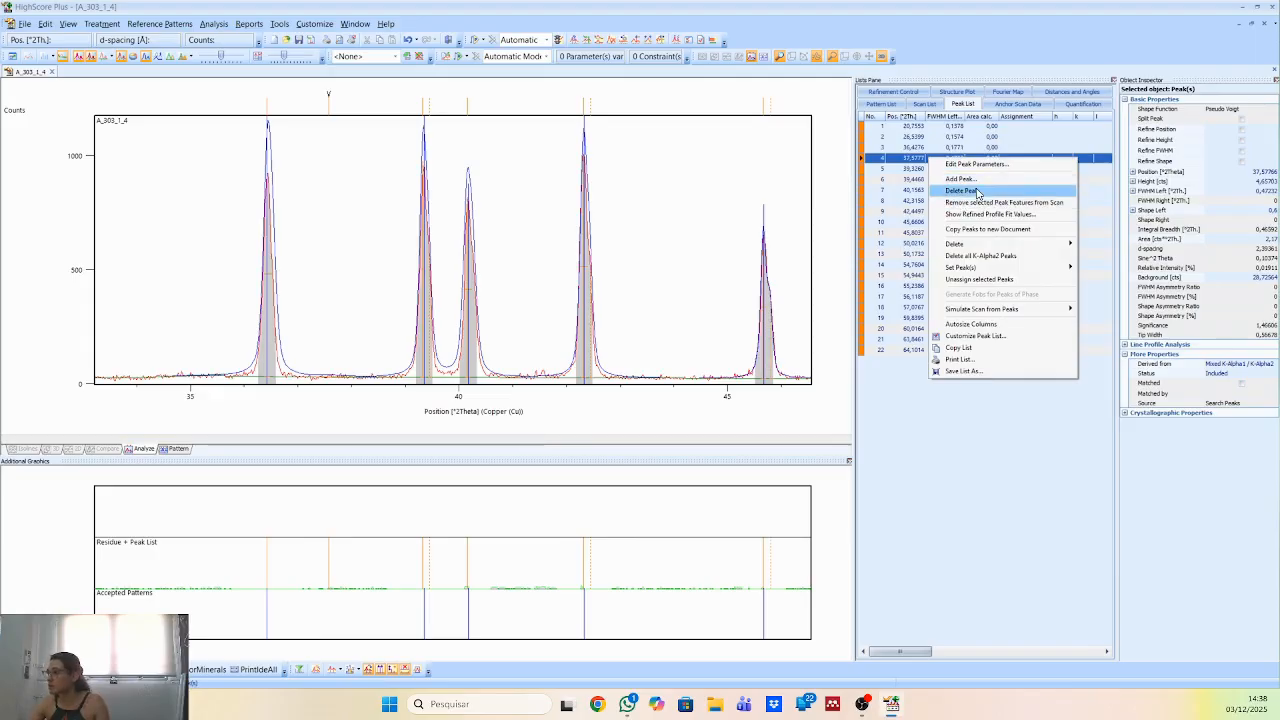
{"action": "left_click", "coordinate": [978, 191]}
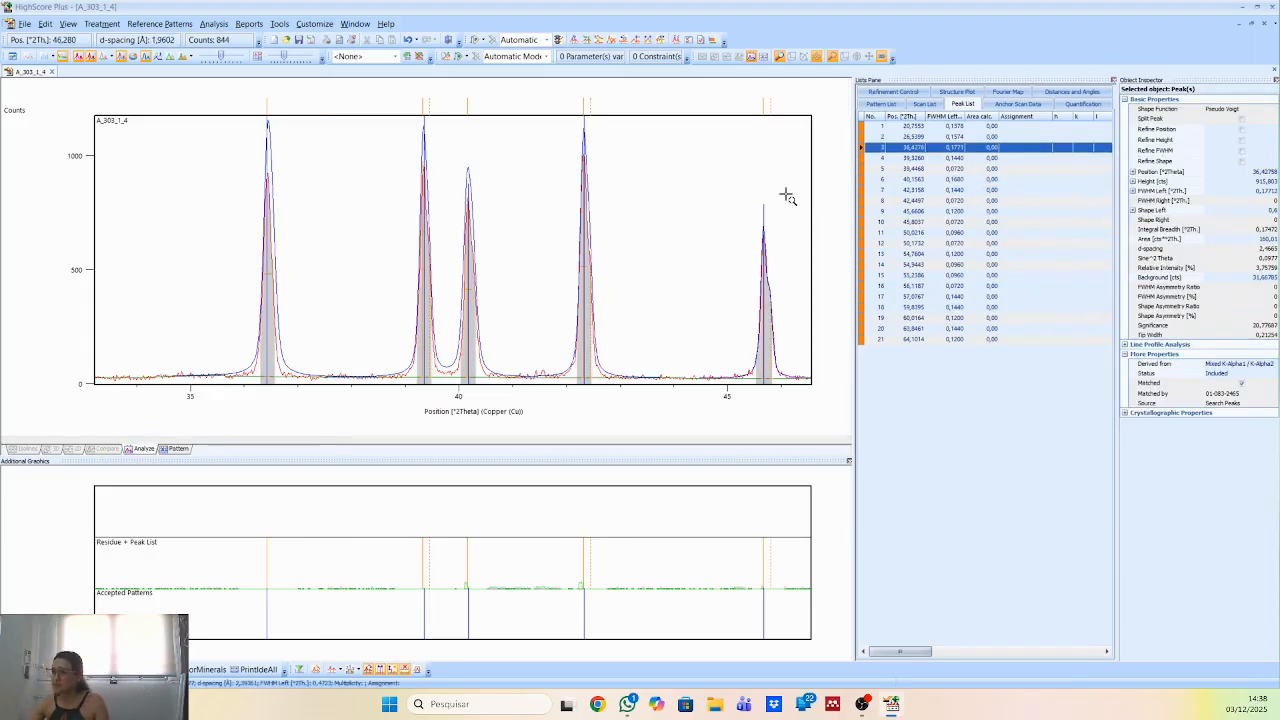
{"action": "right_click", "coordinate": [517, 210]}
{"action": "left_click", "coordinate": [540, 210]}
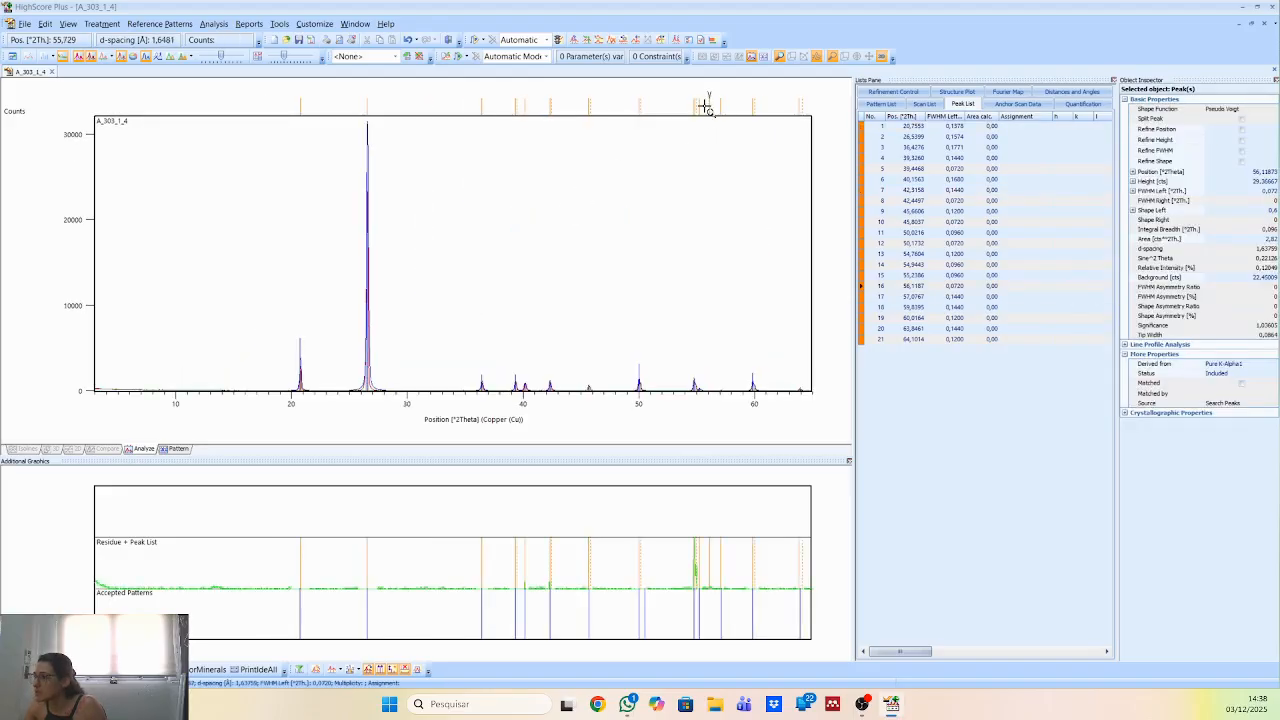
Check the weak unmatched peak at 56.1187° 2Theta, delete it from the peak list, and return to the full scan.
{"action": "left_click", "coordinate": [706, 107]}
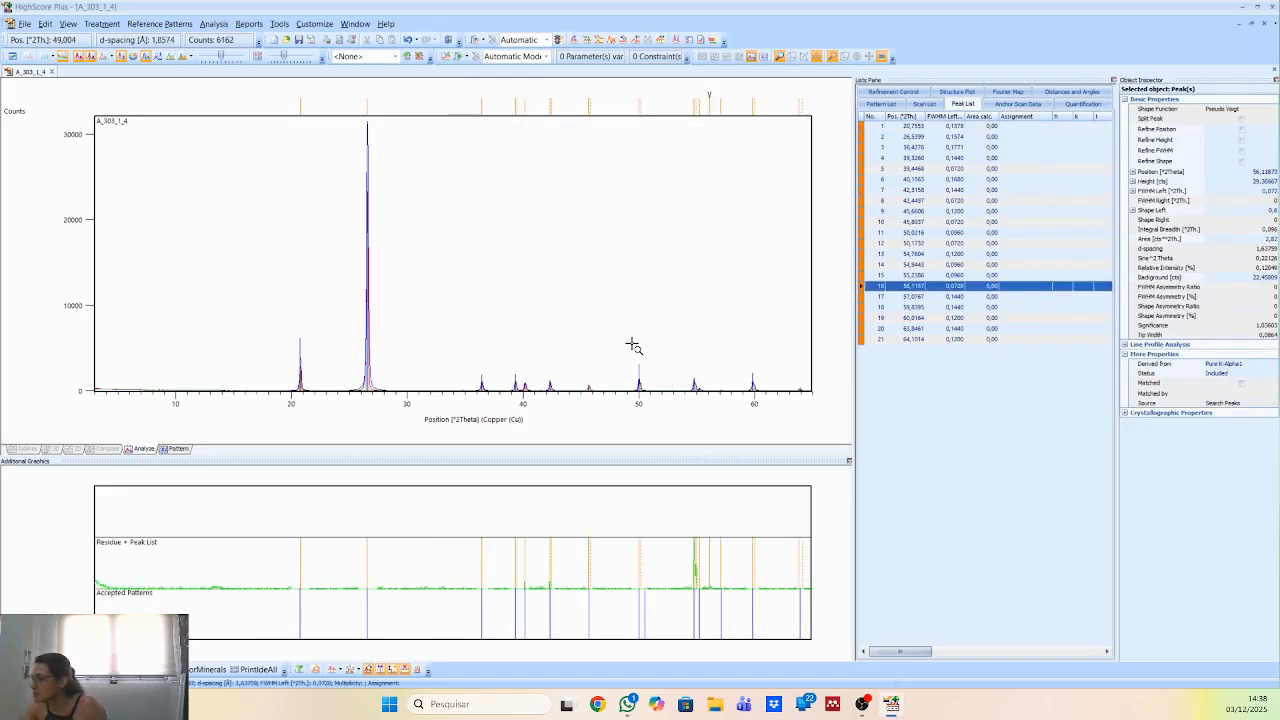
{"action": "left_click_drag", "start_coordinate": [594, 376], "coordinate": [807, 456]}
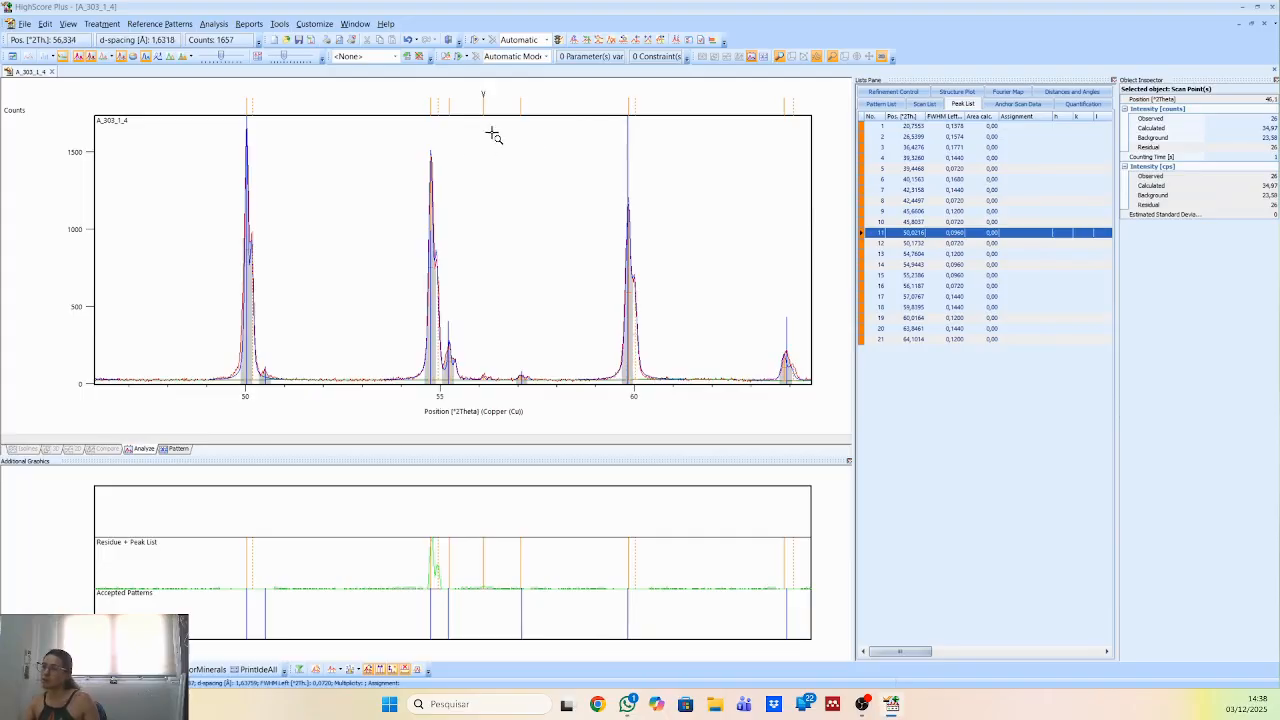
{"action": "mouse_move", "coordinate": [487, 381]}
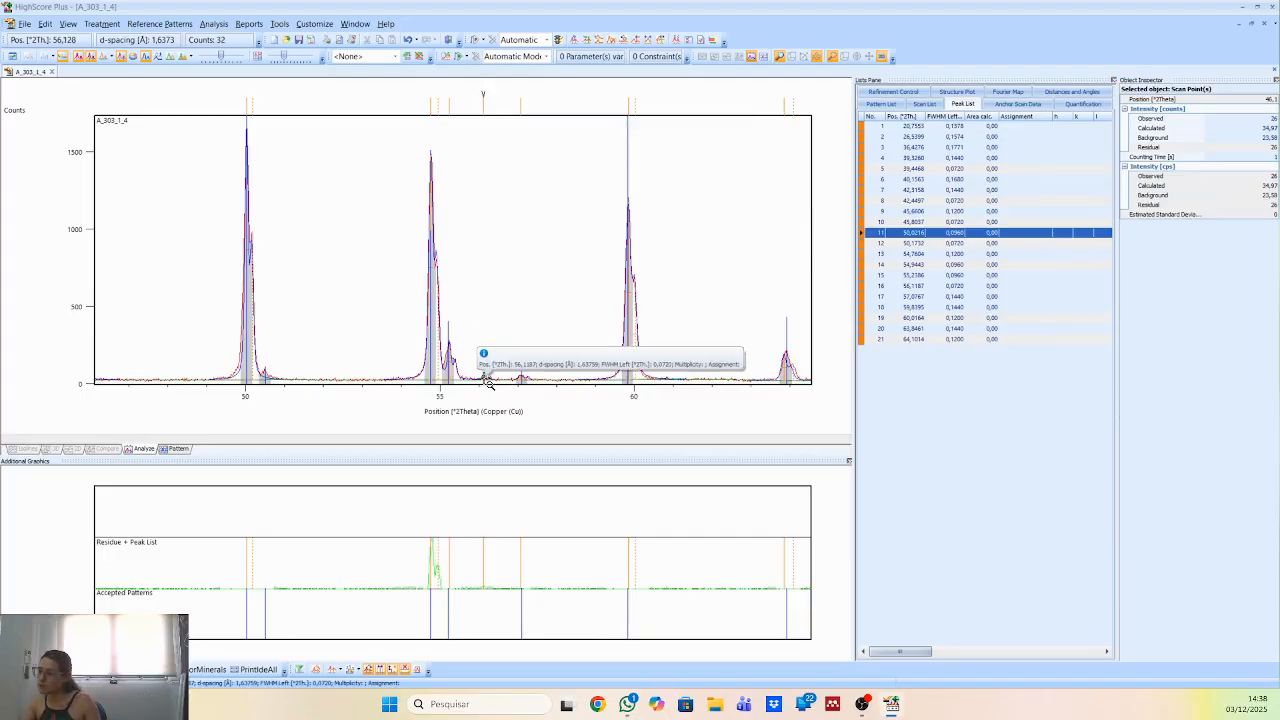
{"action": "left_click", "coordinate": [482, 103]}
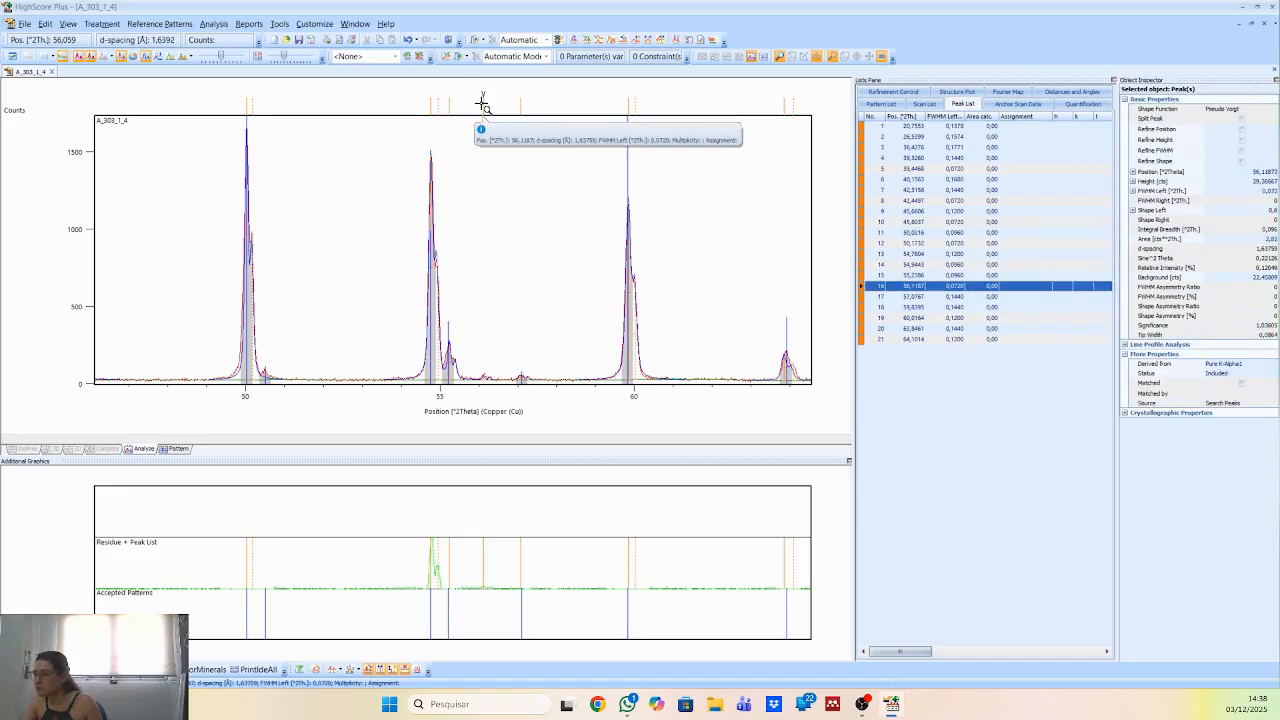
{"action": "right_click", "coordinate": [925, 287]}
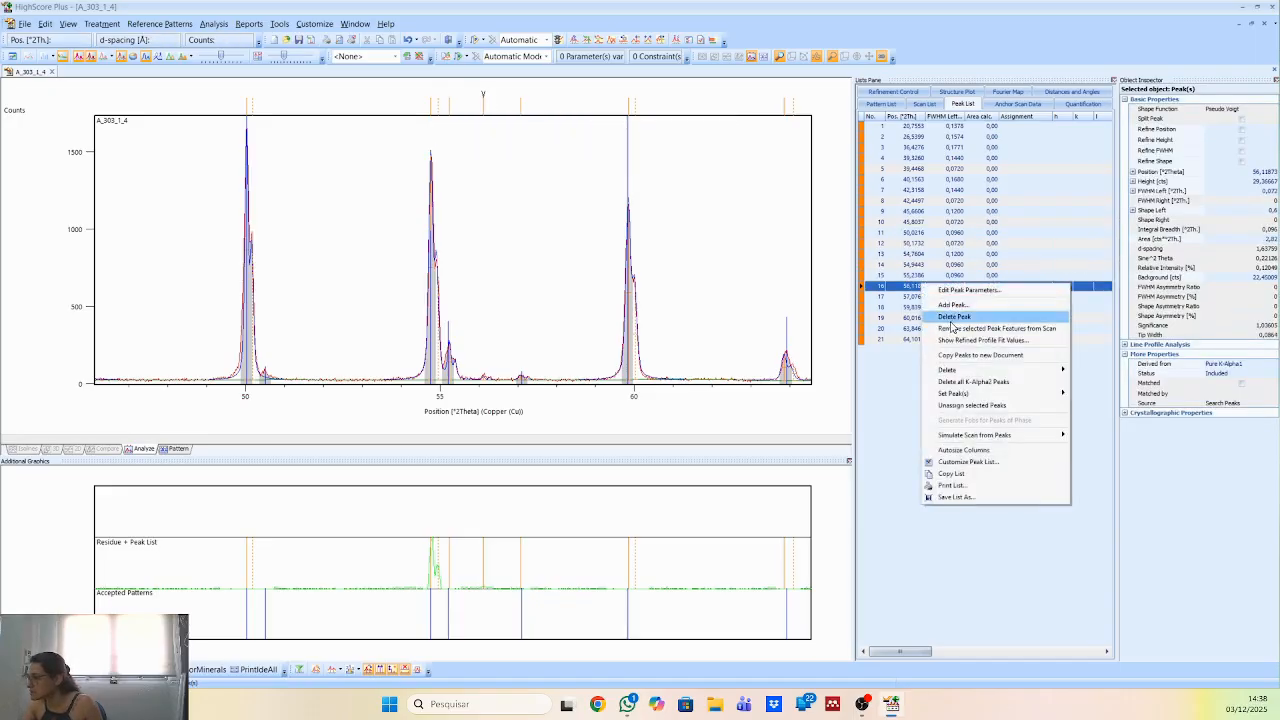
{"action": "left_click", "coordinate": [954, 317]}
{"action": "right_click", "coordinate": [726, 206]}
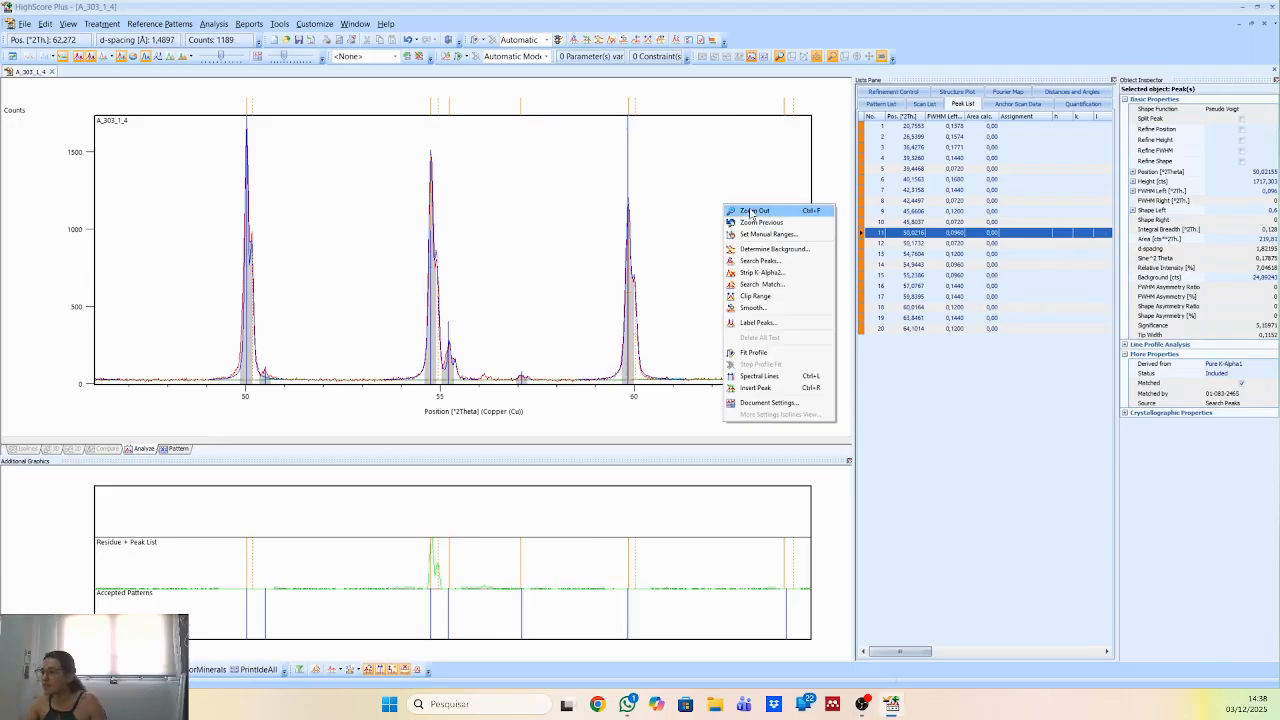
{"action": "left_click", "coordinate": [752, 211]}
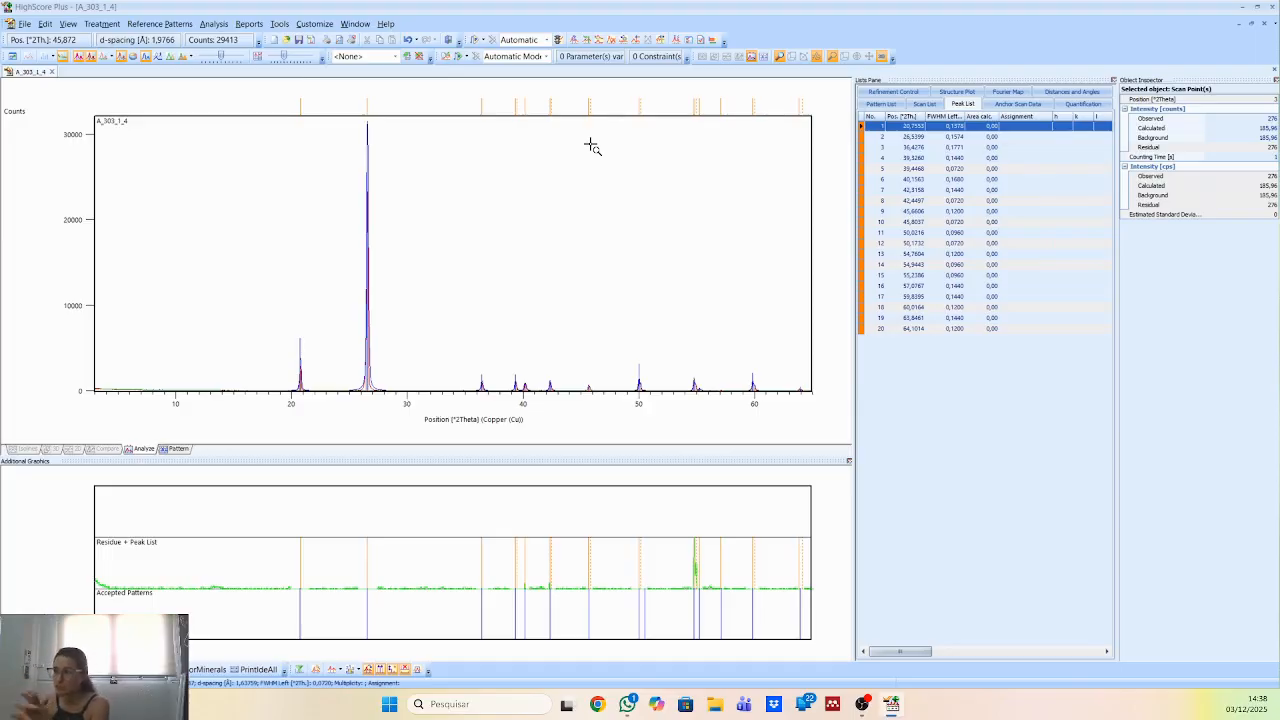
Check the mineral name in the reference data of accepted silicon oxide pattern 01-083-2465 and close it.
{"action": "left_click", "coordinate": [917, 104]}
{"action": "left_click", "coordinate": [881, 104]}
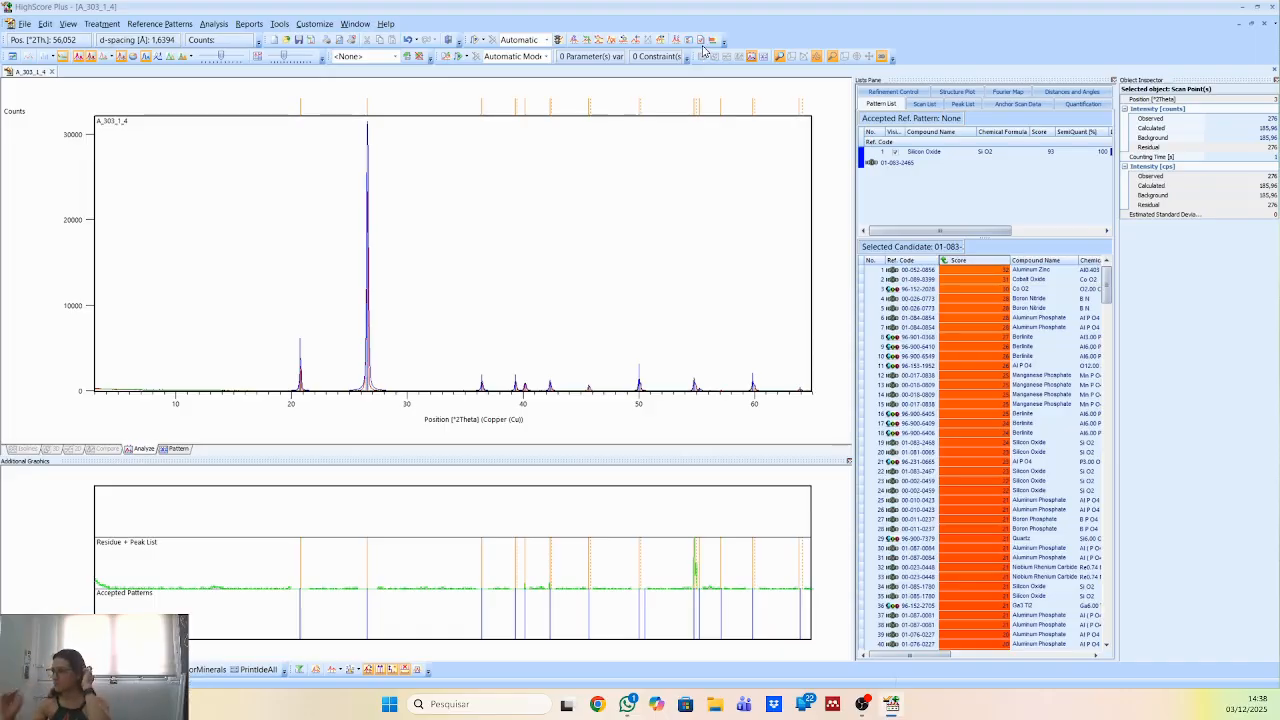
{"action": "double_click", "coordinate": [951, 162]}
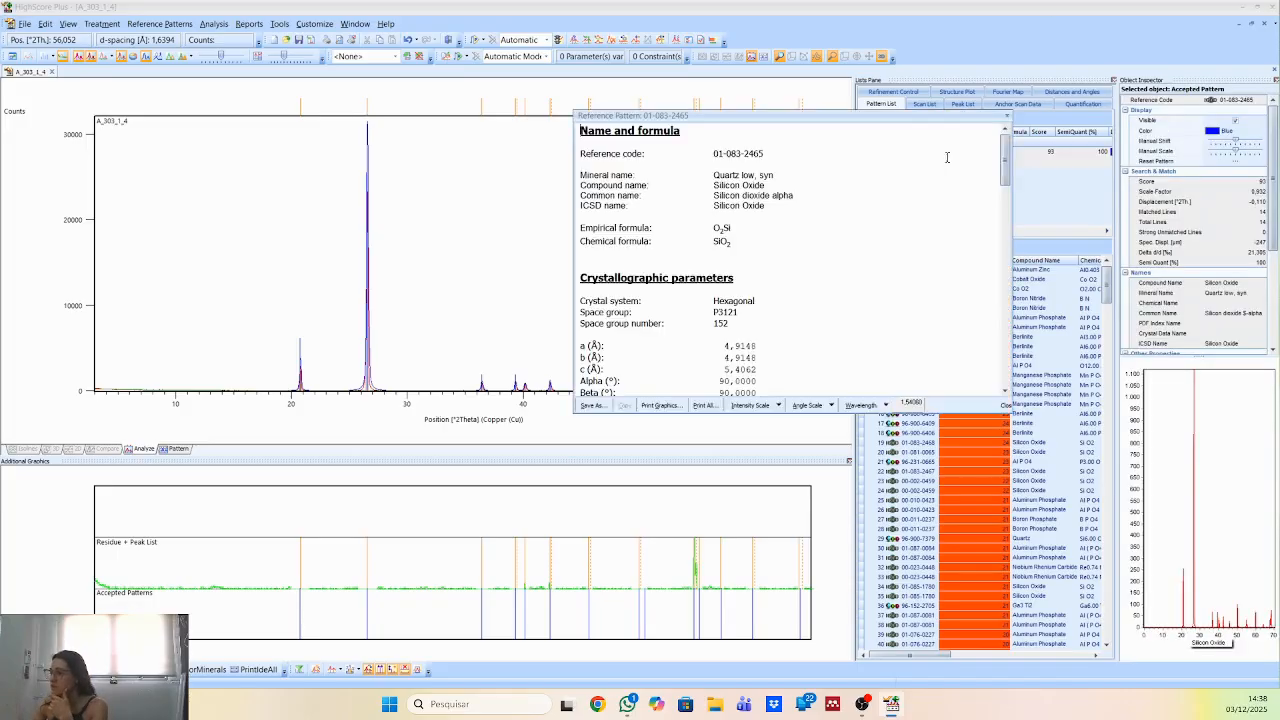
{"action": "left_click_drag", "start_coordinate": [713, 175], "coordinate": [780, 177]}
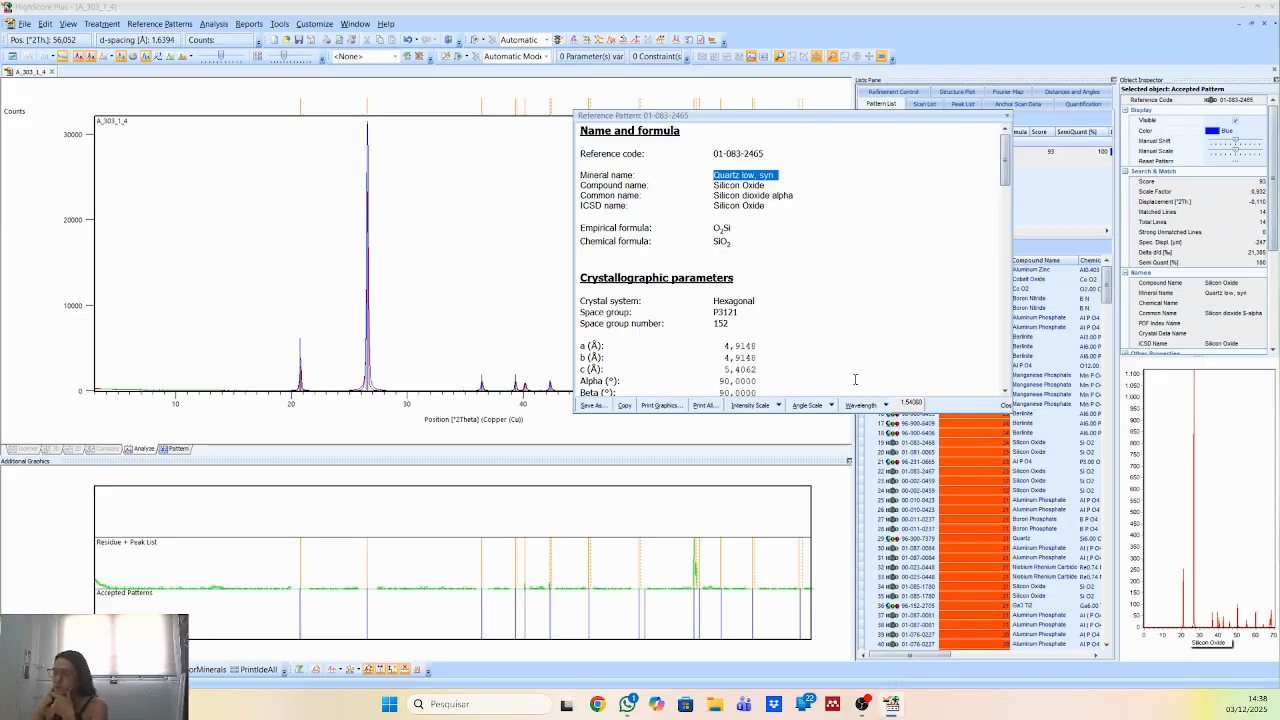
{"action": "left_click", "coordinate": [1007, 116]}
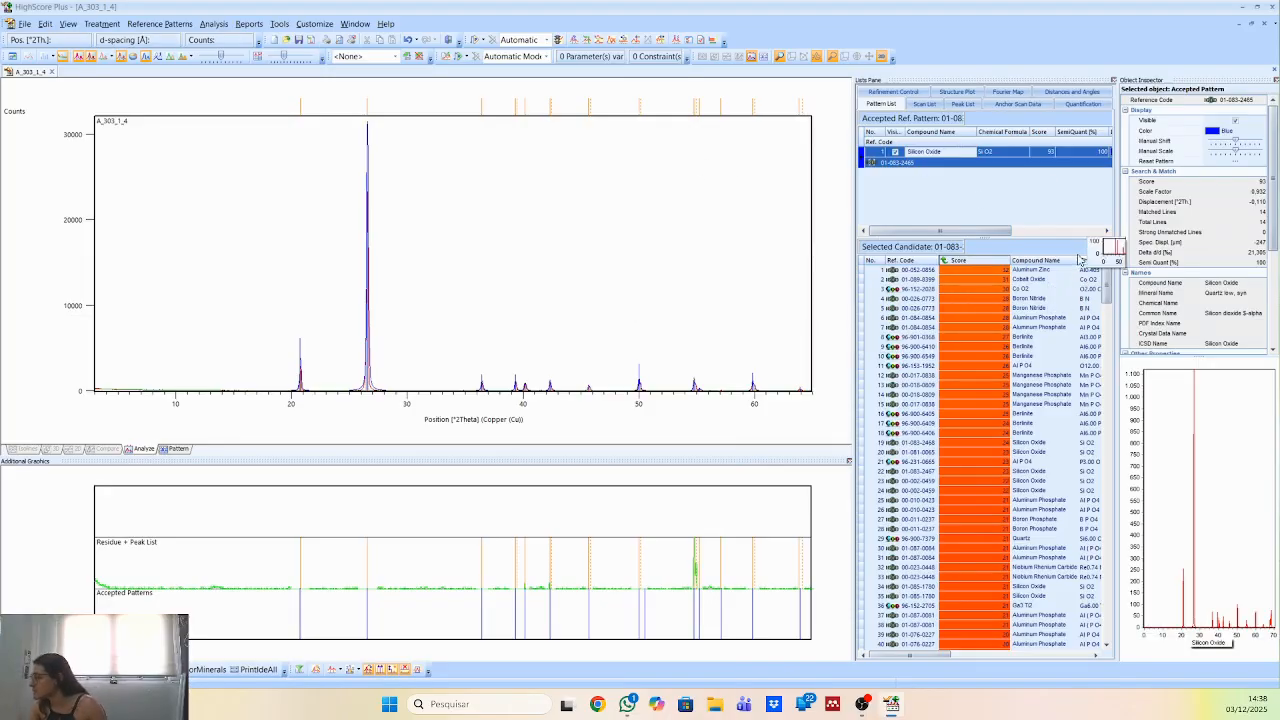
Examine the crystallographic parameters, status and comments of boron nitride candidate 00-026-0773 and close its reference data.
{"action": "left_click", "coordinate": [1031, 300]}
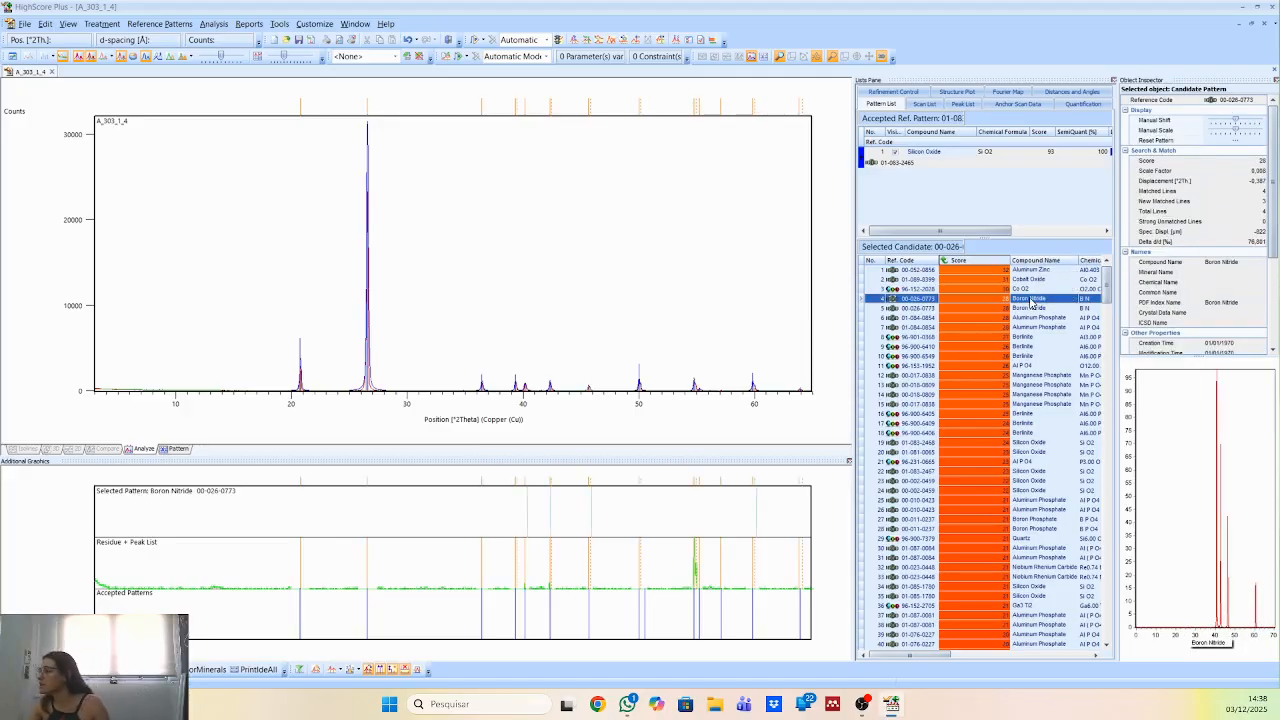
{"action": "double_click", "coordinate": [1031, 300]}
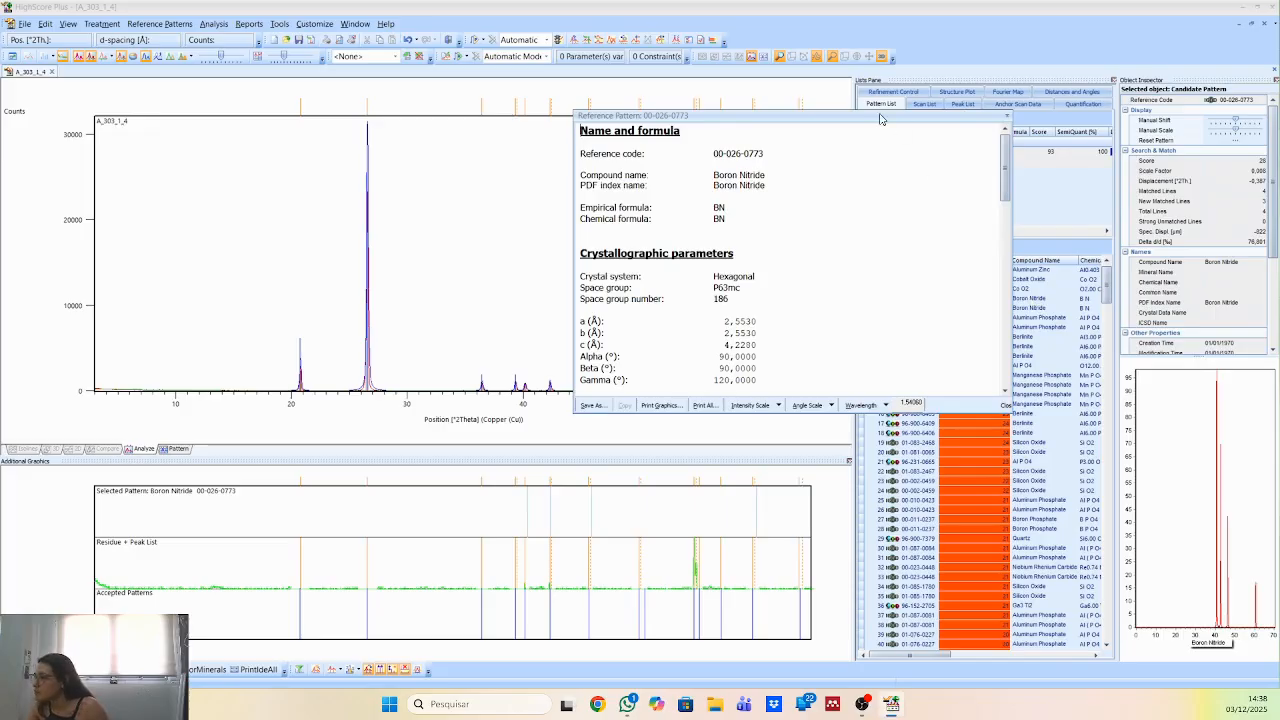
{"action": "left_click_drag", "start_coordinate": [880, 119], "coordinate": [771, 108]}
{"action": "scroll", "coordinate": [634, 246], "scroll_direction": "down", "scroll_amount": 4}
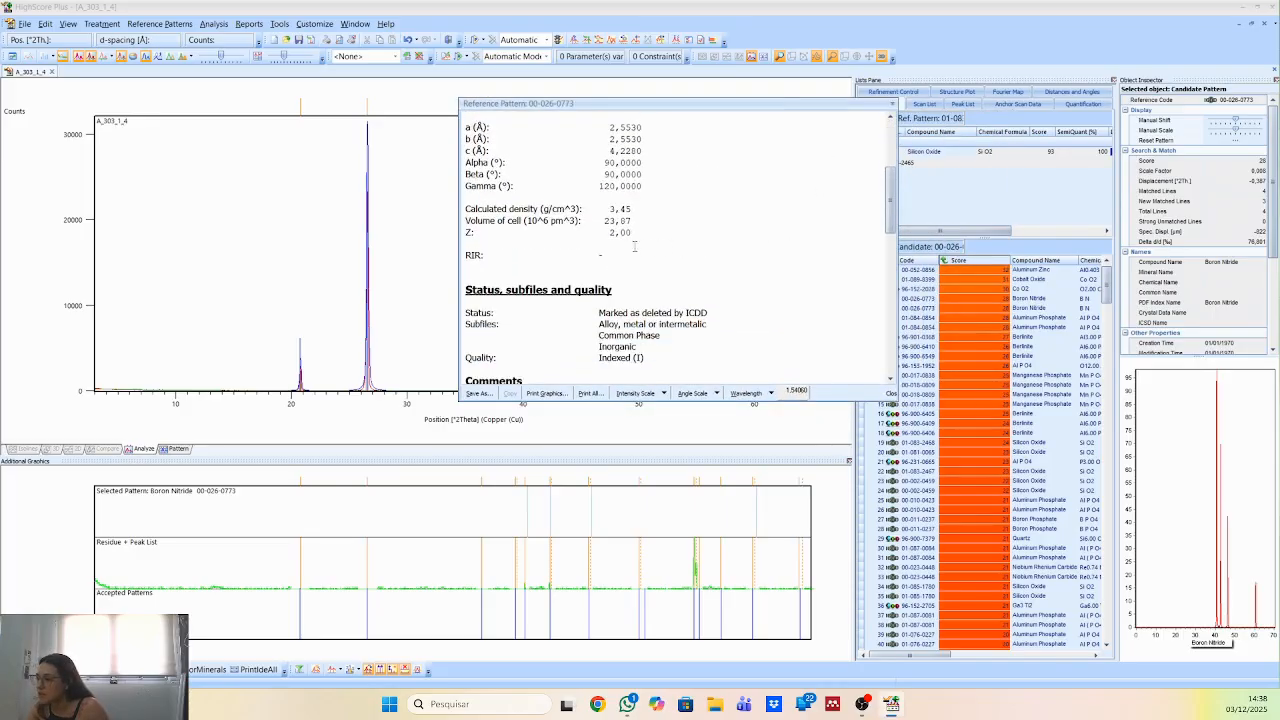
{"action": "scroll", "coordinate": [634, 246], "scroll_direction": "down", "scroll_amount": 6}
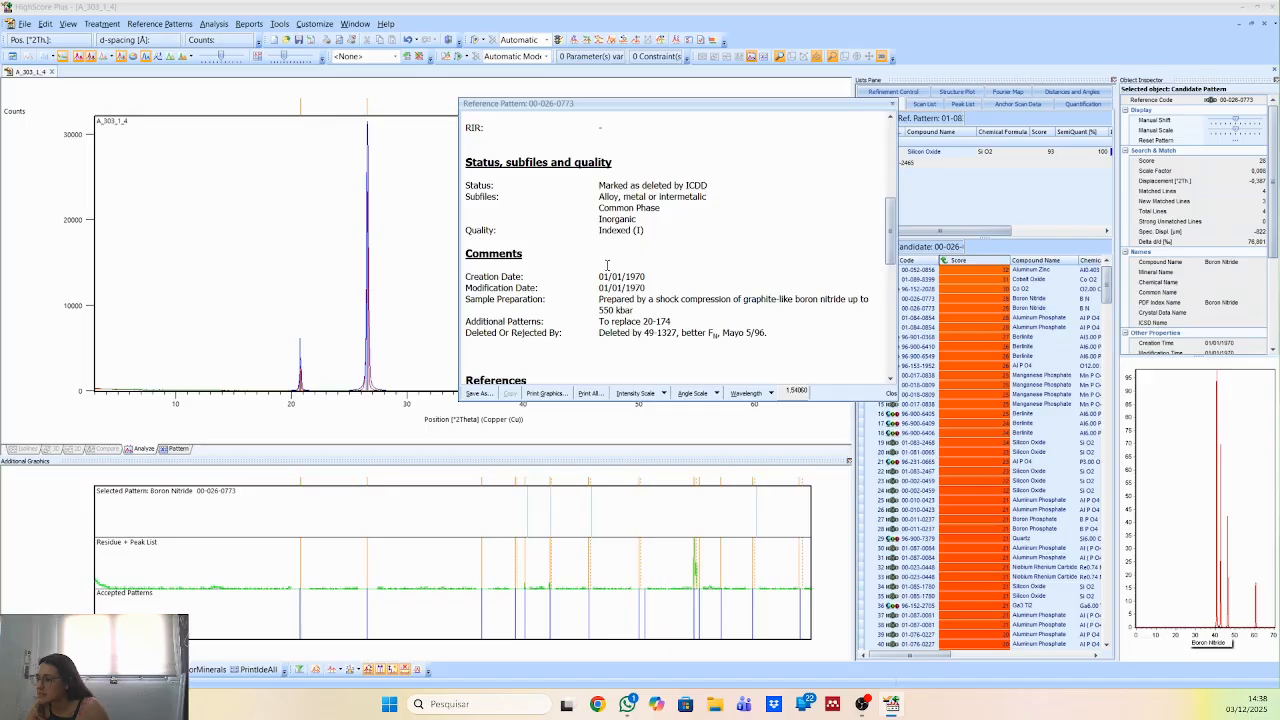
{"action": "left_click", "coordinate": [895, 102]}
Look up the ICSD collection code in the reference data of silicon oxide pattern 01-083-2465 and close it.
{"action": "double_click", "coordinate": [922, 157]}
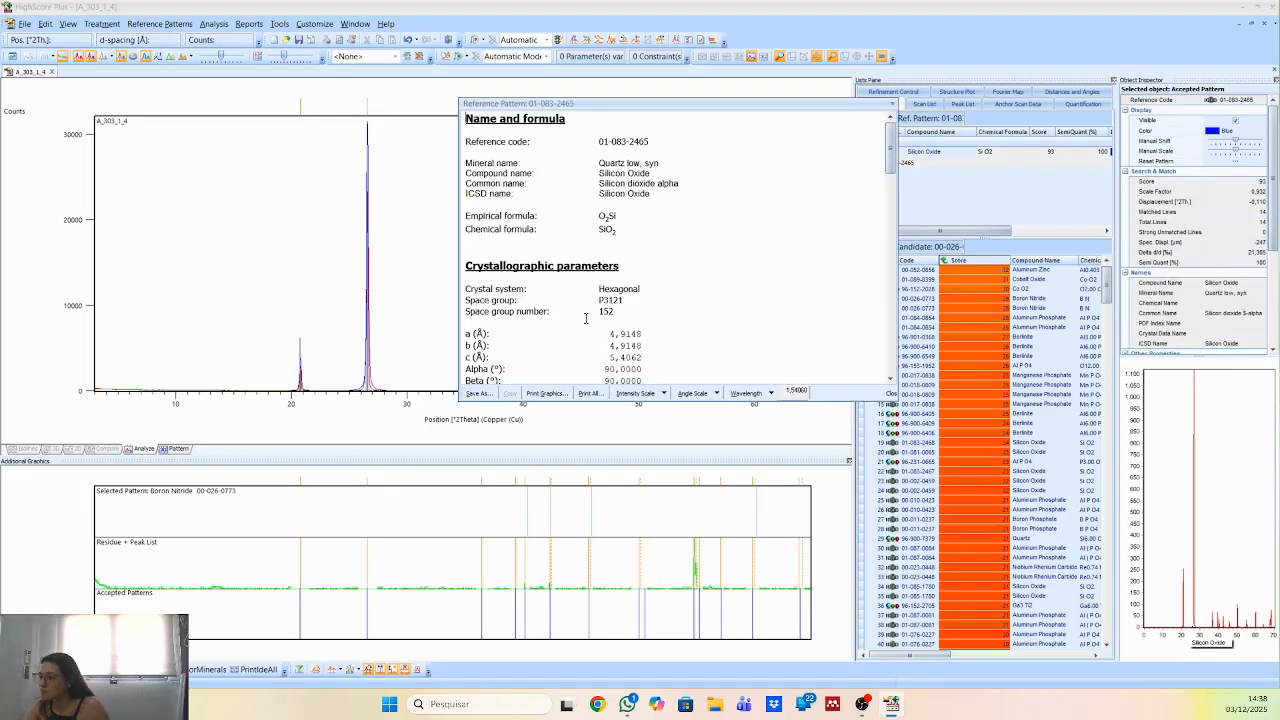
{"action": "scroll", "coordinate": [595, 283], "scroll_direction": "down", "scroll_amount": 6}
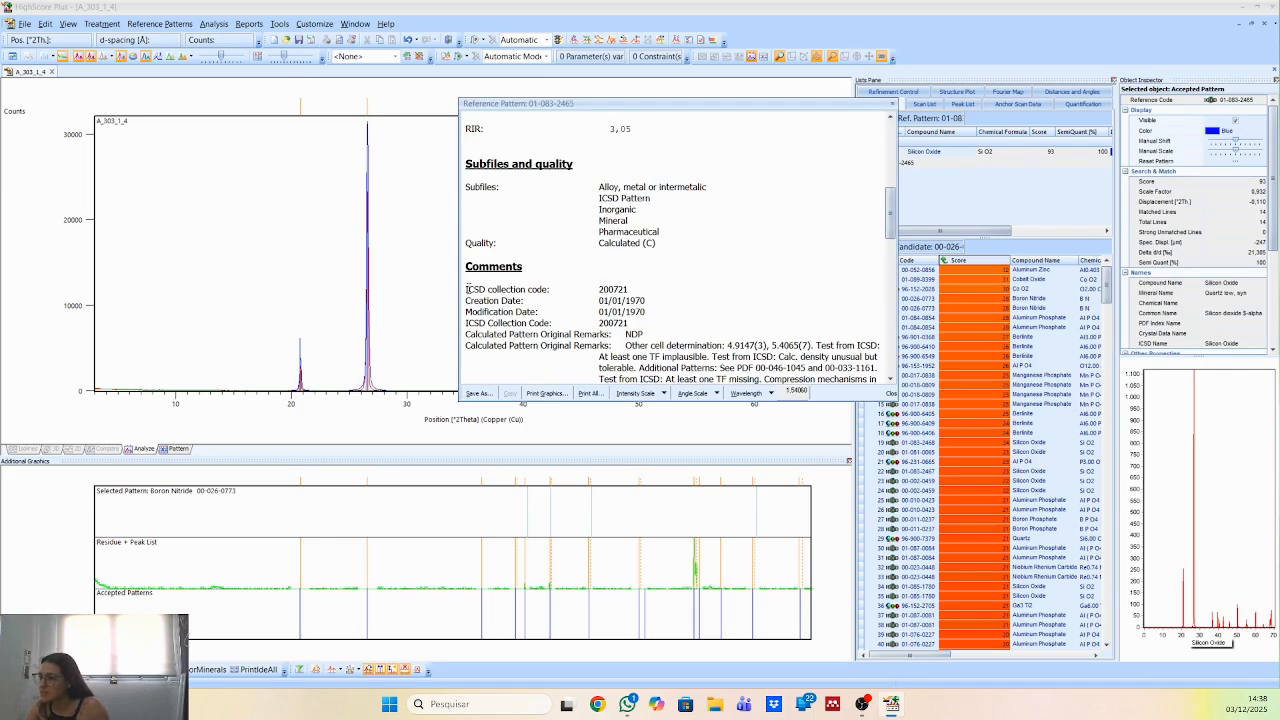
{"action": "left_click_drag", "start_coordinate": [468, 289], "coordinate": [614, 292]}
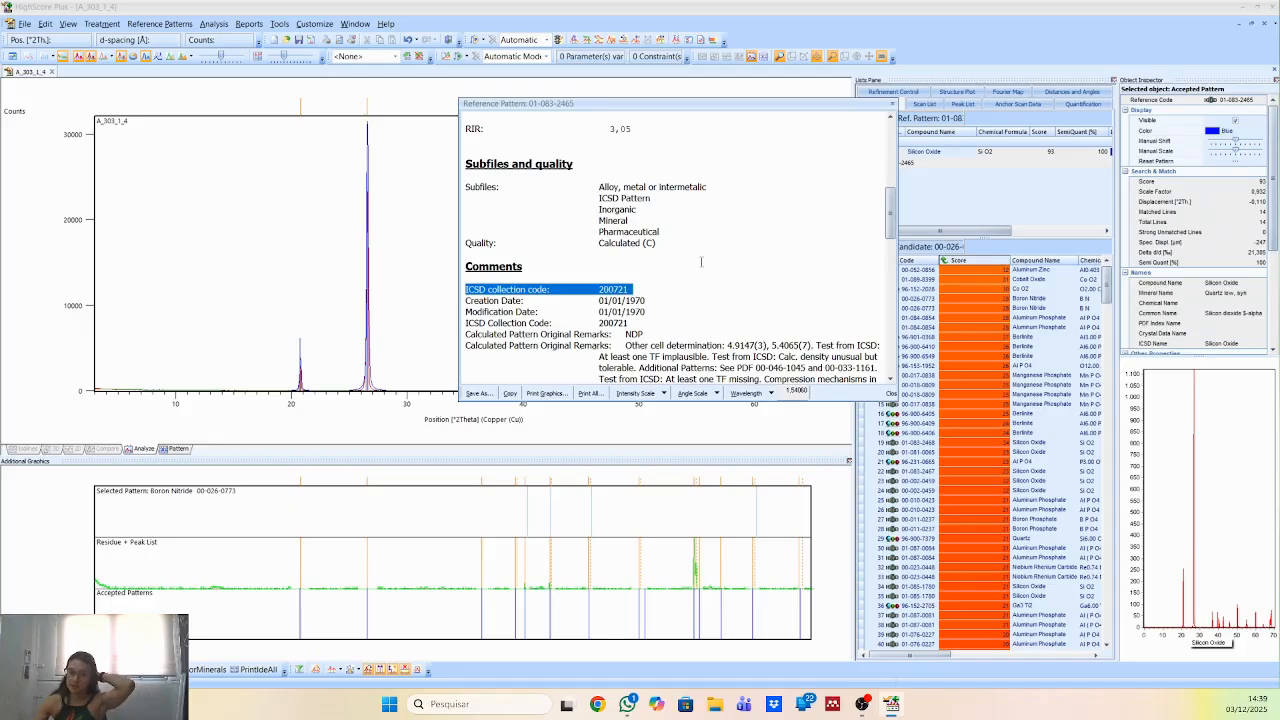
{"action": "left_click", "coordinate": [893, 105]}
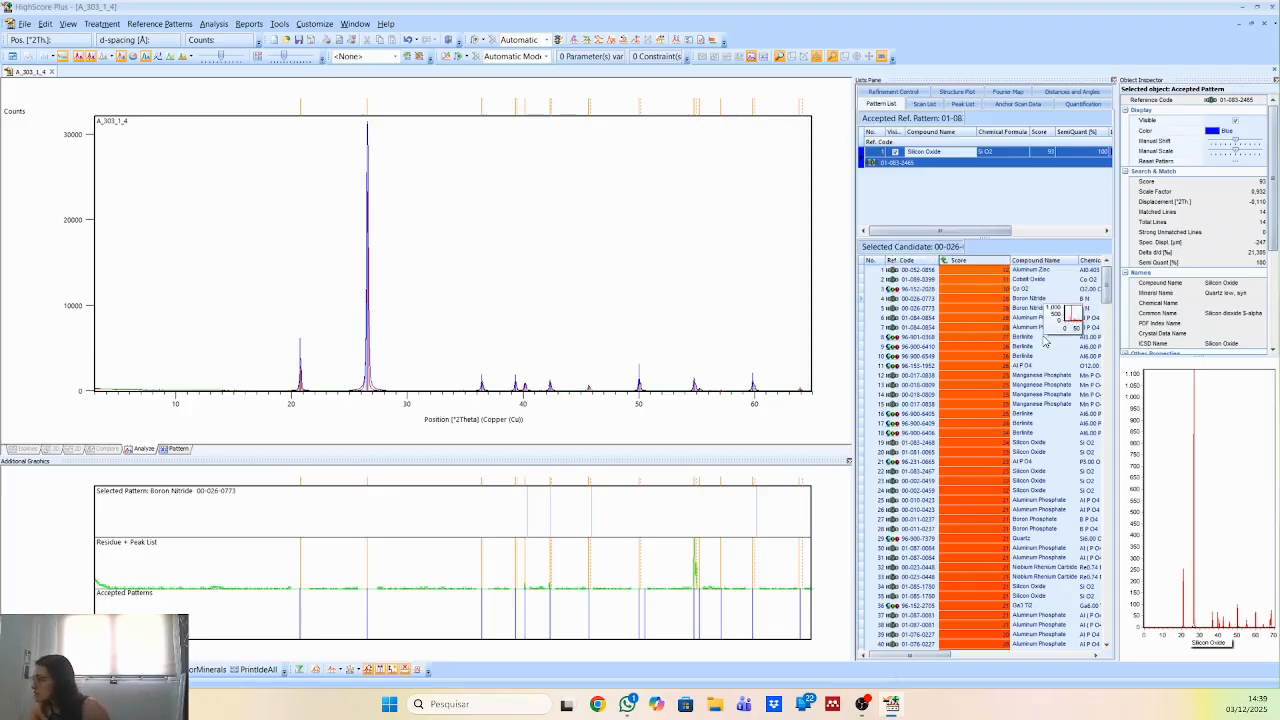
Check the reference and peak list sections of boron nitride pattern 00-026-0773 for comparison and close its data.
{"action": "double_click", "coordinate": [1035, 298]}
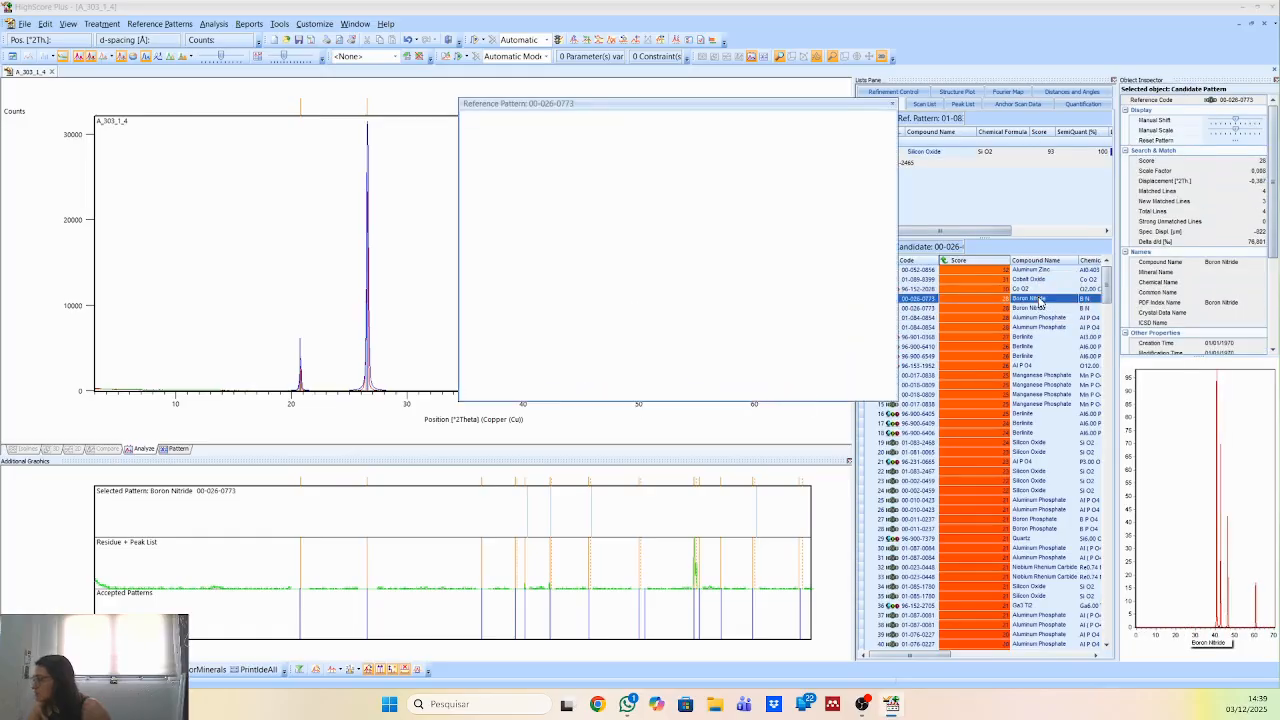
{"action": "scroll", "coordinate": [809, 294], "scroll_direction": "down", "scroll_amount": 5}
{"action": "scroll", "coordinate": [809, 294], "scroll_direction": "down", "scroll_amount": 10}
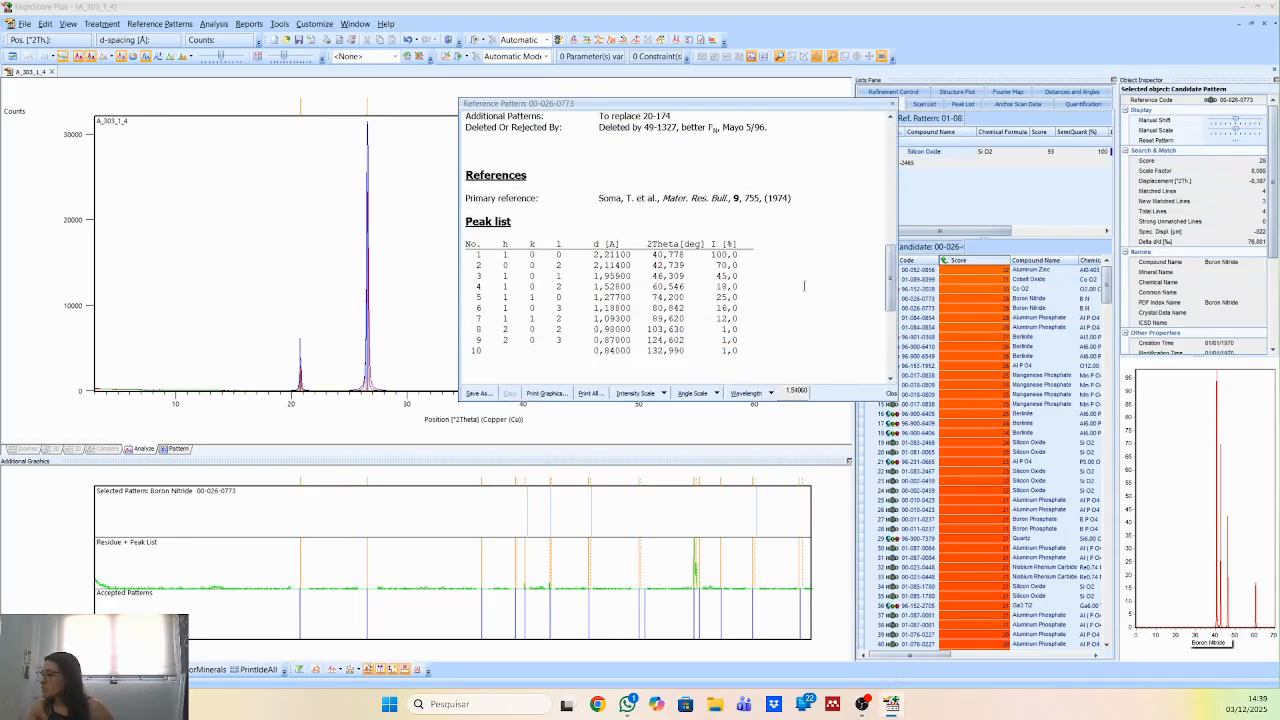
{"action": "left_click", "coordinate": [893, 106]}
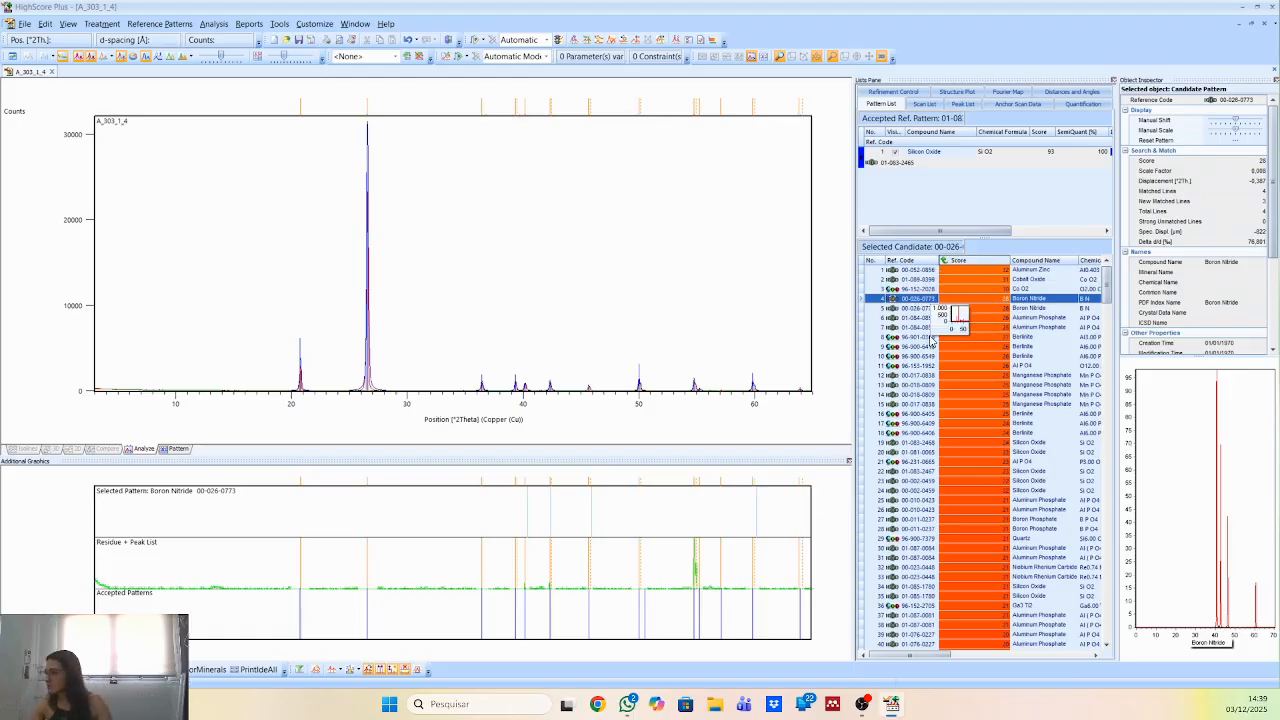
Try boron nitride 00-026-0773 as an additional accepted reference pattern and remove it from the accepted list.
{"action": "left_click", "coordinate": [966, 183]}
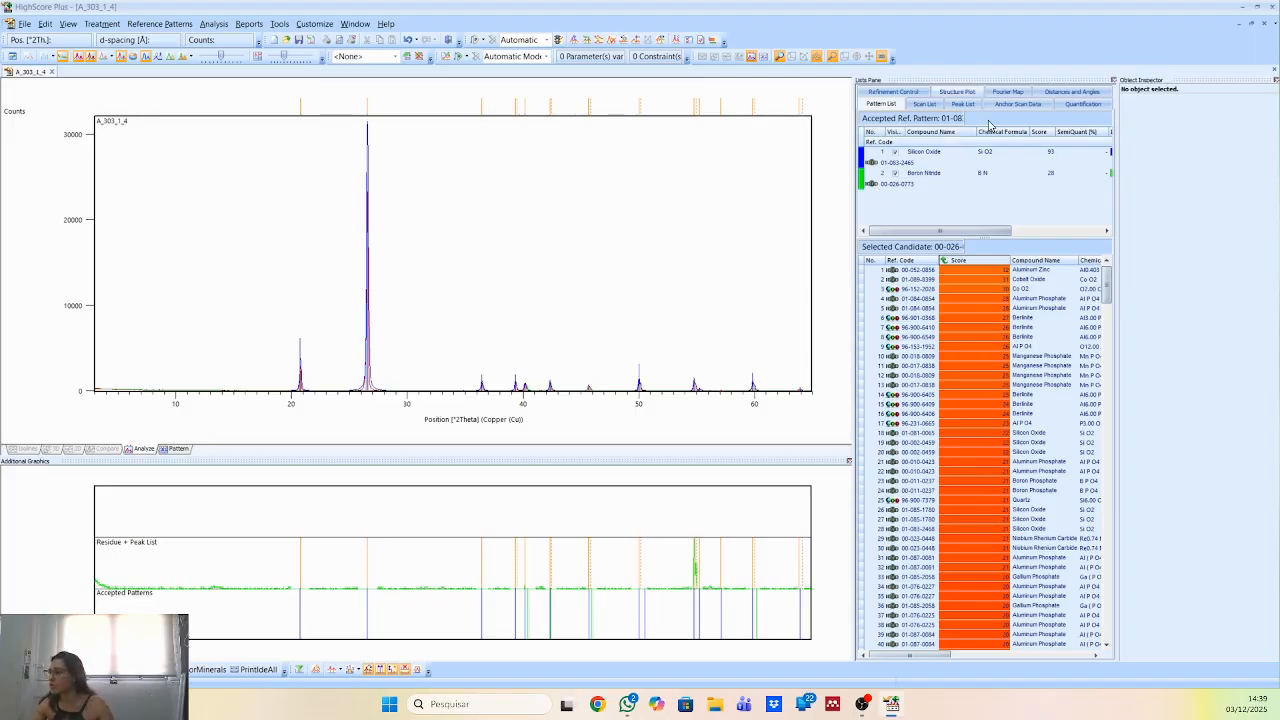
{"action": "left_click", "coordinate": [956, 174]}
{"action": "left_click_drag", "start_coordinate": [1082, 347], "coordinate": [1078, 347]}
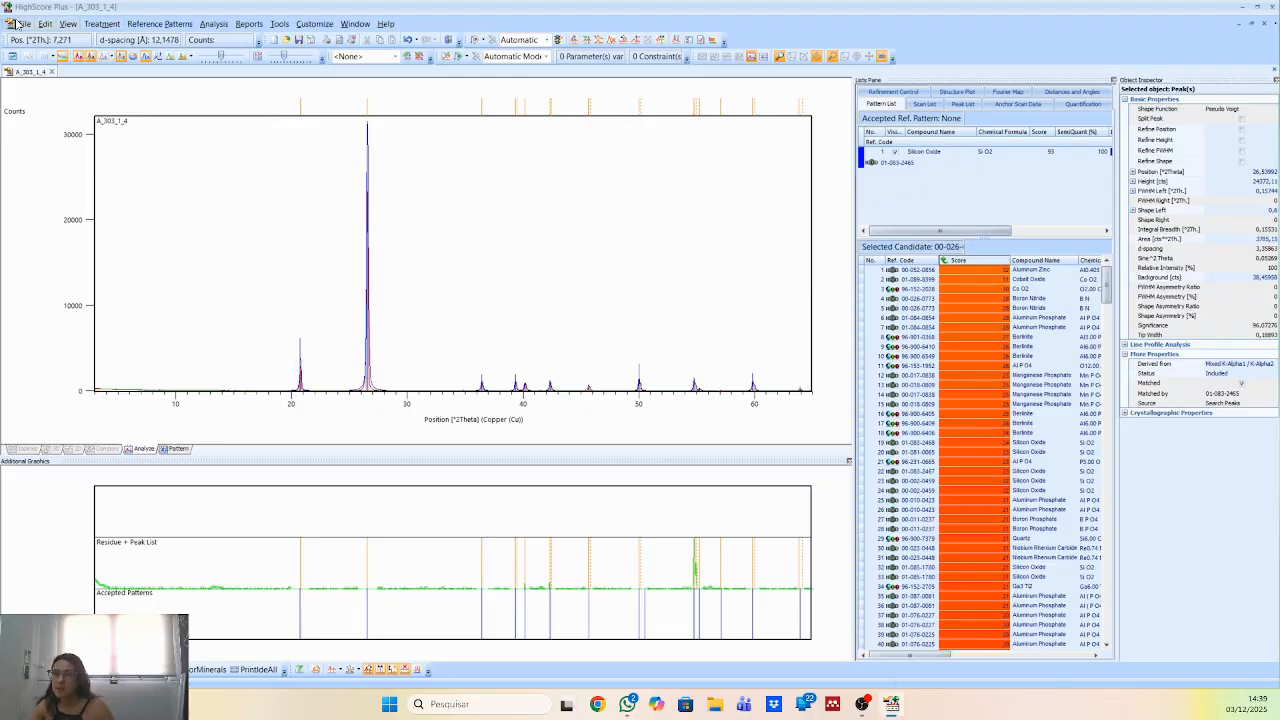
Save the analysis document to the desktop as a HighScore (*.HPF) file named A_303_1_4.
{"action": "left_click", "coordinate": [23, 23]}
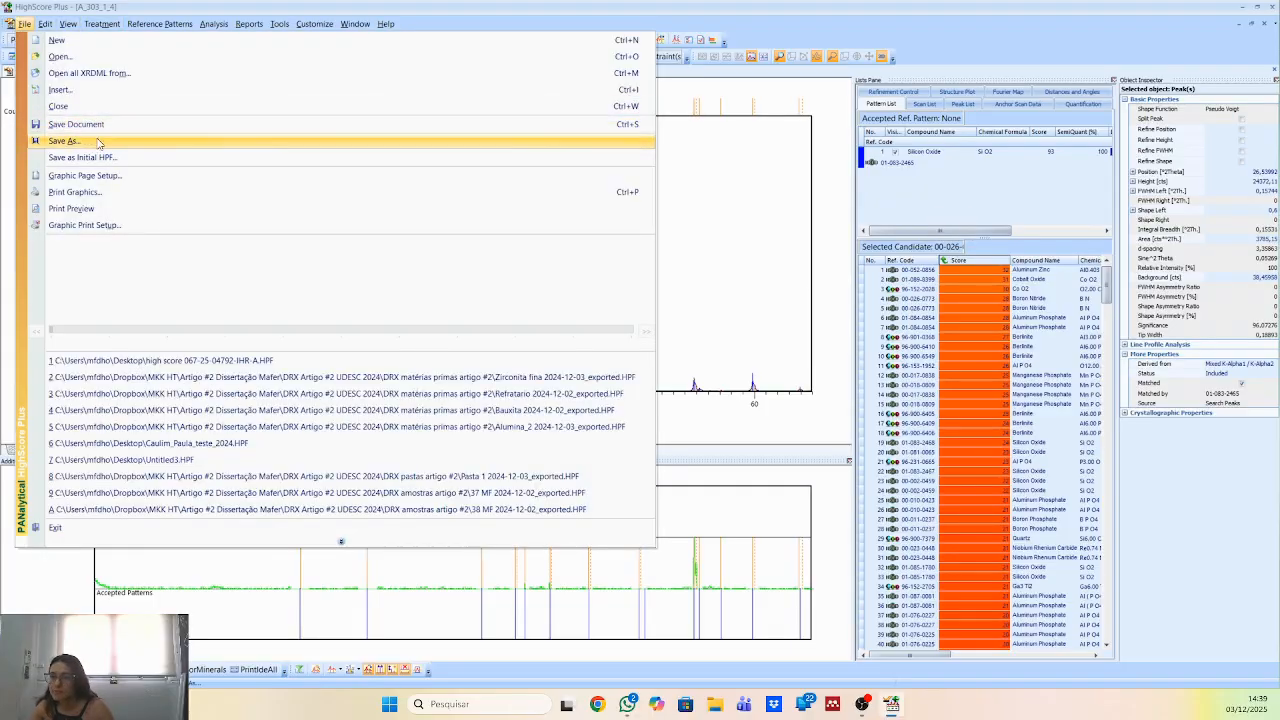
{"action": "left_click", "coordinate": [97, 141]}
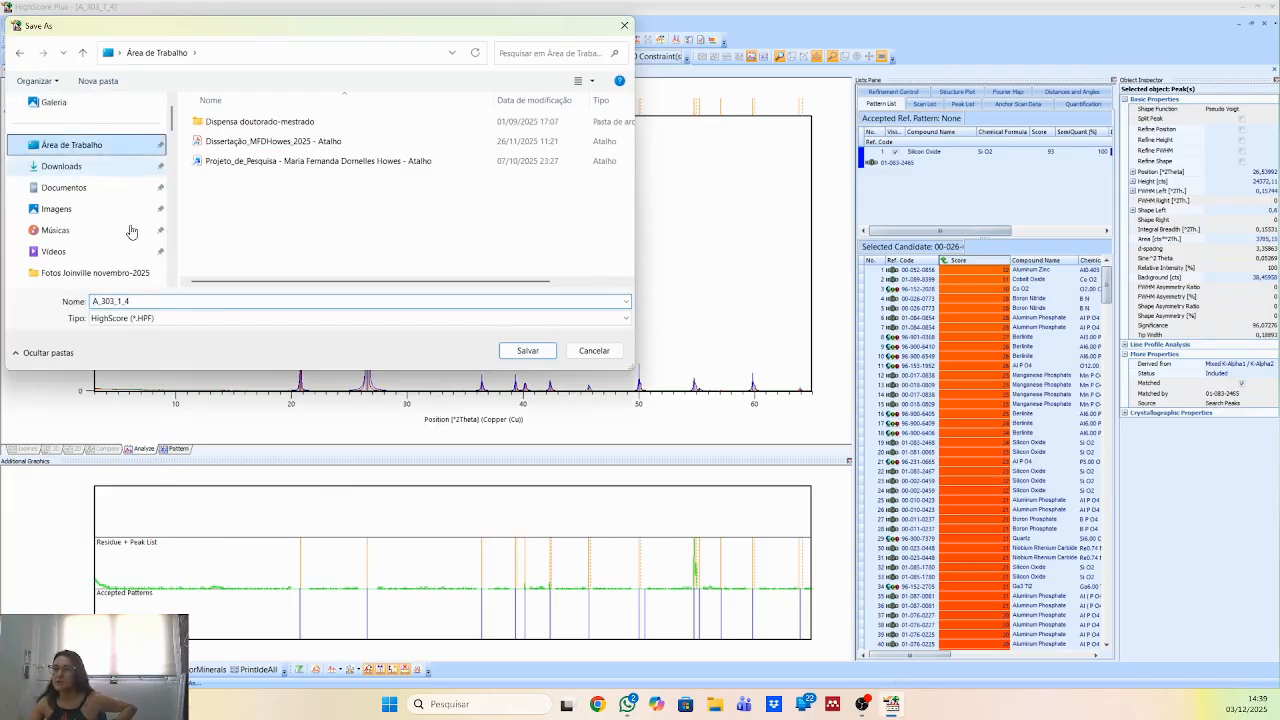
{"action": "left_click", "coordinate": [527, 349]}
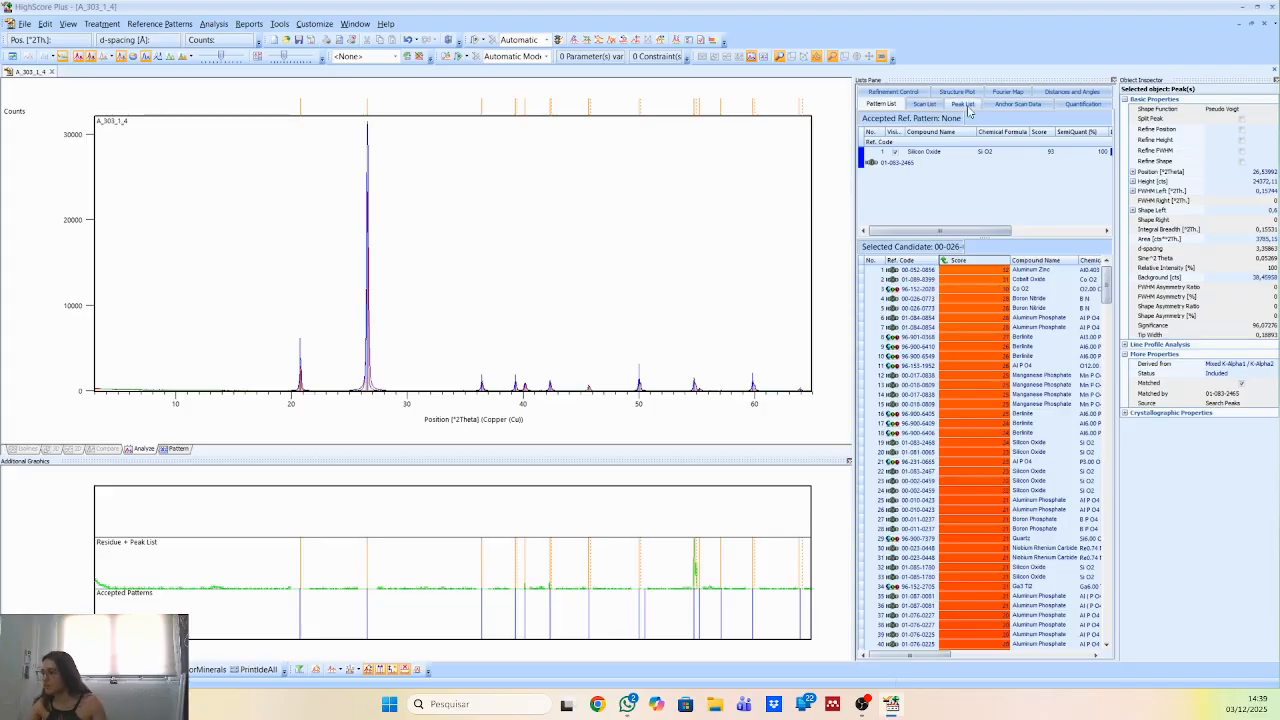
Export the anchor scan data list to the desktop as tab-delimited text file "video drx" and return to the pattern list.
{"action": "left_click", "coordinate": [1018, 104]}
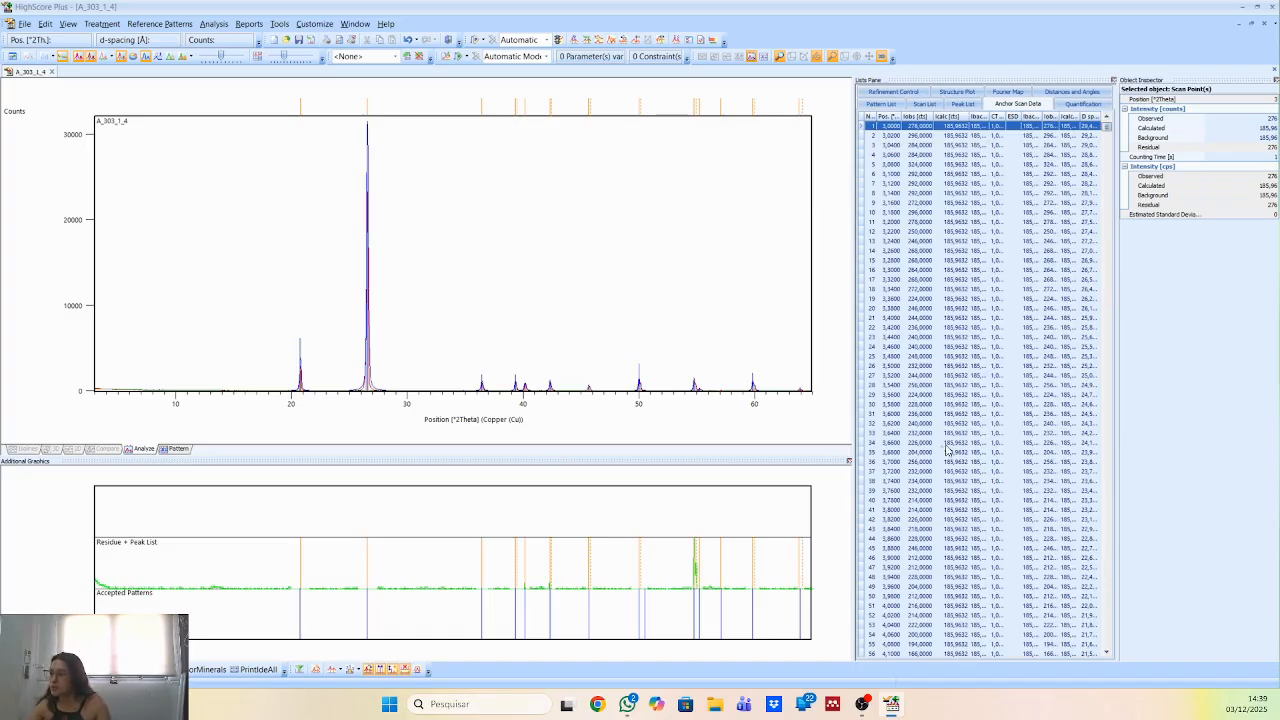
{"action": "right_click", "coordinate": [925, 250]}
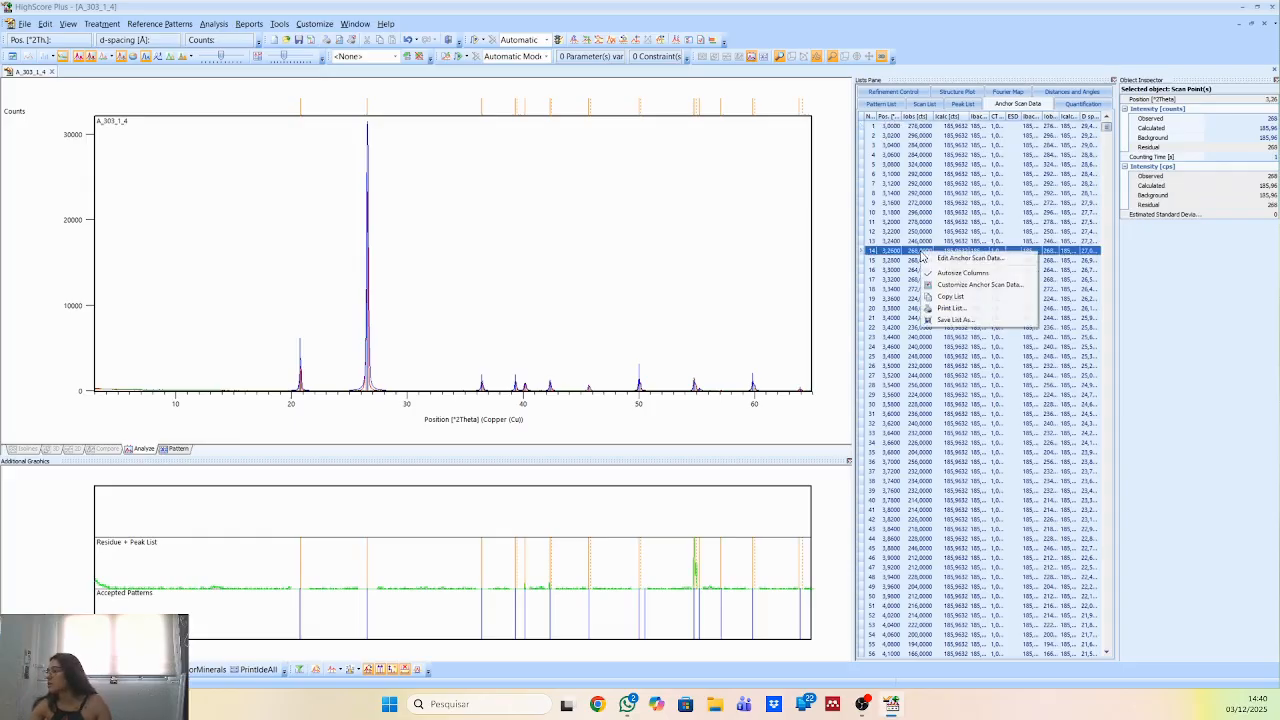
{"action": "left_click", "coordinate": [983, 326]}
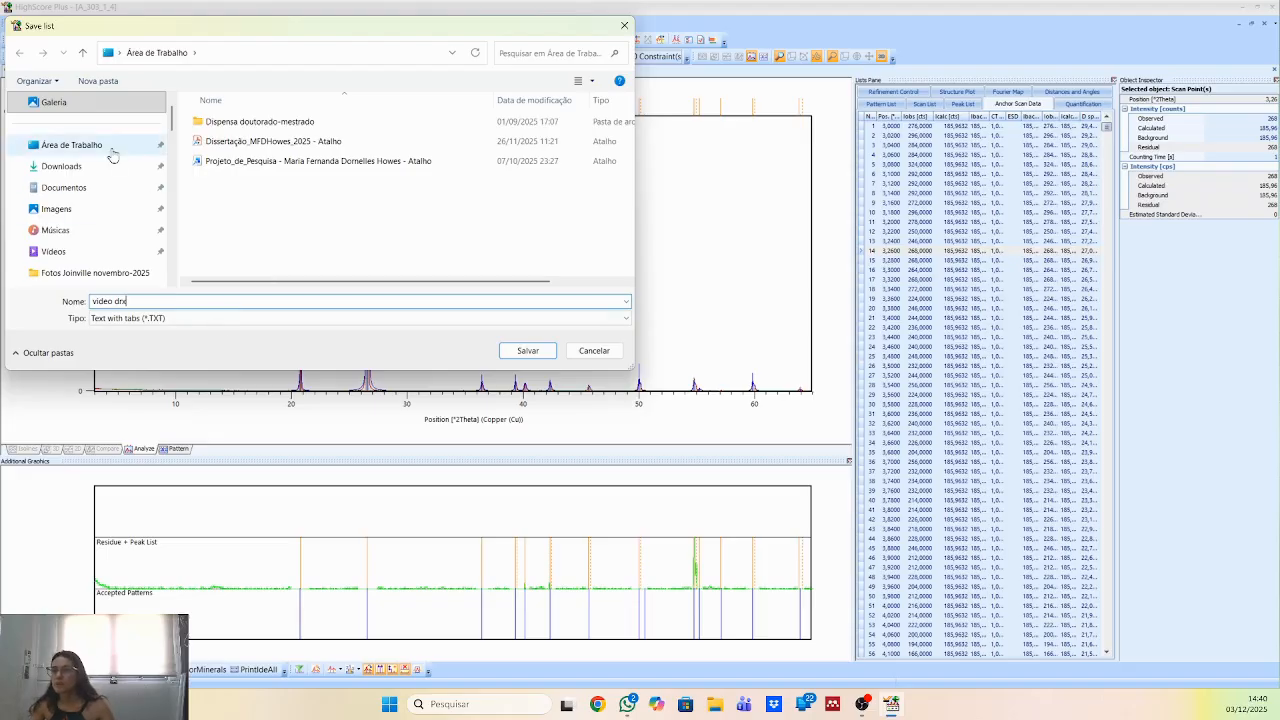
{"action": "left_click", "coordinate": [527, 350]}
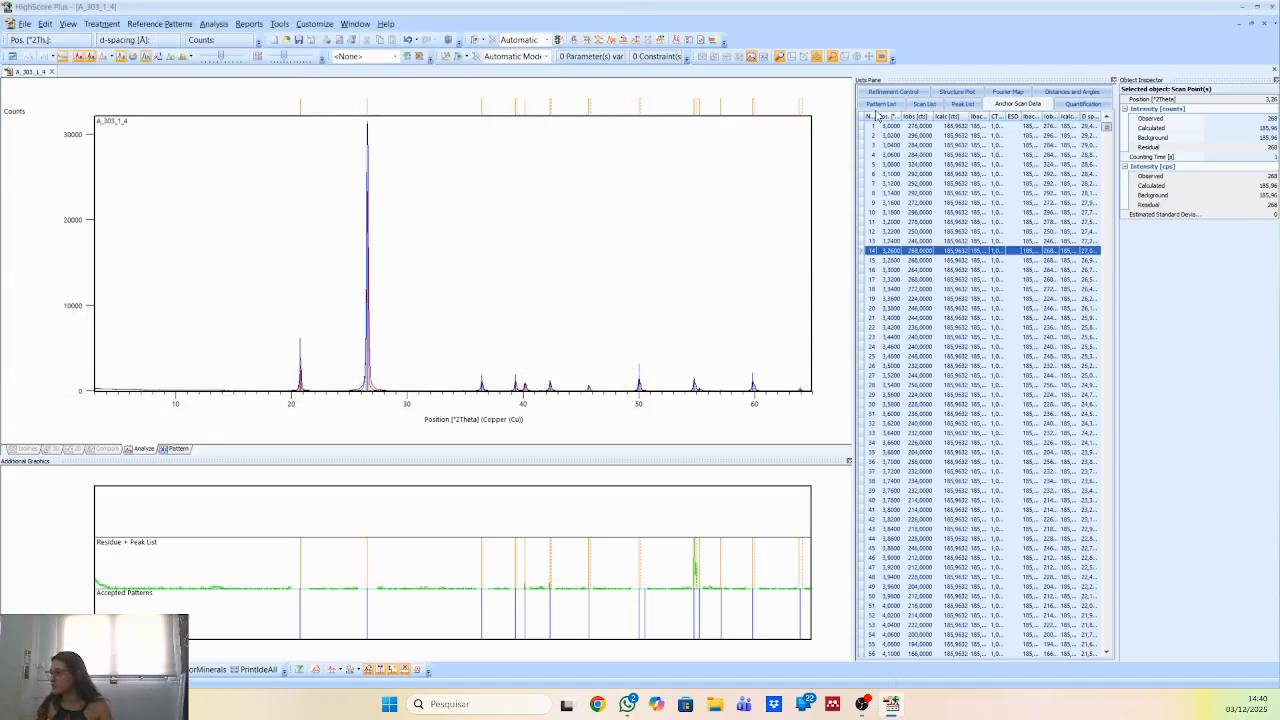
{"action": "left_click", "coordinate": [924, 104]}
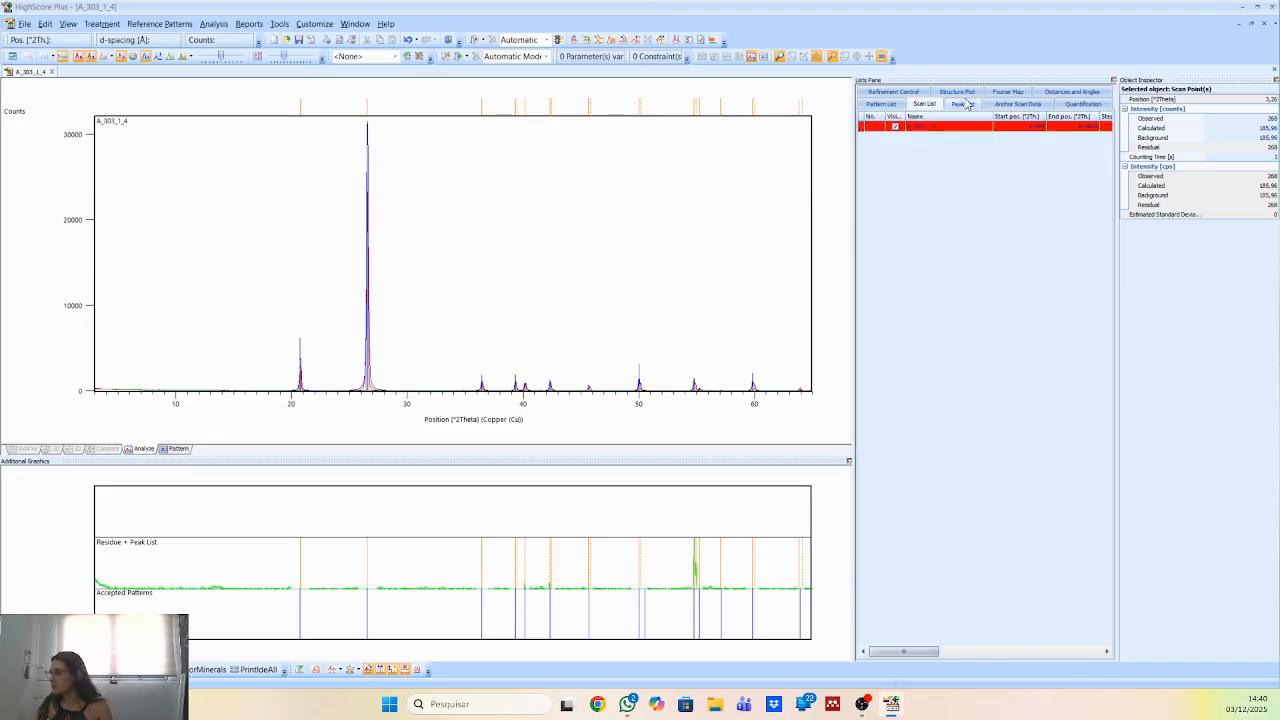
{"action": "left_click", "coordinate": [880, 104]}
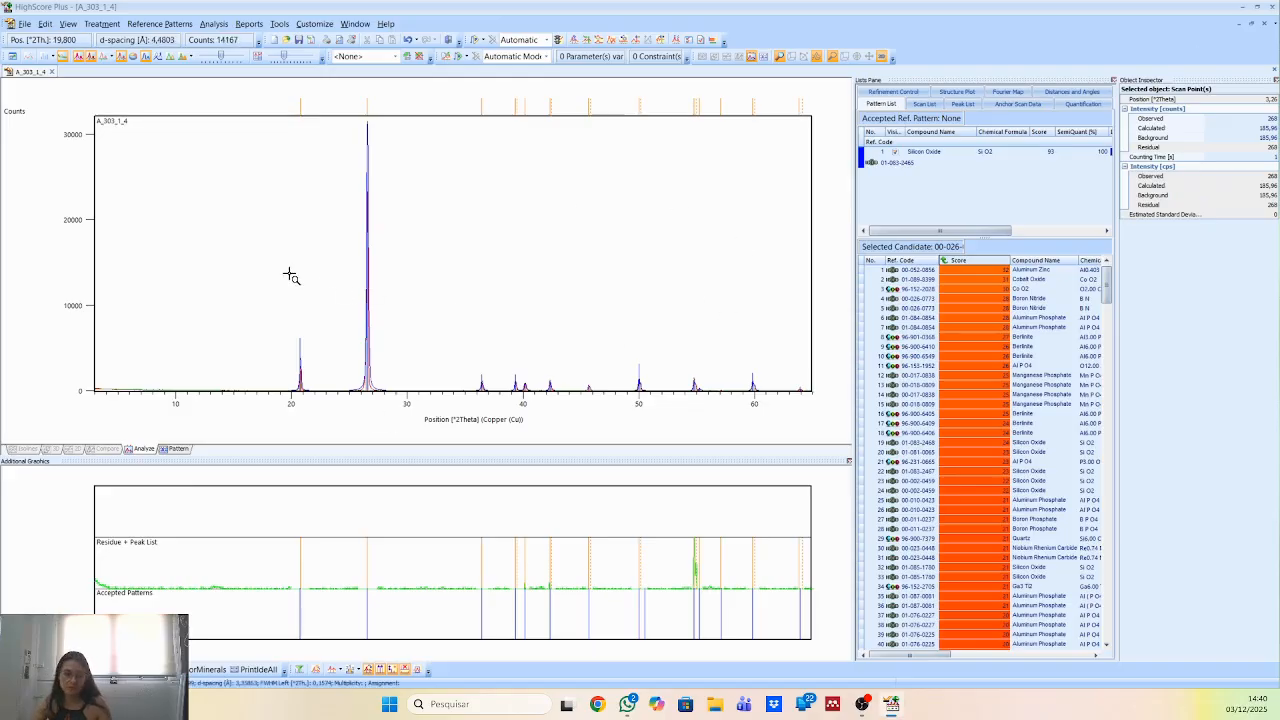
Launch Origin 2018, clear the header rows of columns A to C in Book1 and widen the workbook window.
{"action": "left_click", "coordinate": [1241, 6]}
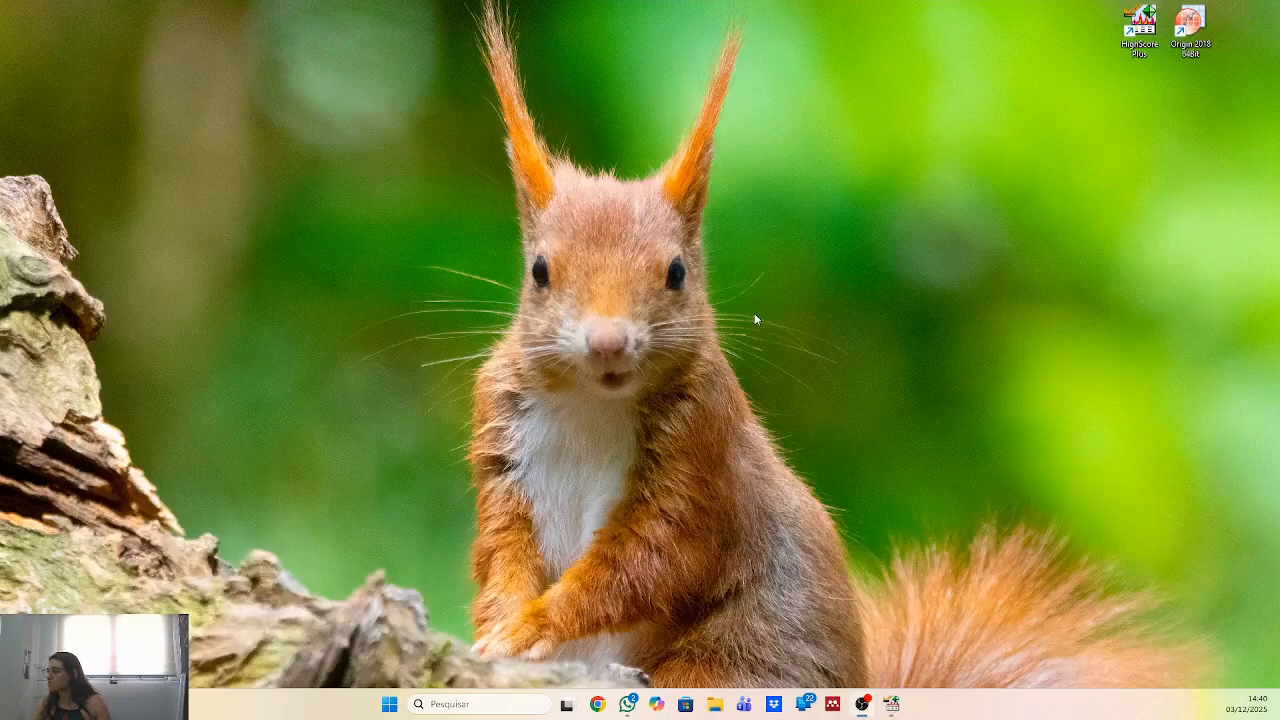
{"action": "double_click", "coordinate": [1190, 25]}
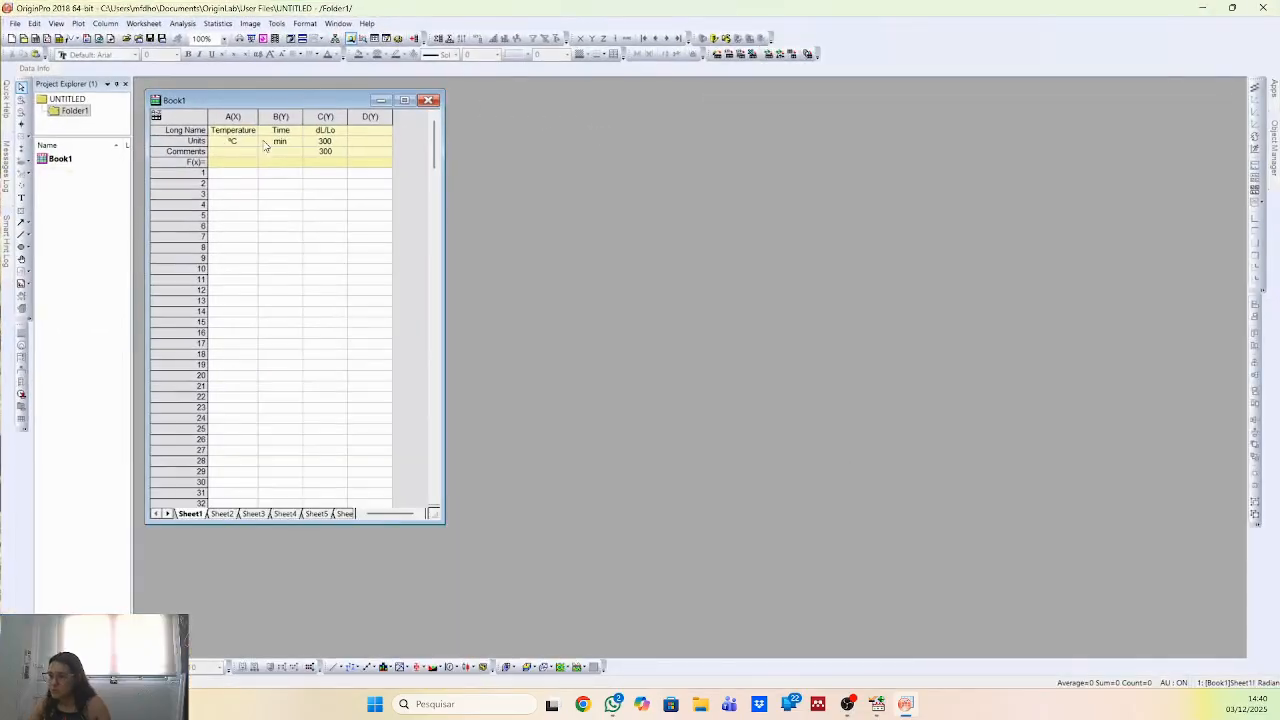
{"action": "left_click_drag", "start_coordinate": [238, 138], "coordinate": [335, 160]}
{"action": "key", "text": "Delete"}
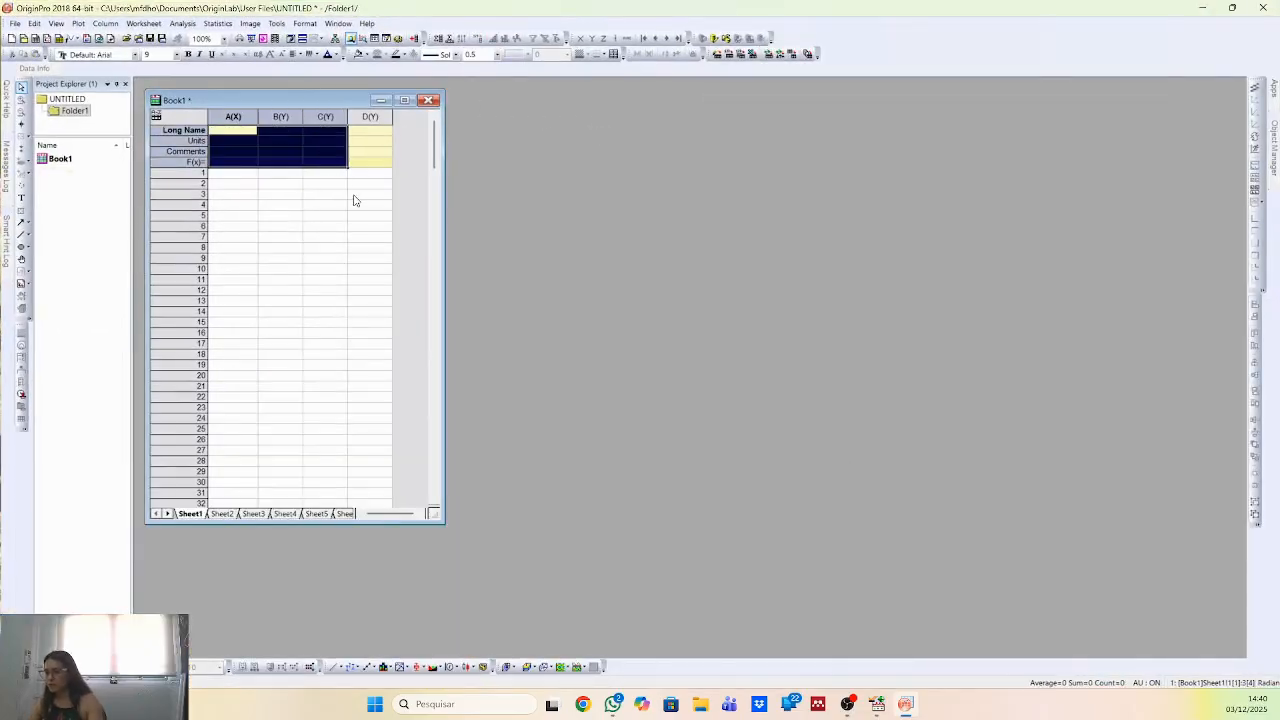
{"action": "left_click_drag", "start_coordinate": [444, 240], "coordinate": [1068, 243]}
{"action": "left_click", "coordinate": [780, 420]}
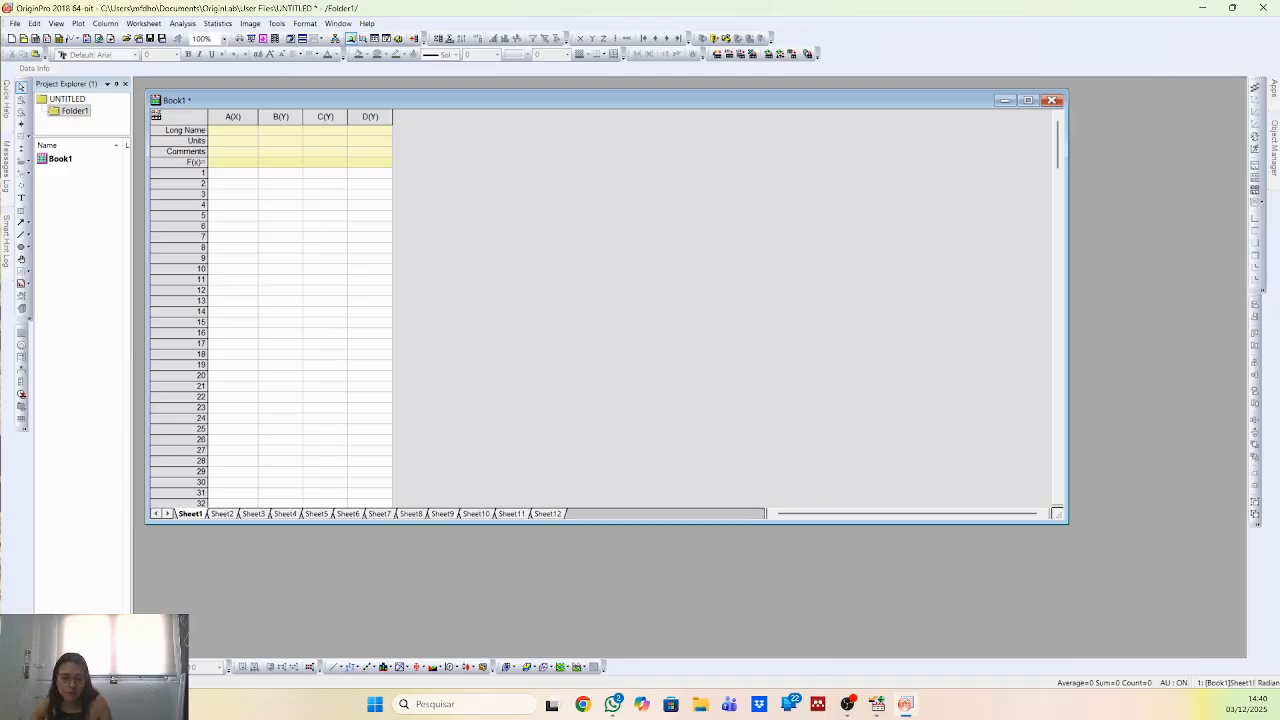
Minimize Origin and open the exported "video drx" text file in a maximized Excel window.
{"action": "key", "text": "alt+Tab"}
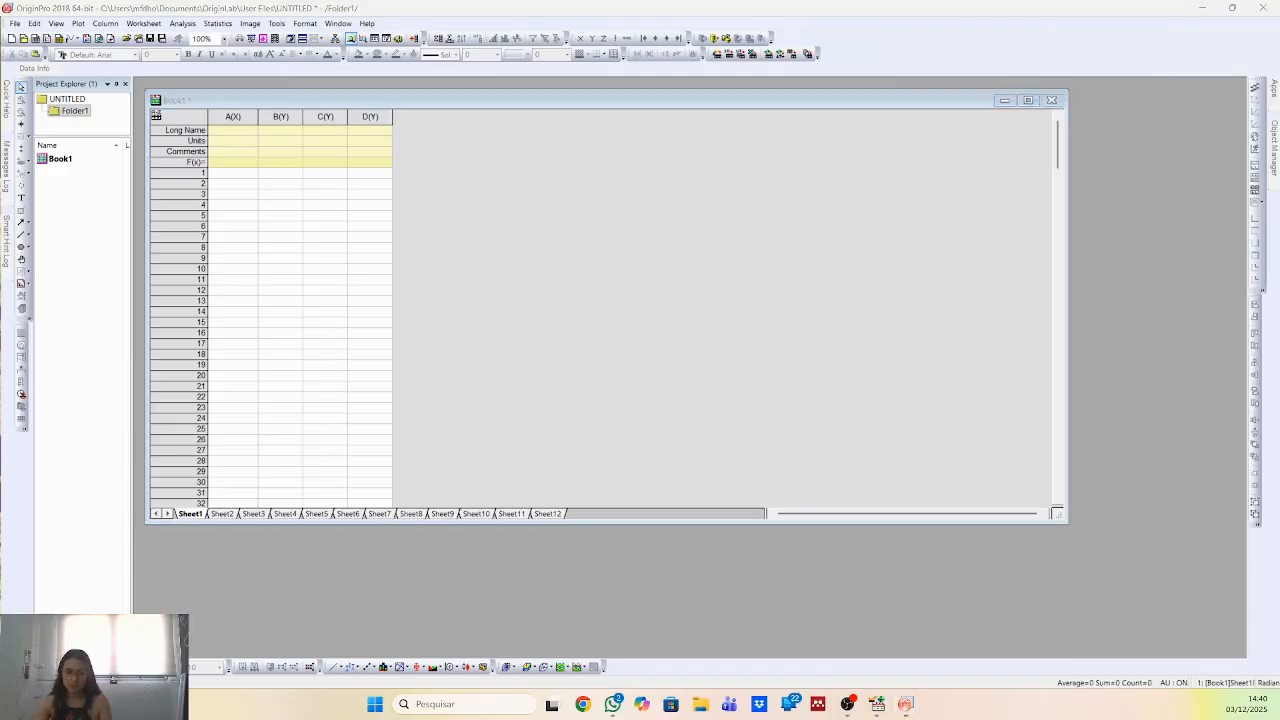
{"action": "left_click", "coordinate": [1232, 7]}
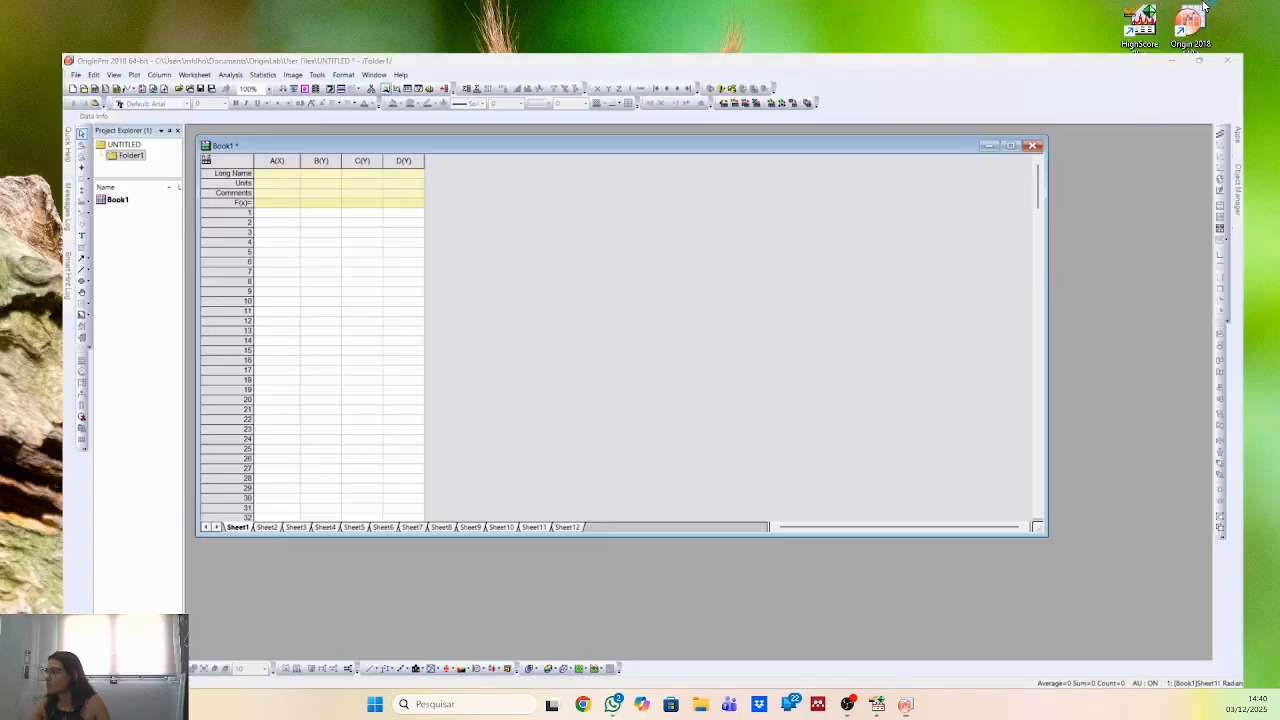
{"action": "left_click_drag", "start_coordinate": [2, 122], "coordinate": [1038, 140]}
{"action": "left_click_drag", "start_coordinate": [2, 205], "coordinate": [446, 207]}
{"action": "left_click", "coordinate": [1233, 147]}
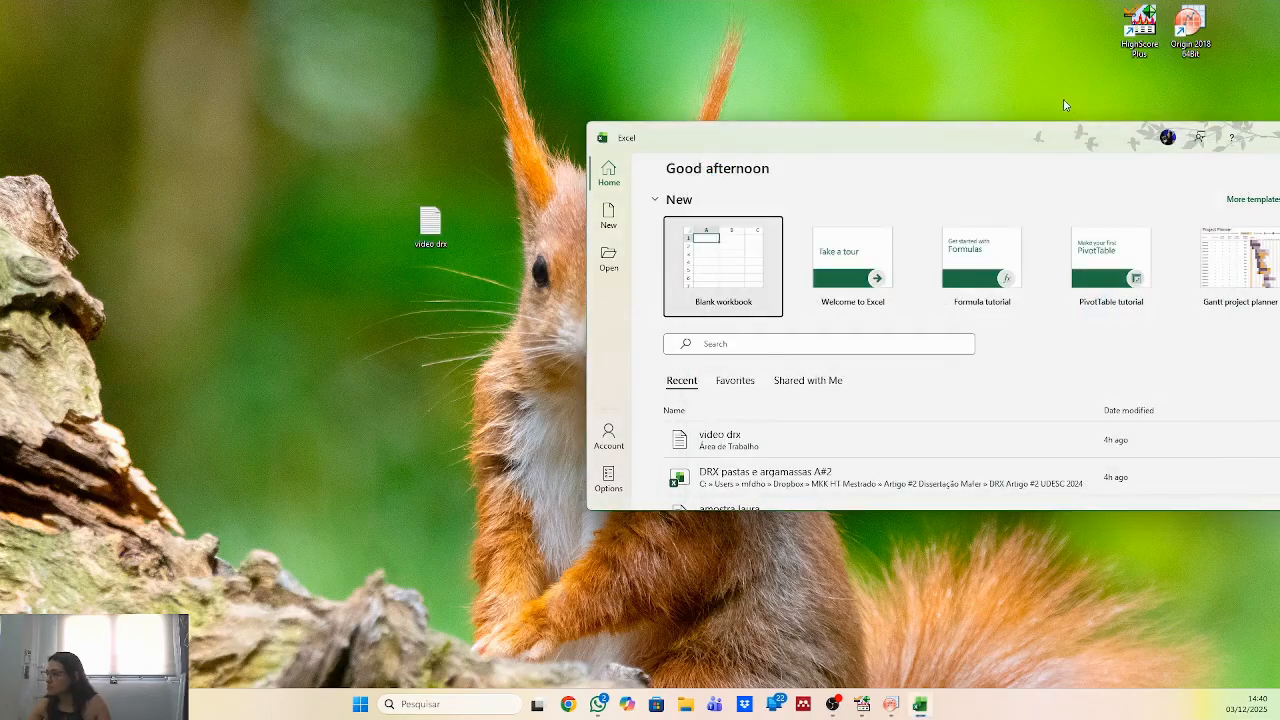
{"action": "left_click_drag", "start_coordinate": [1020, 145], "coordinate": [892, 127]}
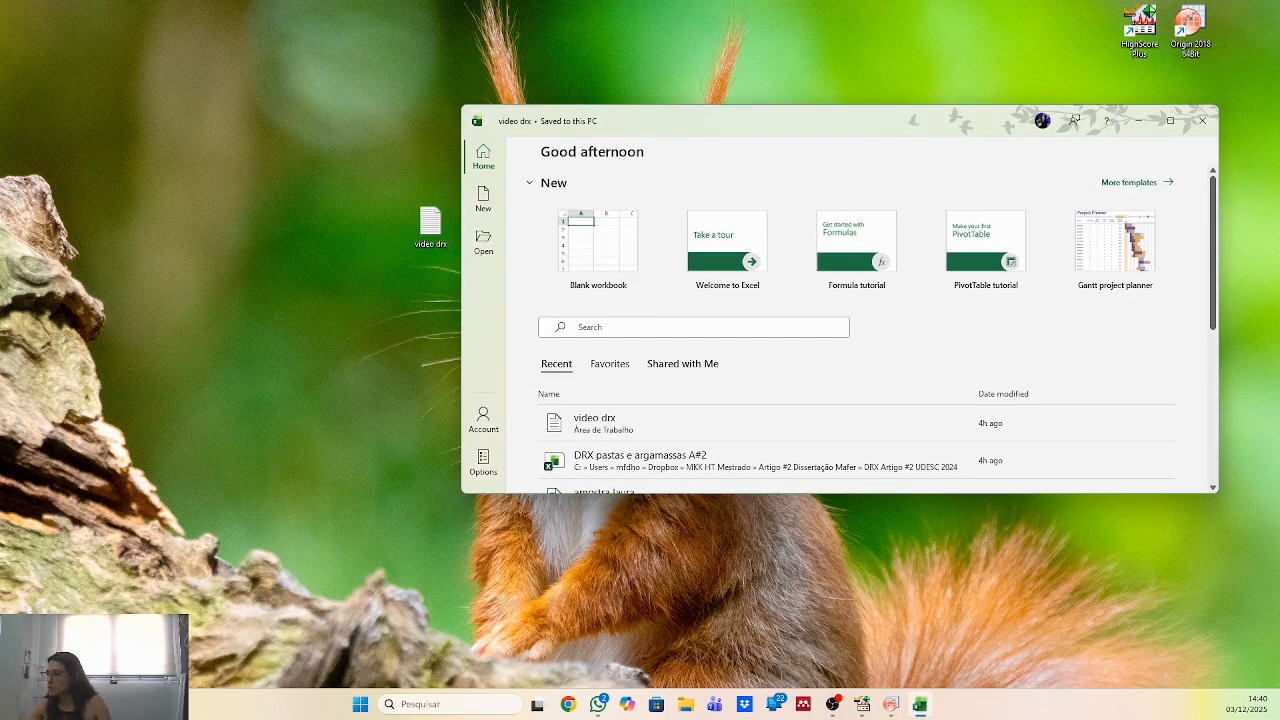
{"action": "left_click", "coordinate": [1170, 121]}
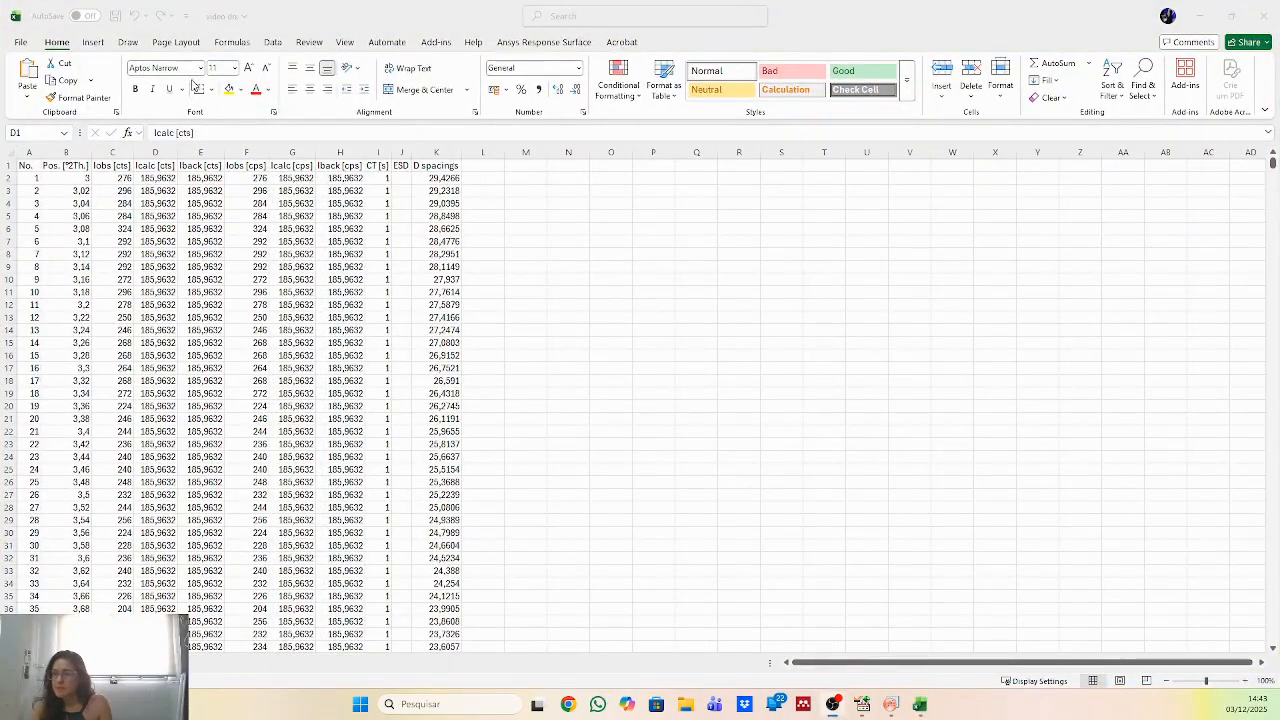
Delete the No. column and all columns from Iback [cts] through D spacings.
{"action": "mouse_move", "coordinate": [155, 152]}
{"action": "left_mouse_down"}
{"action": "mouse_move", "coordinate": [119, 150]}
{"action": "mouse_move", "coordinate": [160, 148]}
{"action": "left_mouse_up"}
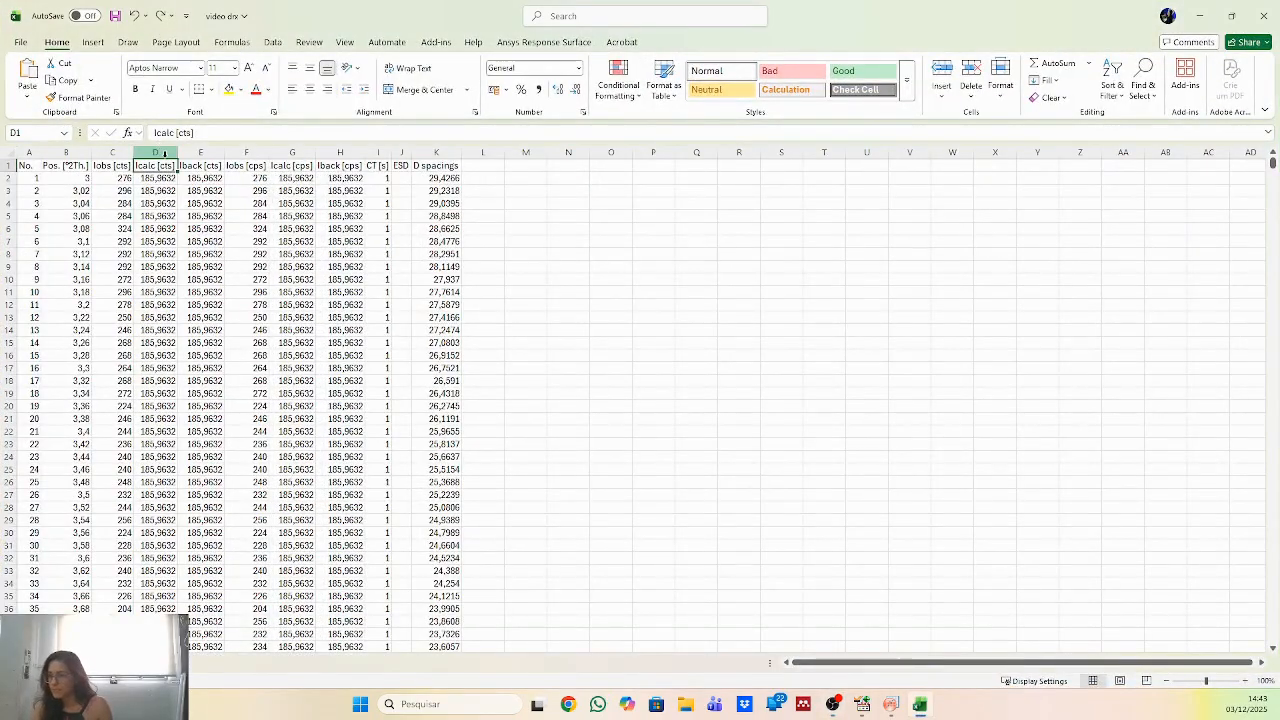
{"action": "left_click", "coordinate": [29, 152]}
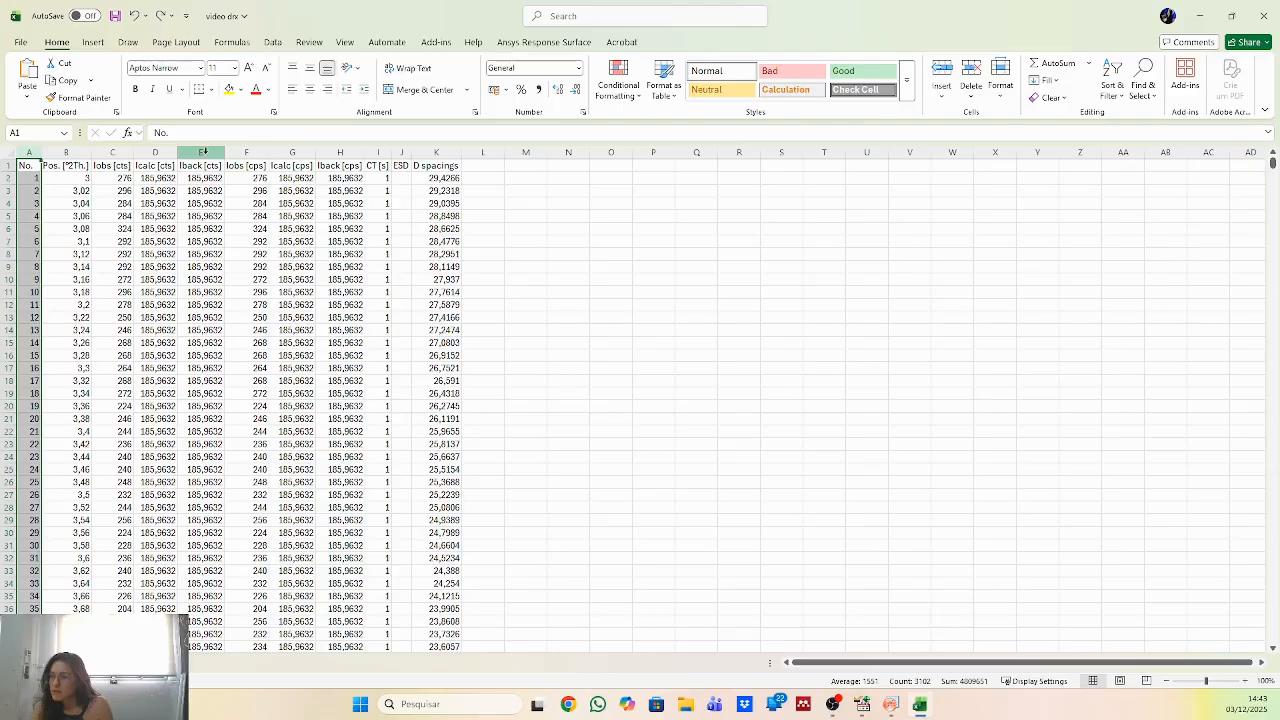
{"action": "left_click_drag", "start_coordinate": [193, 148], "coordinate": [430, 155]}
{"action": "right_click", "coordinate": [430, 157]}
{"action": "left_click", "coordinate": [470, 304]}
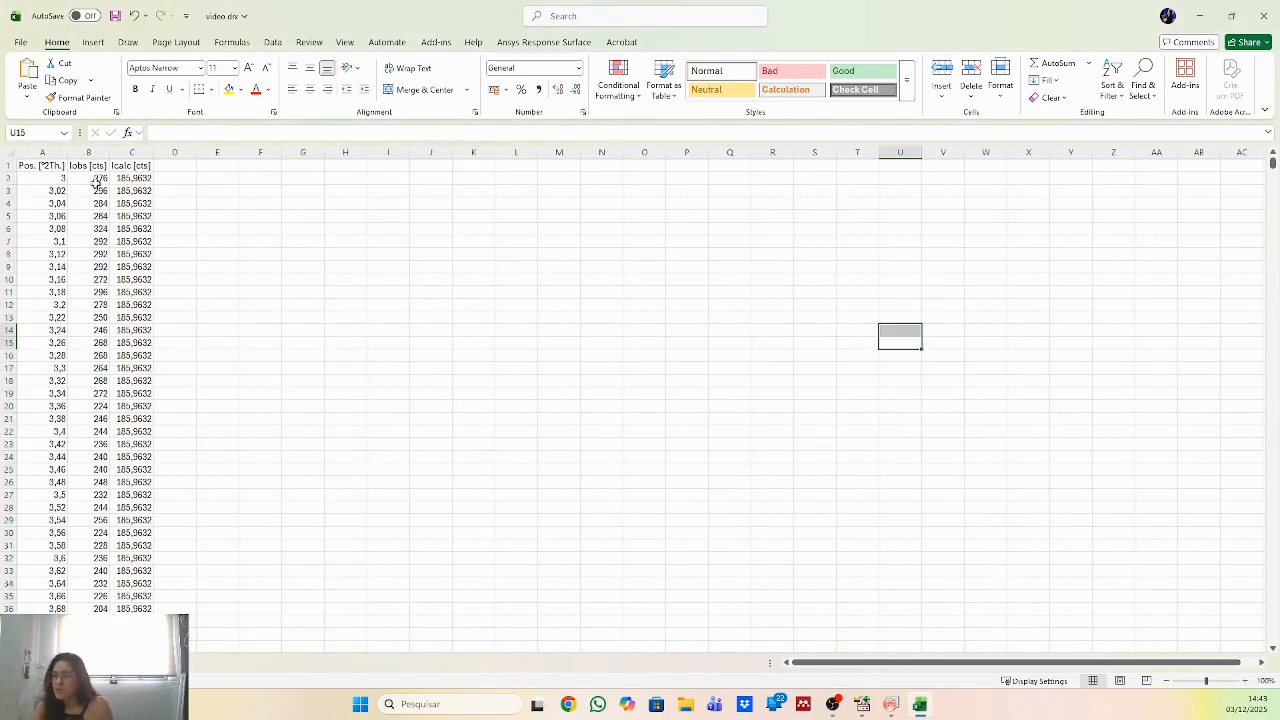
Copy all Pos. [°2Th.] and Iobs [cts] values without their headings into columns A and B of Origin's Book1, starting at row 1.
{"action": "left_click", "coordinate": [40, 180]}
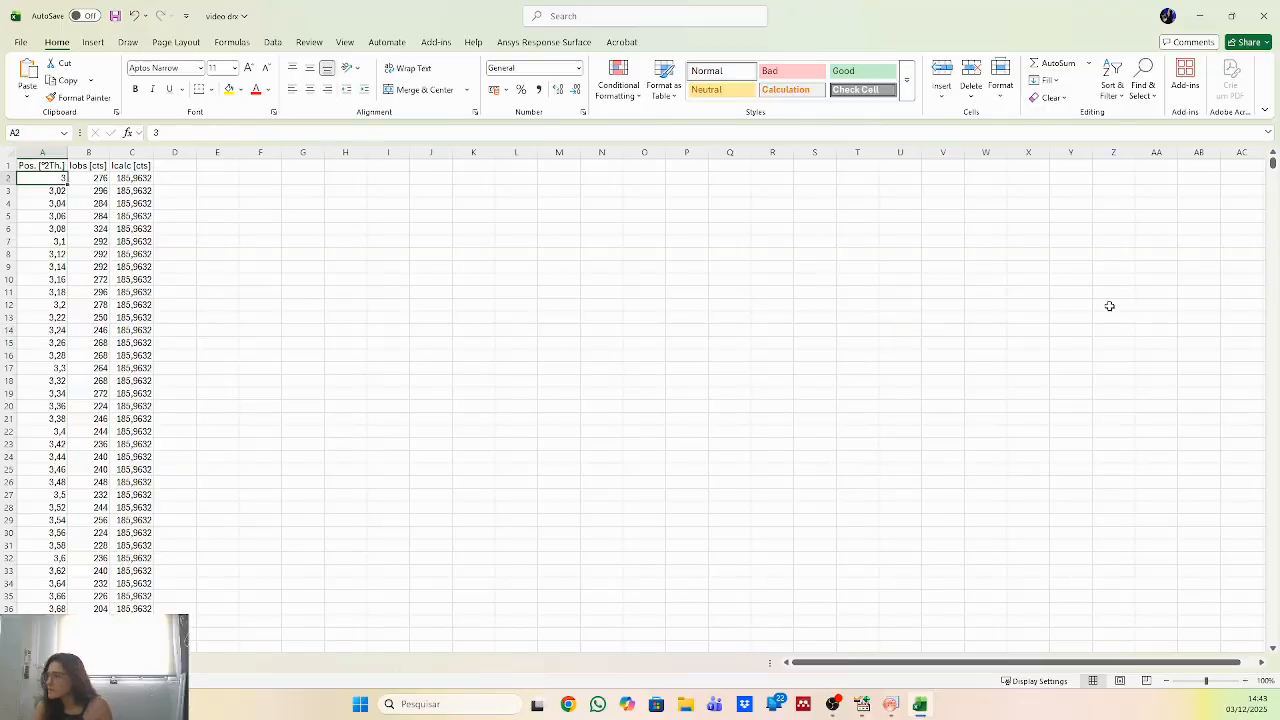
{"action": "left_click_drag", "start_coordinate": [45, 181], "coordinate": [105, 357]}
{"action": "left_click_drag", "start_coordinate": [95, 685], "coordinate": [100, 604]}
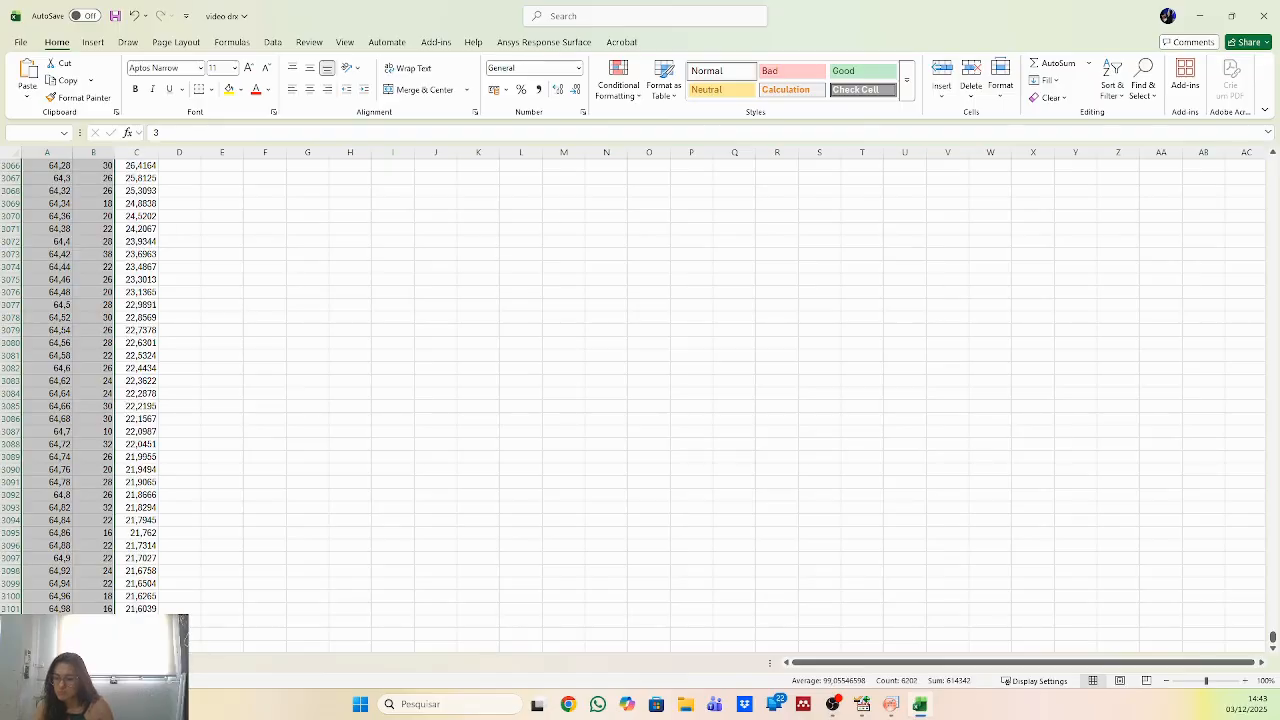
{"action": "key", "text": "ctrl+c"}
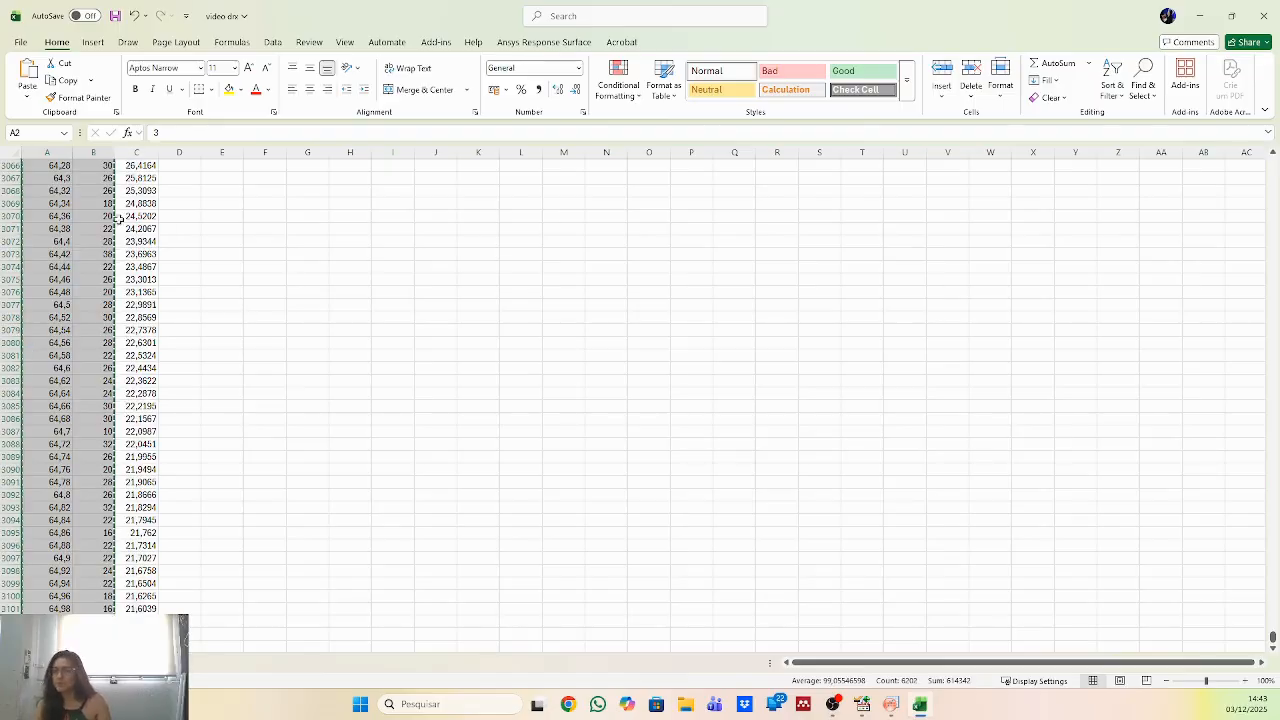
{"action": "left_click", "coordinate": [916, 705]}
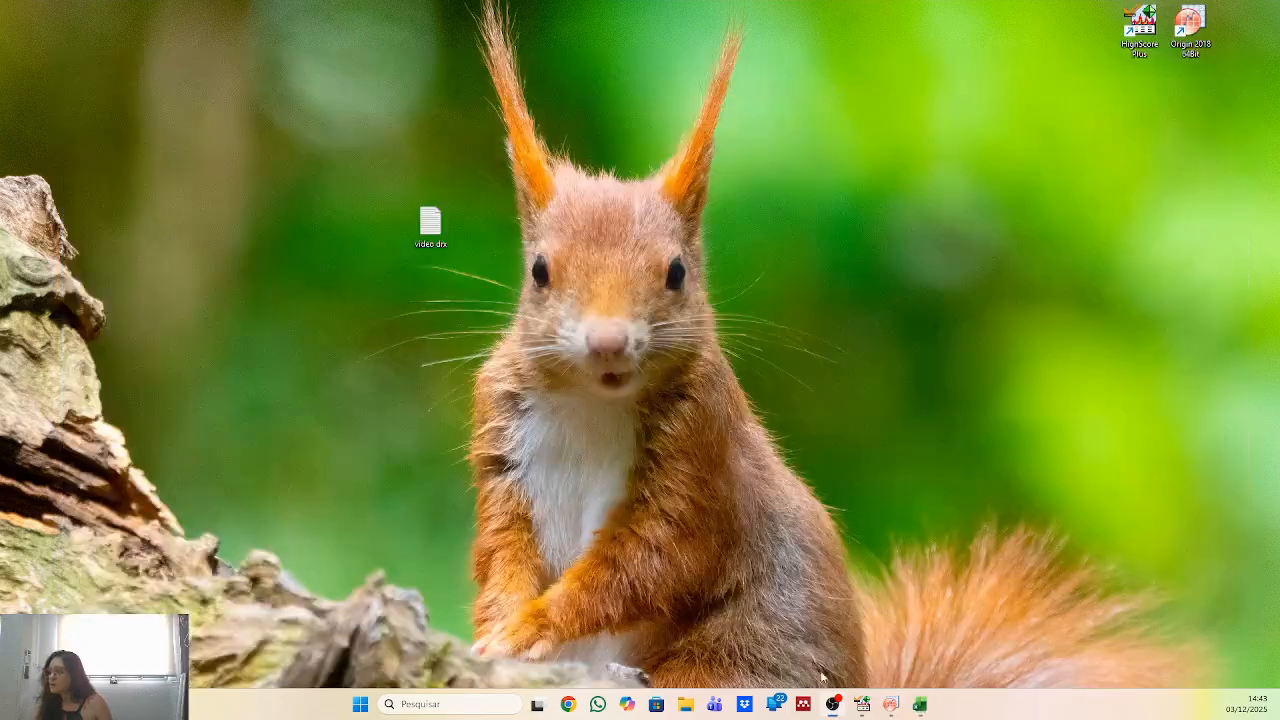
{"action": "left_click", "coordinate": [890, 704]}
{"action": "left_click", "coordinate": [240, 173]}
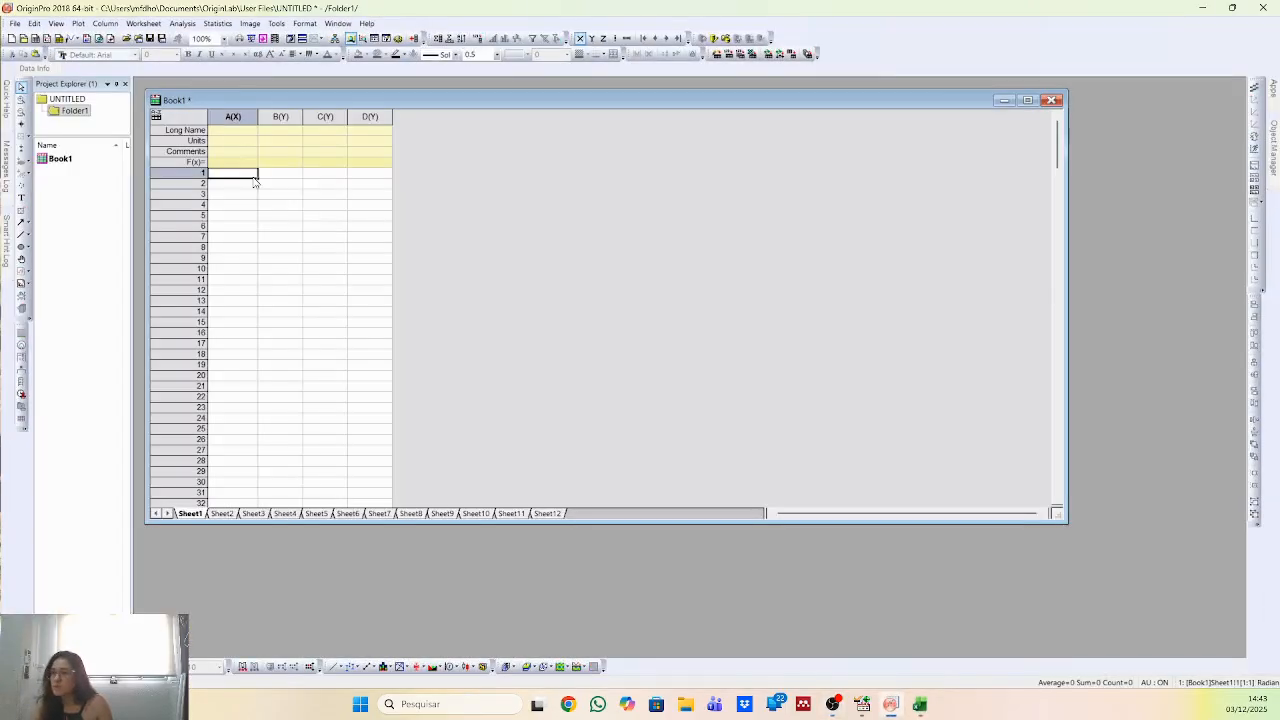
{"action": "key", "text": "ctrl+v"}
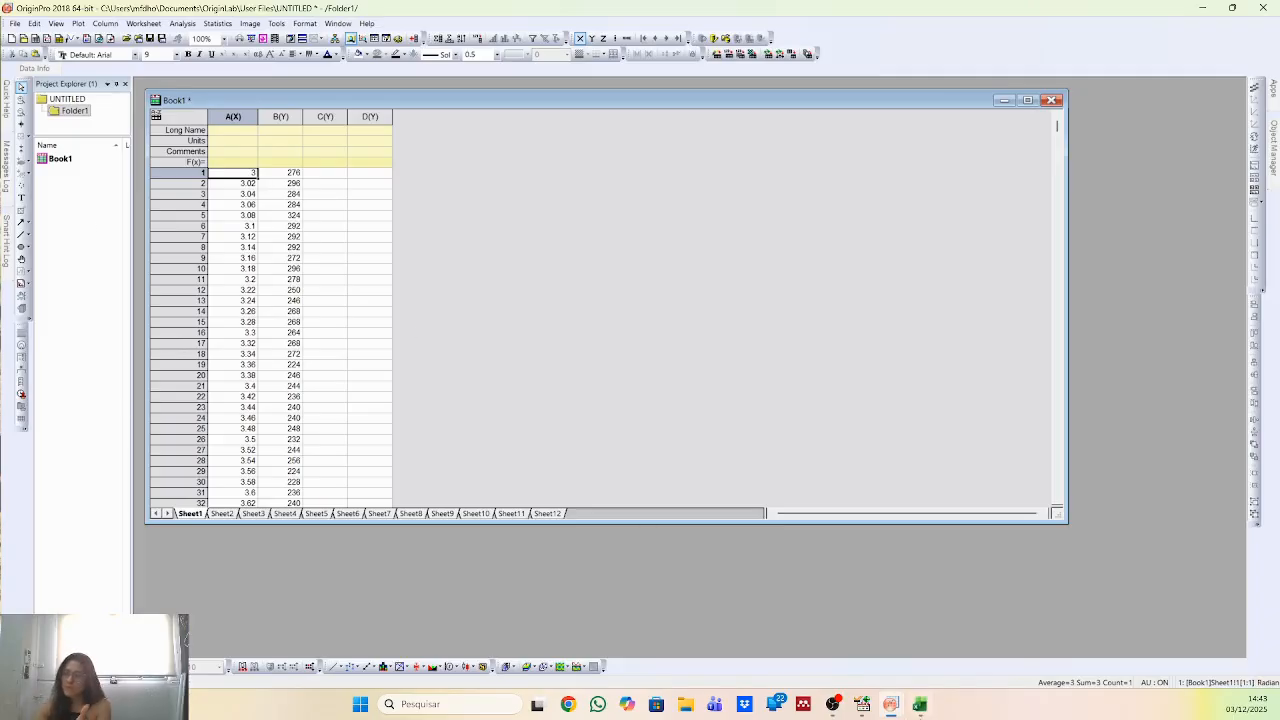
Copy the Pos. [°2Th.] and Iobs [cts] headings from Excel into the Long Name cells of columns A and B in Origin.
{"action": "left_click", "coordinate": [920, 704]}
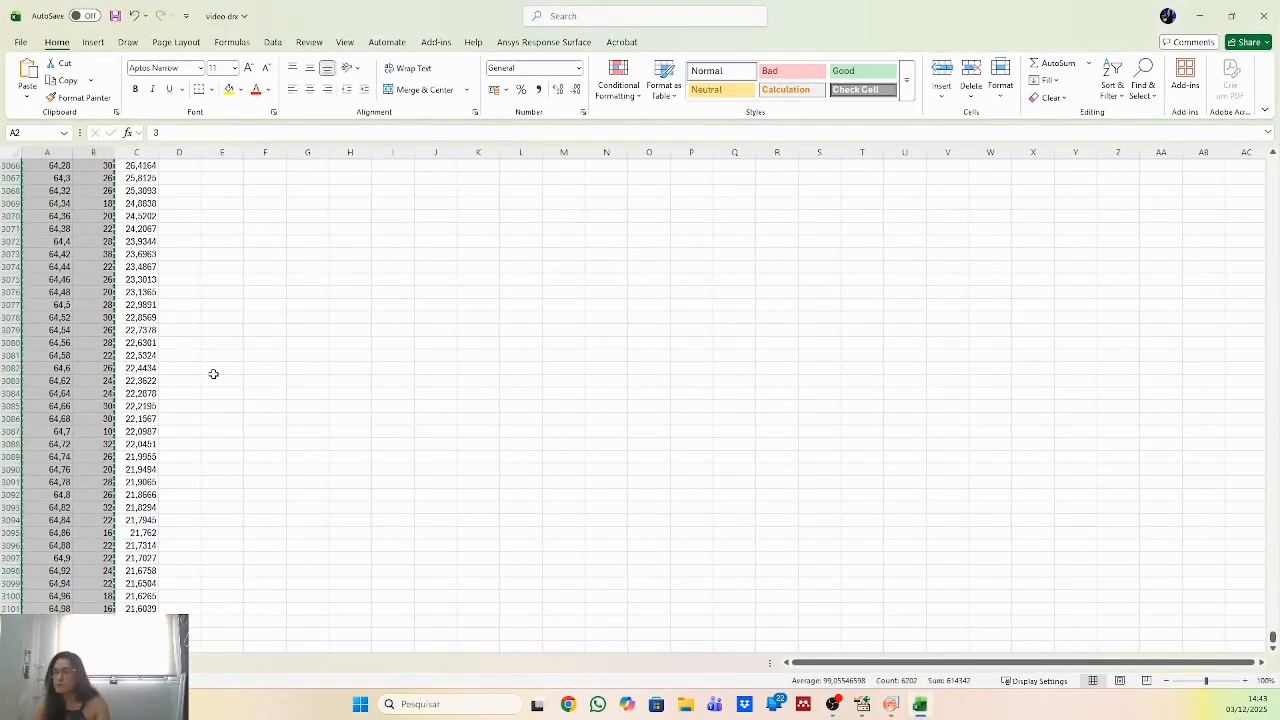
{"action": "left_click_drag", "start_coordinate": [1272, 635], "coordinate": [1266, 167]}
{"action": "left_click_drag", "start_coordinate": [48, 166], "coordinate": [77, 167]}
{"action": "left_click", "coordinate": [891, 704]}
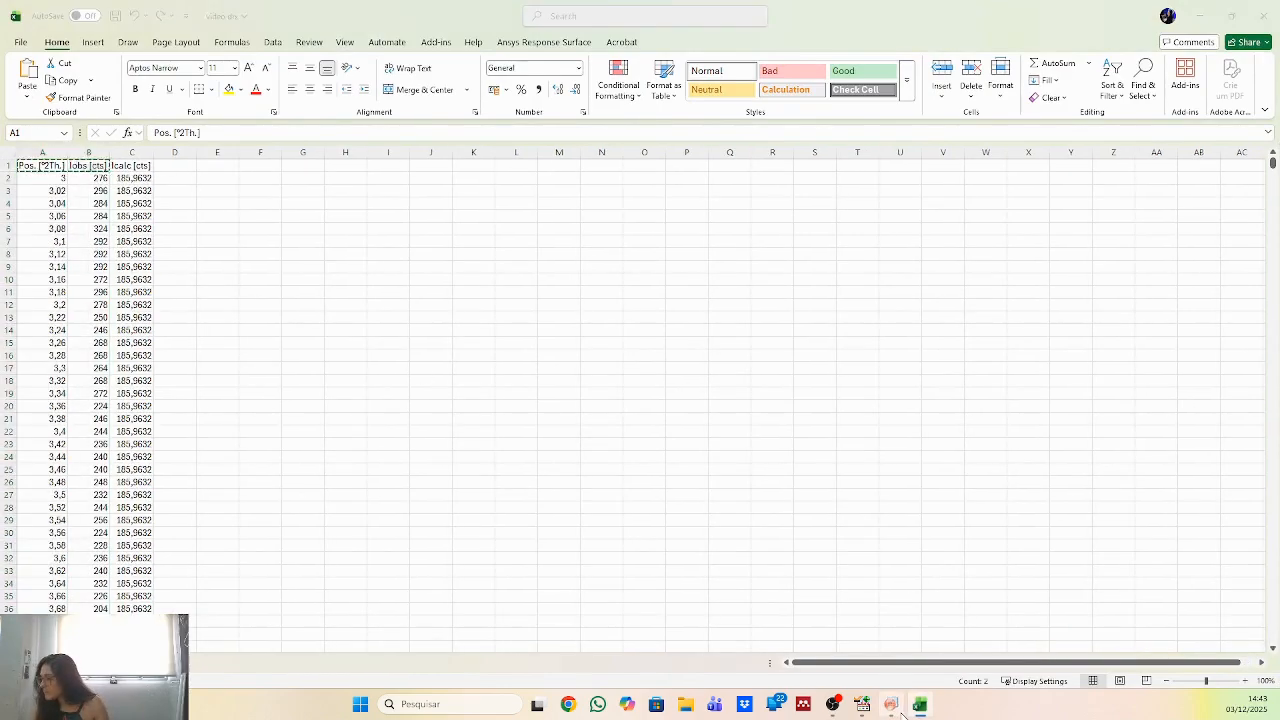
{"action": "left_click", "coordinate": [214, 131]}
{"action": "key", "text": "ctrl+v"}
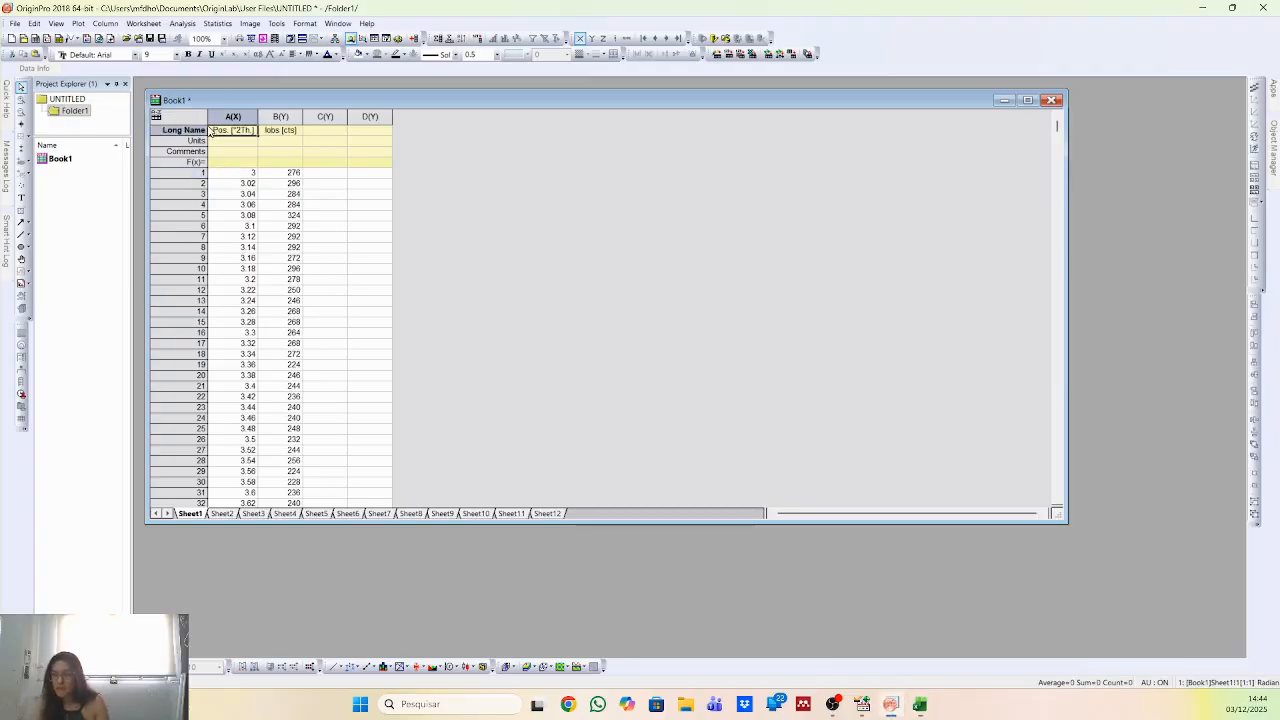
Check the axis designation of the position and intensity columns in Book1.
{"action": "left_click", "coordinate": [226, 117]}
{"action": "left_click", "coordinate": [275, 115]}
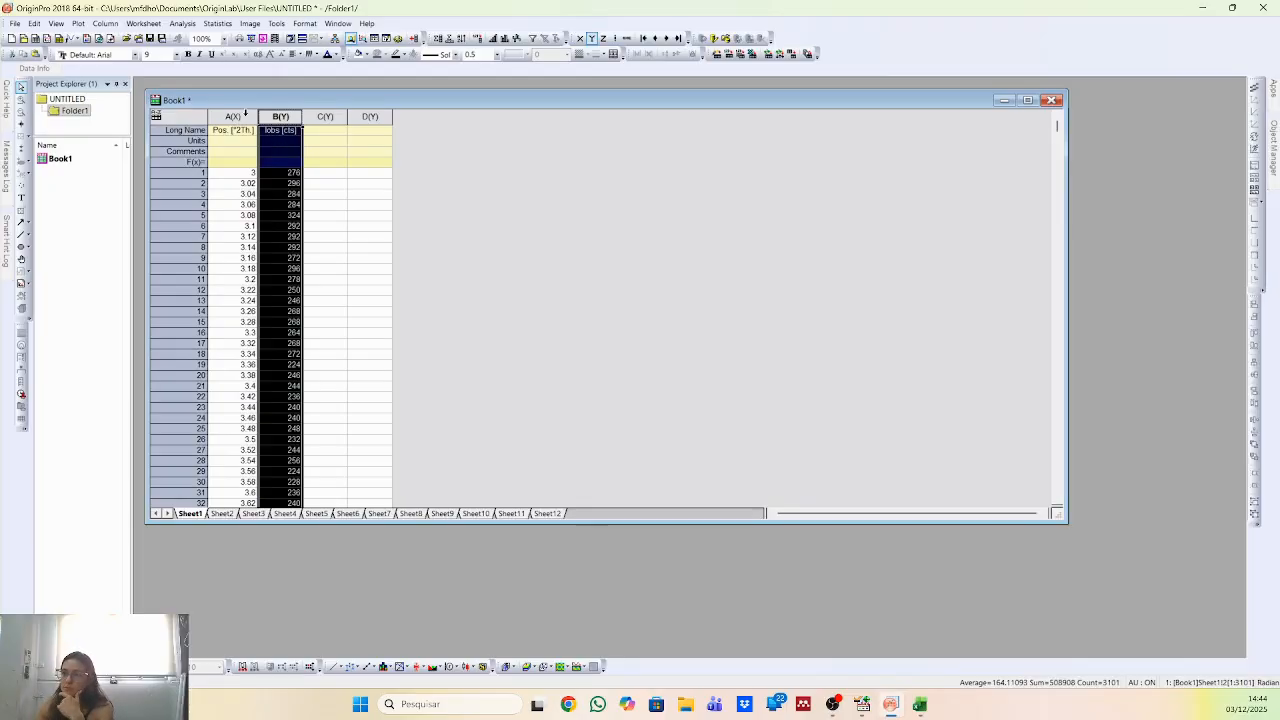
{"action": "left_click", "coordinate": [245, 117]}
{"action": "right_click", "coordinate": [247, 117]}
{"action": "mouse_move", "coordinate": [291, 186]}
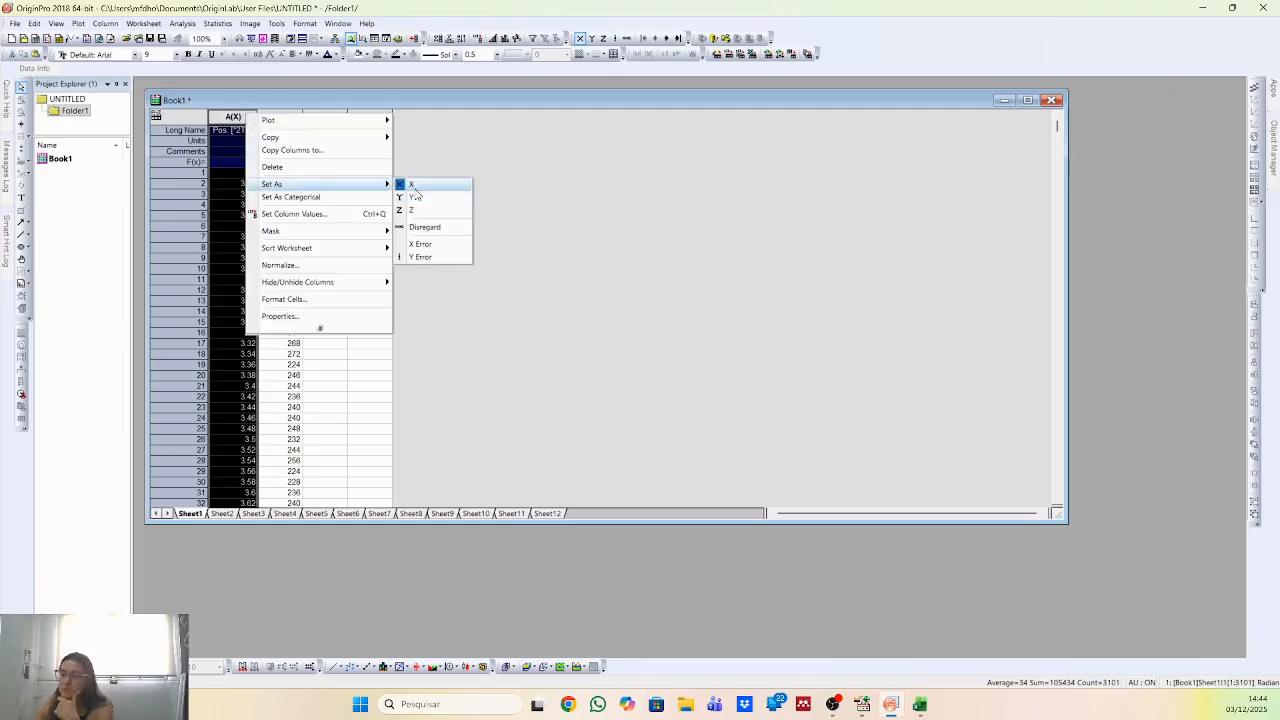
{"action": "left_click", "coordinate": [225, 122]}
Delete the empty columns C and D from the Book1 worksheet.
{"action": "left_click_drag", "start_coordinate": [308, 117], "coordinate": [352, 117]}
{"action": "right_click", "coordinate": [340, 116]}
{"action": "left_click", "coordinate": [382, 168]}
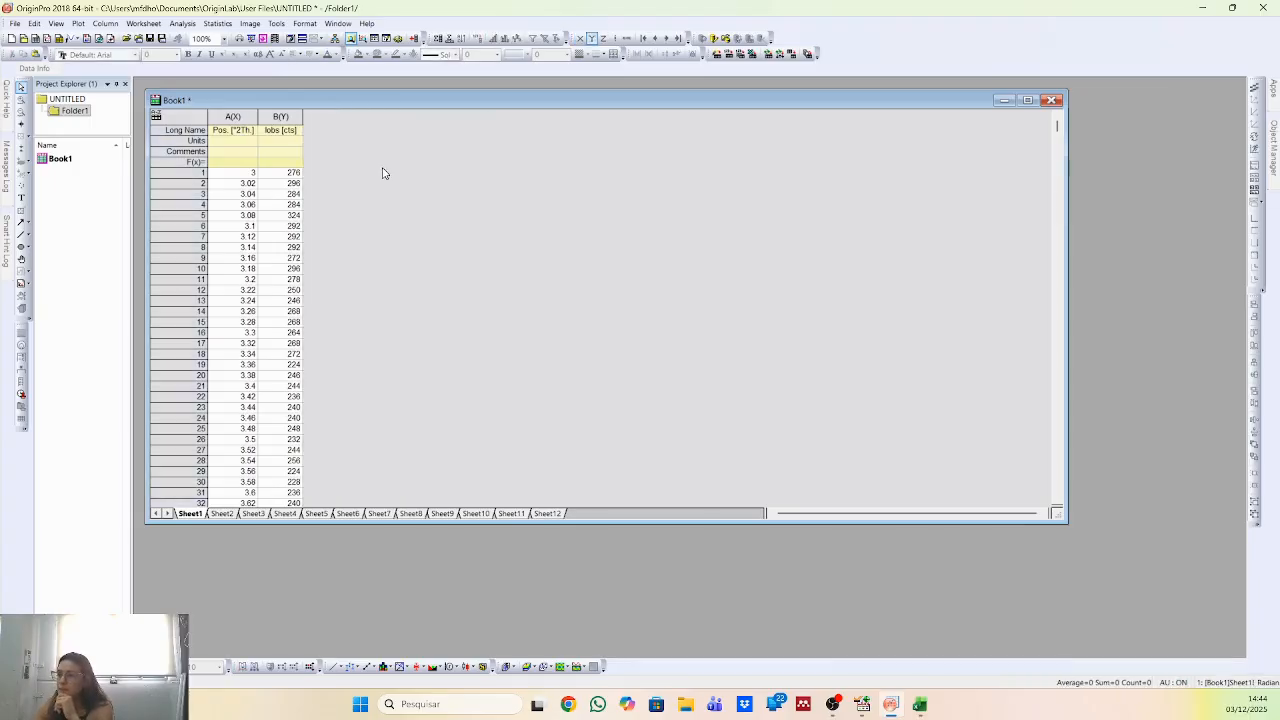
Normalize the Iobs [cts] column to [0, 1] with manual recalculation, outputting the result to a new column.
{"action": "left_click", "coordinate": [277, 117]}
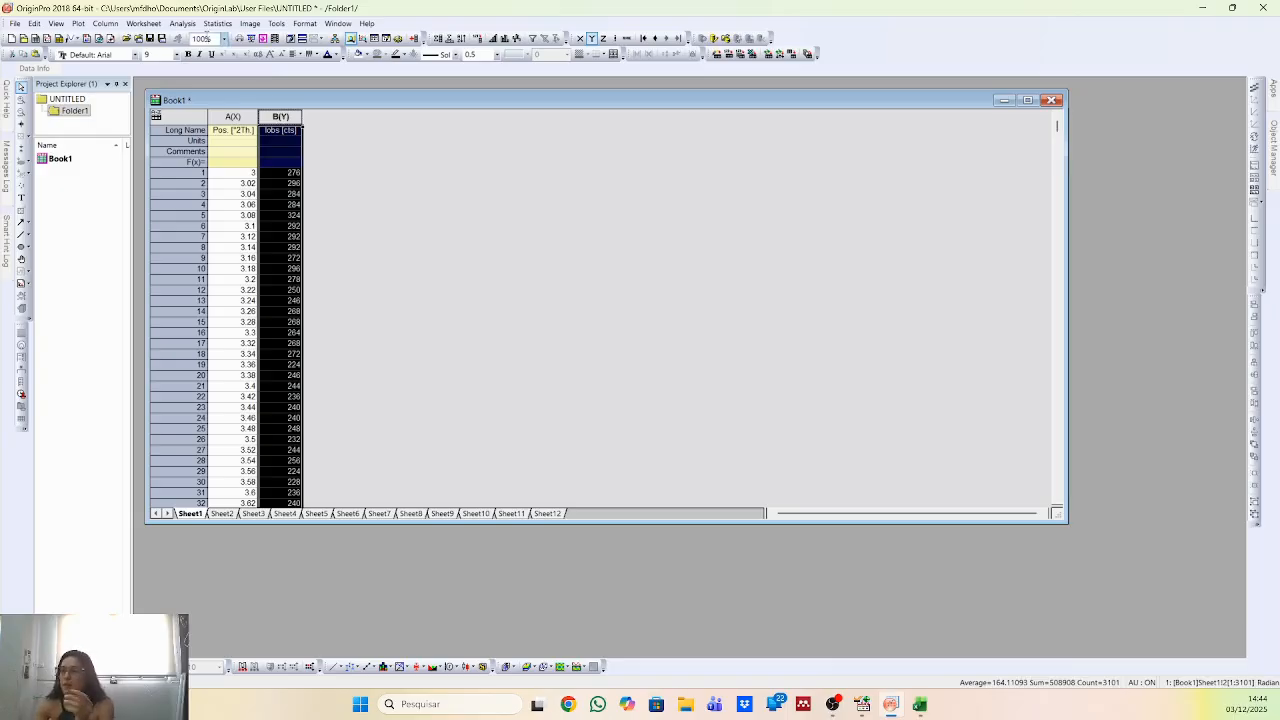
{"action": "left_click", "coordinate": [192, 26]}
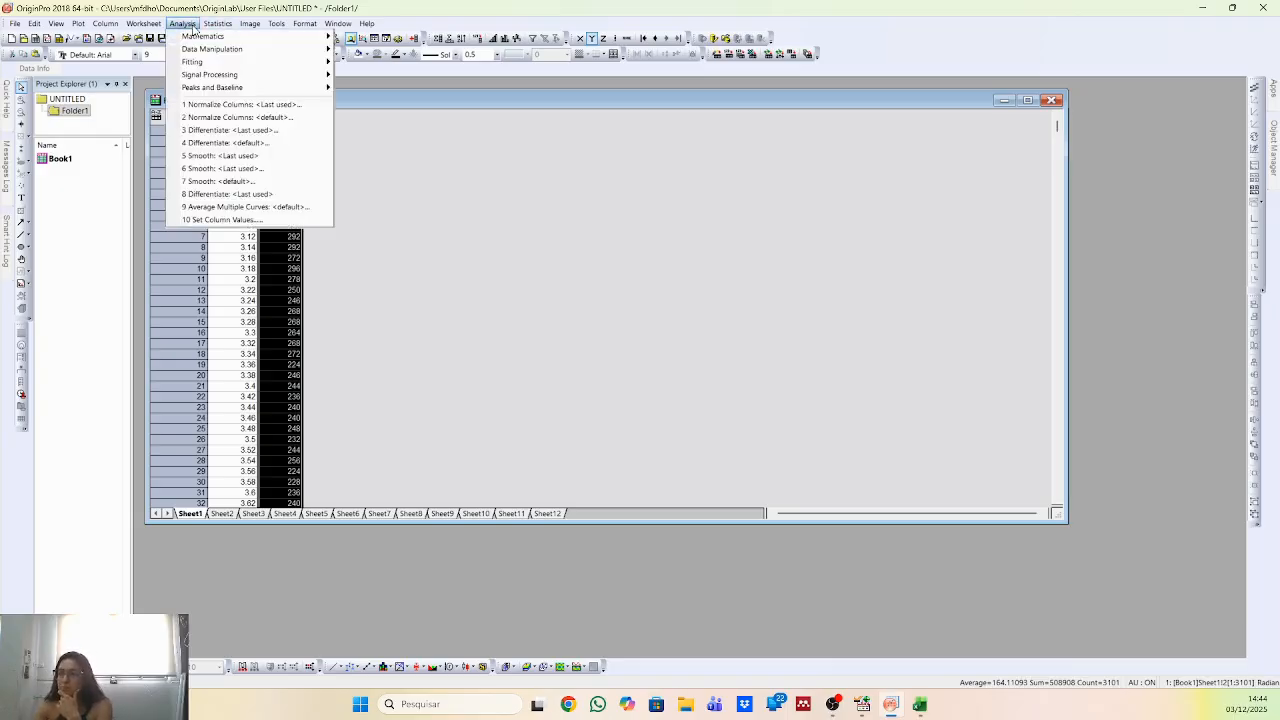
{"action": "mouse_move", "coordinate": [210, 36]}
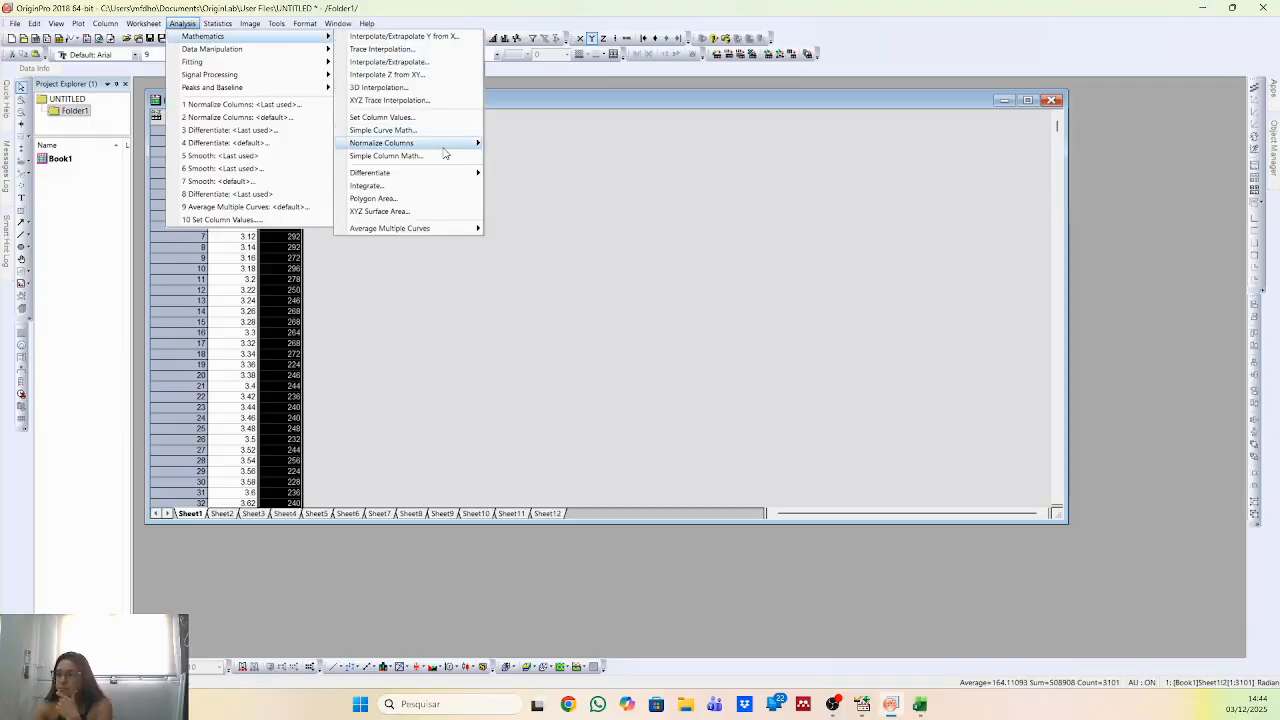
{"action": "mouse_move", "coordinate": [405, 143]}
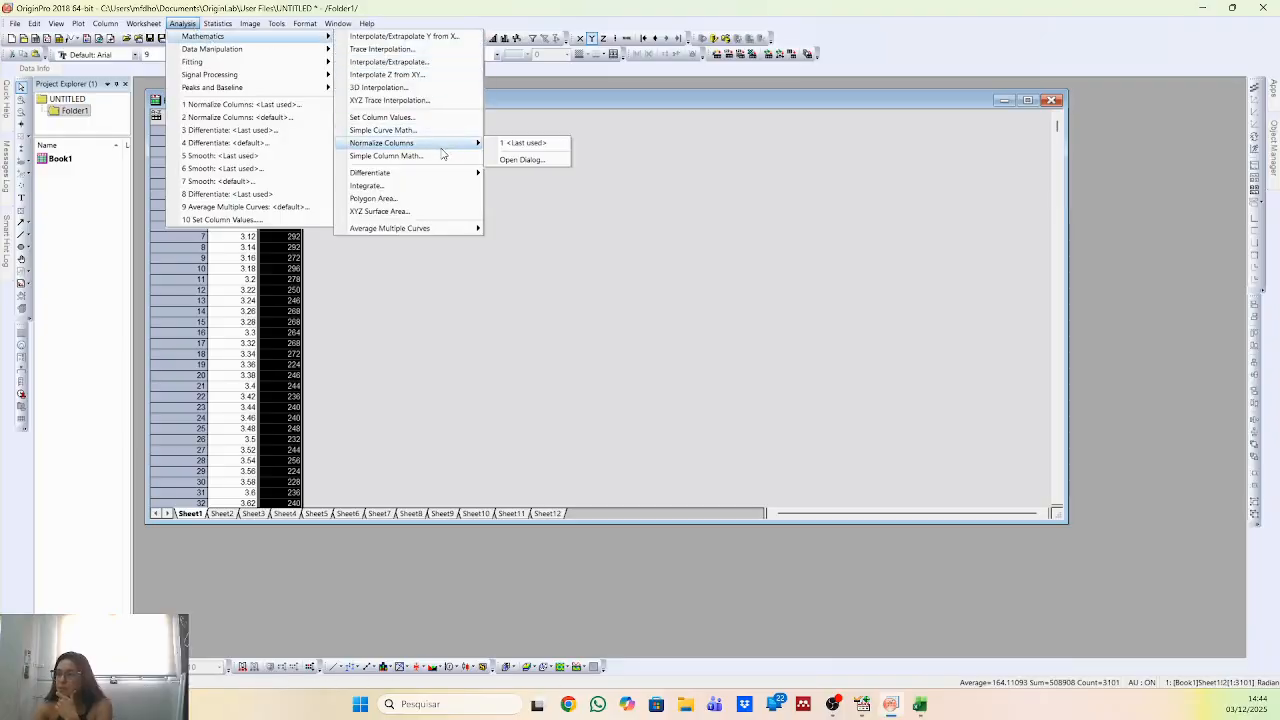
{"action": "left_click", "coordinate": [543, 161]}
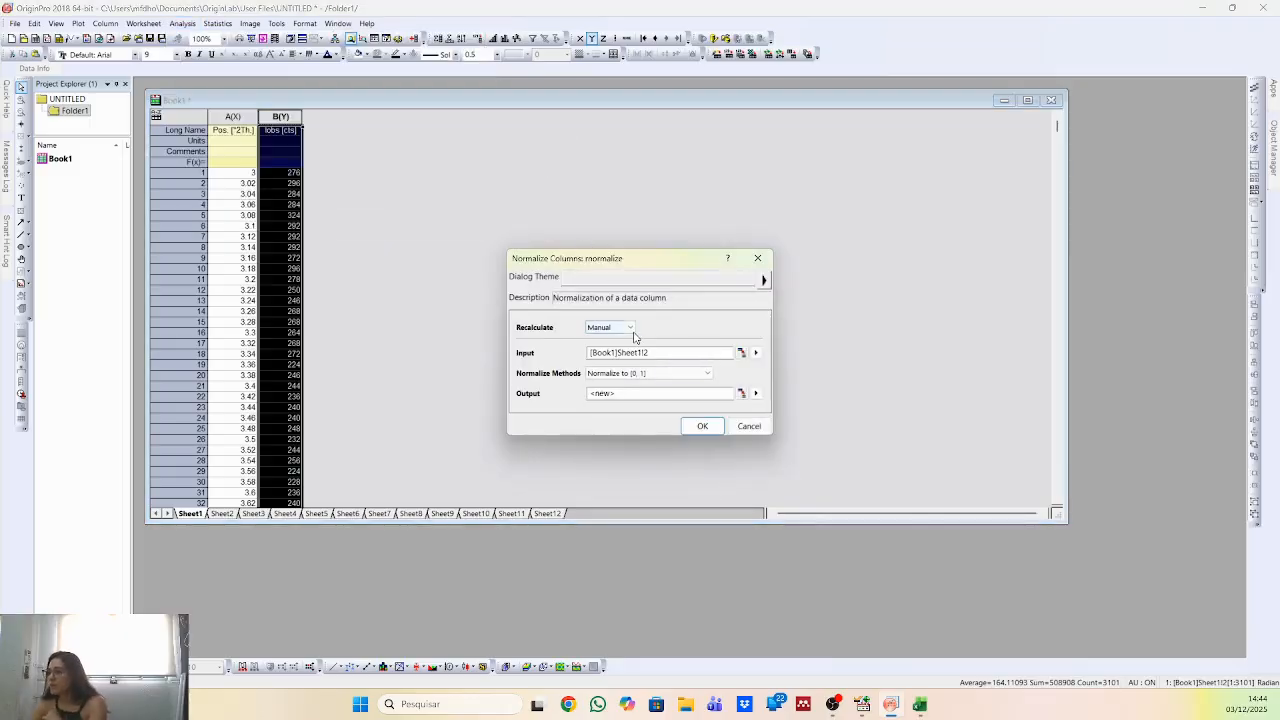
{"action": "left_click", "coordinate": [633, 333]}
{"action": "left_click", "coordinate": [696, 332]}
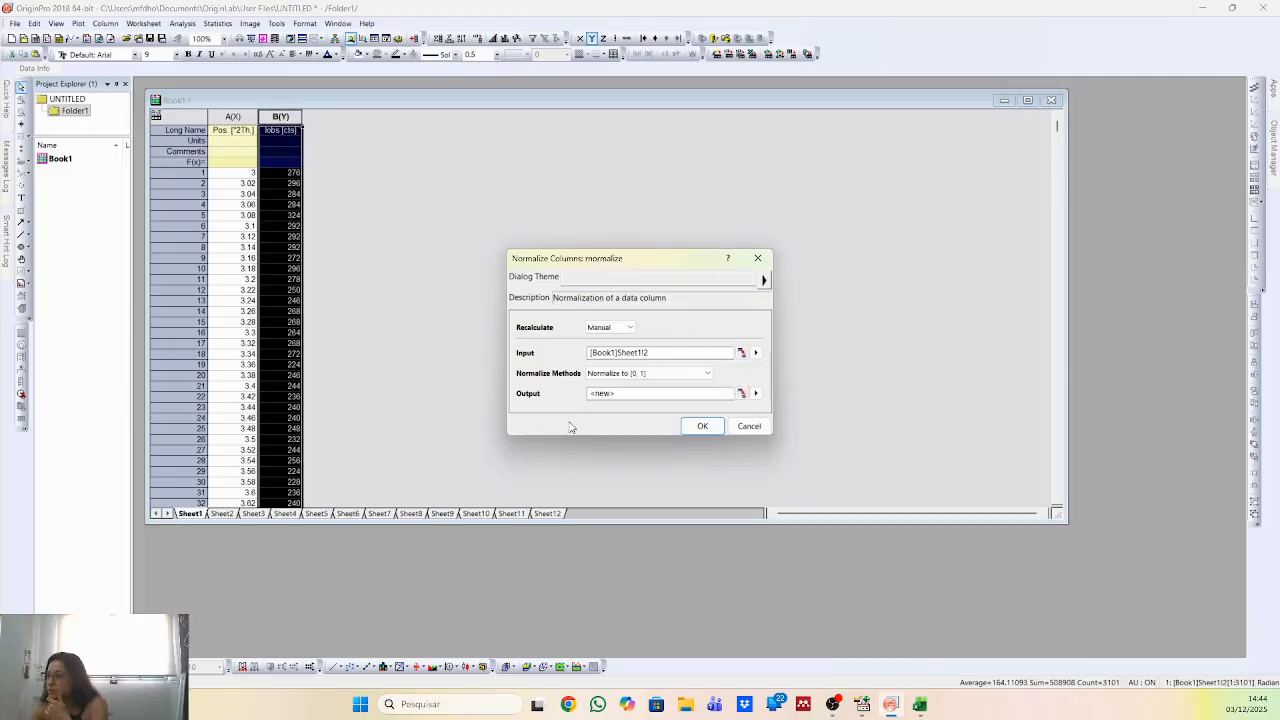
{"action": "left_click", "coordinate": [633, 393]}
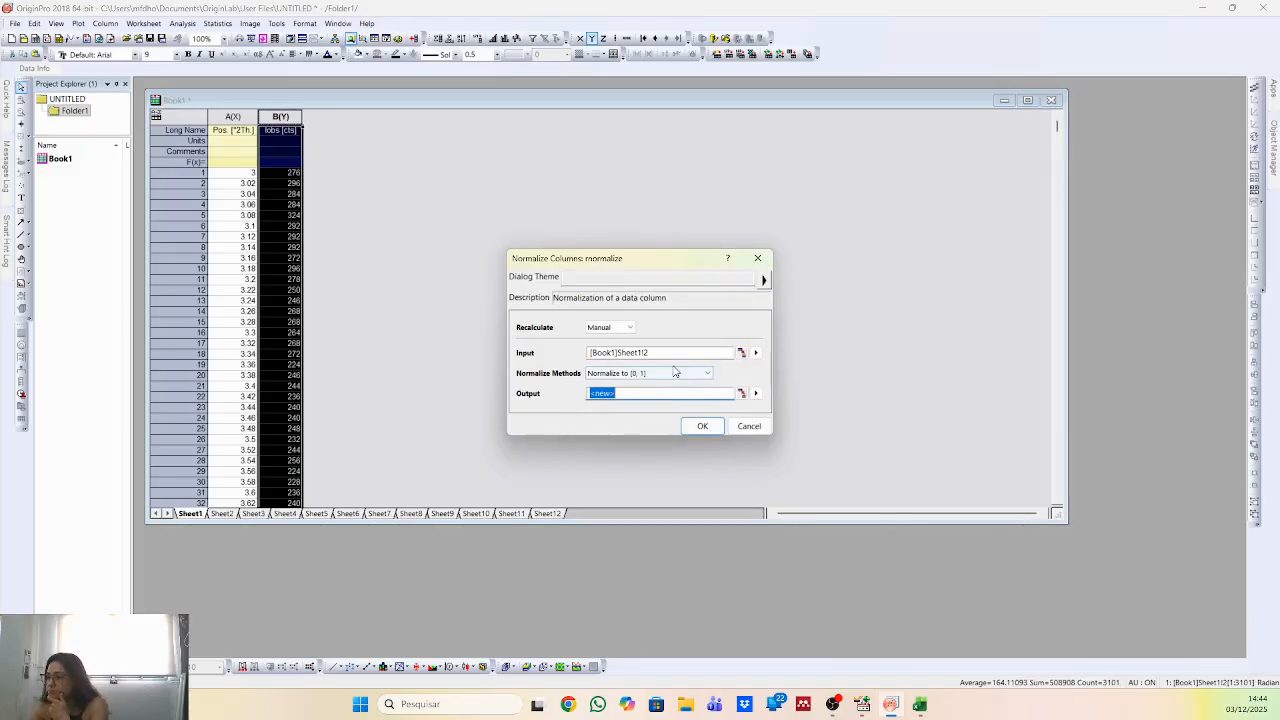
{"action": "left_click", "coordinate": [675, 372]}
{"action": "left_click", "coordinate": [738, 385]}
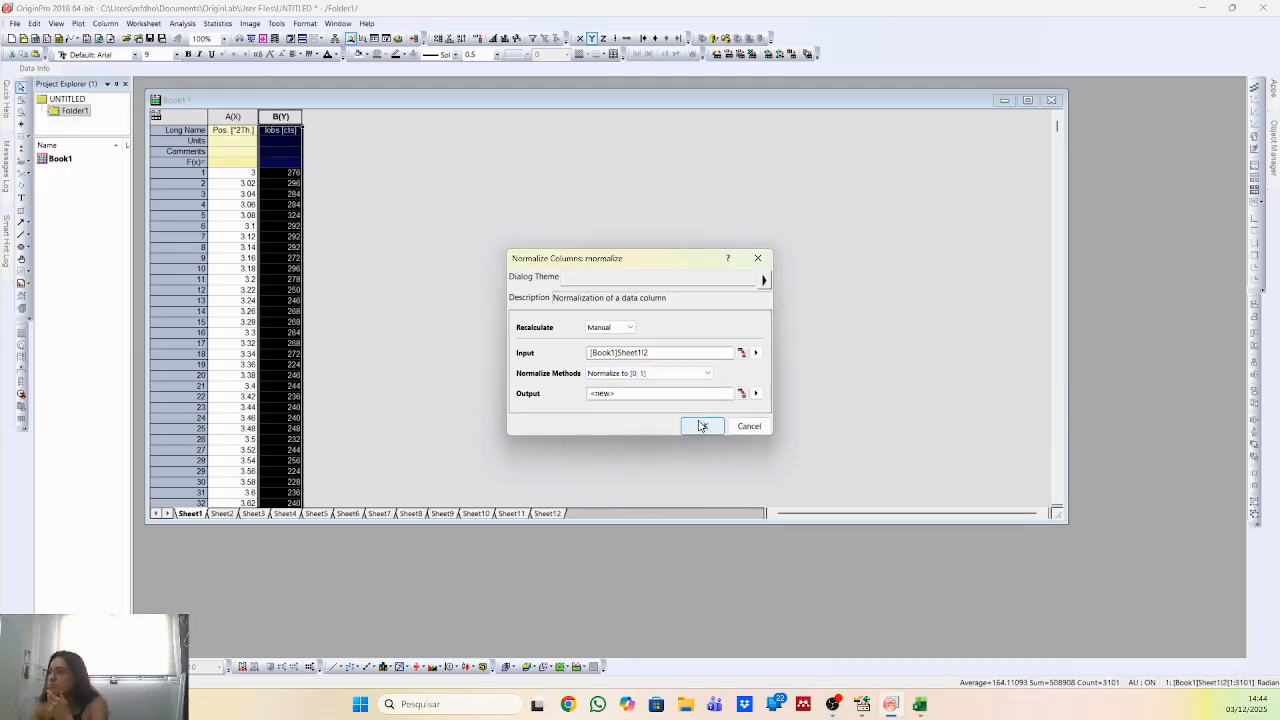
{"action": "left_click", "coordinate": [700, 426]}
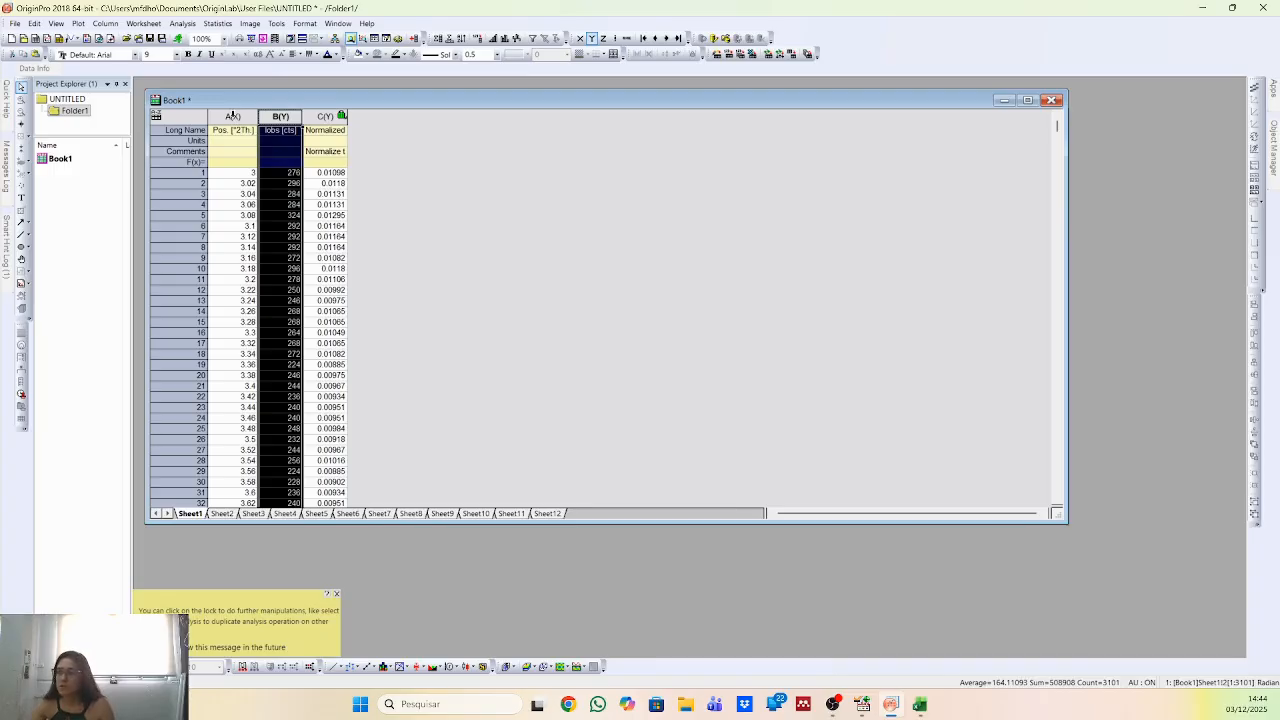
{"action": "left_click", "coordinate": [337, 596]}
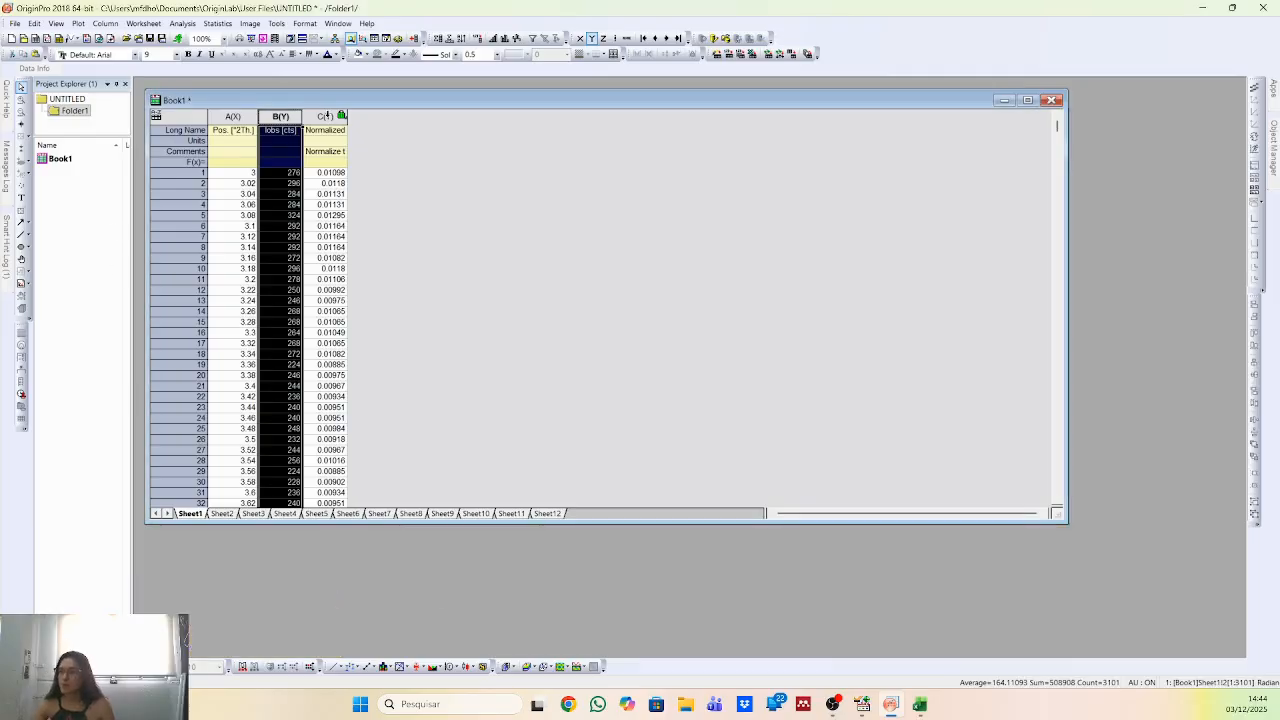
Plot the normalized intensity column against Pos. [°2Th.] as a line graph and delete the graph's legend.
{"action": "left_click", "coordinate": [326, 116]}
{"action": "left_click", "coordinate": [242, 117]}
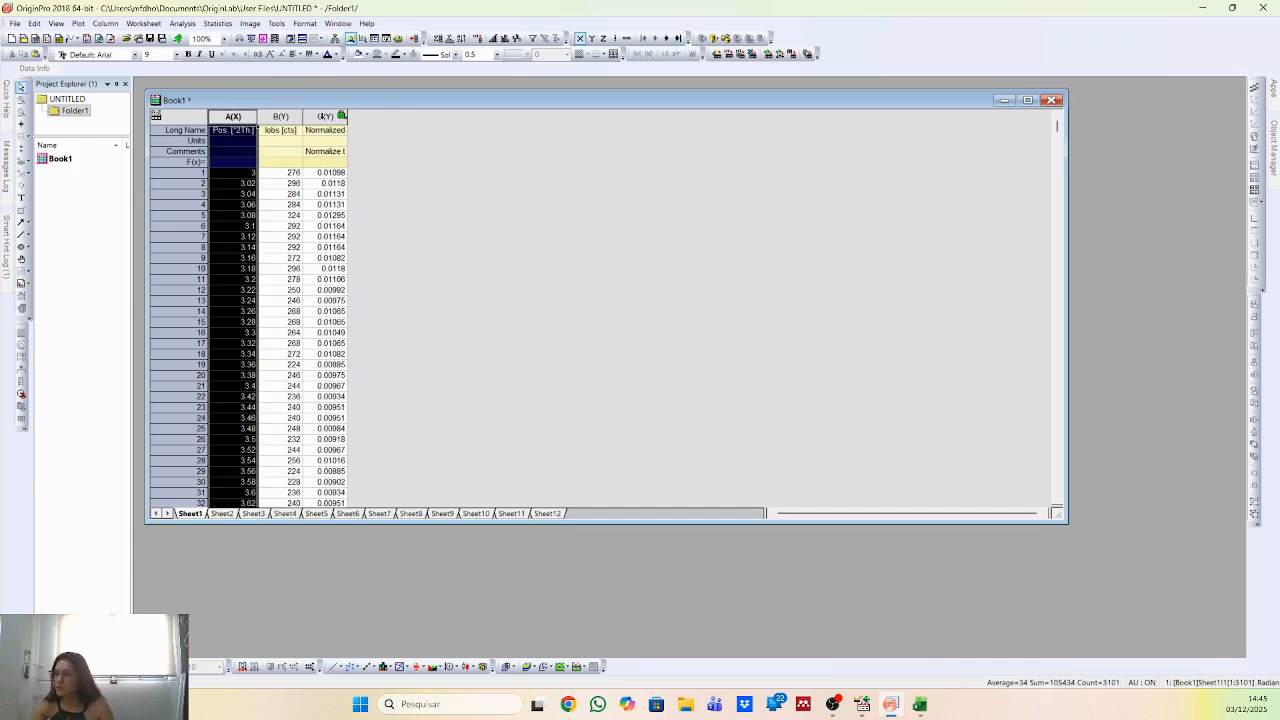
{"action": "left_click", "coordinate": [328, 117]}
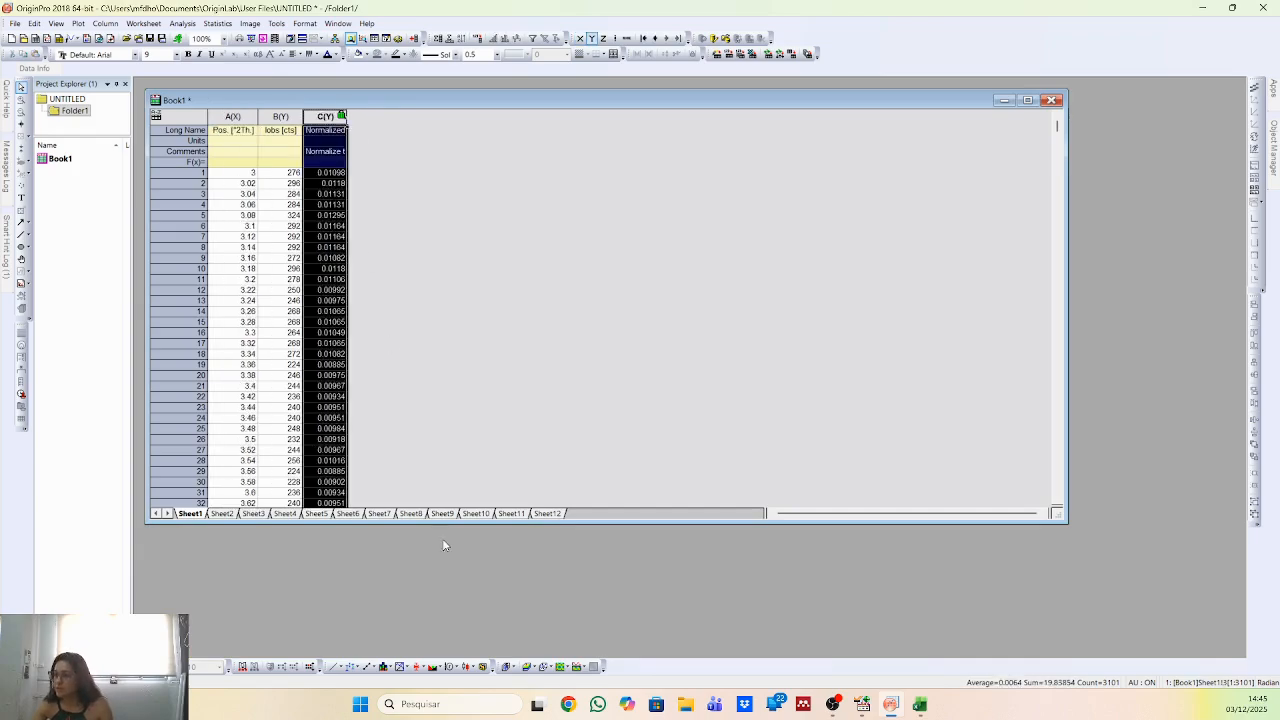
{"action": "left_click", "coordinate": [331, 666]}
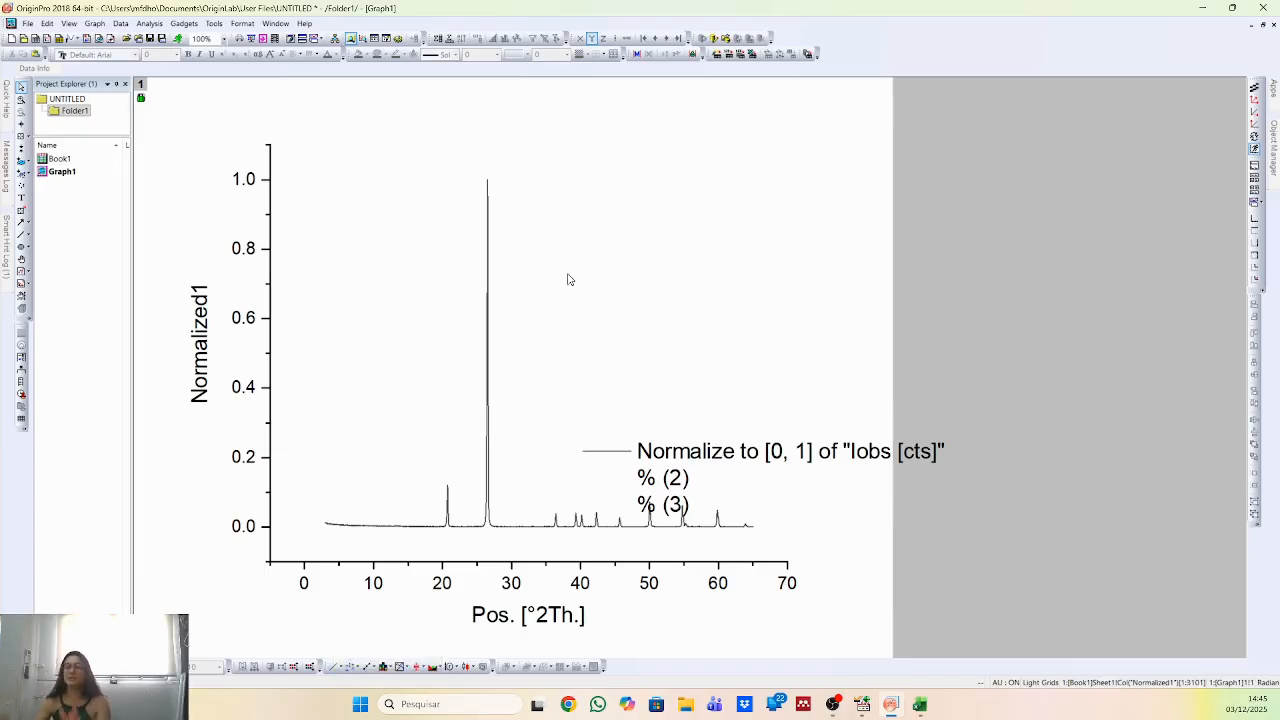
{"action": "left_click", "coordinate": [791, 459]}
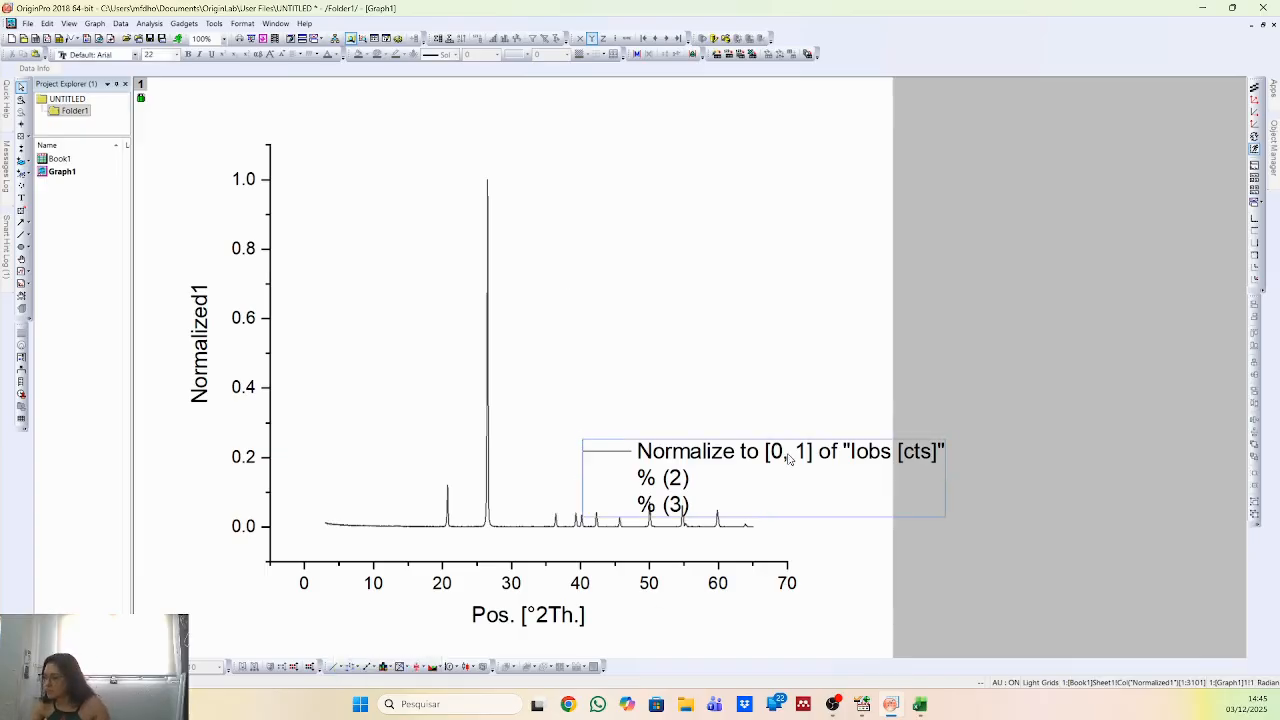
{"action": "key", "text": "Delete"}
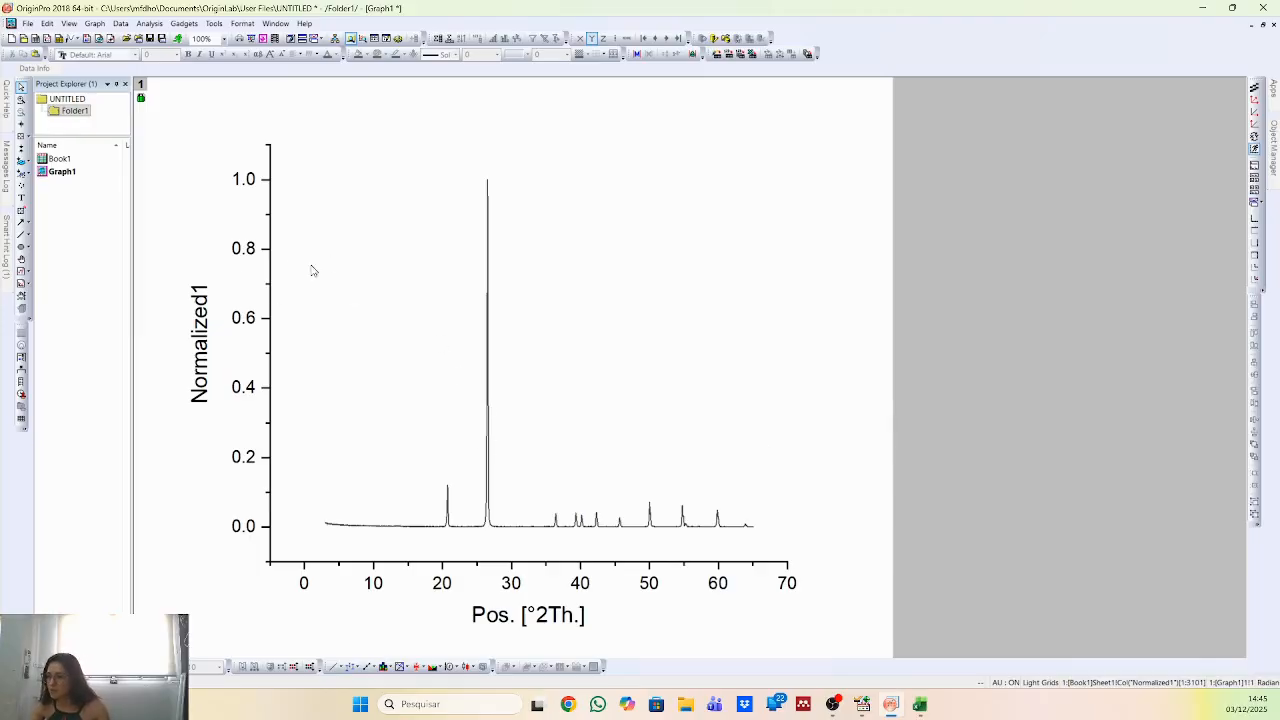
Set the graph's horizontal axis scale to run from 10 to 65.
{"action": "left_click", "coordinate": [363, 566]}
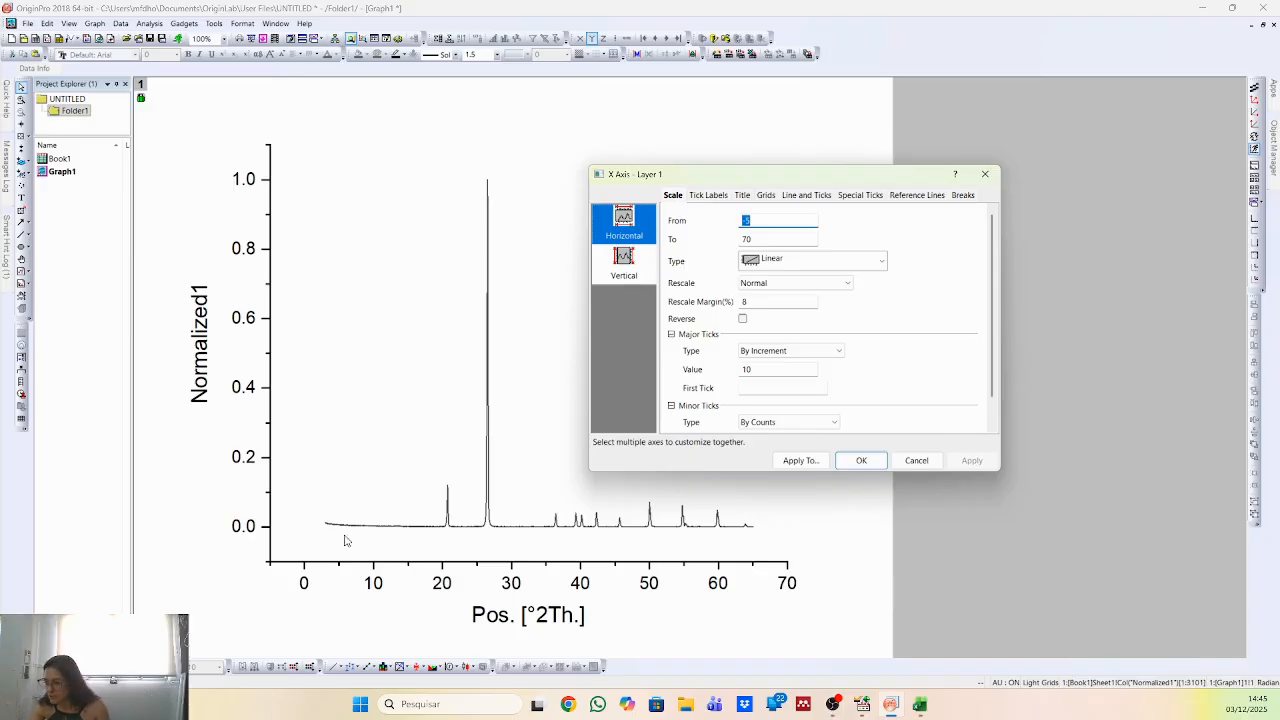
{"action": "type", "text": "10"}
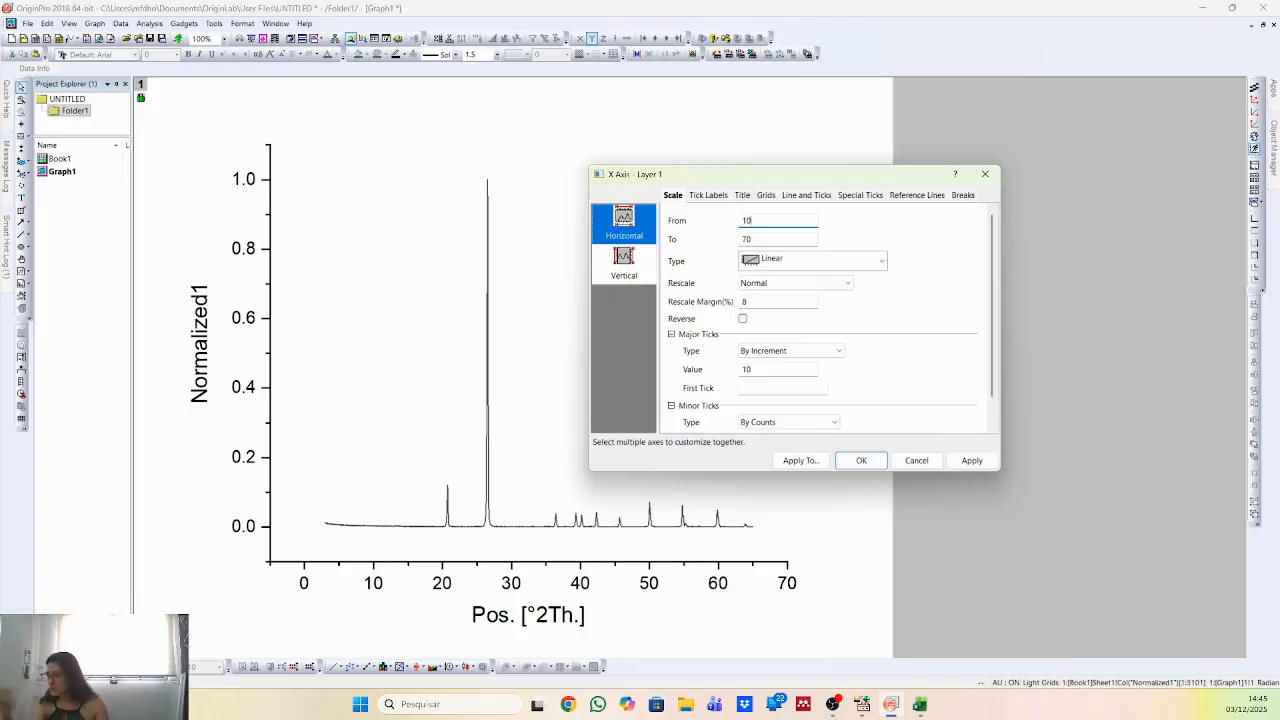
{"action": "key", "text": "Tab"}
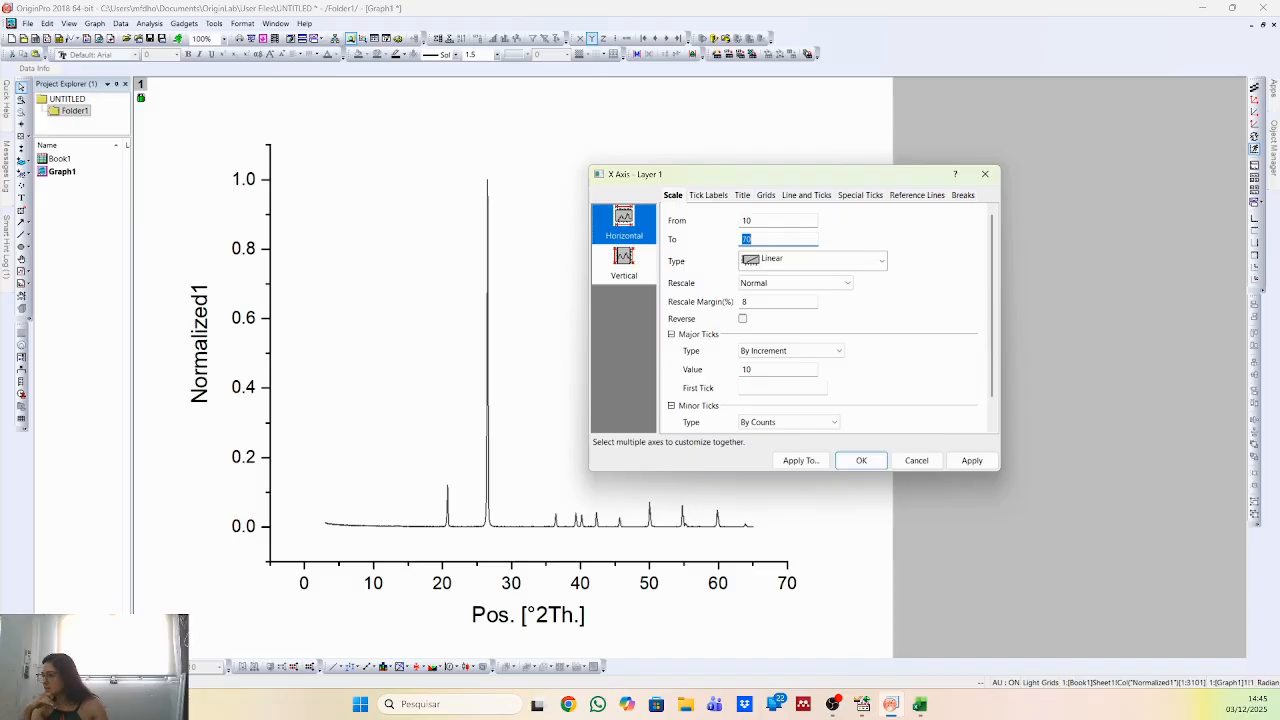
{"action": "type", "text": "65"}
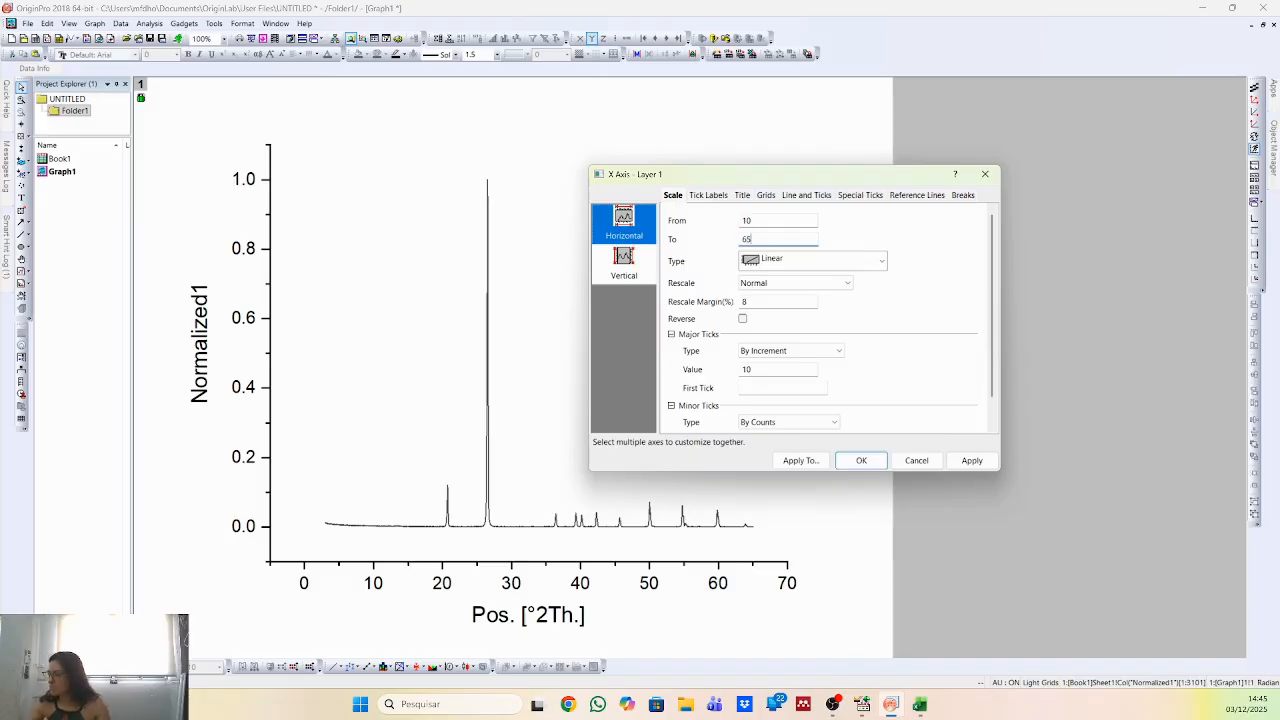
{"action": "left_click", "coordinate": [971, 460]}
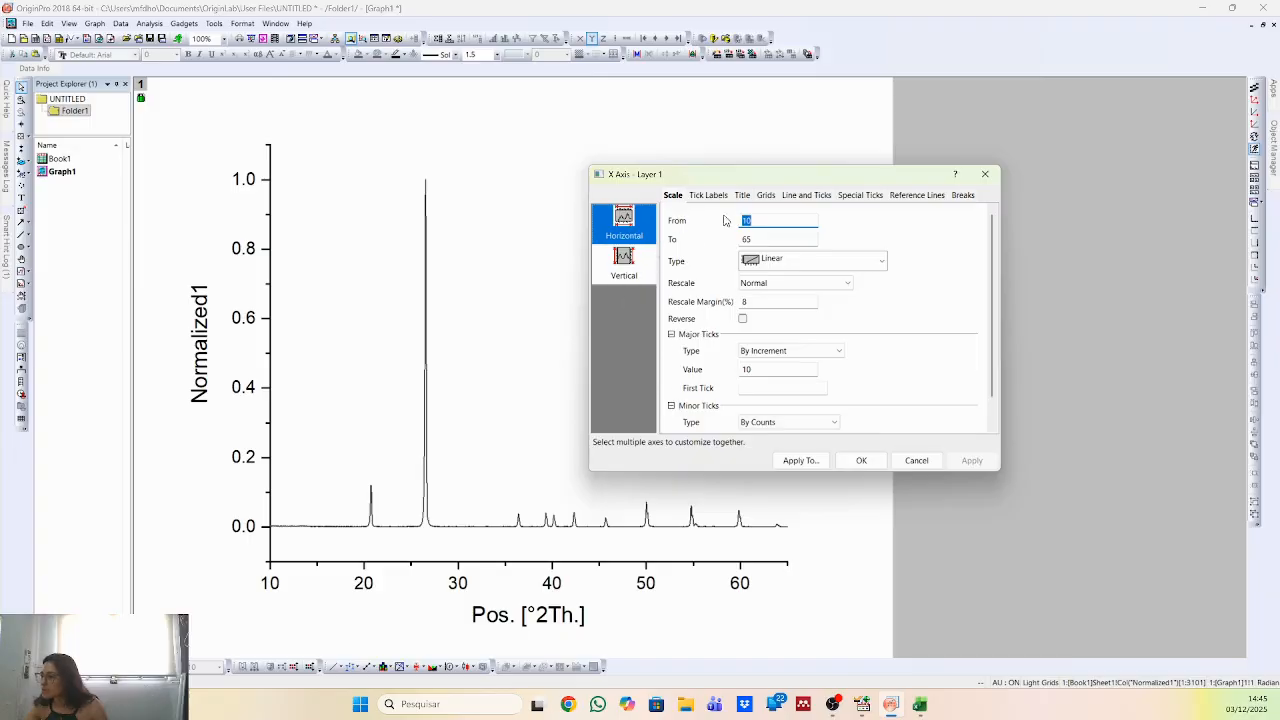
Show the graph's top axis line with both its major and minor tick styles set to None.
{"action": "left_click", "coordinate": [792, 197]}
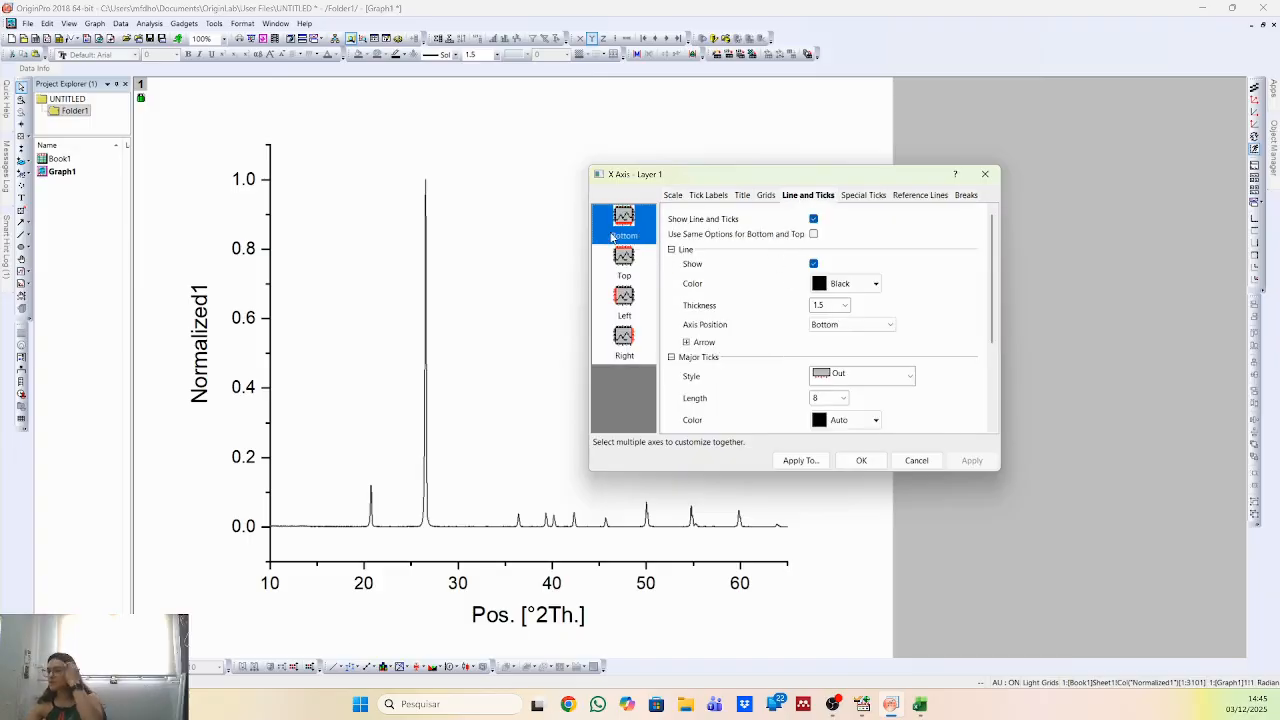
{"action": "left_click", "coordinate": [632, 268]}
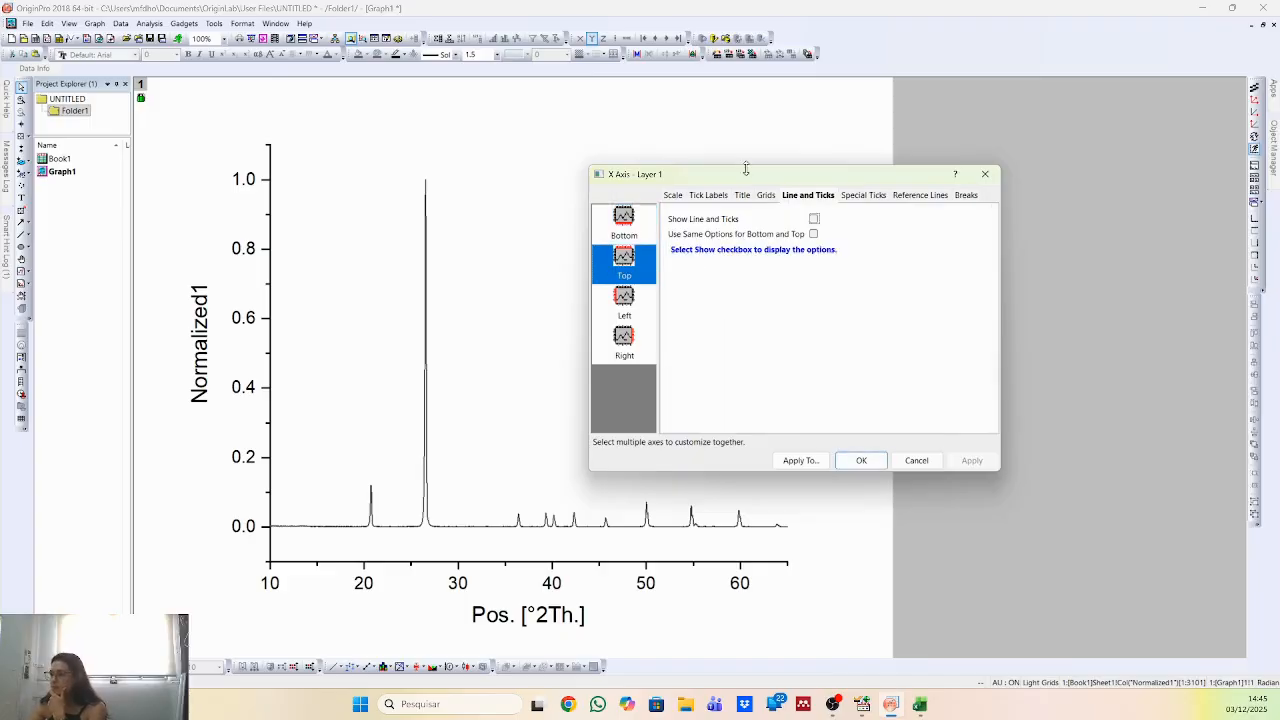
{"action": "left_click", "coordinate": [814, 218]}
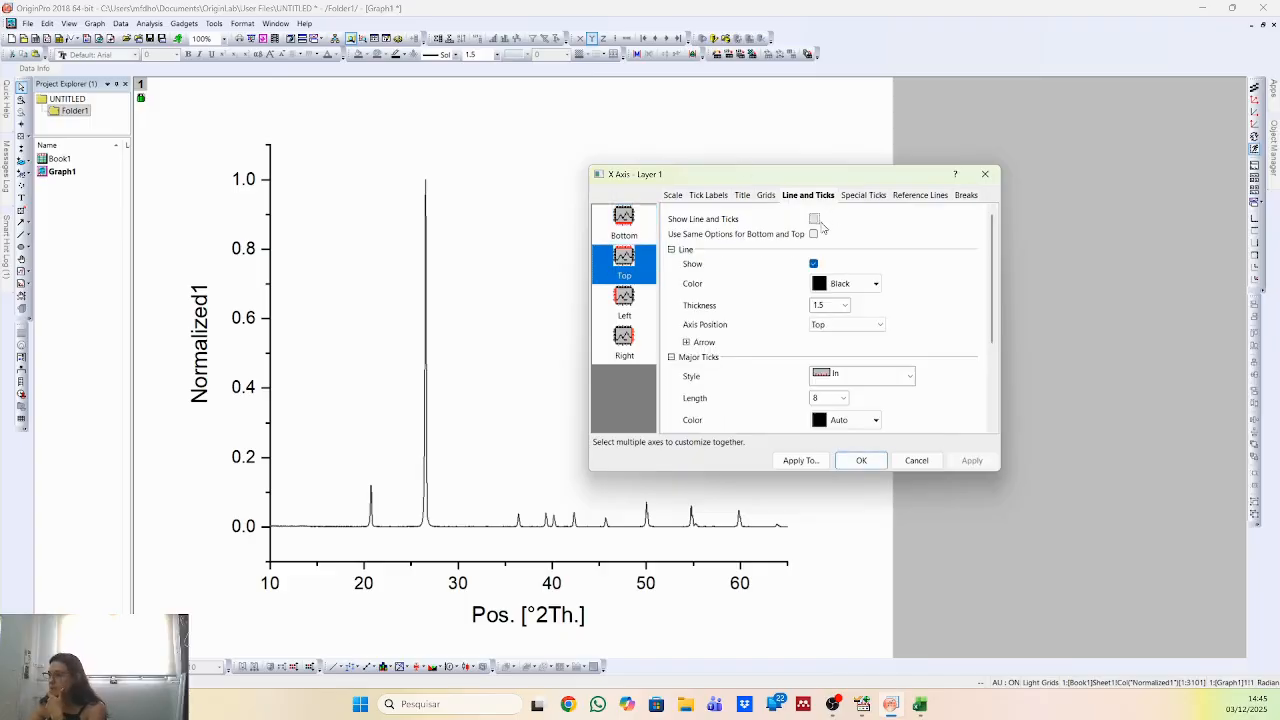
{"action": "left_click", "coordinate": [845, 377]}
{"action": "left_click", "coordinate": [850, 392]}
{"action": "scroll", "coordinate": [860, 376], "scroll_direction": "down", "scroll_amount": 3}
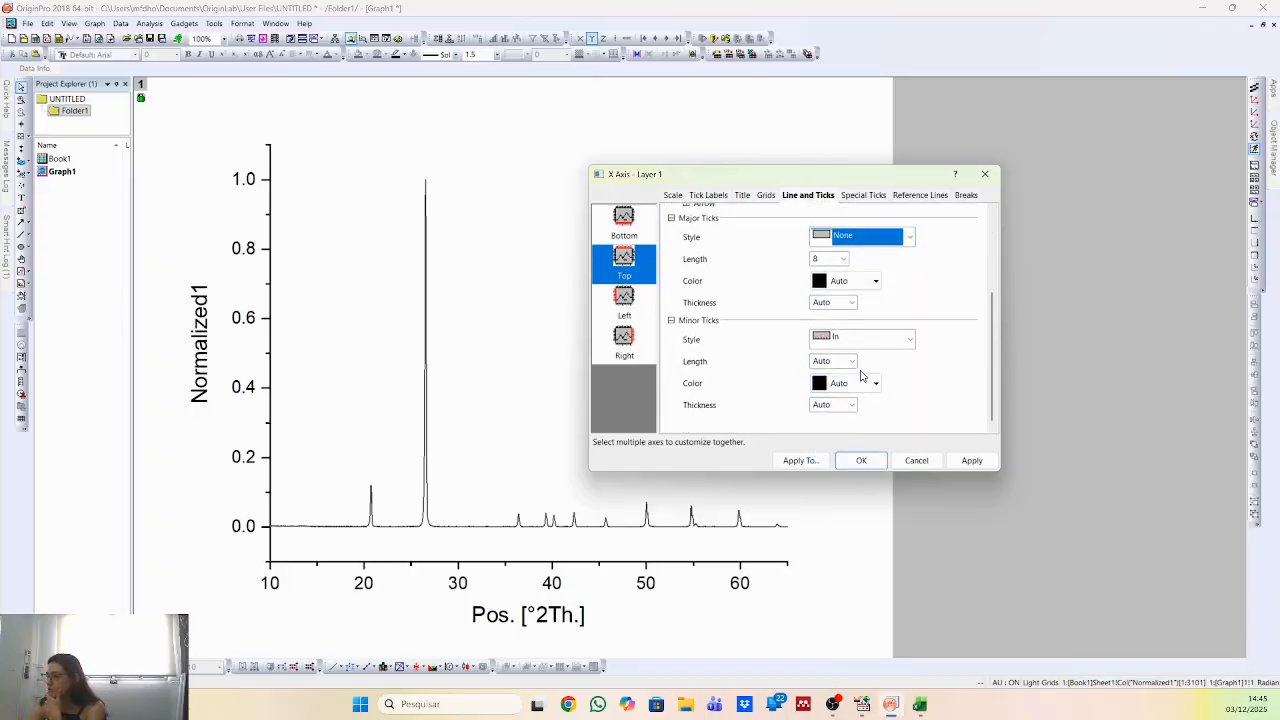
{"action": "left_click", "coordinate": [862, 346]}
{"action": "left_click", "coordinate": [885, 405]}
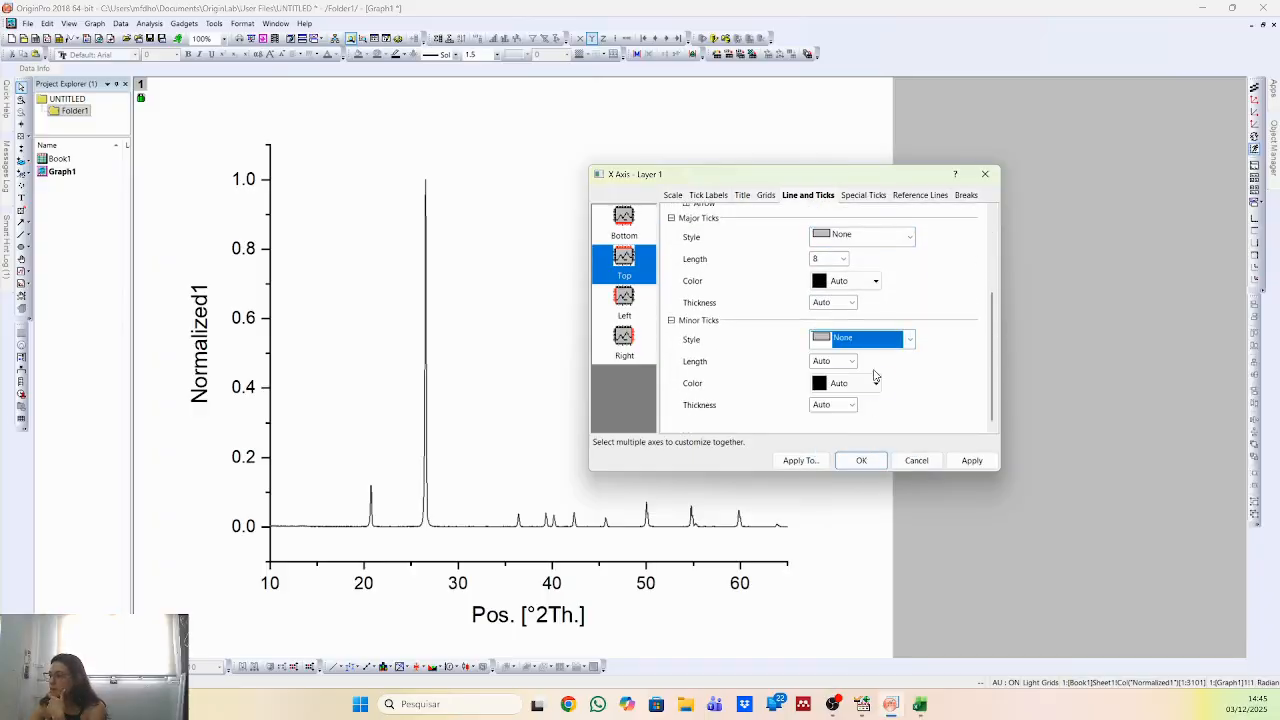
{"action": "left_click", "coordinate": [965, 460]}
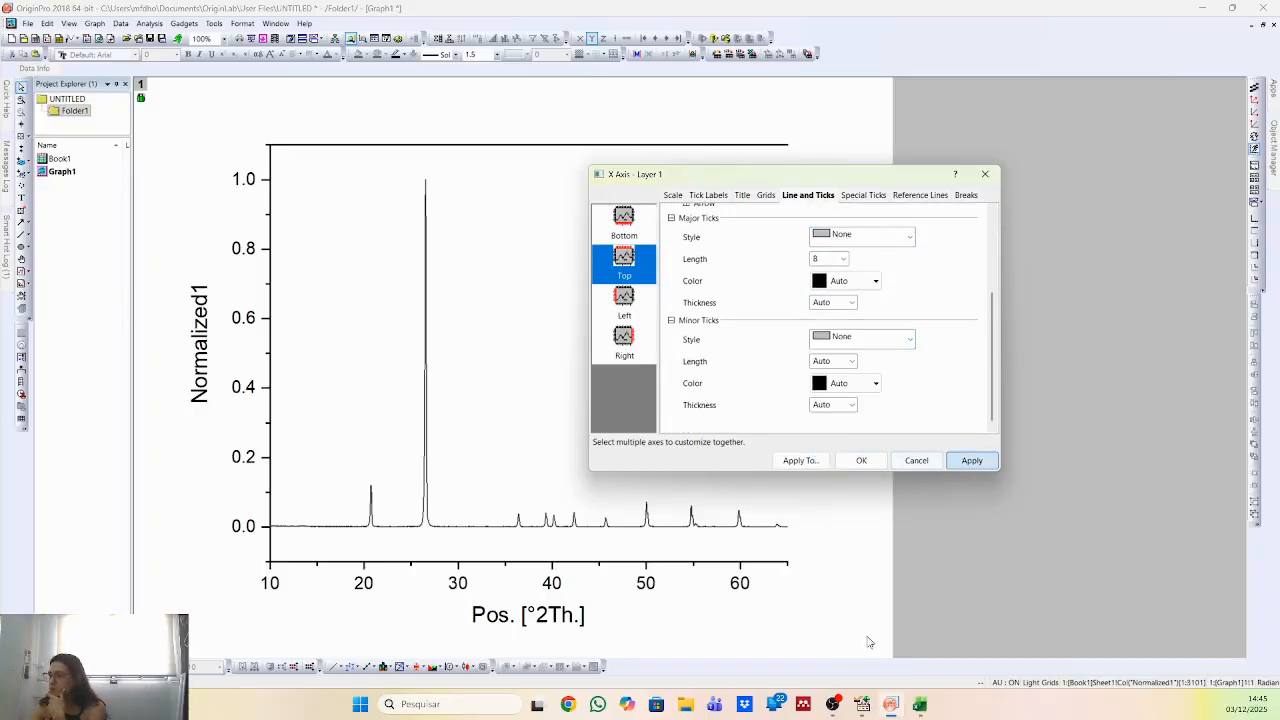
Set the major and minor tick styles of the graph's left axis to None.
{"action": "left_click", "coordinate": [633, 302]}
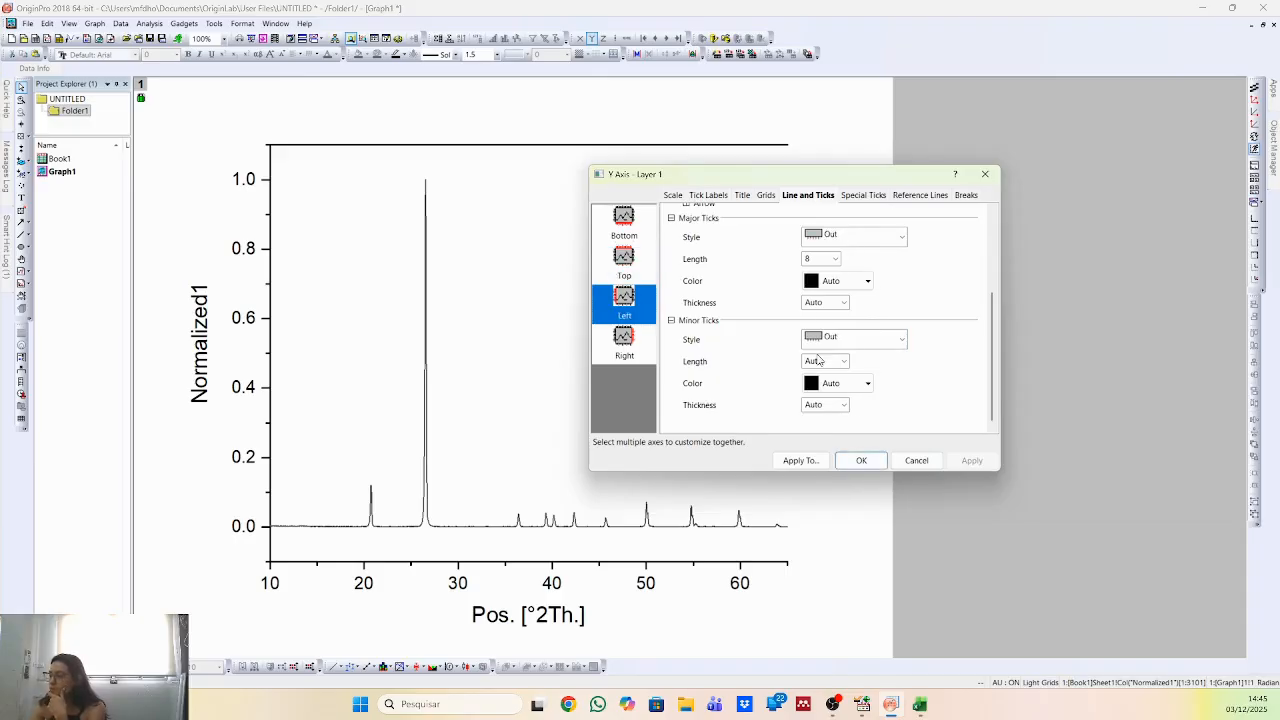
{"action": "left_click", "coordinate": [890, 339]}
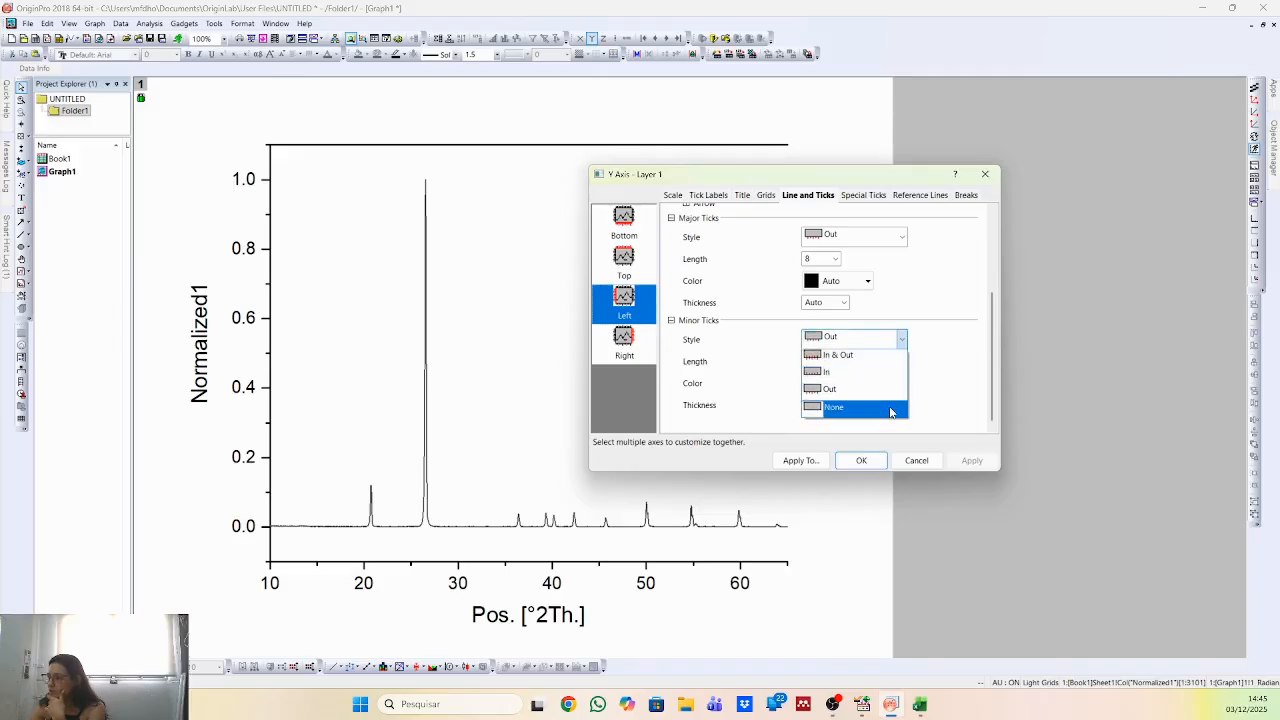
{"action": "left_click", "coordinate": [890, 406]}
{"action": "left_click", "coordinate": [852, 237]}
{"action": "left_click", "coordinate": [851, 304]}
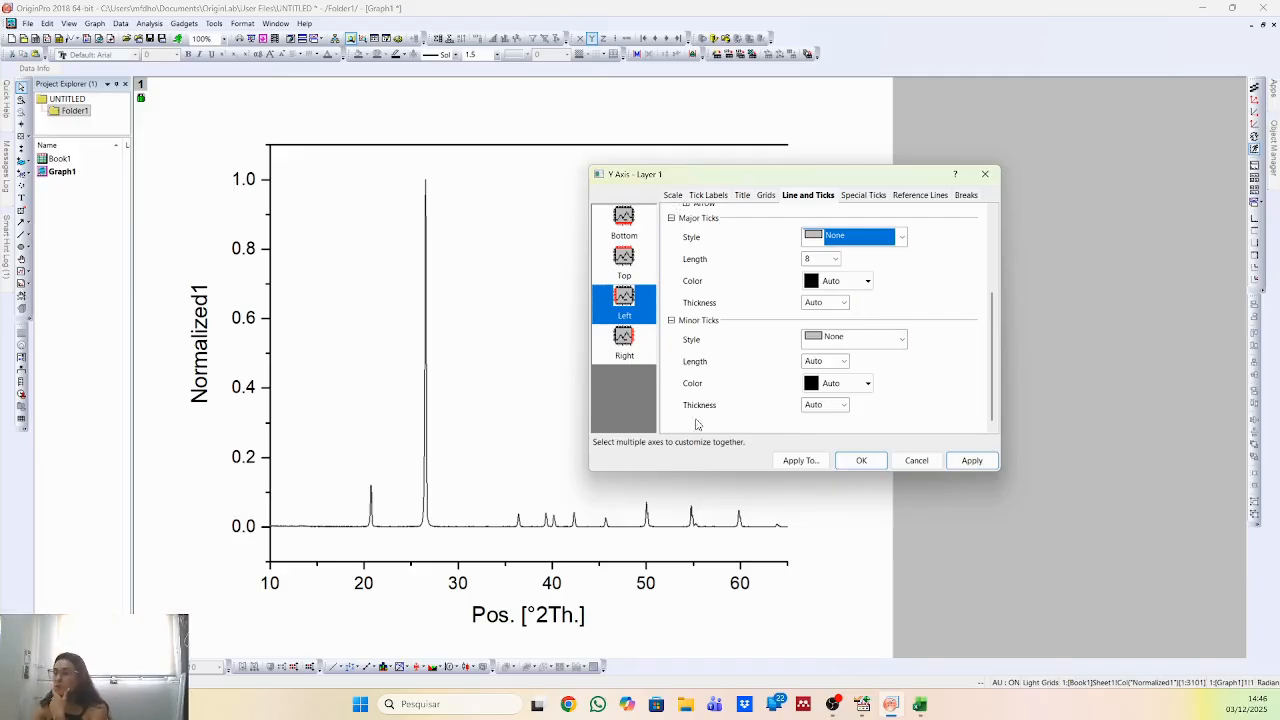
{"action": "left_click", "coordinate": [972, 460]}
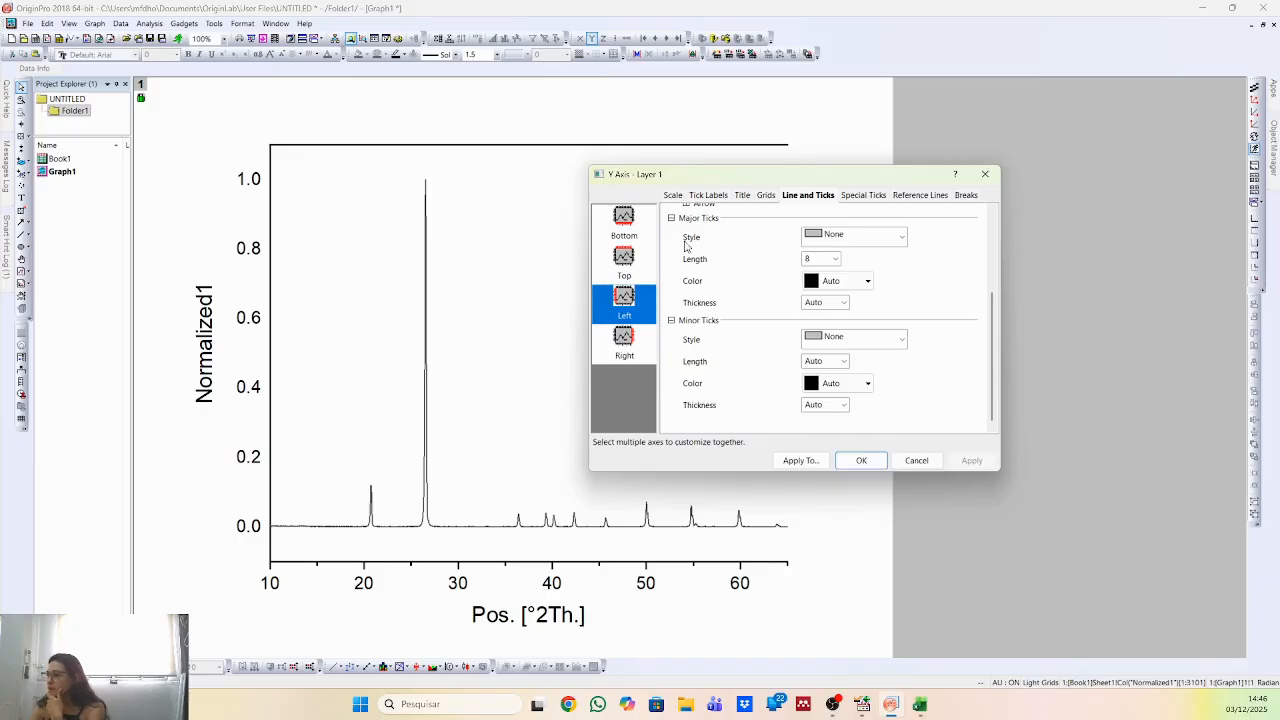
Show the graph's right axis line with major and minor ticks set to None, and move the axis dialog off the frame's right edge.
{"action": "left_click", "coordinate": [624, 343]}
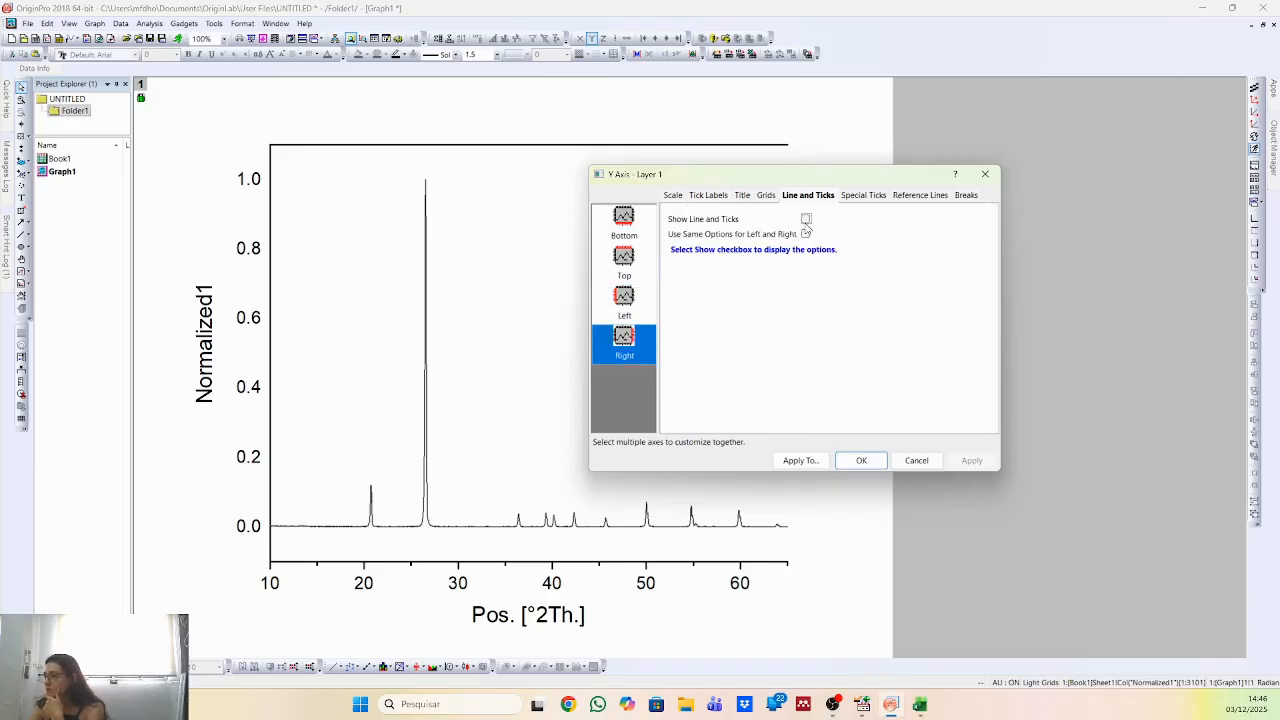
{"action": "left_click", "coordinate": [806, 219]}
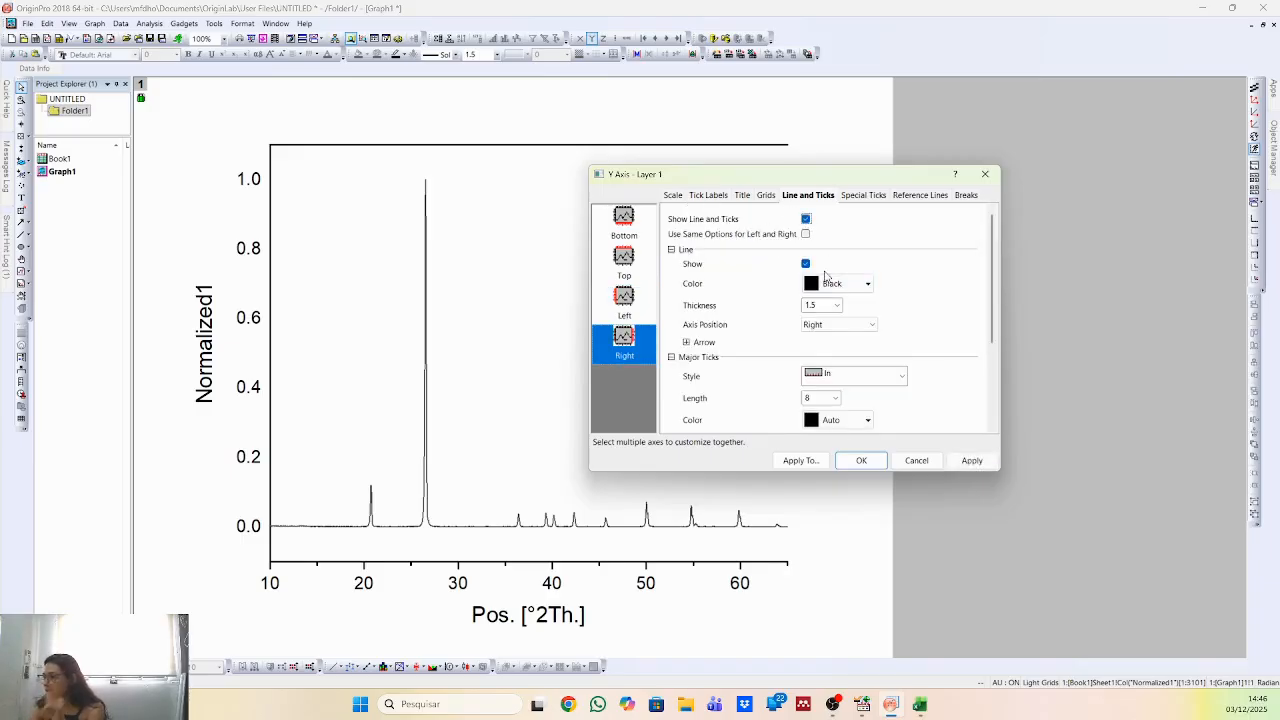
{"action": "left_click", "coordinate": [848, 377]}
{"action": "left_click", "coordinate": [864, 422]}
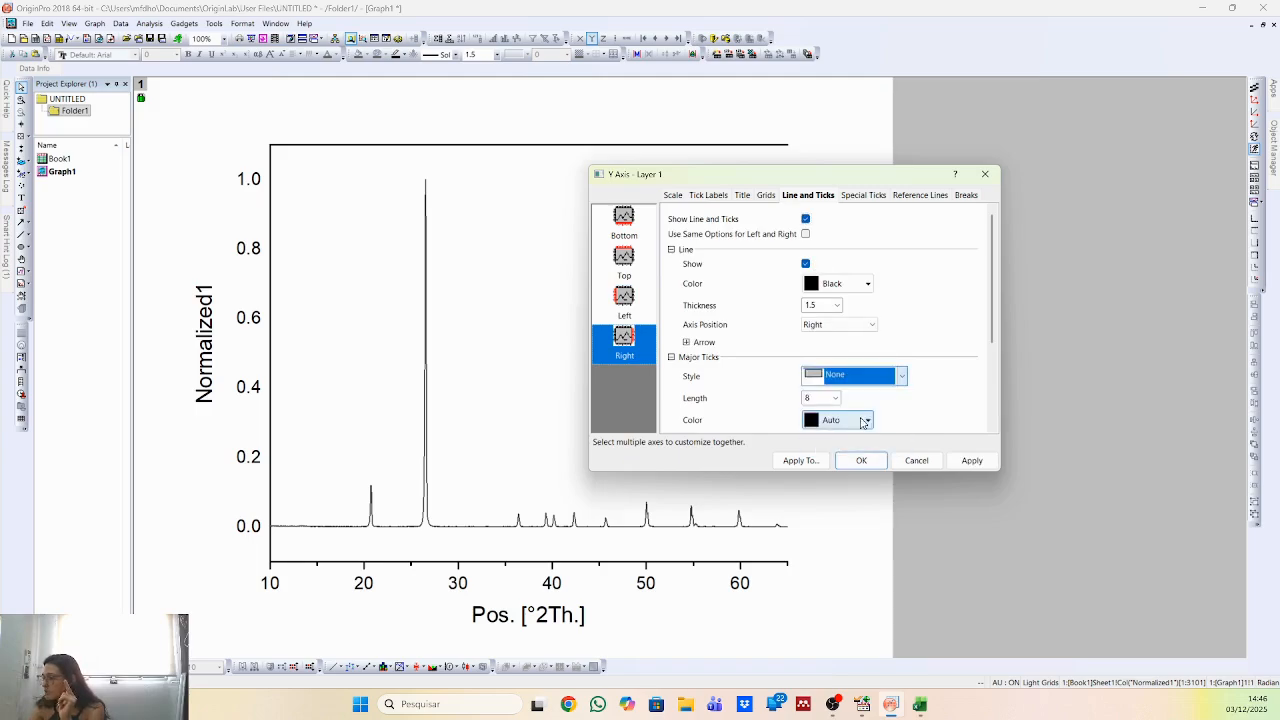
{"action": "scroll", "coordinate": [864, 422], "scroll_direction": "down", "scroll_amount": 3}
{"action": "left_click", "coordinate": [872, 346]}
{"action": "left_click", "coordinate": [857, 408]}
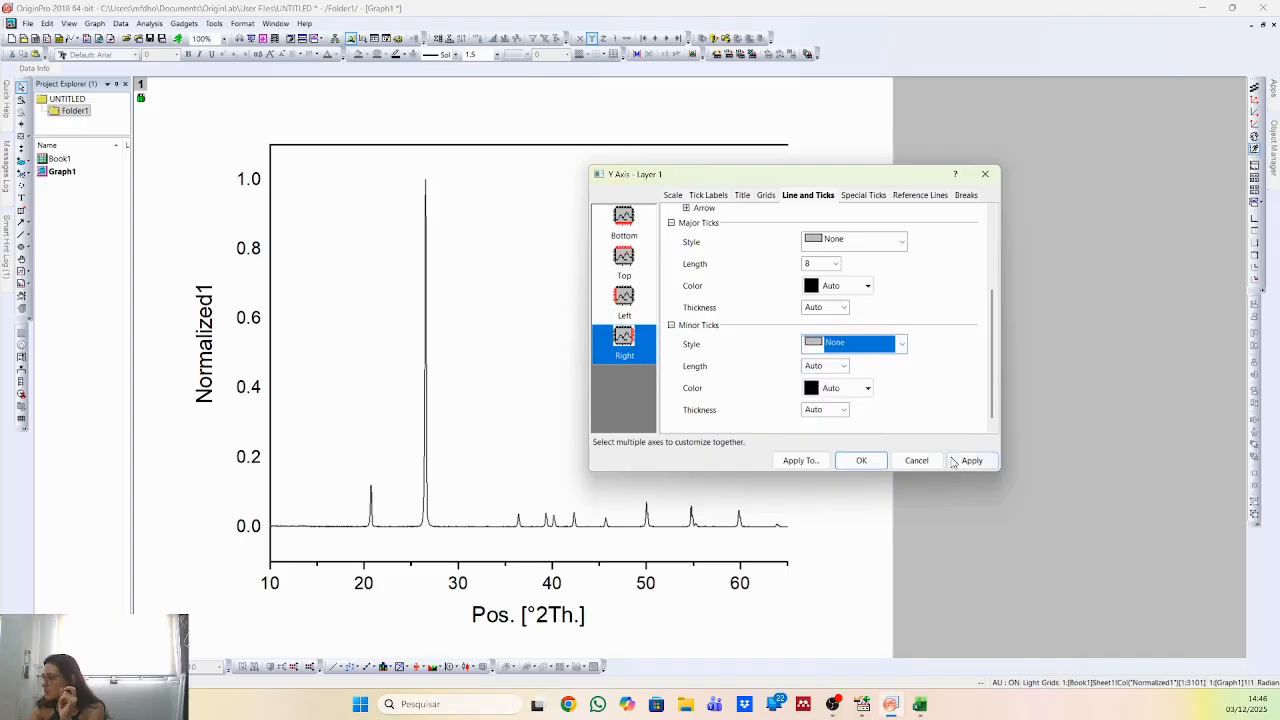
{"action": "left_click", "coordinate": [953, 461]}
{"action": "left_click_drag", "start_coordinate": [712, 185], "coordinate": [561, 178]}
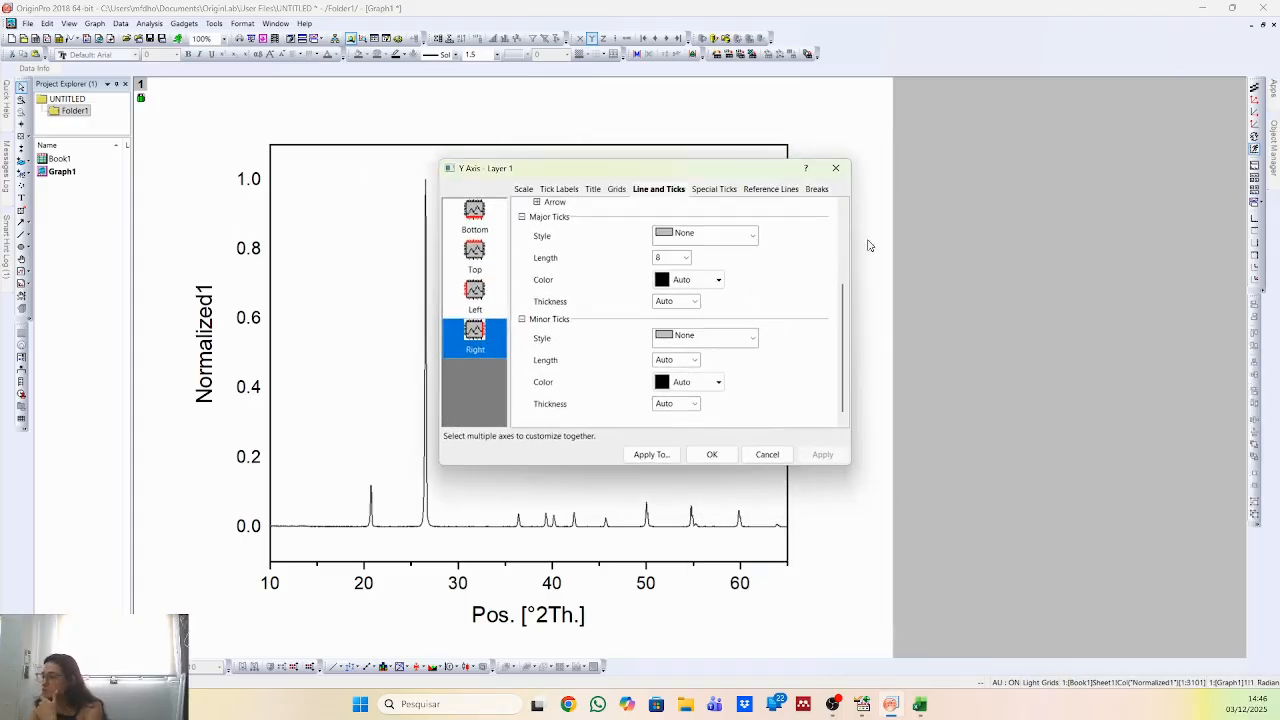
Hide the tick labels of the graph's left axis.
{"action": "left_click", "coordinate": [572, 189]}
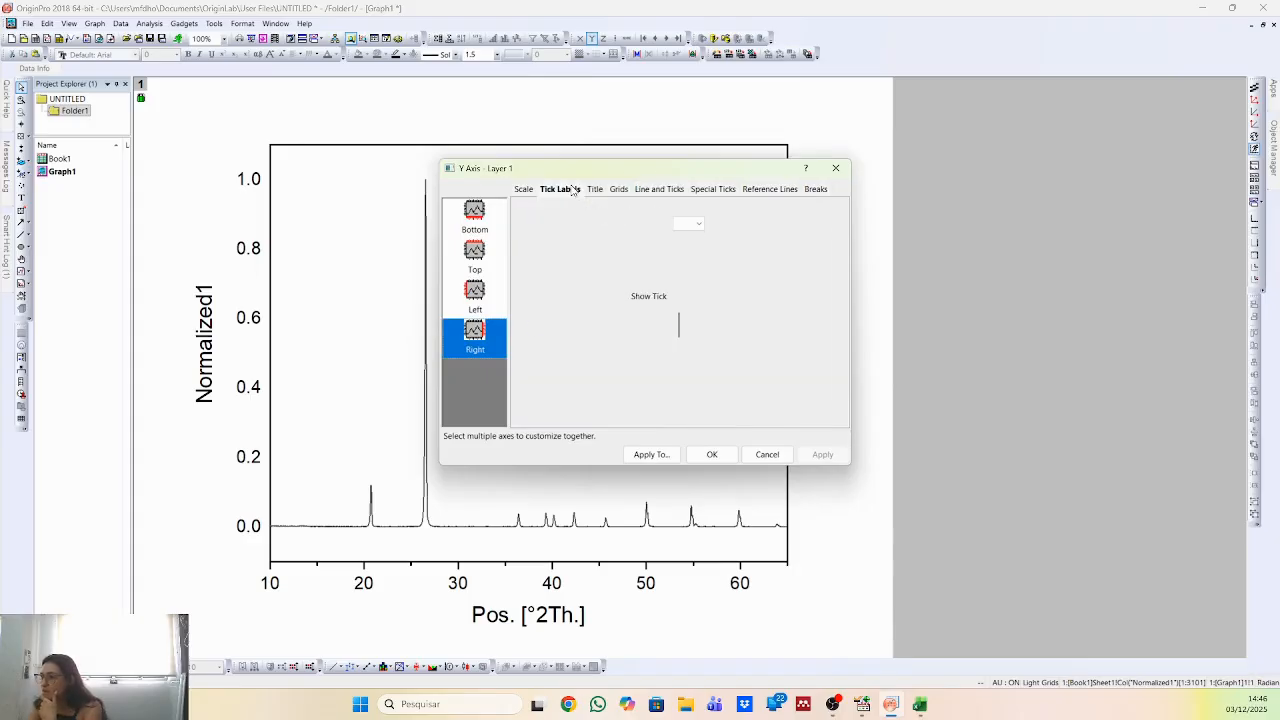
{"action": "left_click", "coordinate": [468, 300]}
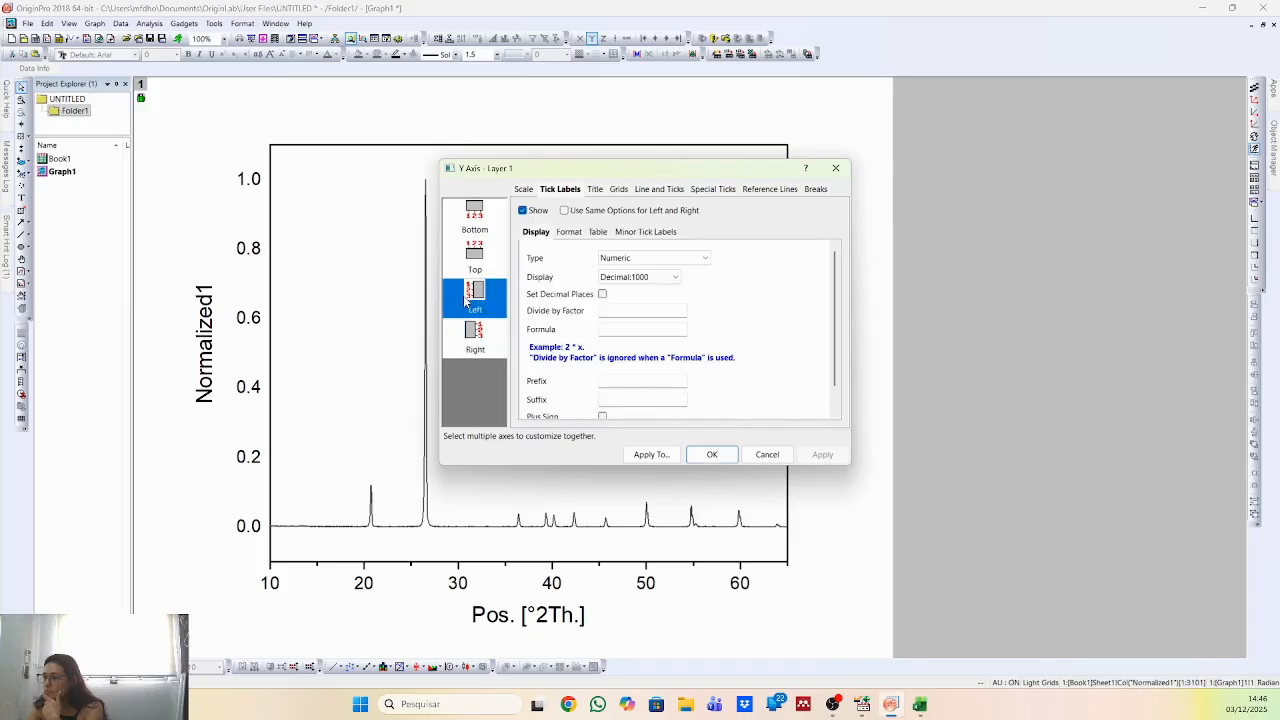
{"action": "left_click", "coordinate": [538, 212]}
{"action": "left_click", "coordinate": [816, 454]}
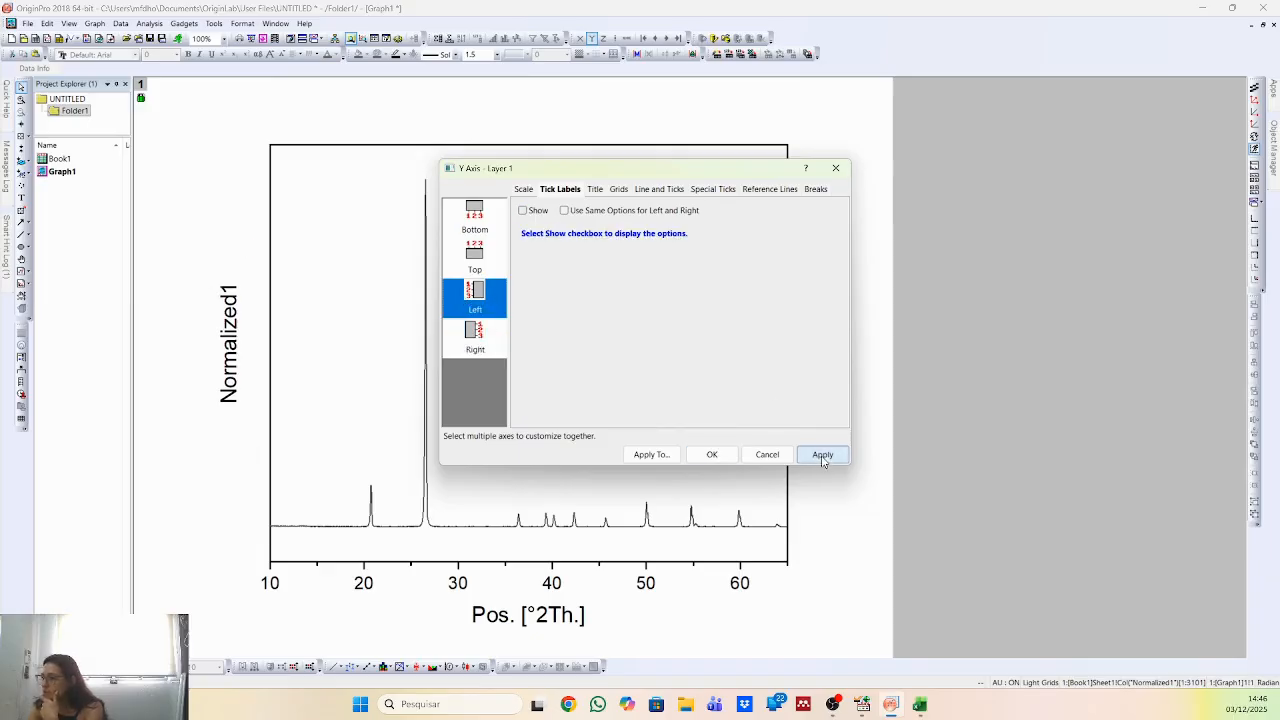
Hide the title of the graph's left axis and accept the axis settings.
{"action": "left_click", "coordinate": [594, 189]}
{"action": "left_click", "coordinate": [656, 213]}
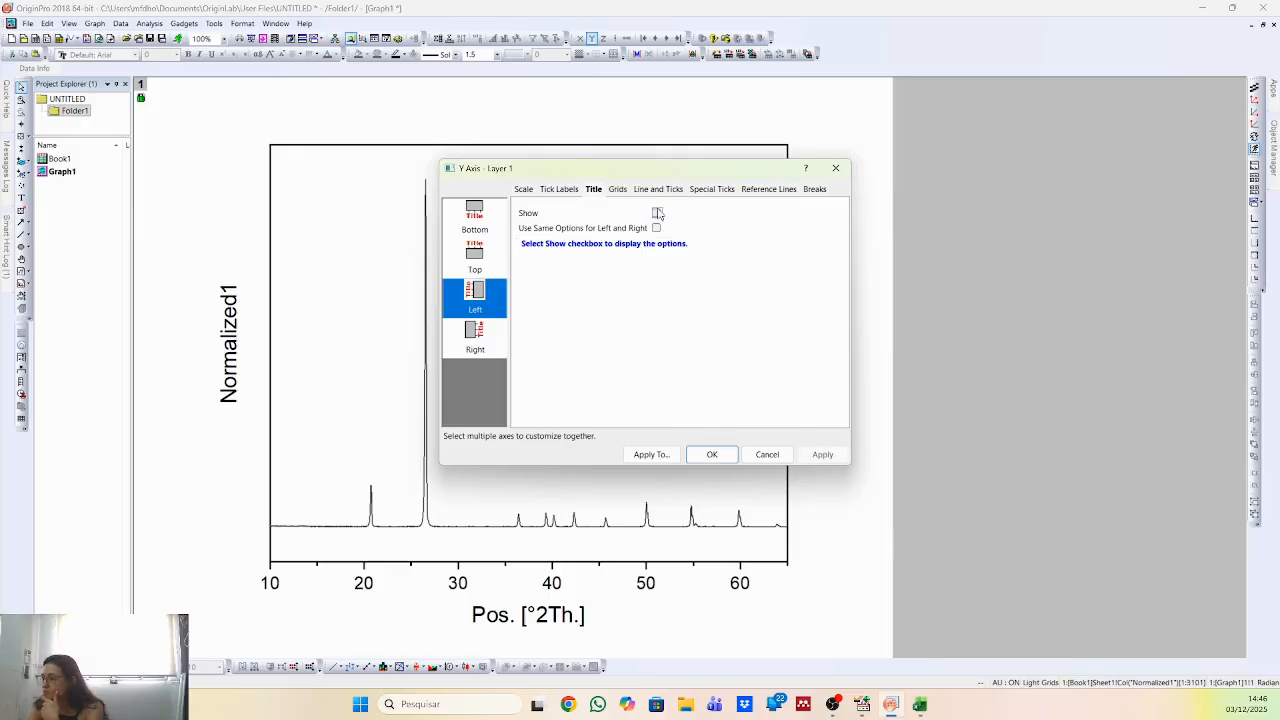
{"action": "left_click", "coordinate": [816, 456]}
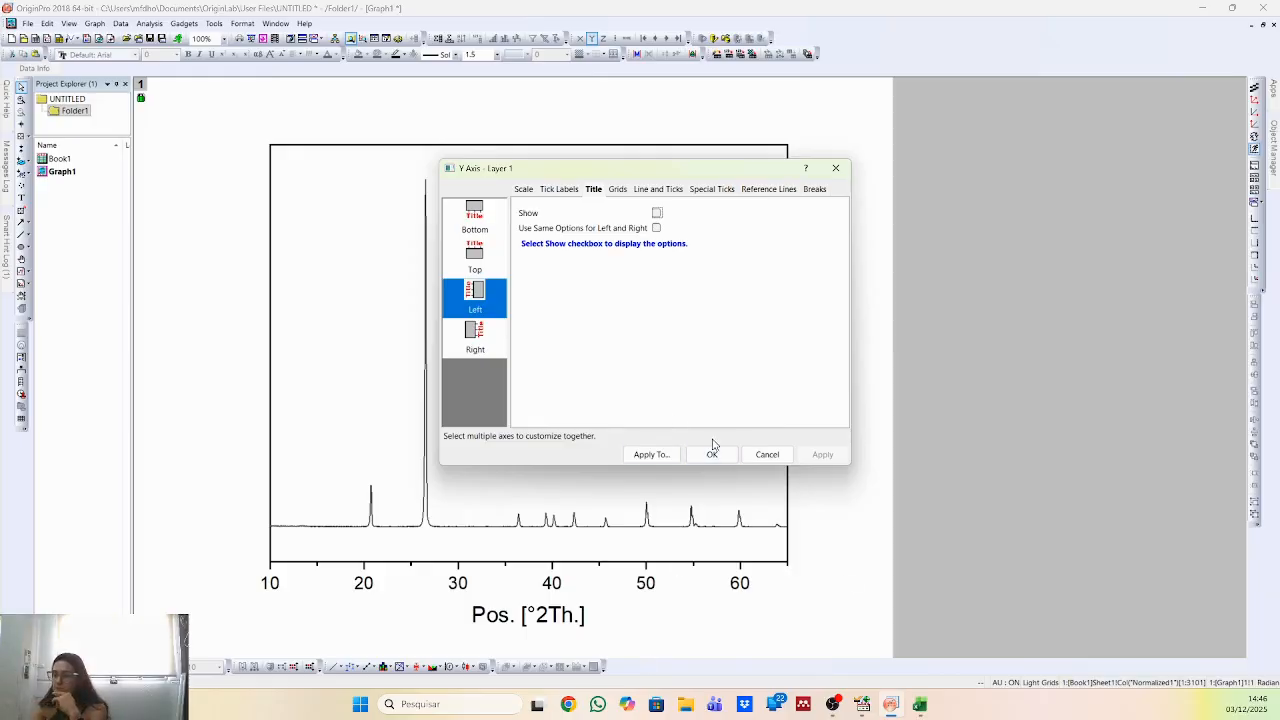
{"action": "left_click", "coordinate": [712, 453]}
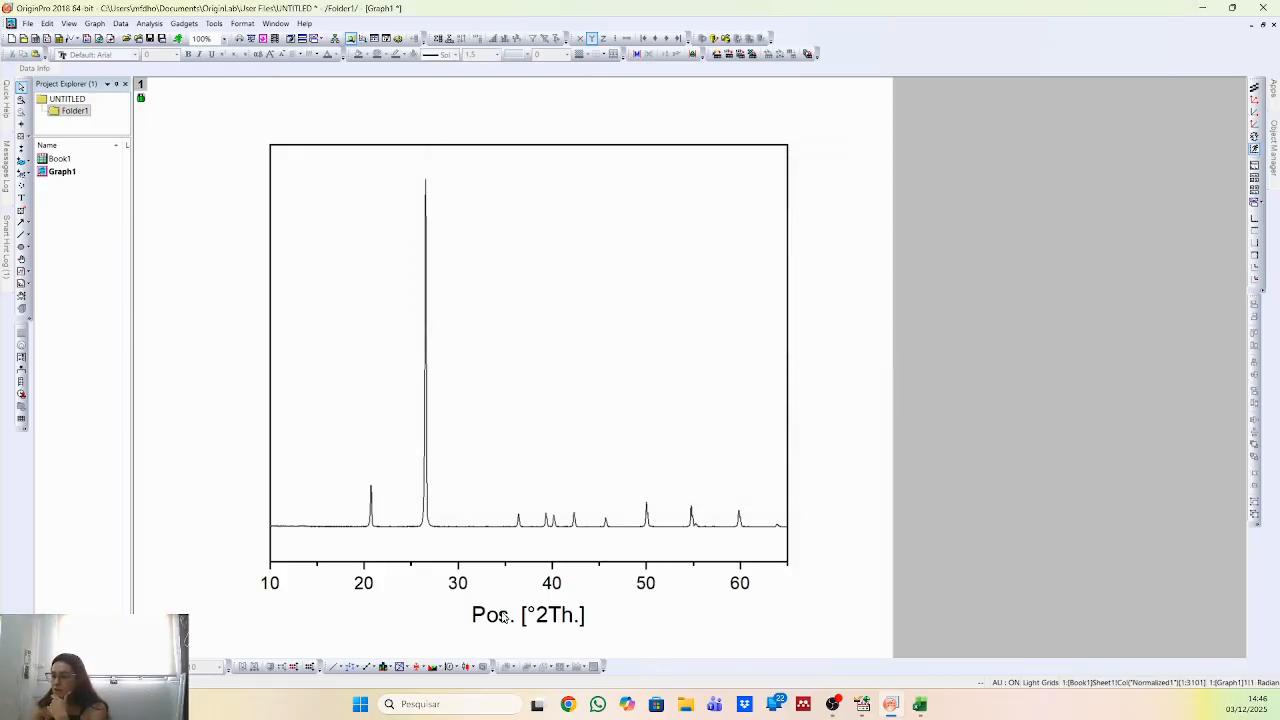
Replace the long name of column A(X) in Book1 with 2.
{"action": "double_click", "coordinate": [56, 161]}
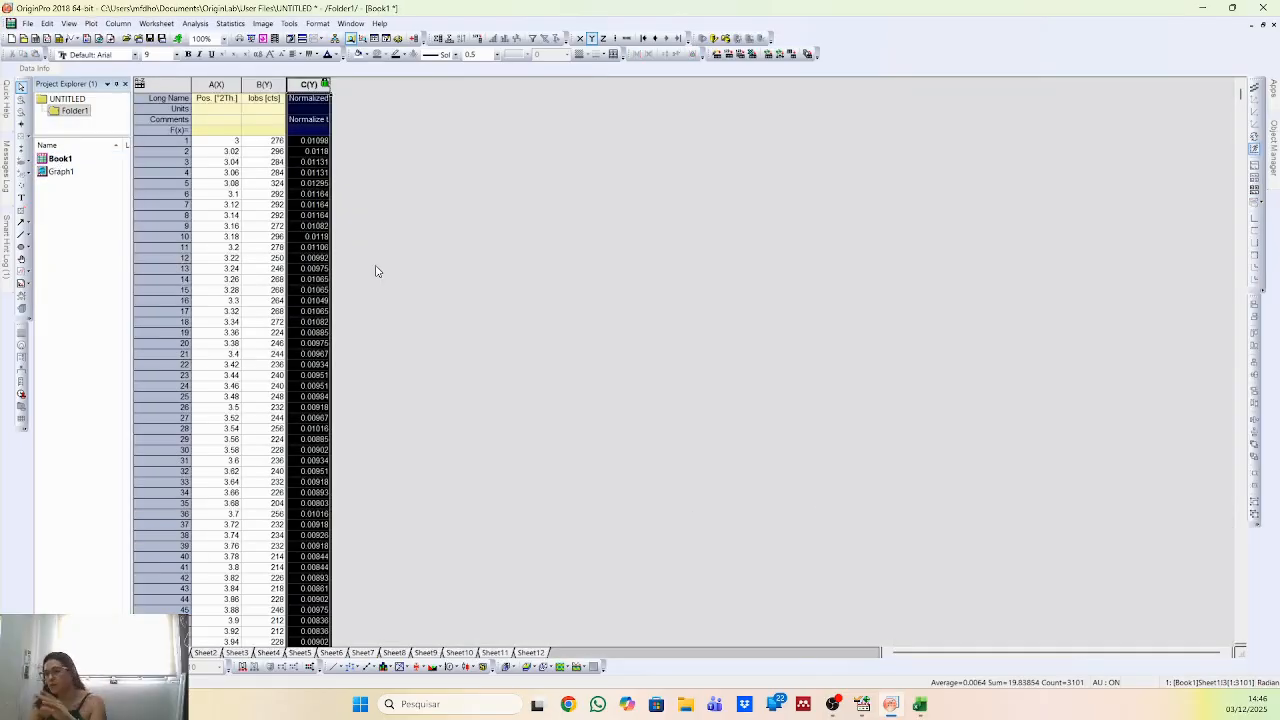
{"action": "left_click", "coordinate": [234, 99]}
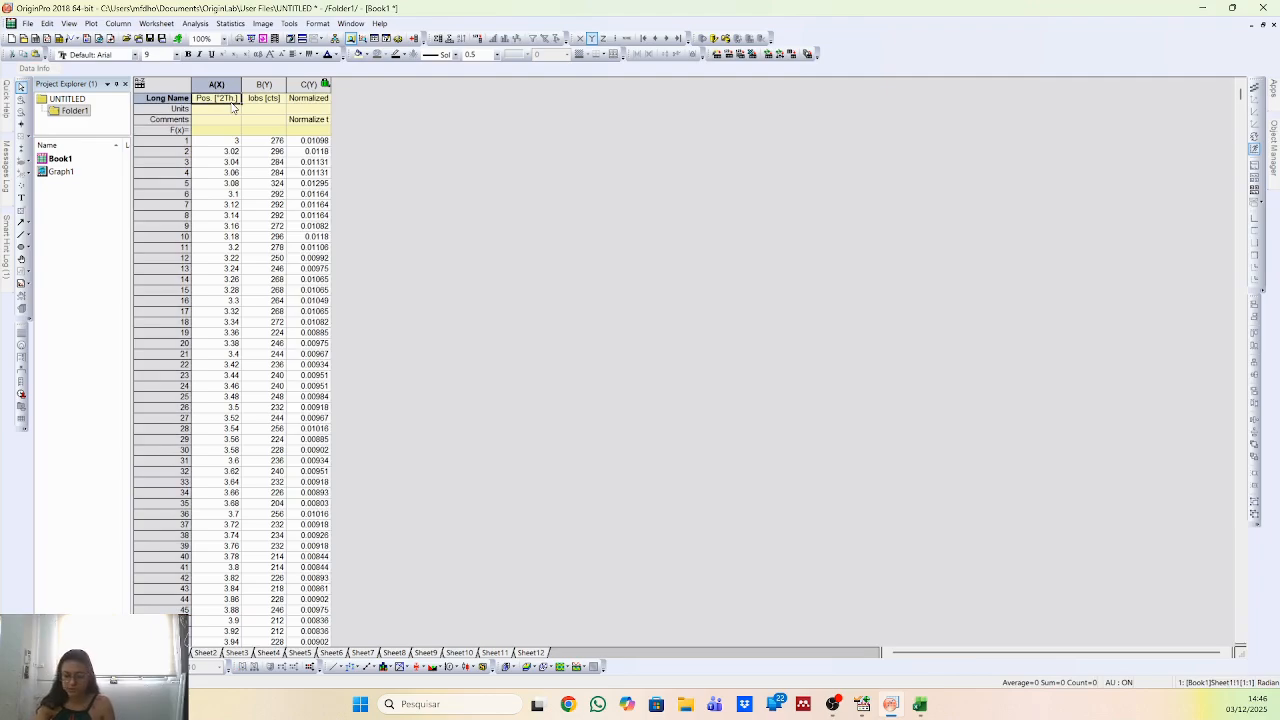
{"action": "type", "text": "2"}
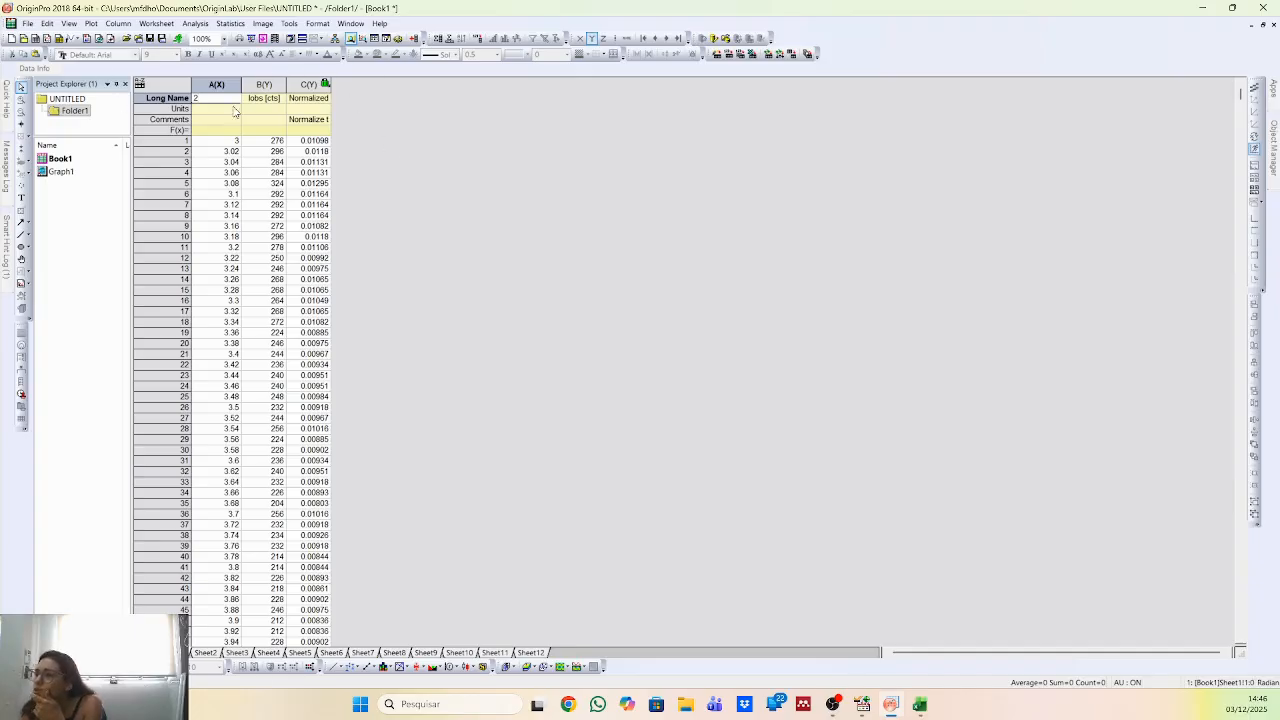
{"action": "key", "text": "Return"}
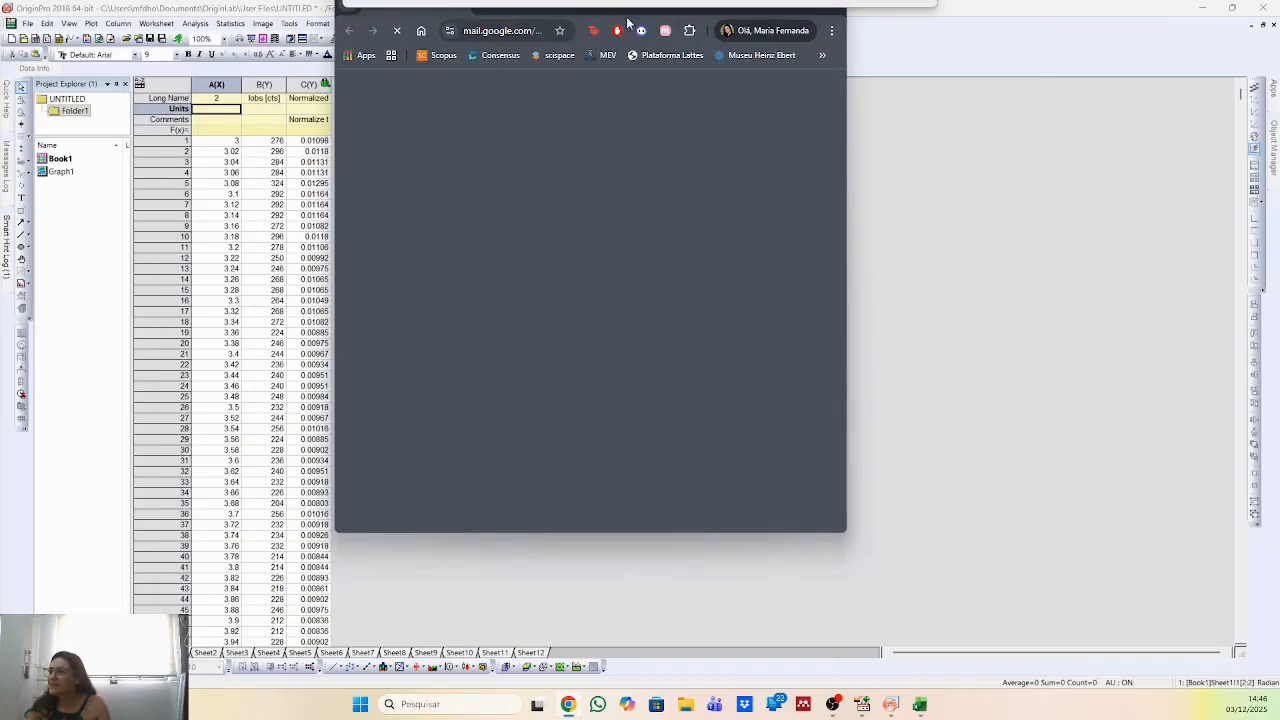
Switch to Chrome, search a new tab for "letra grega theta", and copy the lowercase θ symbol from the results.
{"action": "double_click", "coordinate": [669, 7]}
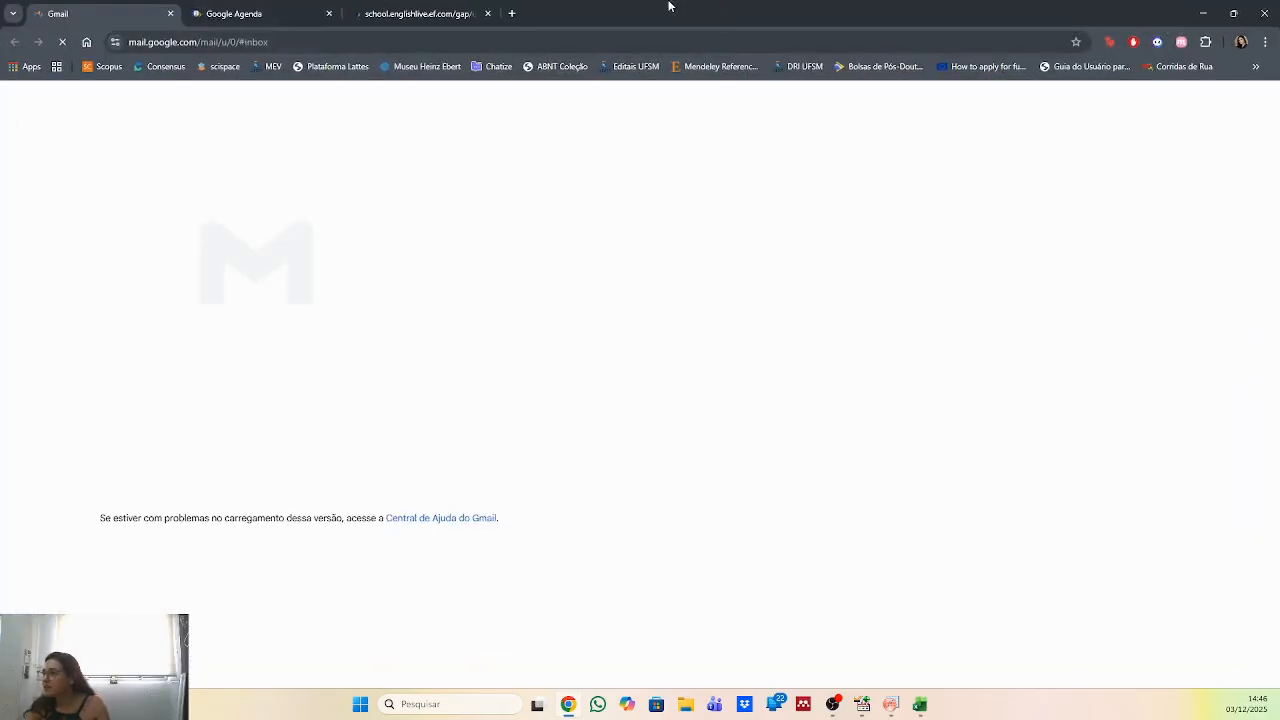
{"action": "left_click", "coordinate": [510, 12]}
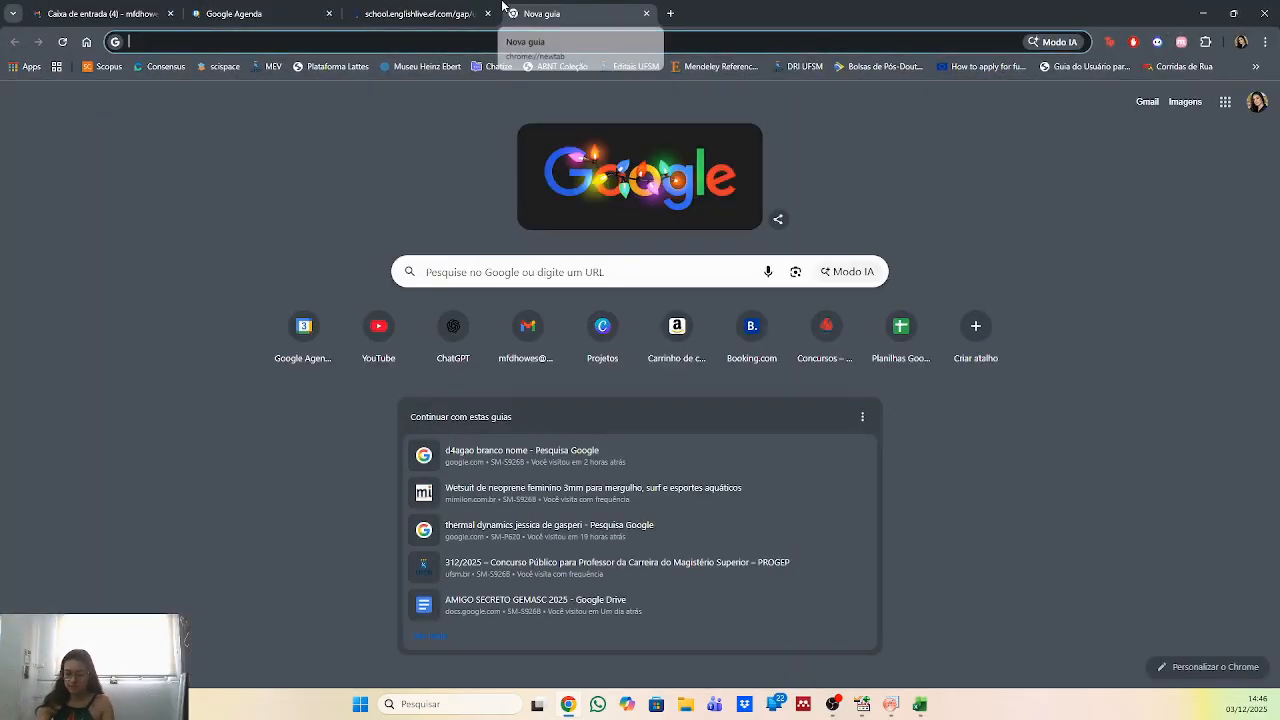
{"action": "type", "text": "letra grega "}
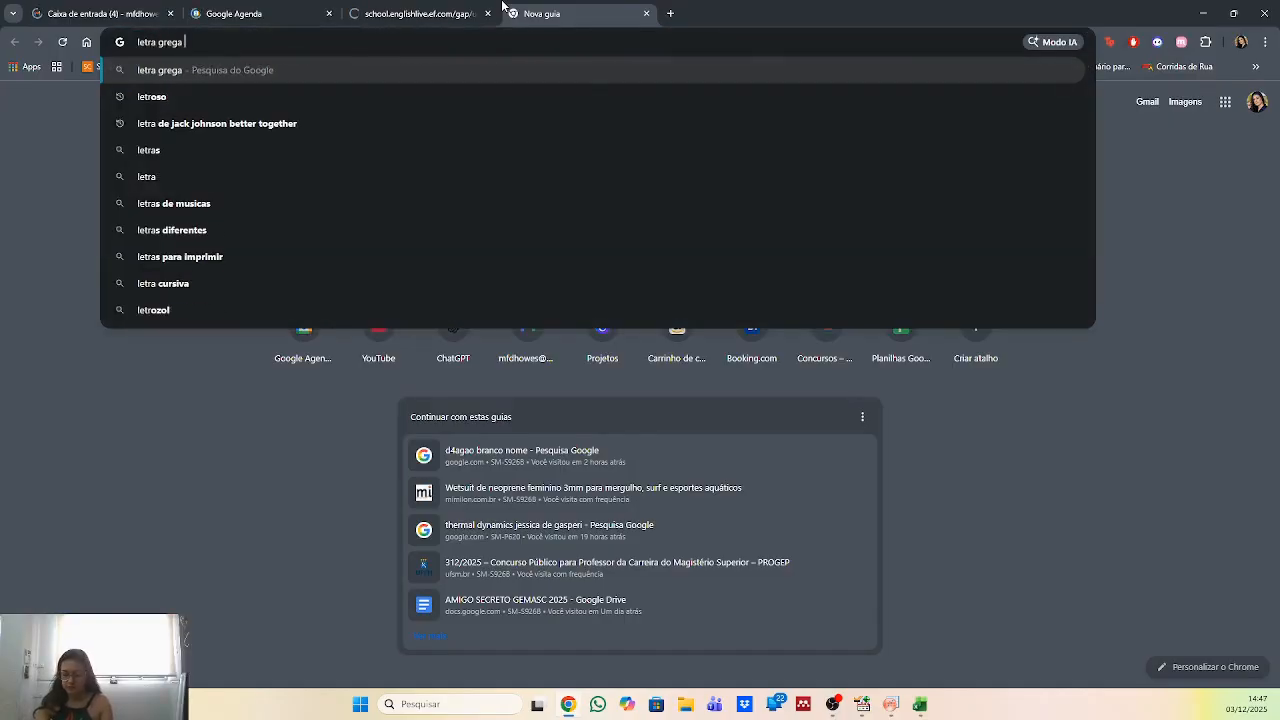
{"action": "type", "text": "theta"}
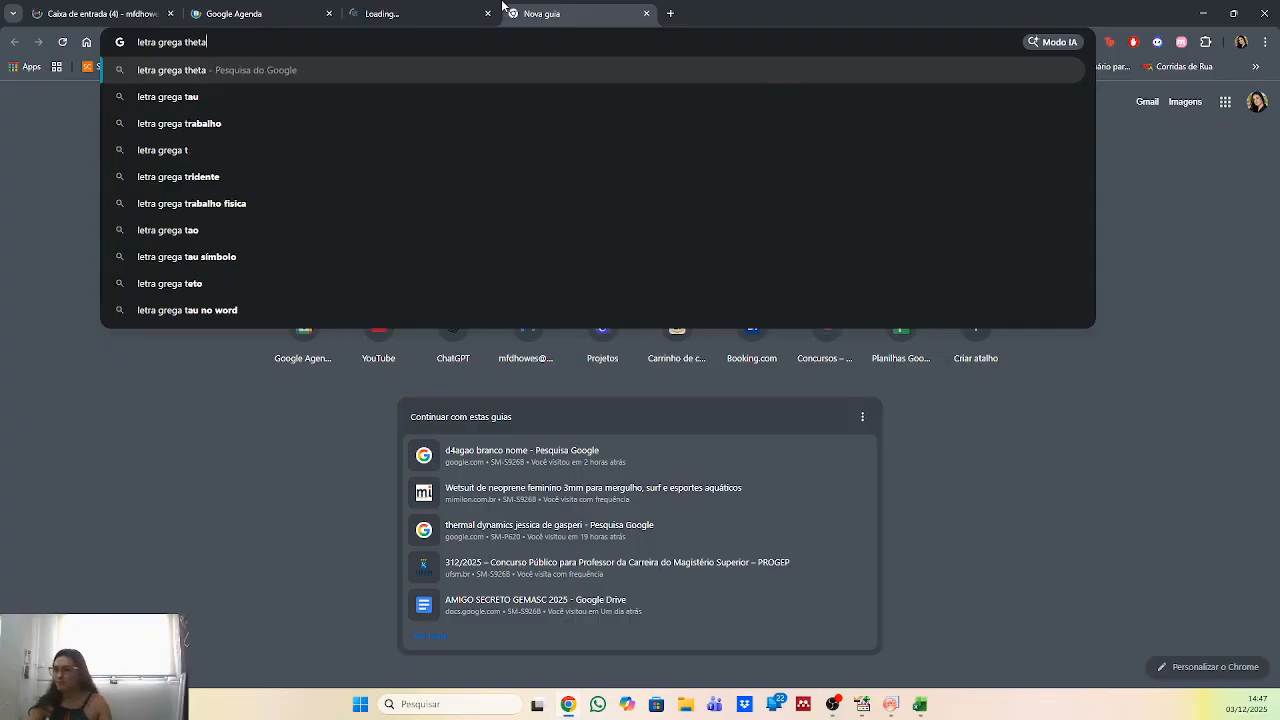
{"action": "key", "text": "Return"}
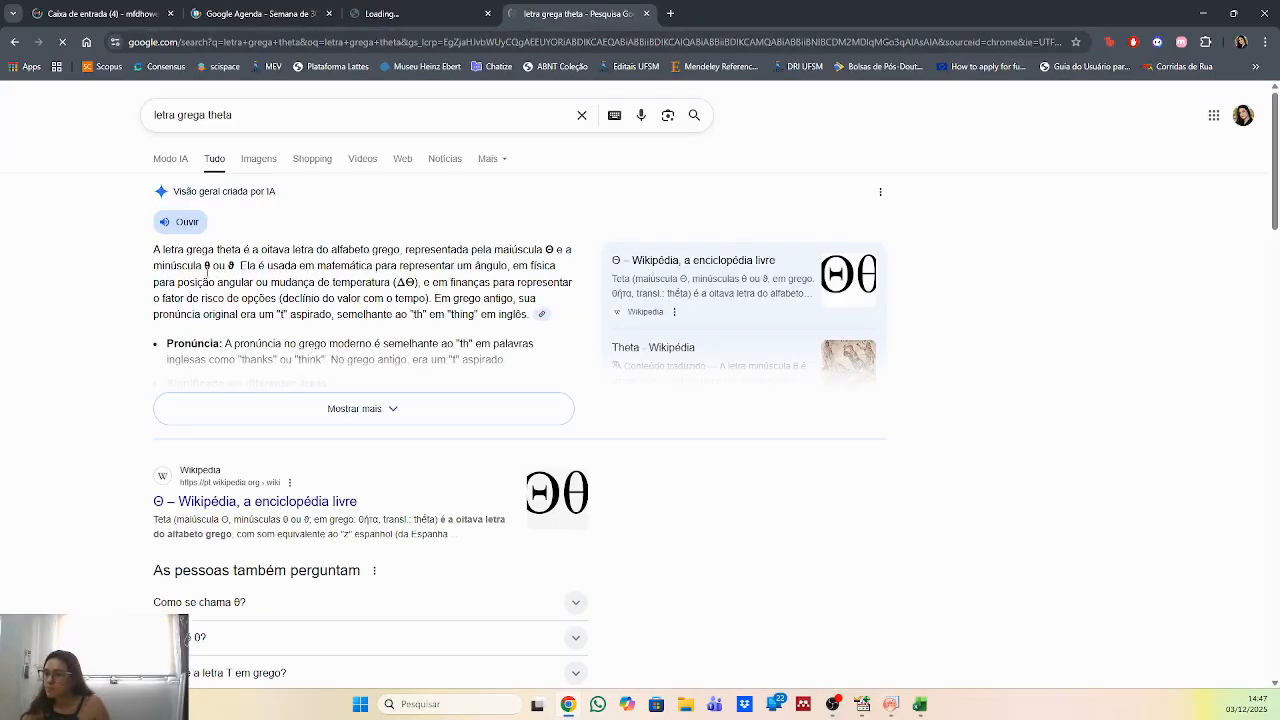
{"action": "double_click", "coordinate": [208, 266]}
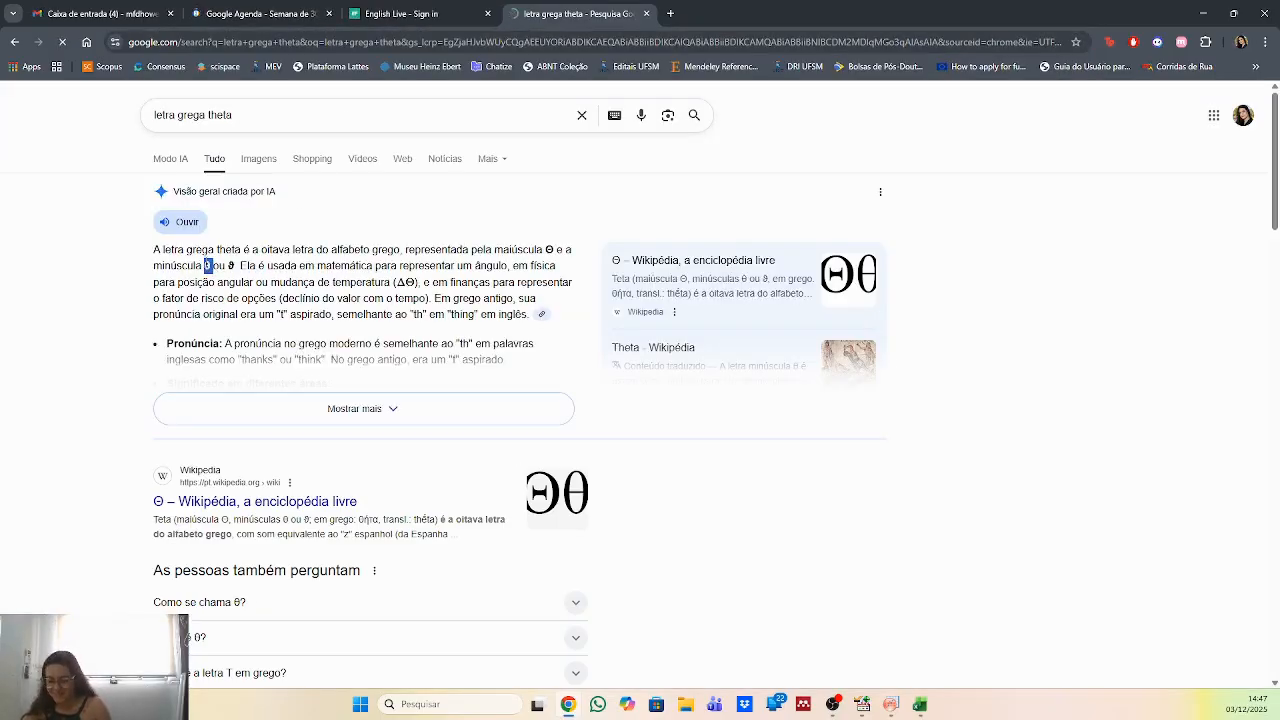
Switch back to Origin, complete column A(X)'s long name as 2θ, and enter ° as its unit.
{"action": "key", "text": "alt+Tab"}
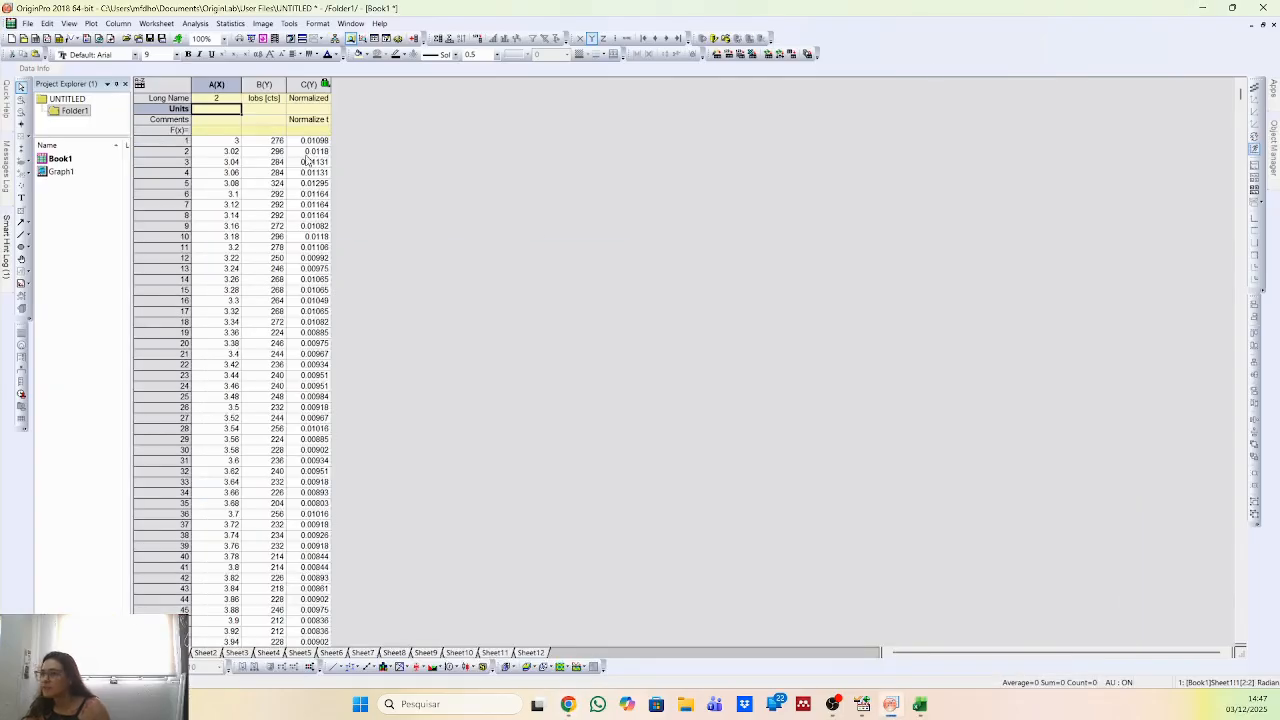
{"action": "left_click", "coordinate": [226, 99]}
{"action": "double_click", "coordinate": [226, 99]}
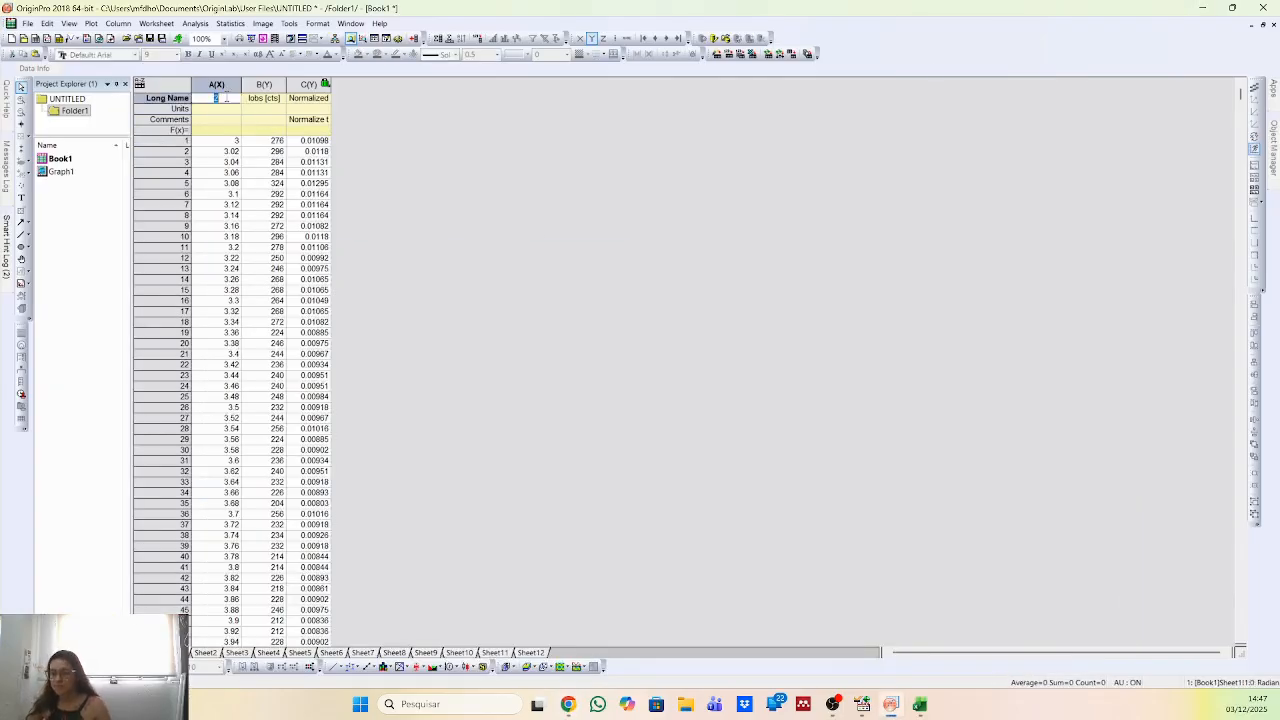
{"action": "left_click", "coordinate": [229, 112]}
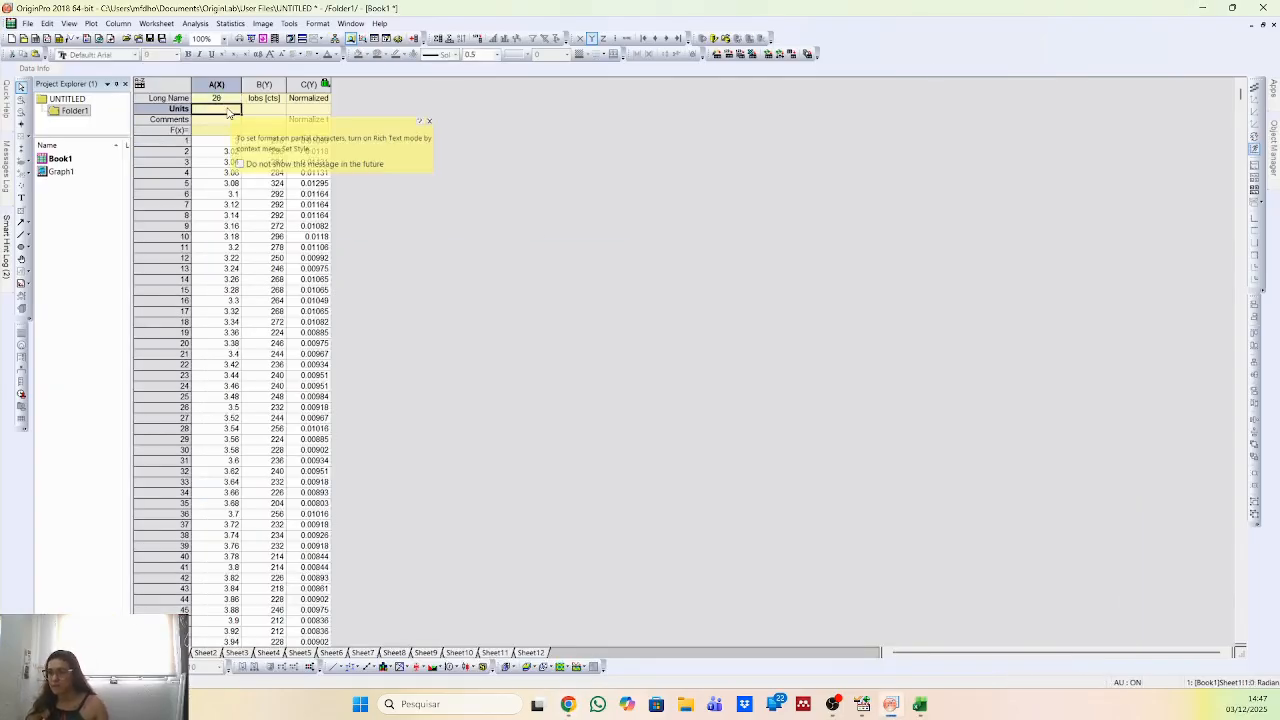
{"action": "type", "text": "1"}
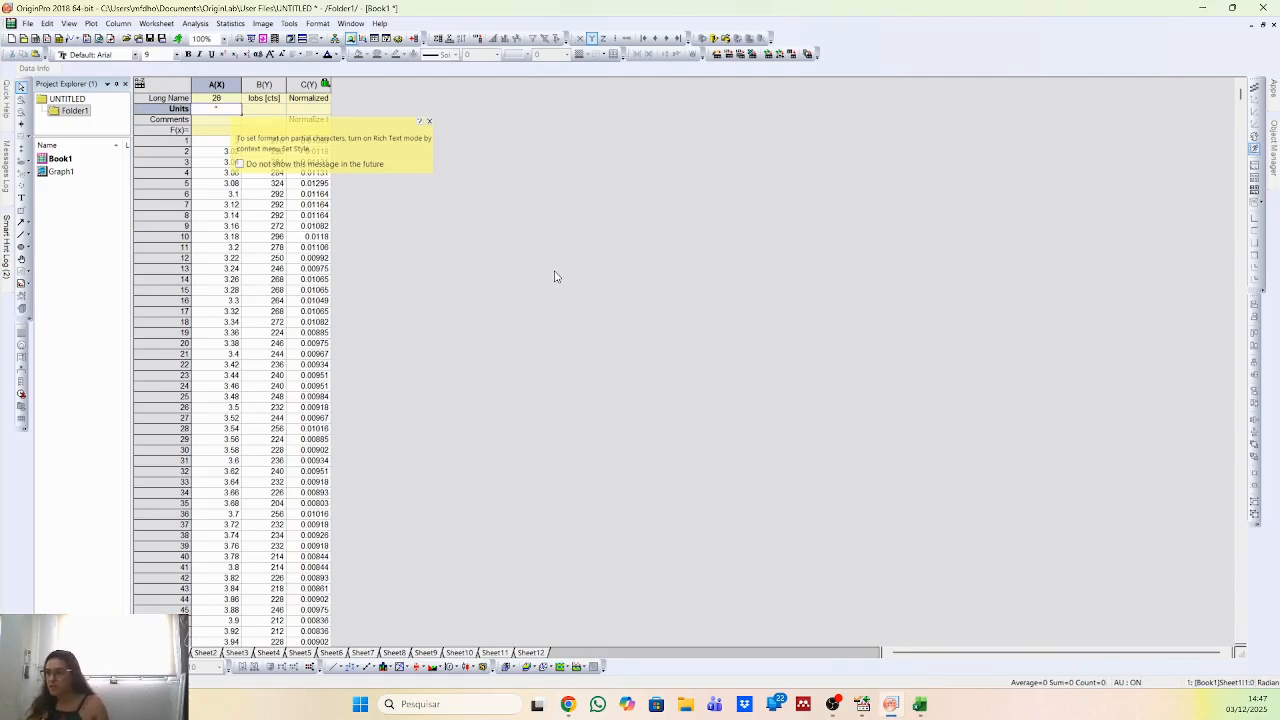
Set the font size of Graph1's horizontal axis tick labels to 22.
{"action": "double_click", "coordinate": [113, 172]}
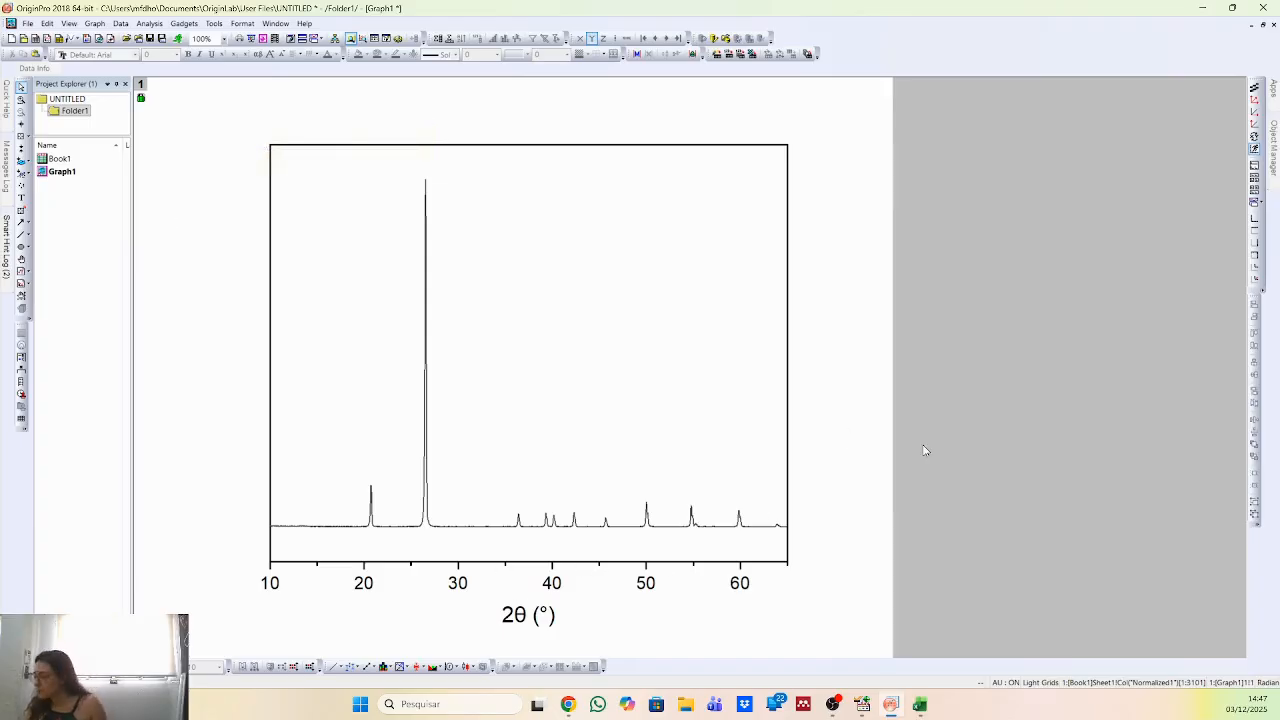
{"action": "left_click", "coordinate": [557, 587]}
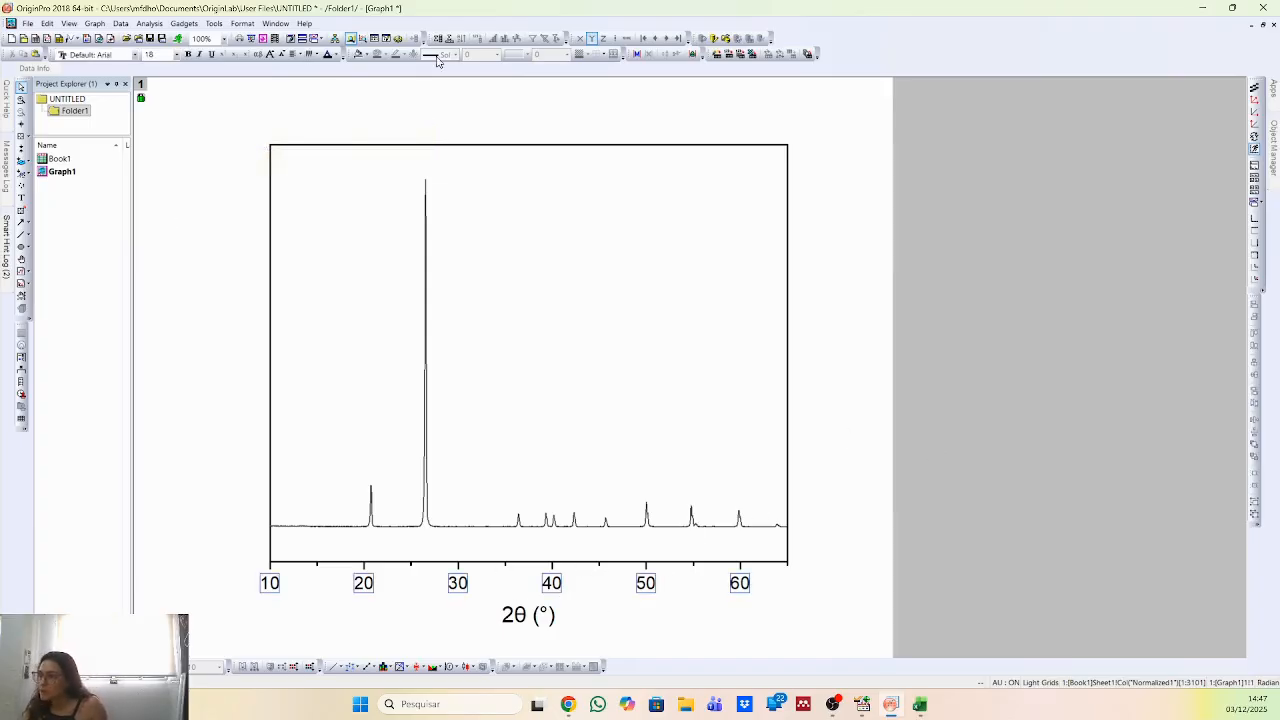
{"action": "left_click", "coordinate": [151, 55]}
{"action": "type", "text": "22"}
{"action": "key", "text": "Return"}
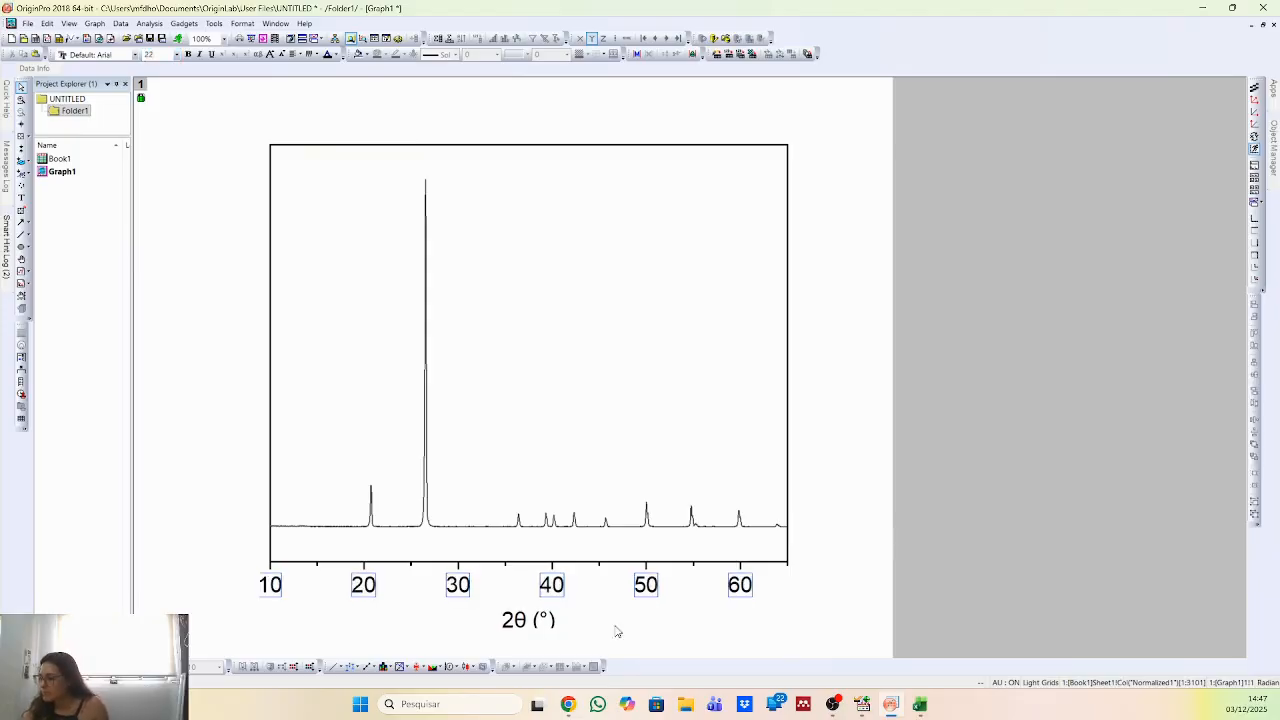
Set the font size of the 2θ (°) axis title to 24.
{"action": "left_click", "coordinate": [507, 623]}
{"action": "left_click", "coordinate": [151, 55]}
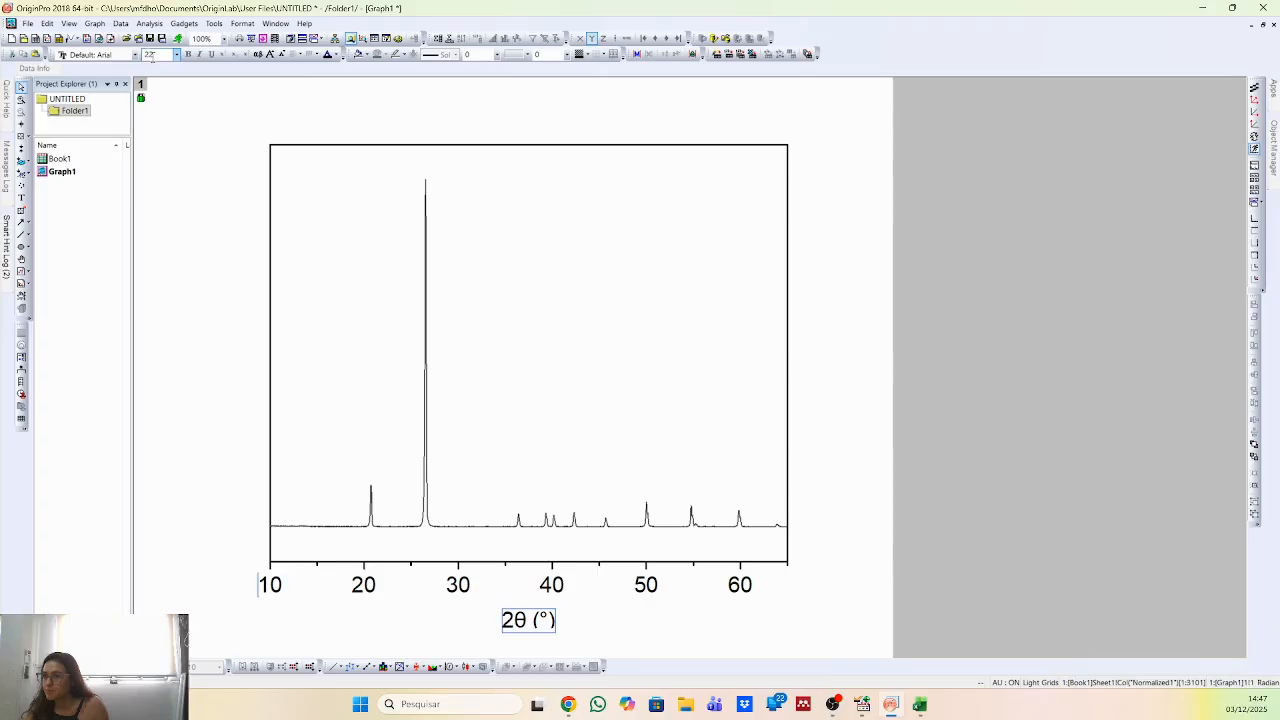
{"action": "key", "text": "Return"}
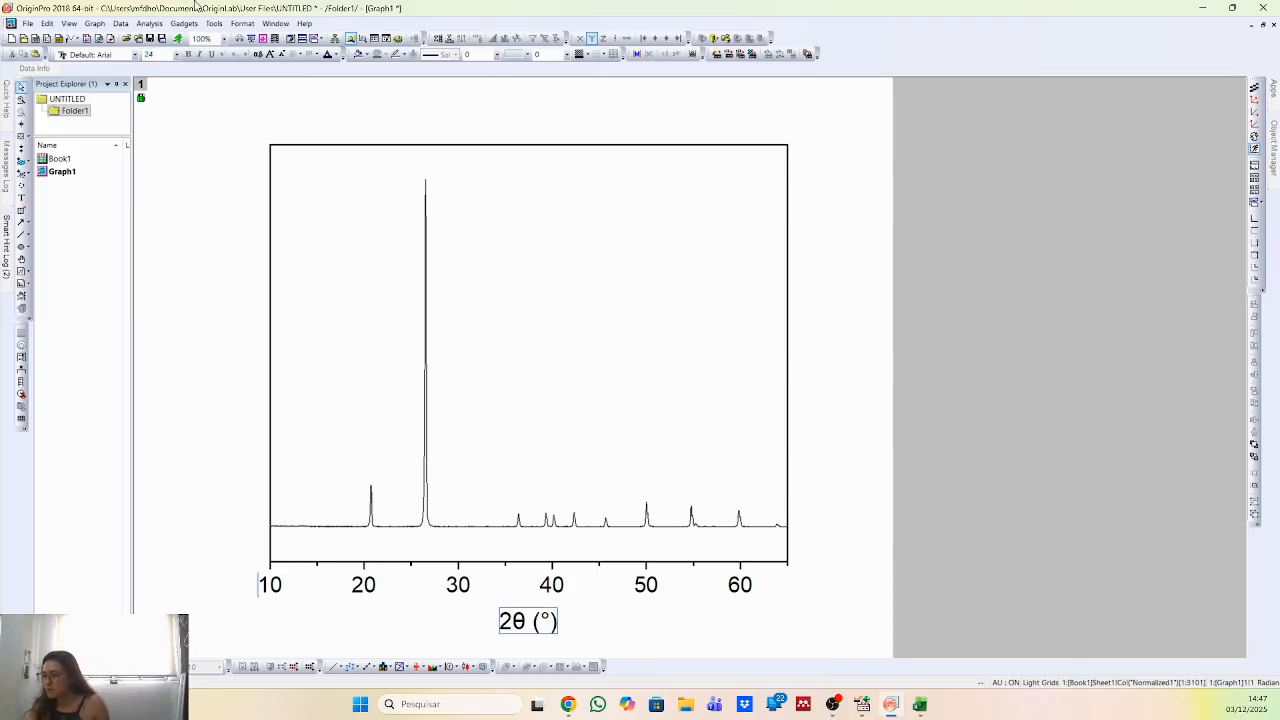
{"action": "left_click", "coordinate": [897, 188]}
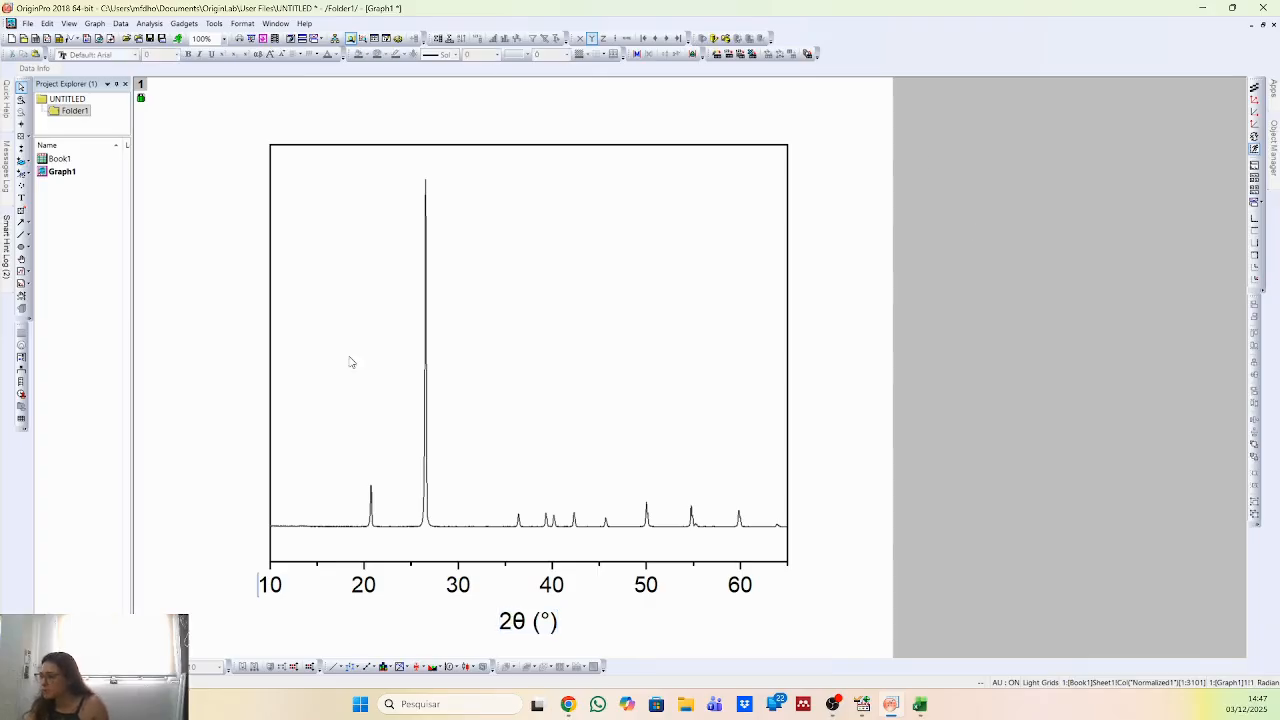
Try a line width of 2 for the plotted diffraction curve, and undo the change.
{"action": "double_click", "coordinate": [426, 380]}
{"action": "left_click_drag", "start_coordinate": [754, 130], "coordinate": [884, 127]}
{"action": "double_click", "coordinate": [848, 218]}
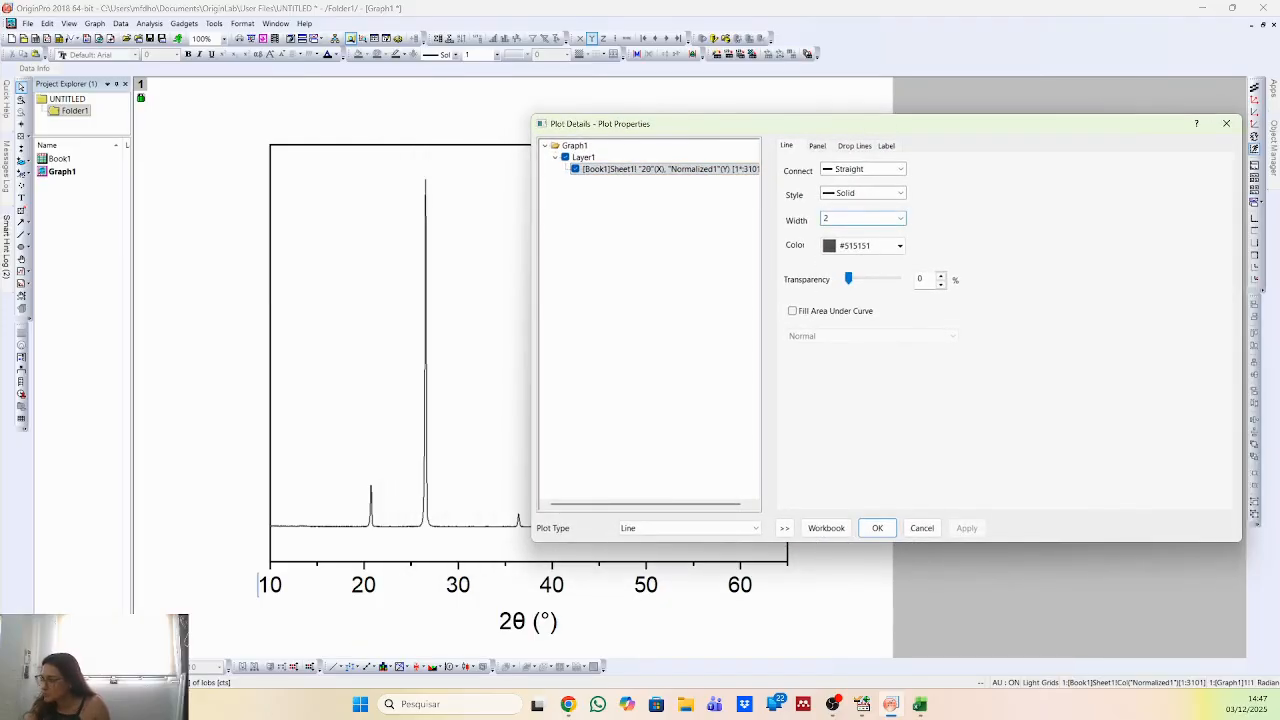
{"action": "key", "text": "Return"}
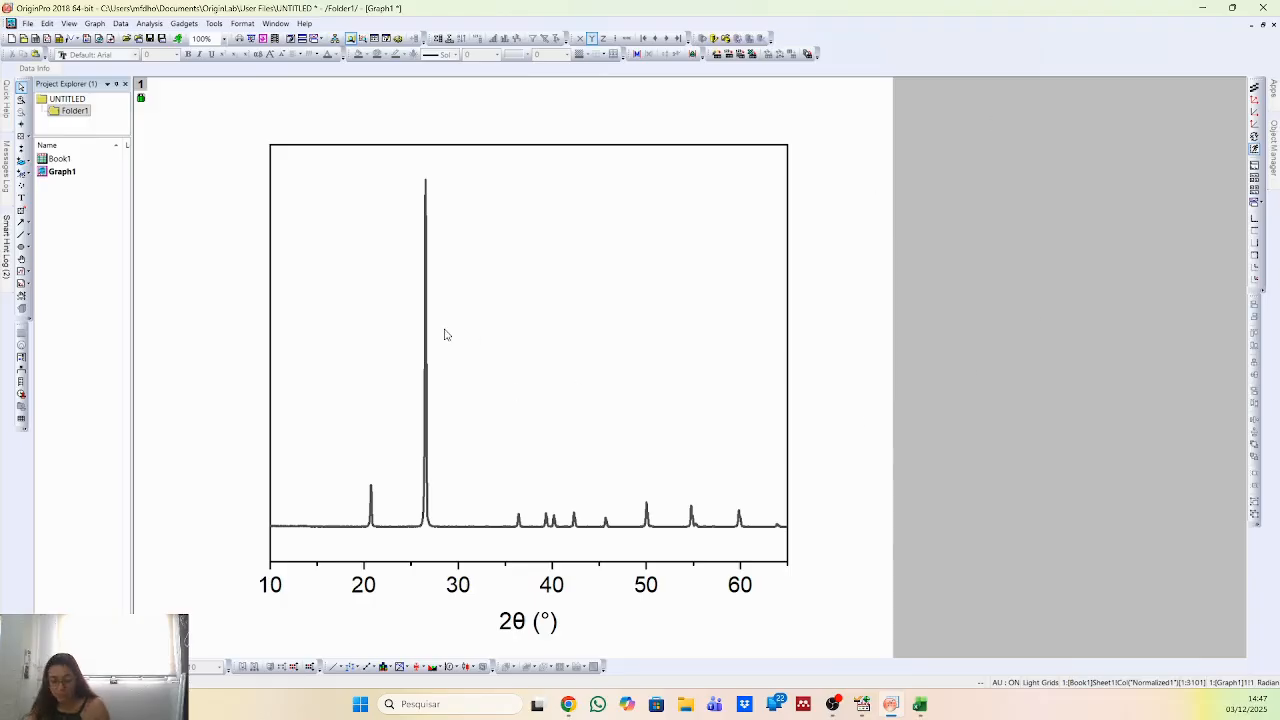
{"action": "key", "text": "ctrl+z"}
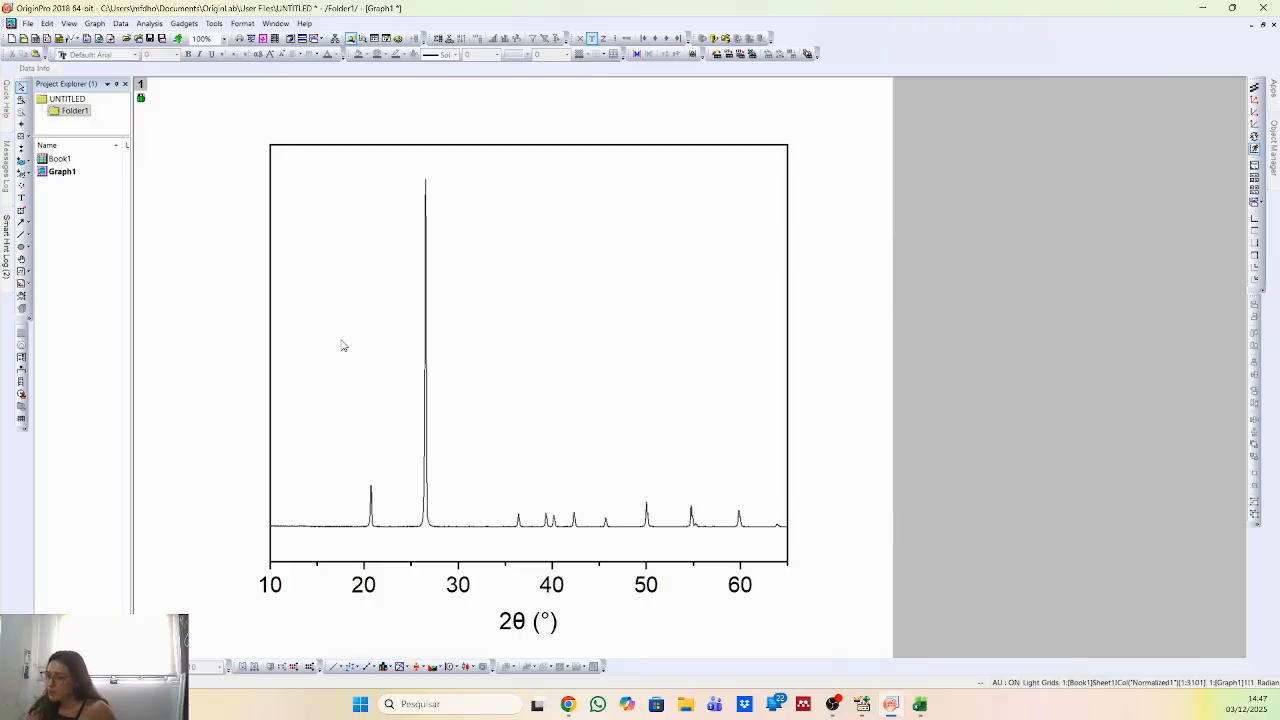
Widen the graph layer by stretching its left and right edges outward to nearly the full page width.
{"action": "left_click", "coordinate": [281, 344]}
{"action": "left_click_drag", "start_coordinate": [270, 353], "coordinate": [152, 353]}
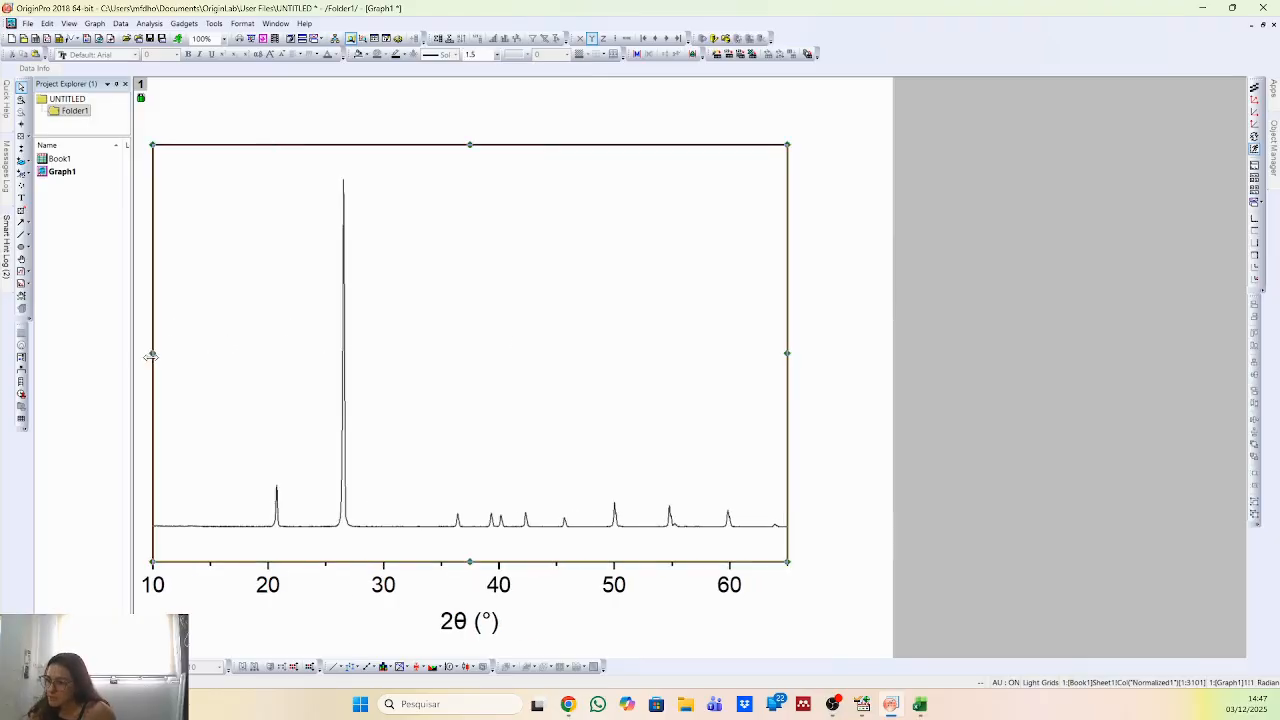
{"action": "left_click", "coordinate": [789, 352]}
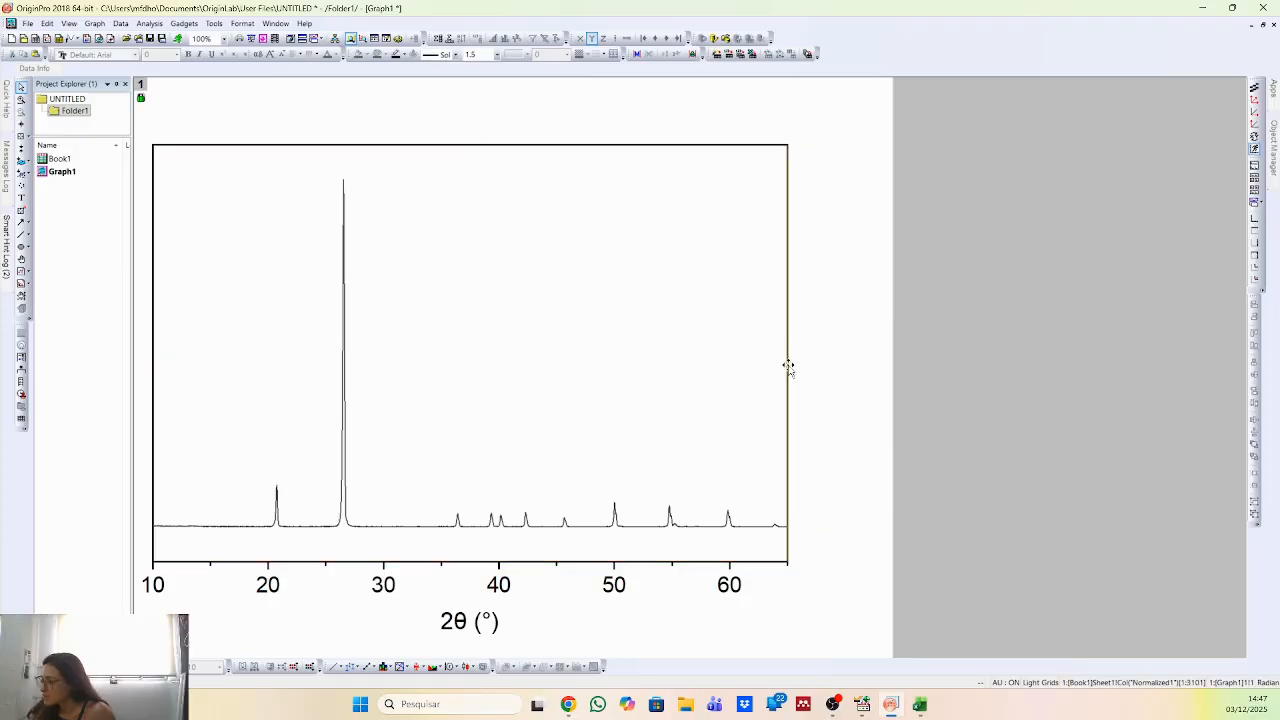
{"action": "left_click", "coordinate": [453, 180]}
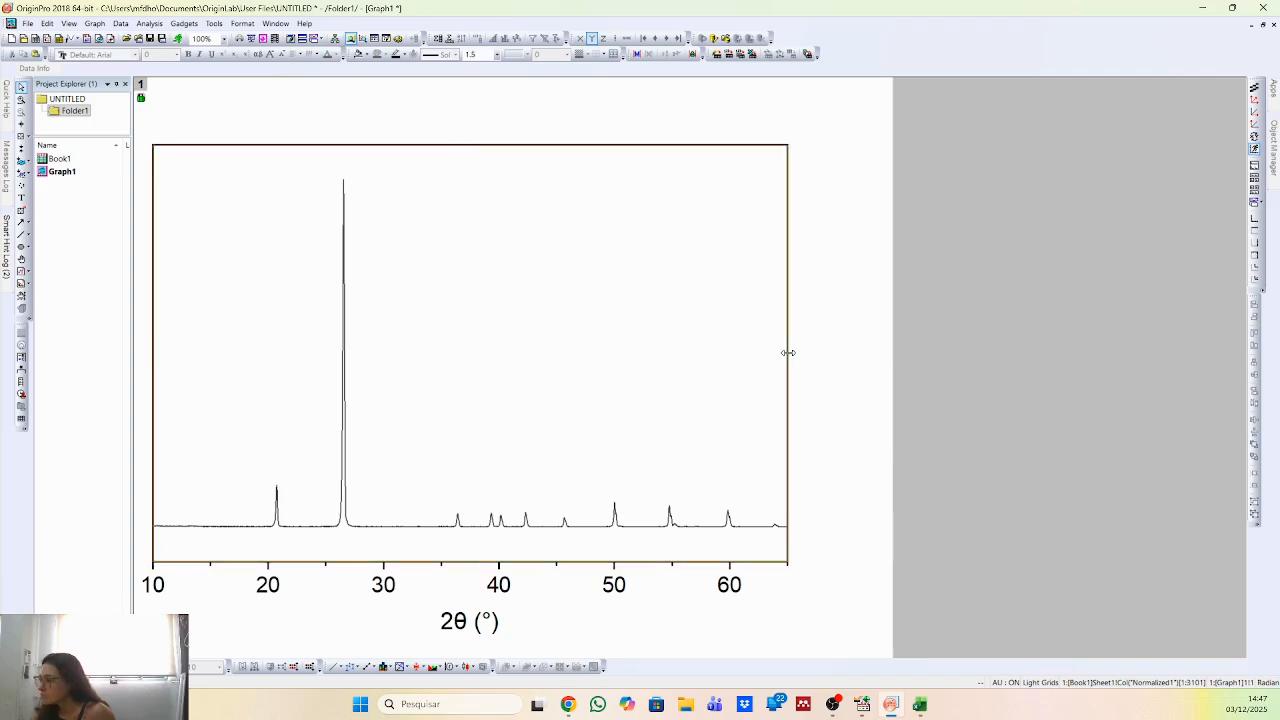
{"action": "left_click_drag", "start_coordinate": [788, 352], "coordinate": [872, 353]}
{"action": "left_click", "coordinate": [1033, 485]}
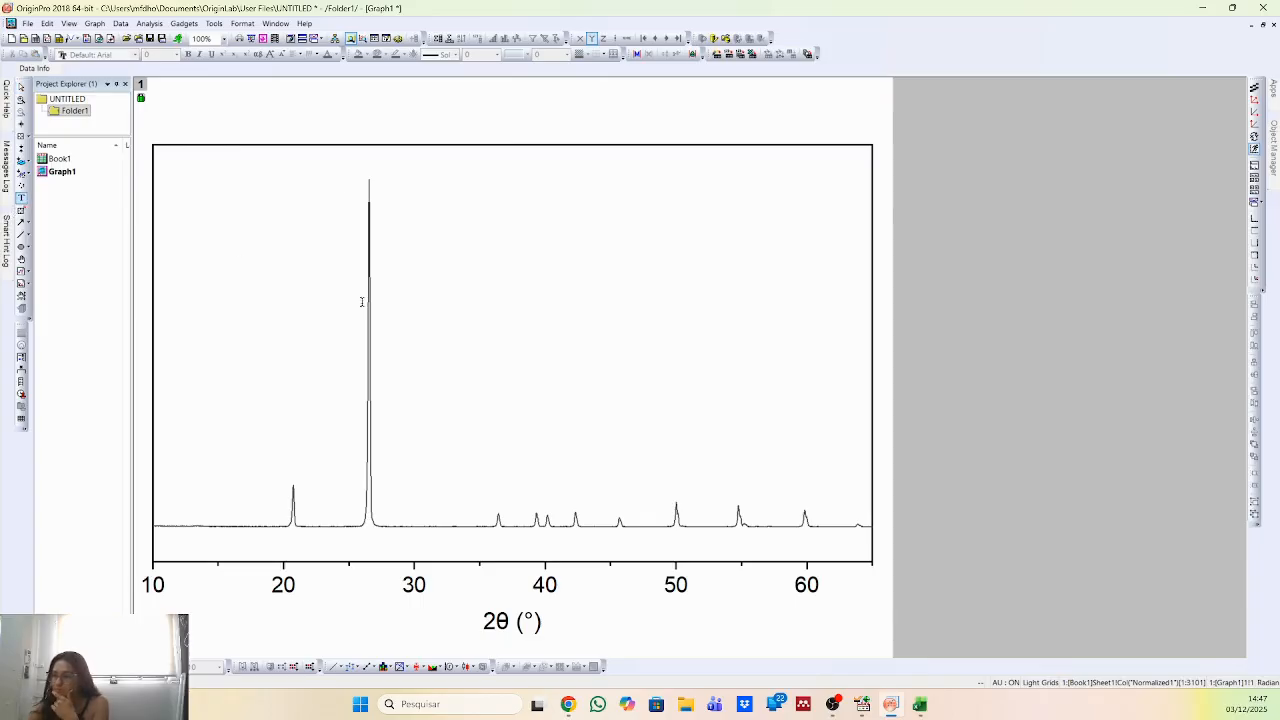
Add a text label "Q" and centre it directly above the small peak near 21° 2θ.
{"action": "left_click", "coordinate": [292, 470]}
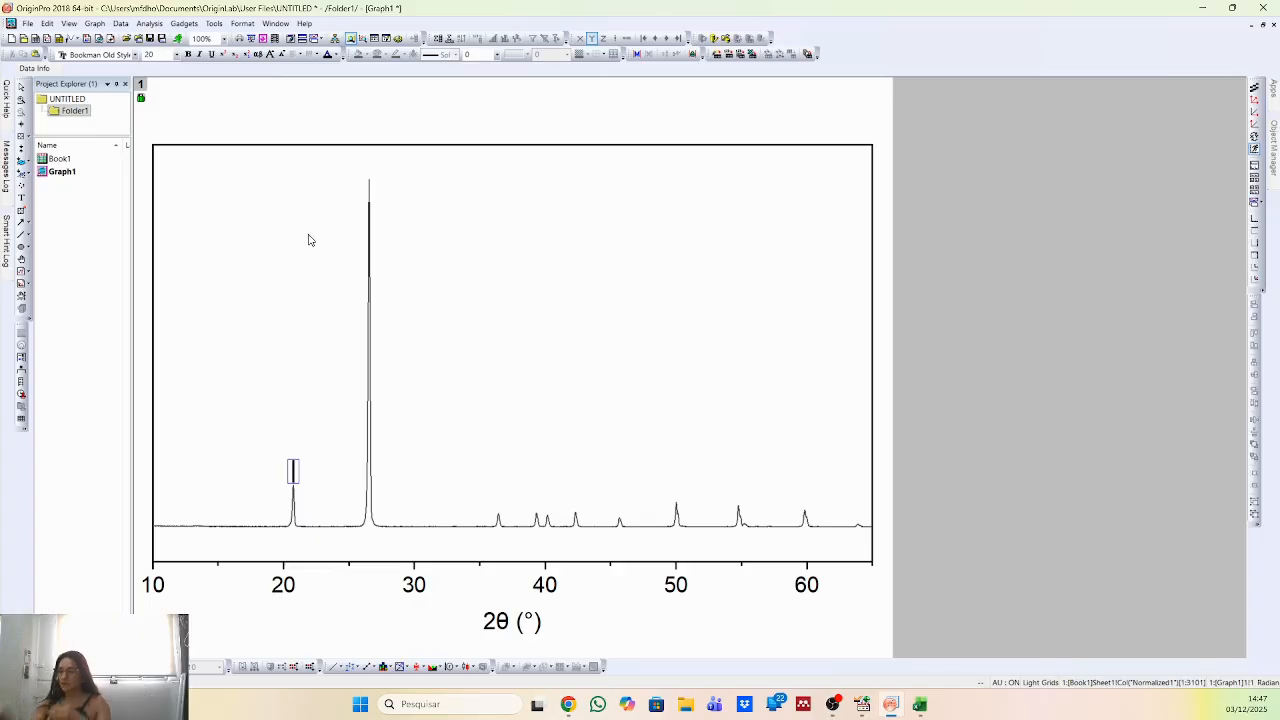
{"action": "type", "text": "Q"}
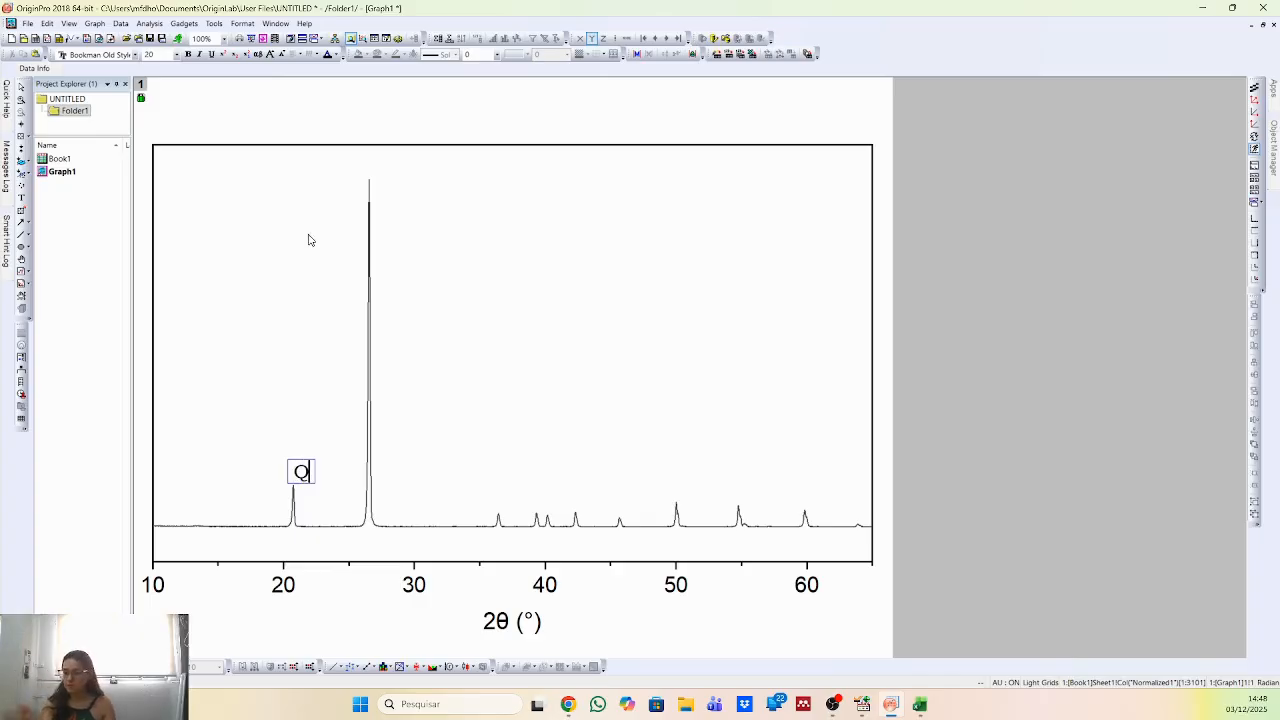
{"action": "left_click", "coordinate": [303, 531]}
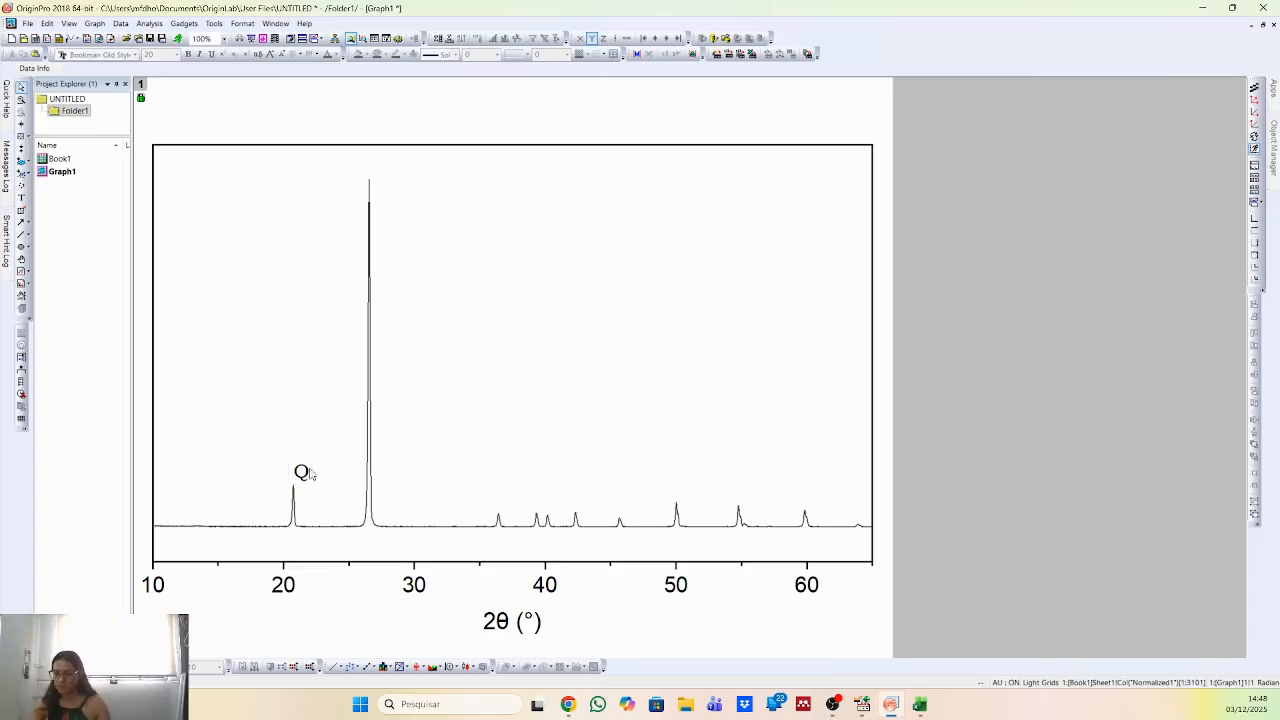
{"action": "left_click", "coordinate": [303, 472]}
{"action": "left_click", "coordinate": [297, 469]}
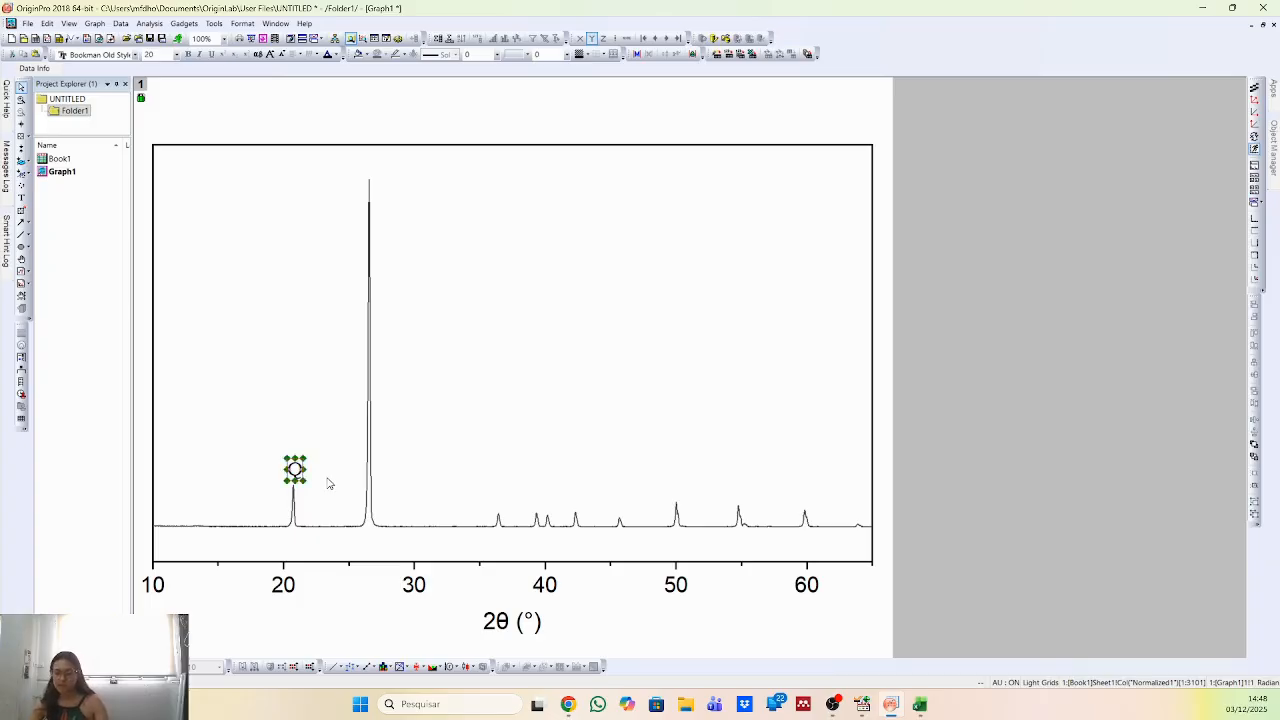
Duplicate the Q label and place the copy above the tallest peak, between 20° and 30° 2θ.
{"action": "key", "text": "ctrl+v"}
{"action": "left_click_drag", "start_coordinate": [317, 481], "coordinate": [368, 165]}
{"action": "left_click", "coordinate": [546, 391]}
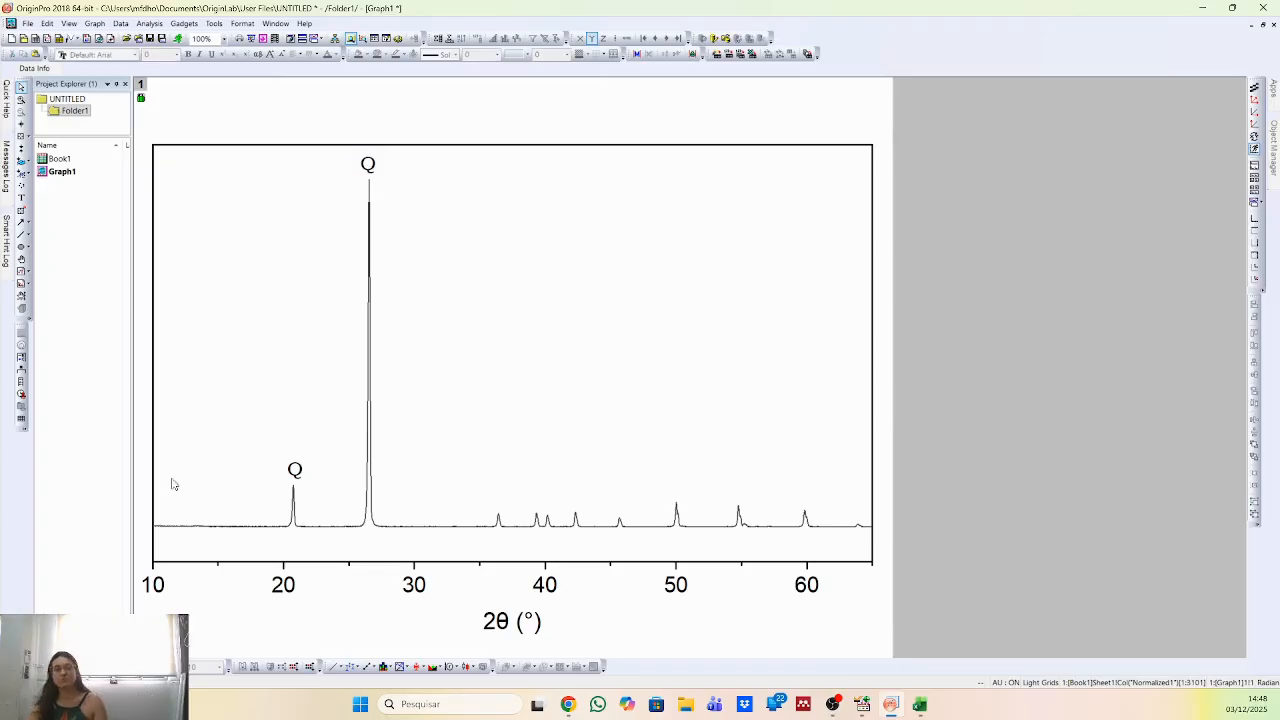
Place another copy of the Q label above the peak at 50° 2θ and change its text to "M".
{"action": "left_click", "coordinate": [369, 170]}
{"action": "key", "text": "ctrl+v"}
{"action": "left_click", "coordinate": [460, 306]}
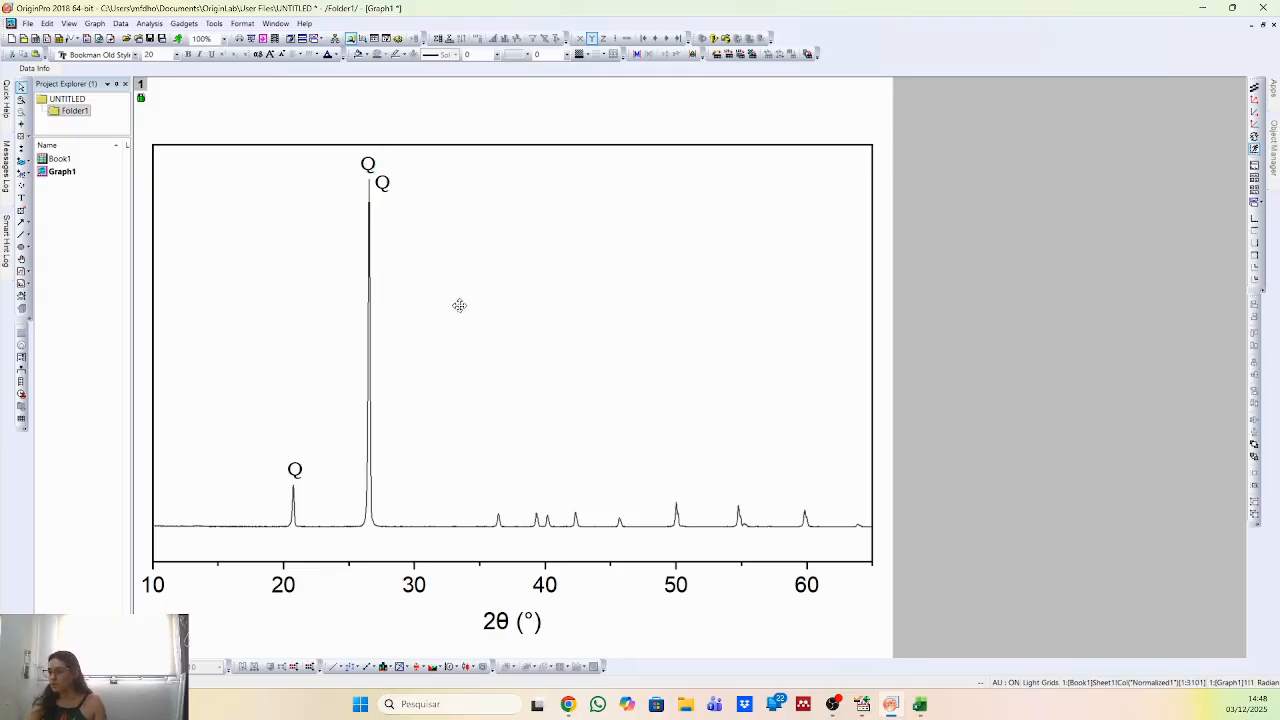
{"action": "left_click_drag", "start_coordinate": [676, 487], "coordinate": [677, 491]}
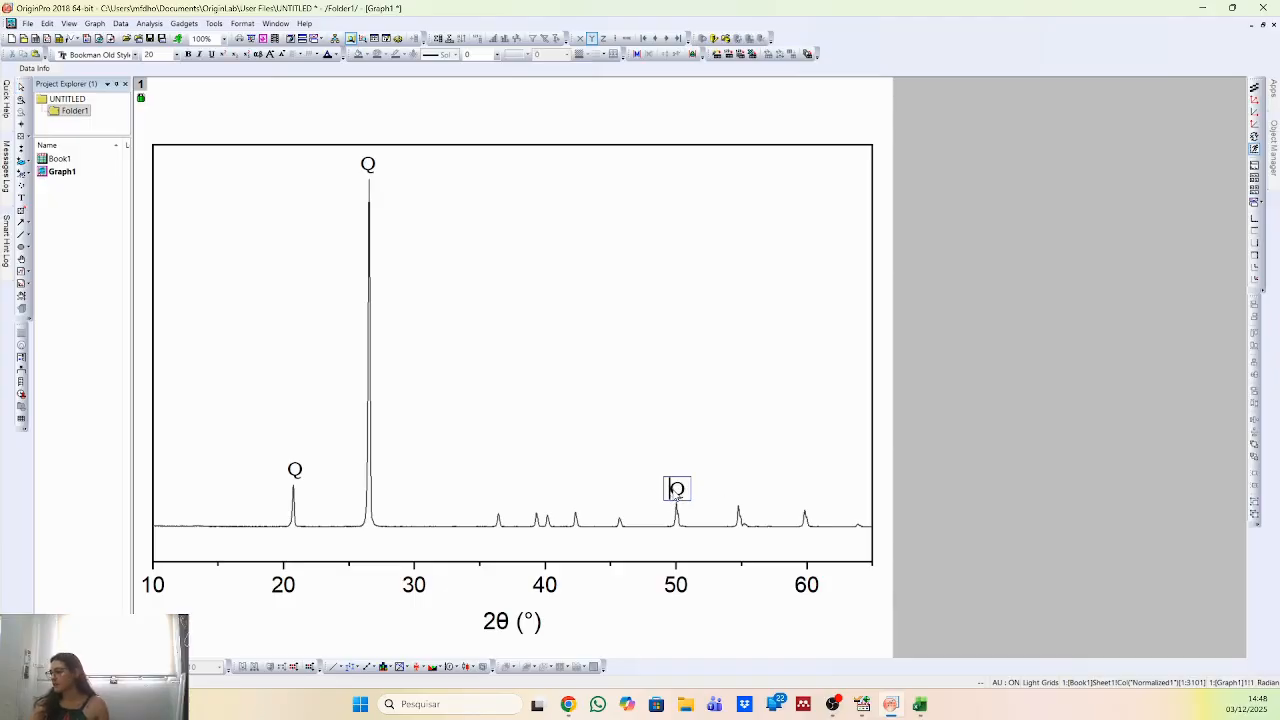
{"action": "double_click", "coordinate": [677, 491]}
{"action": "double_click", "coordinate": [677, 491]}
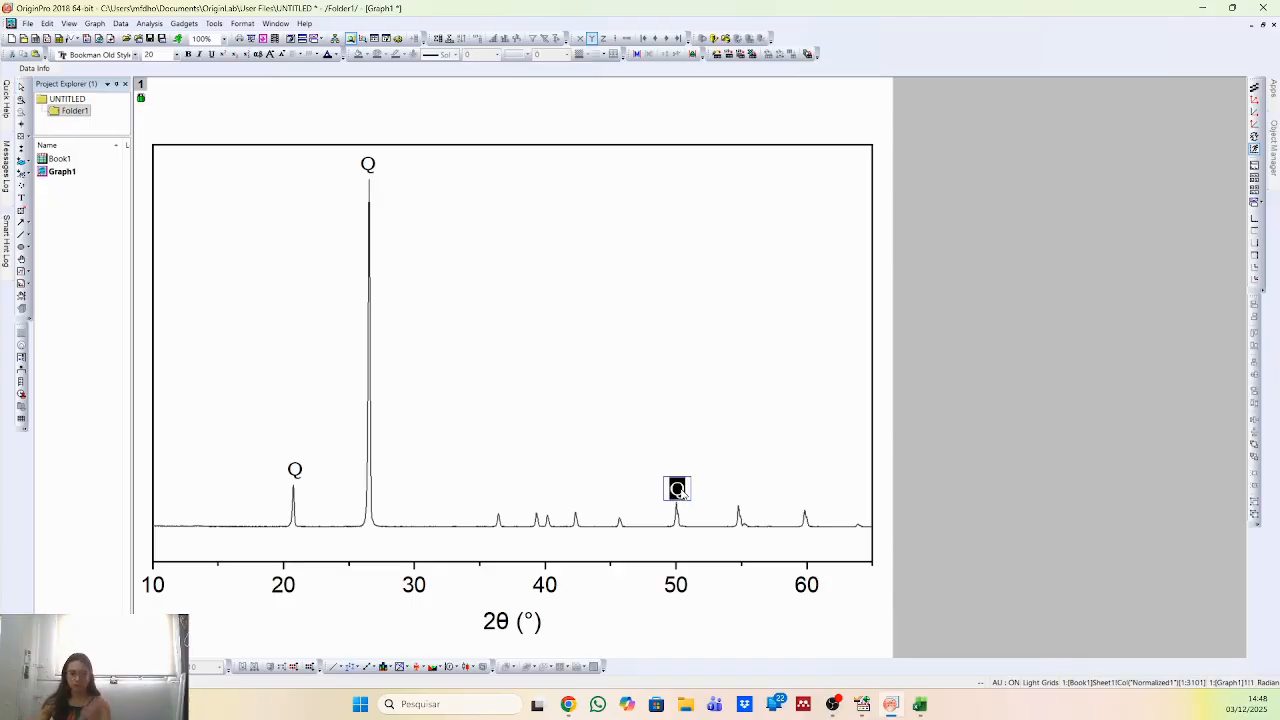
{"action": "type", "text": "M"}
{"action": "left_click", "coordinate": [645, 385]}
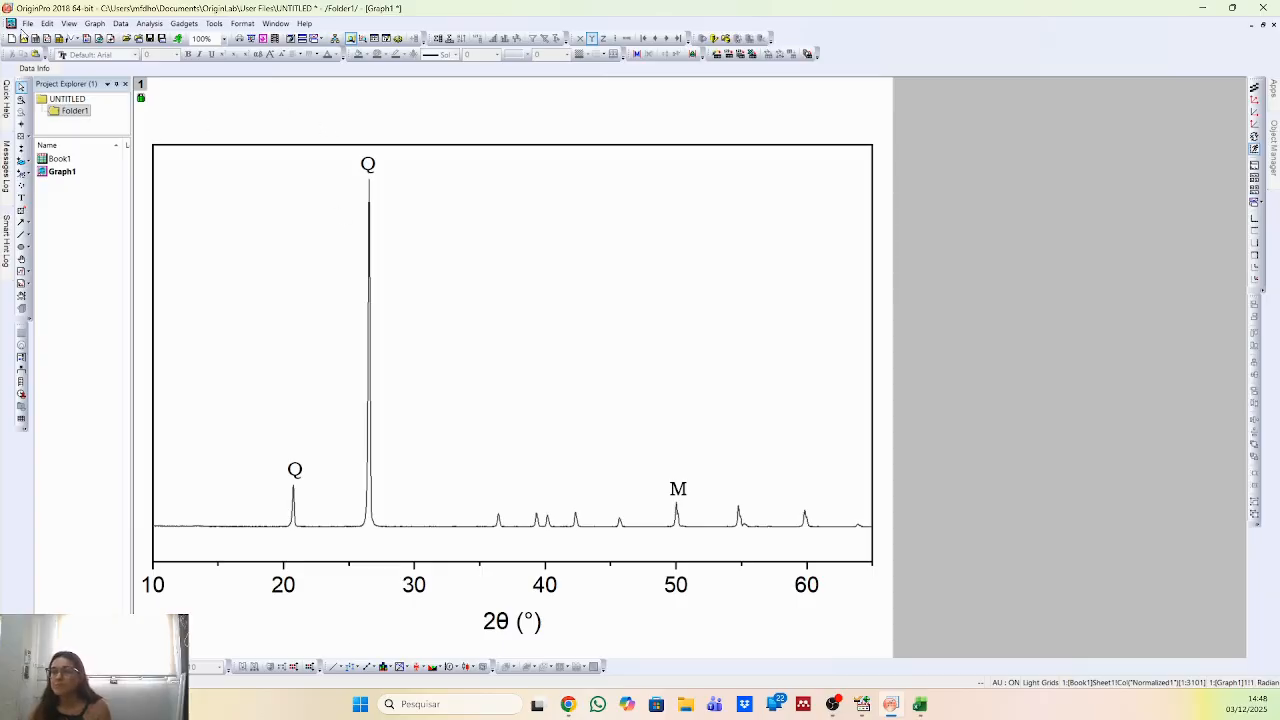
Reconstruct the graph legend and move it inside the upper part of the plot frame.
{"action": "left_click", "coordinate": [95, 23]}
{"action": "mouse_move", "coordinate": [184, 146]}
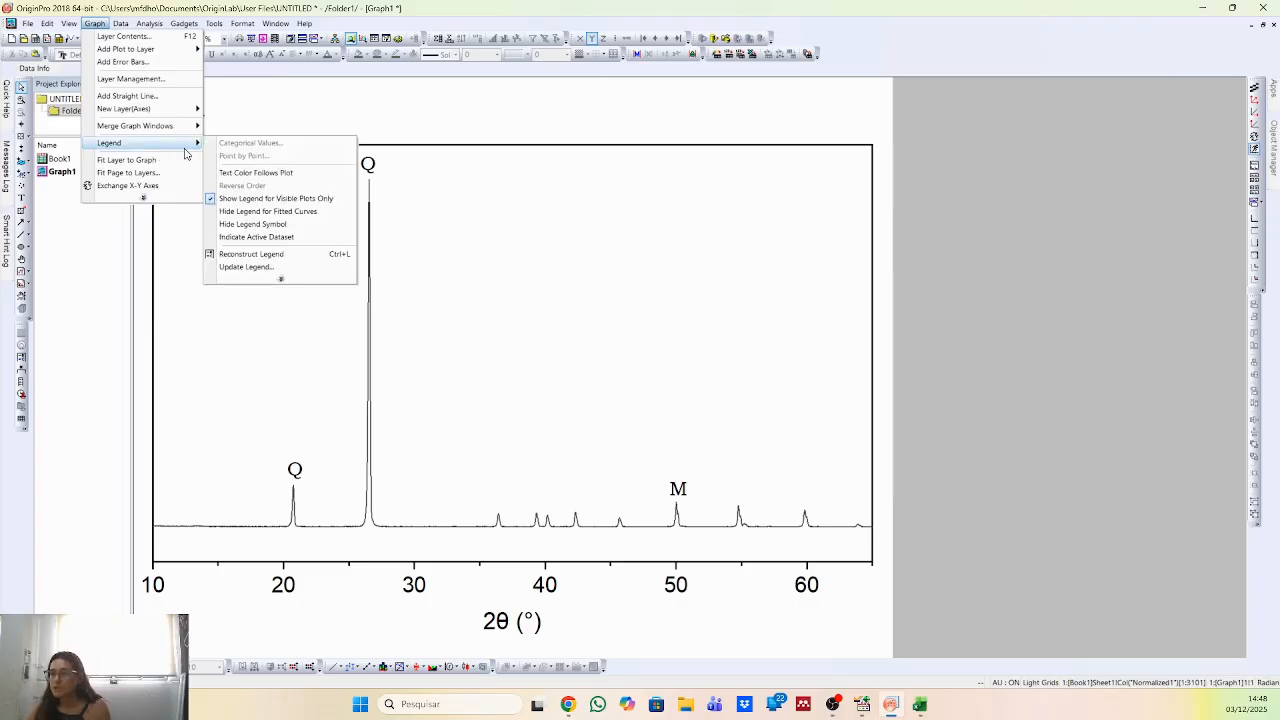
{"action": "left_click", "coordinate": [258, 255]}
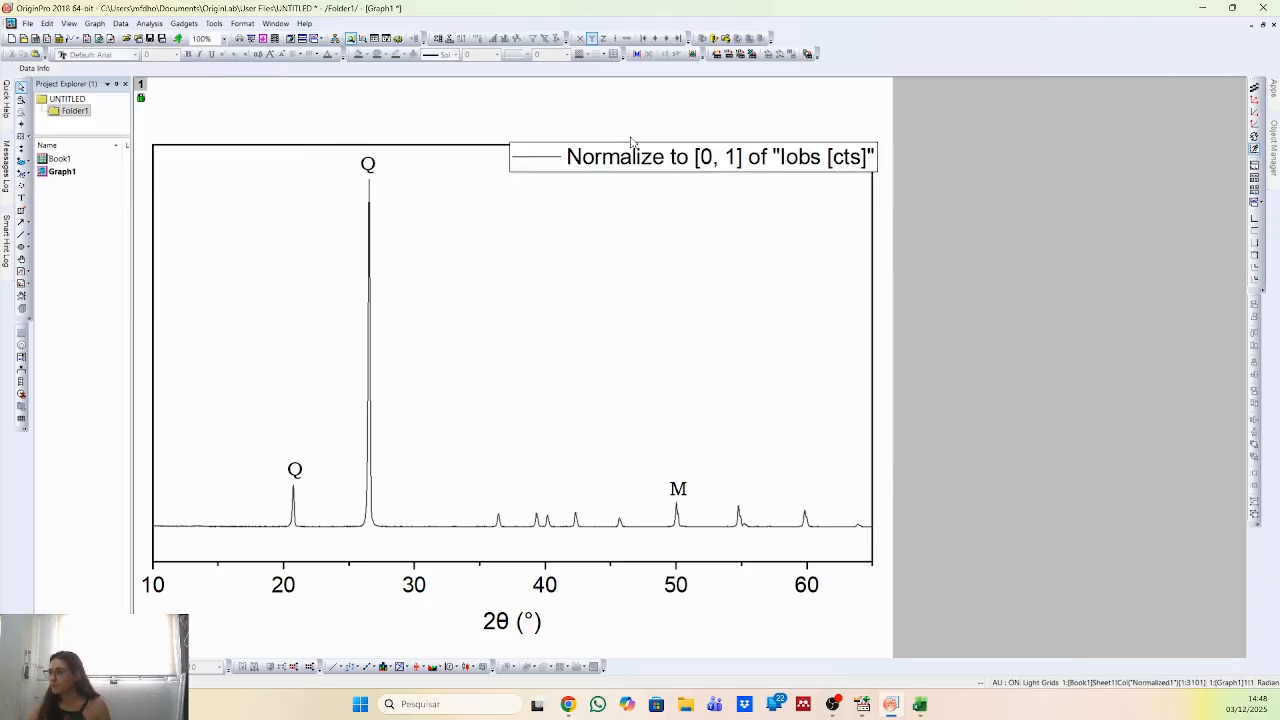
{"action": "left_click_drag", "start_coordinate": [690, 152], "coordinate": [640, 157]}
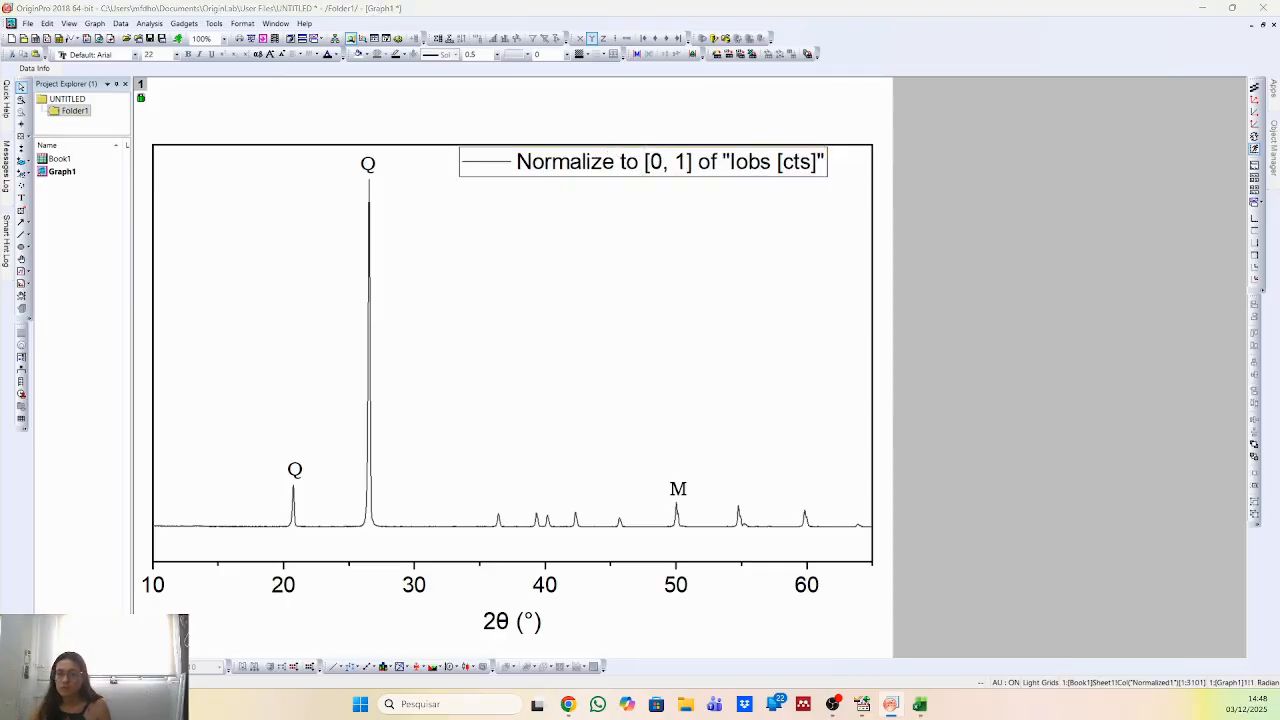
Replace the legend's entire default text with a phase key starting with "(Q)".
{"action": "double_click", "coordinate": [643, 161]}
{"action": "left_click_drag", "start_coordinate": [334, 262], "coordinate": [486, 238]}
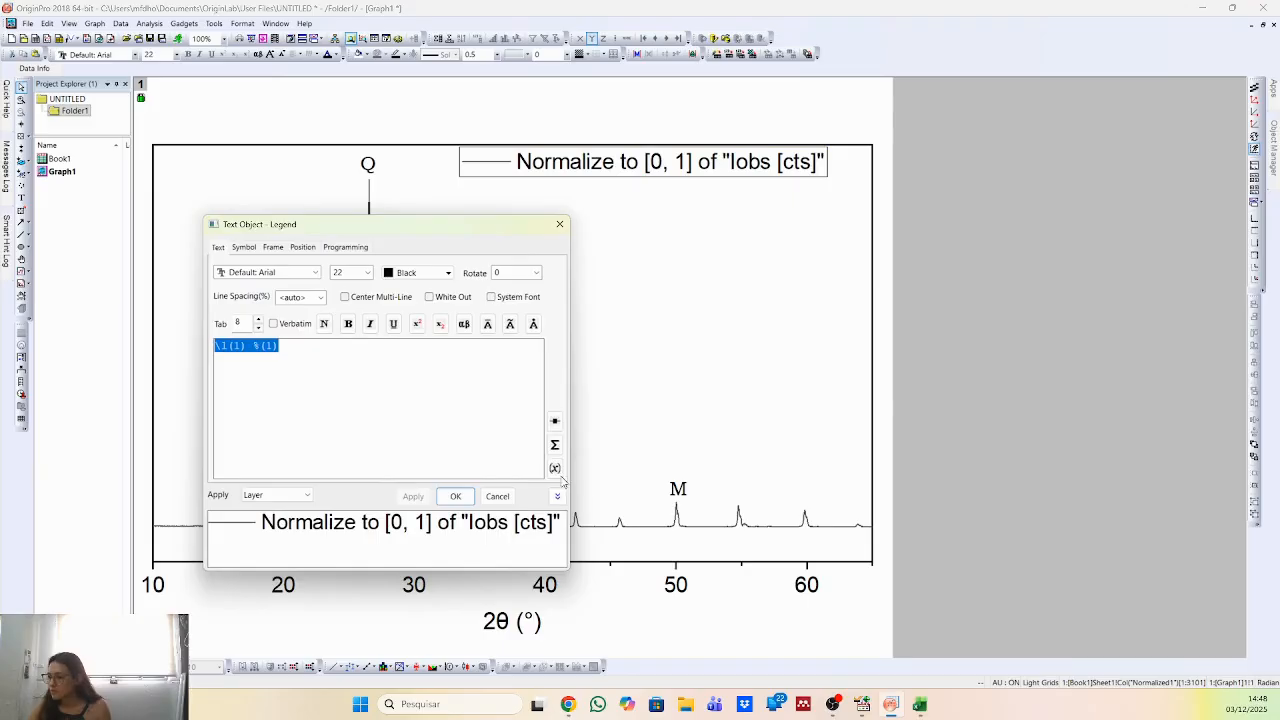
{"action": "left_click", "coordinate": [382, 360]}
{"action": "key", "text": "ctrl+a"}
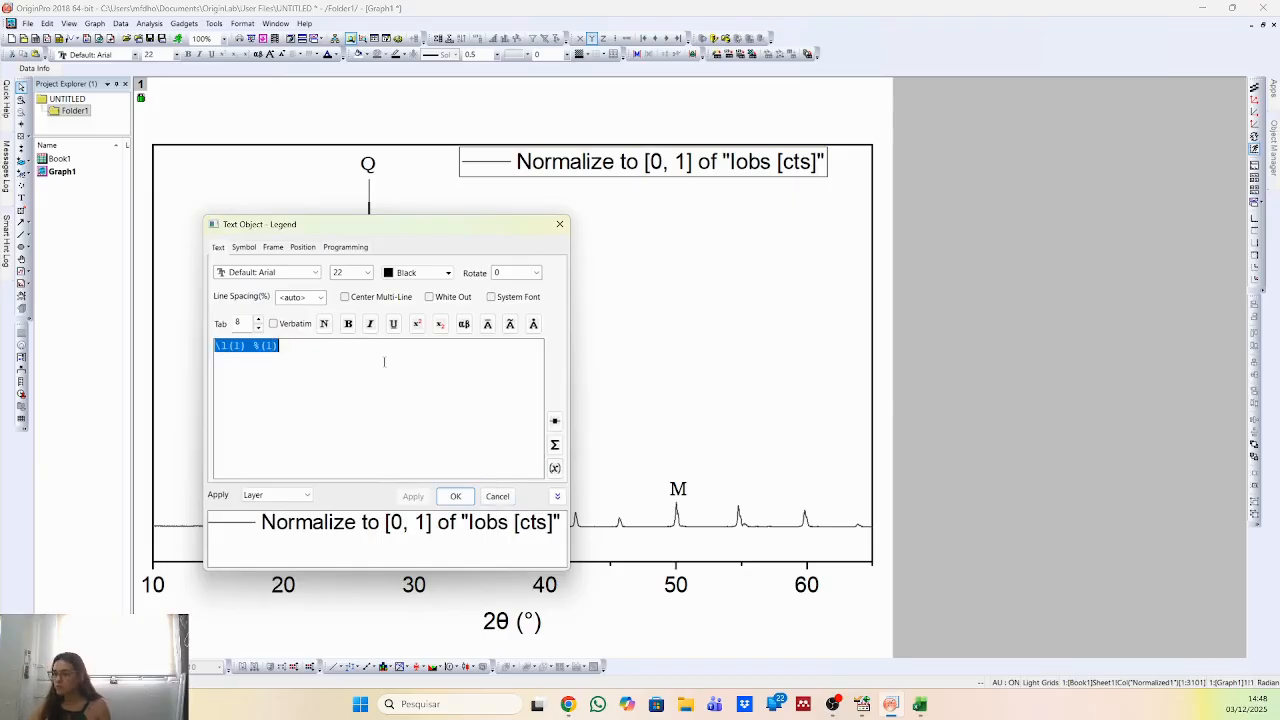
{"action": "type", "text": "(Q)"}
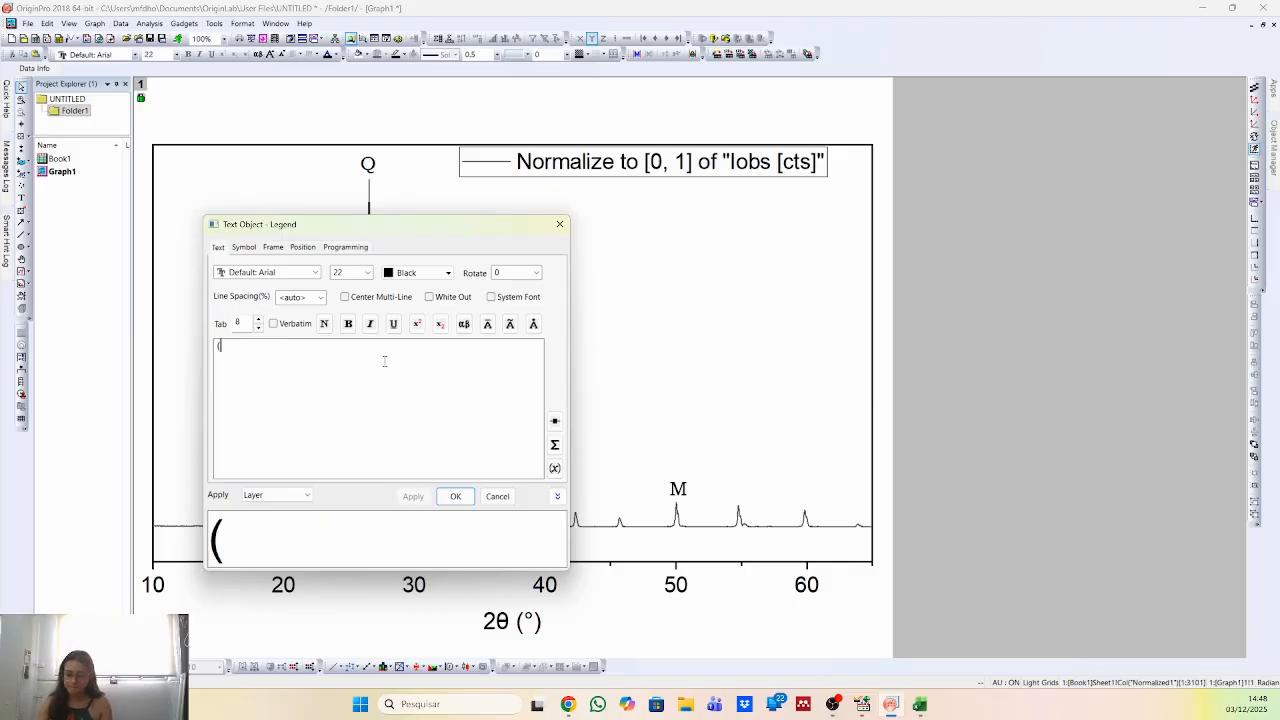